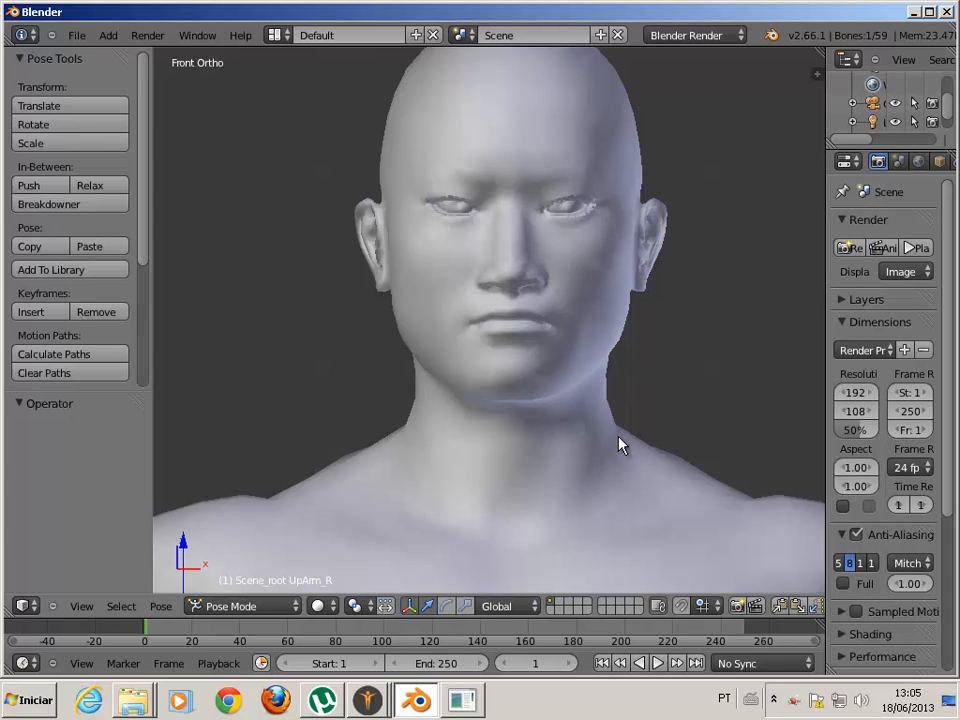
- Try rotating the UpArm_L bone downward by about 12 degrees
scroll(619, 444, down, 5)
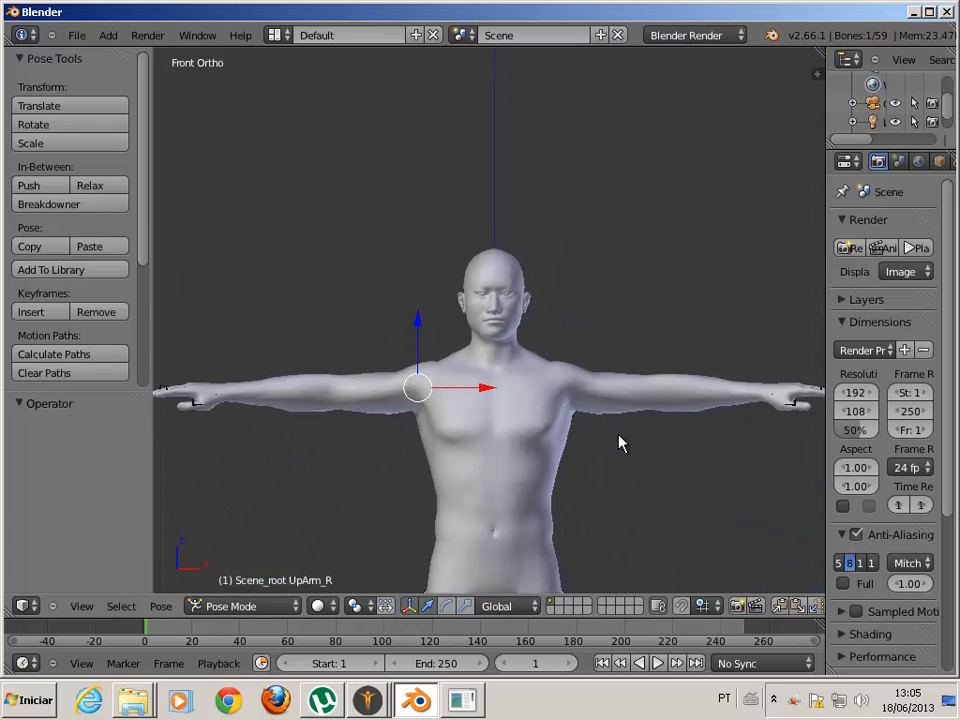
shift+scroll(619, 444, down, 8)
shift+scroll(619, 444, up, 7)
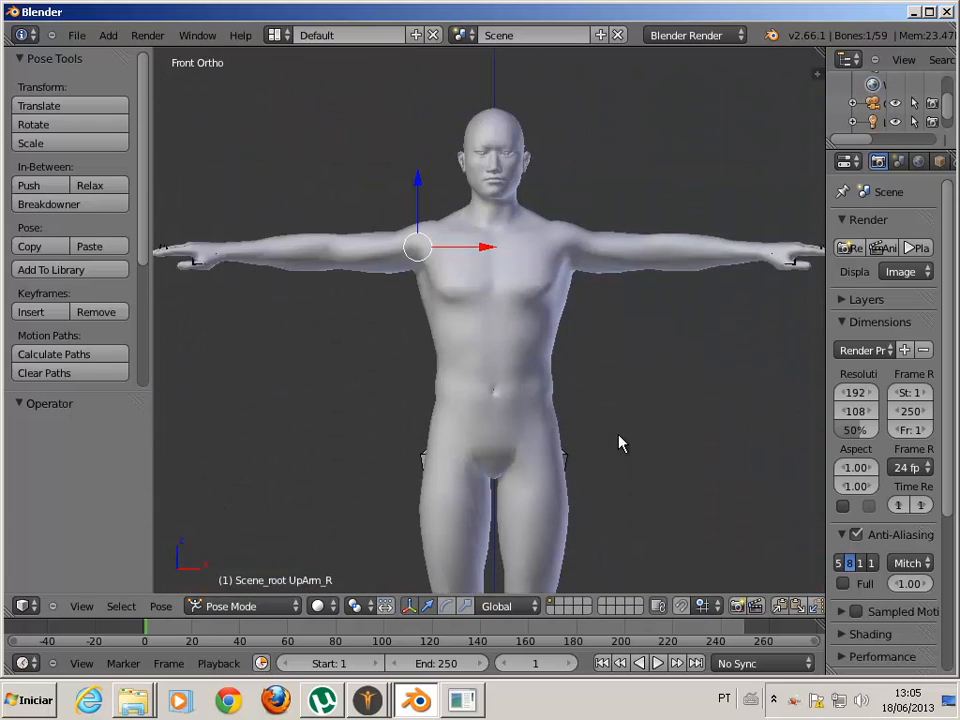
scroll(619, 444, up, 3)
scroll(619, 444, down, 2)
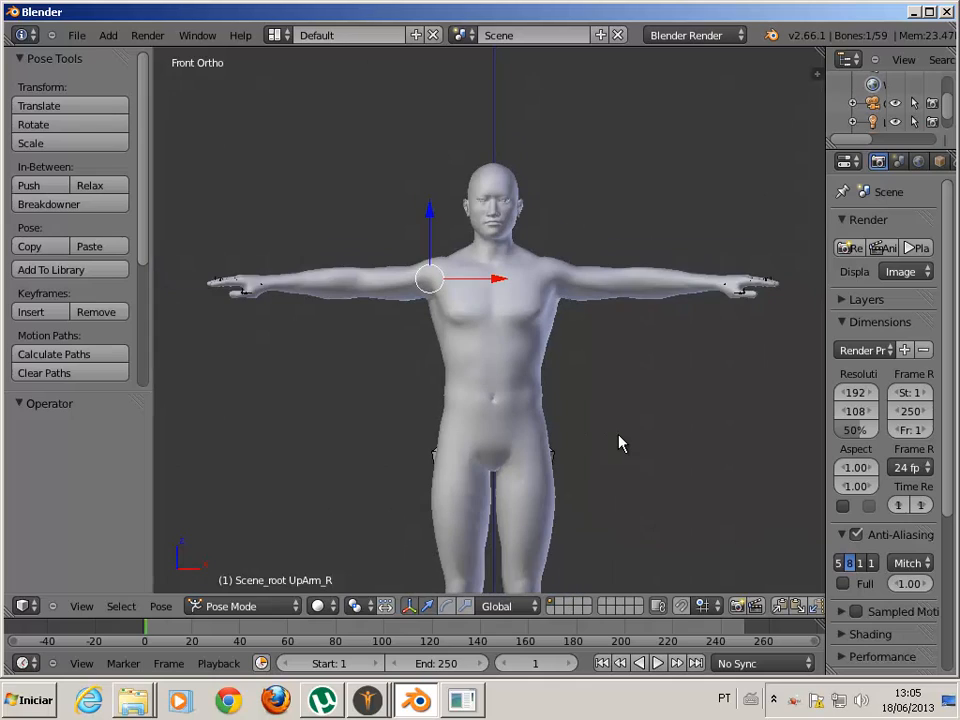
right_click(553, 456)
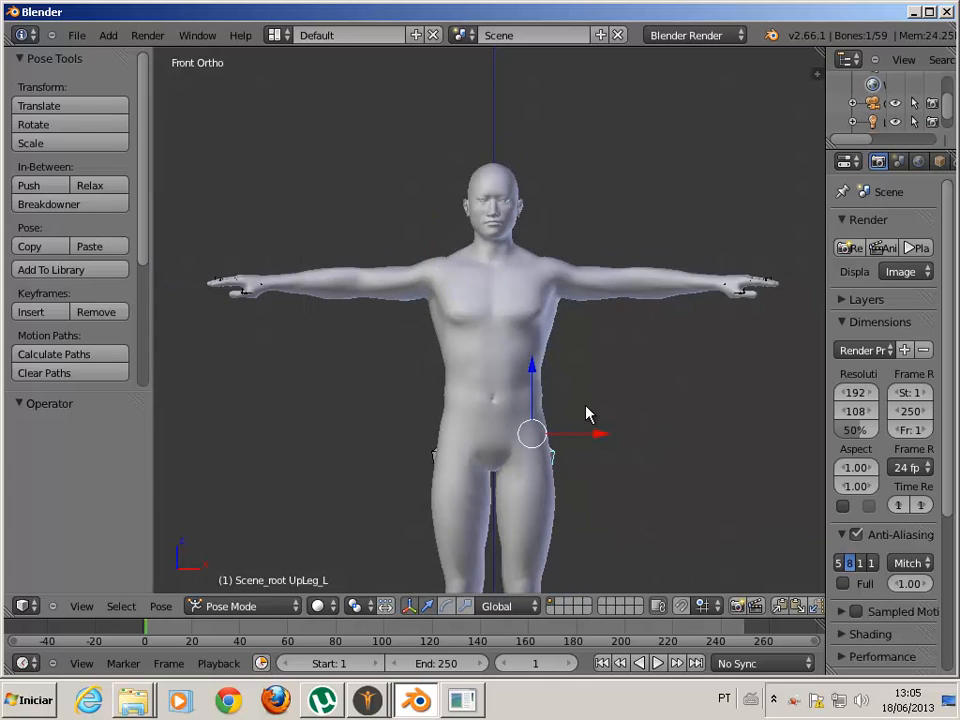
right_click(600, 294)
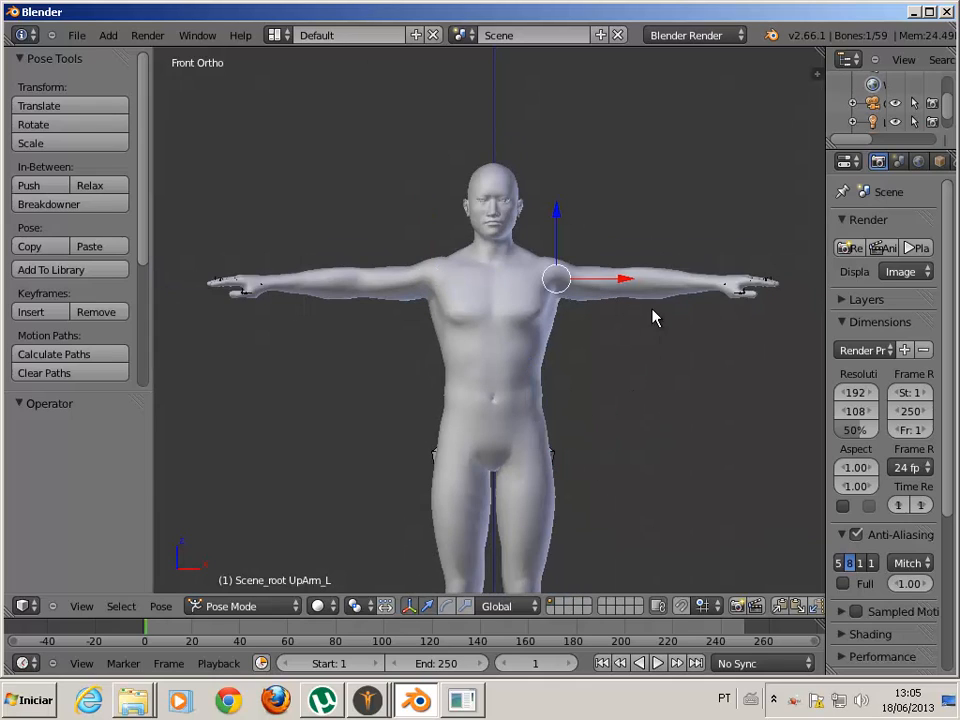
key(r)
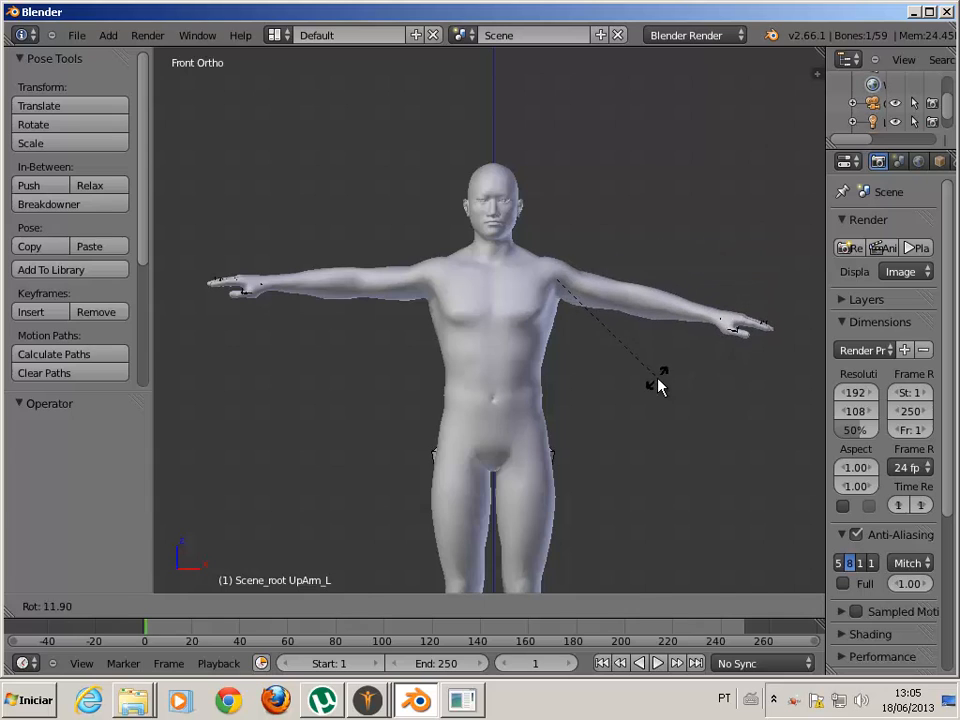
click(658, 386)
- Select the chong body mesh instead of the armature bones, leaving the whole figure in view
scroll(521, 306, up, 4)
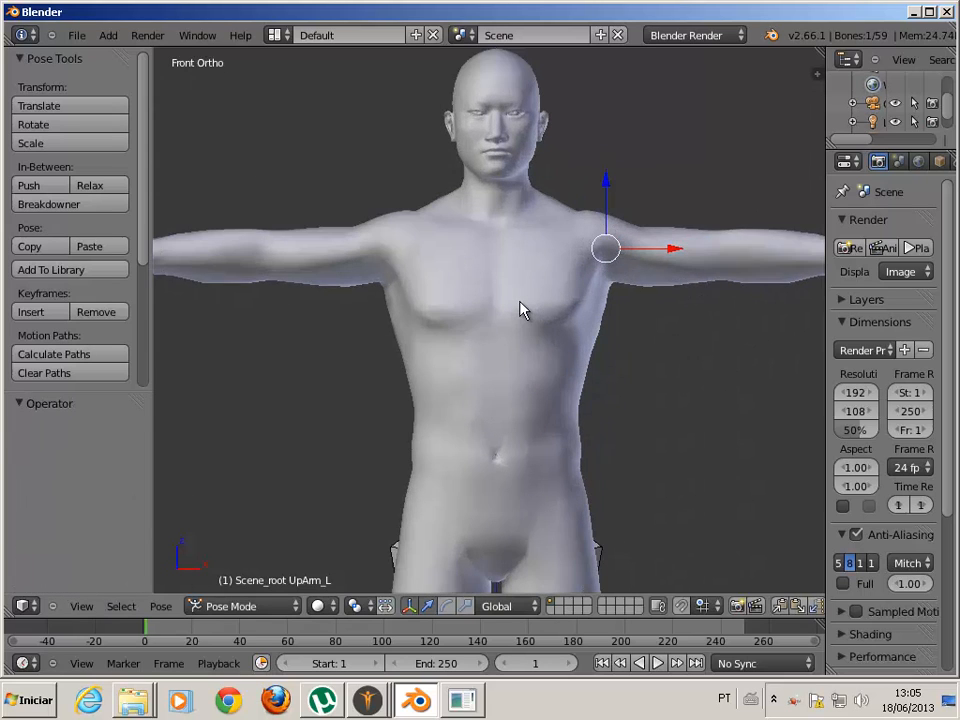
scroll(524, 303, up, 4)
shift+scroll(524, 303, up, 7)
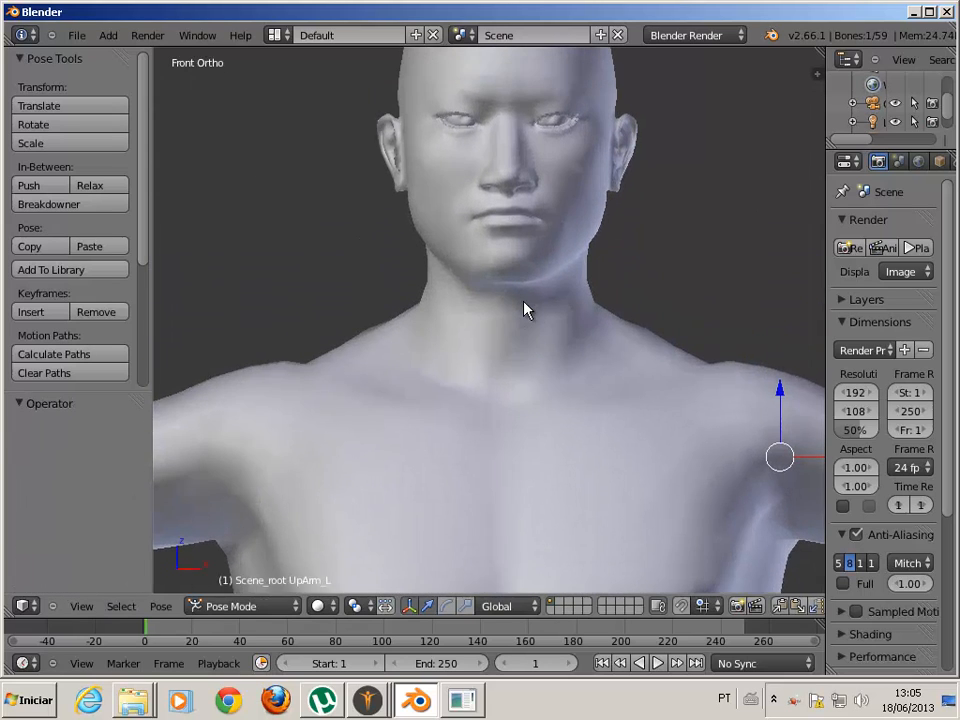
scroll(504, 446, down, 4)
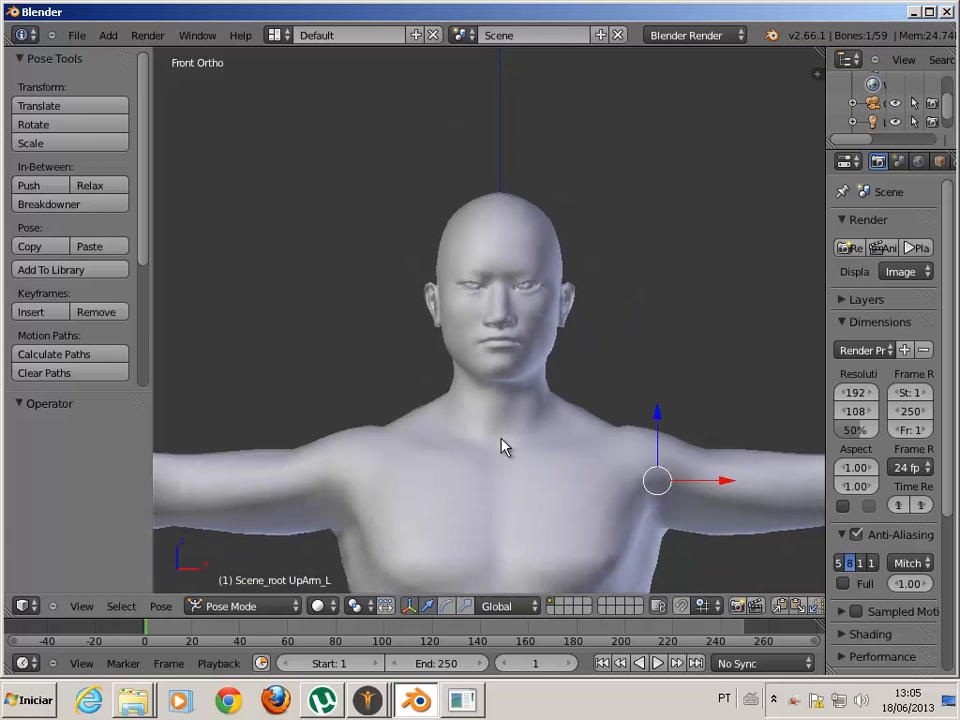
shift+scroll(504, 446, down, 10)
right_click(585, 388)
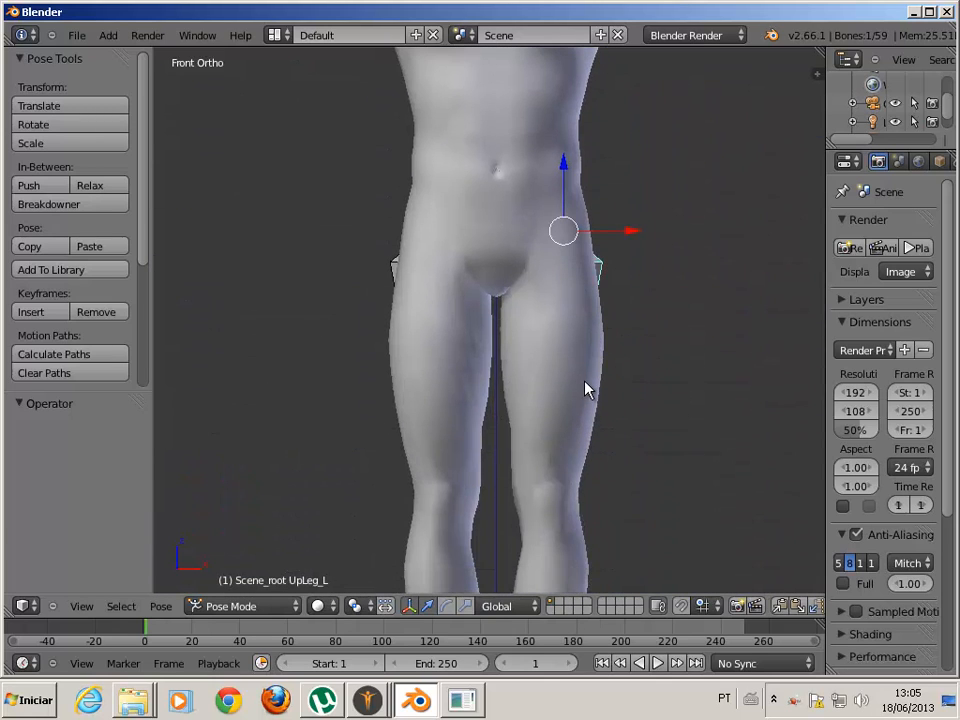
right_click(585, 198)
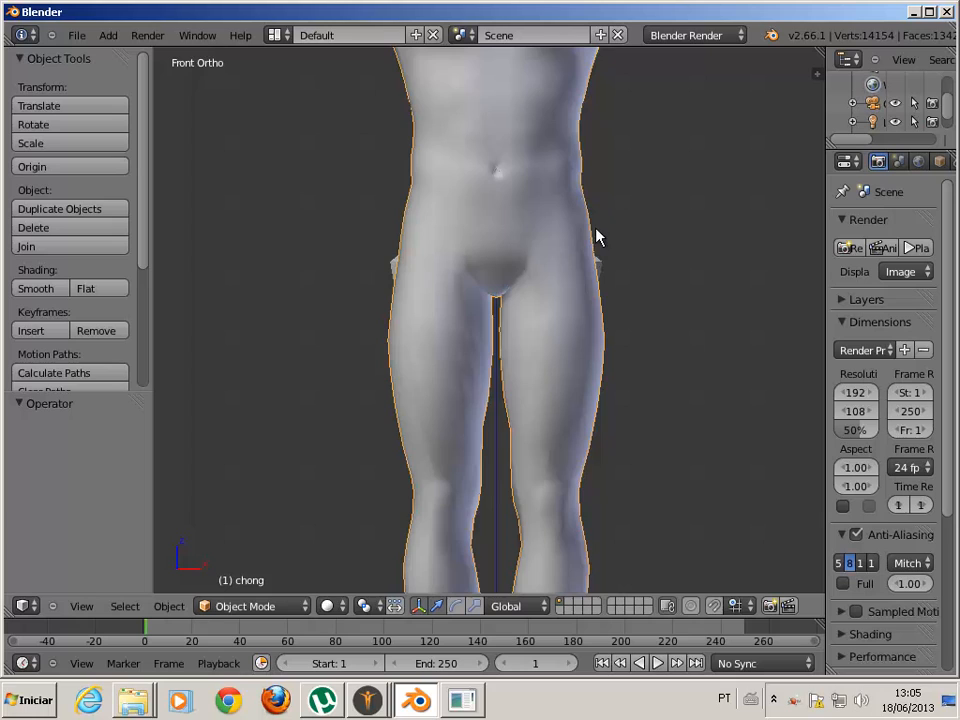
scroll(596, 238, up, 2)
scroll(615, 257, down, 9)
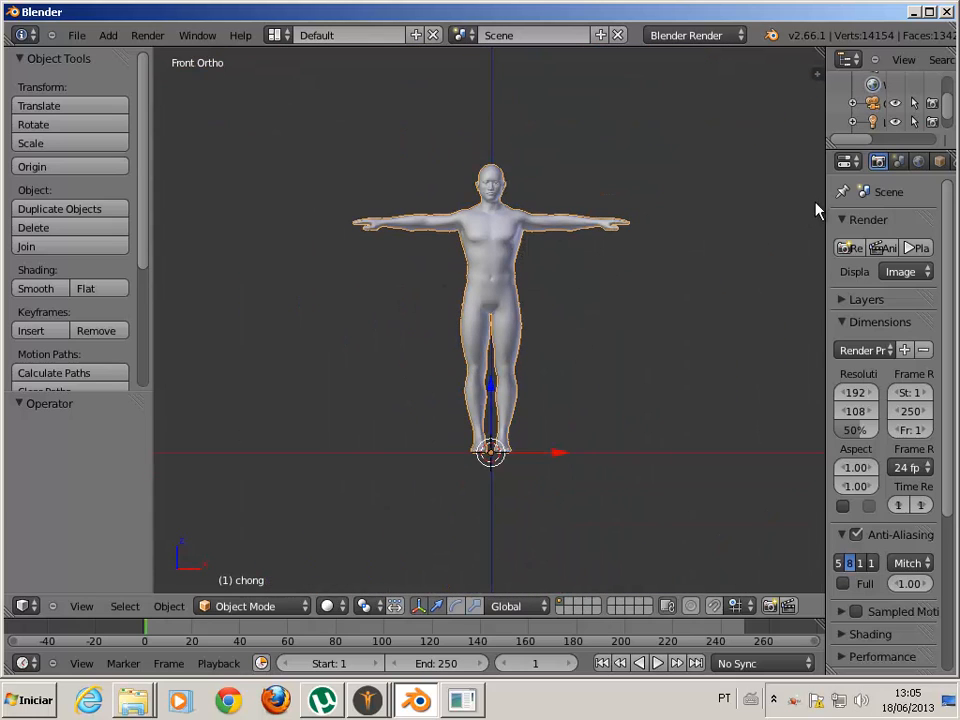
- Widen the properties area, make the outliner taller, and show the chong mesh's object data settings
drag(827, 197, 655, 215)
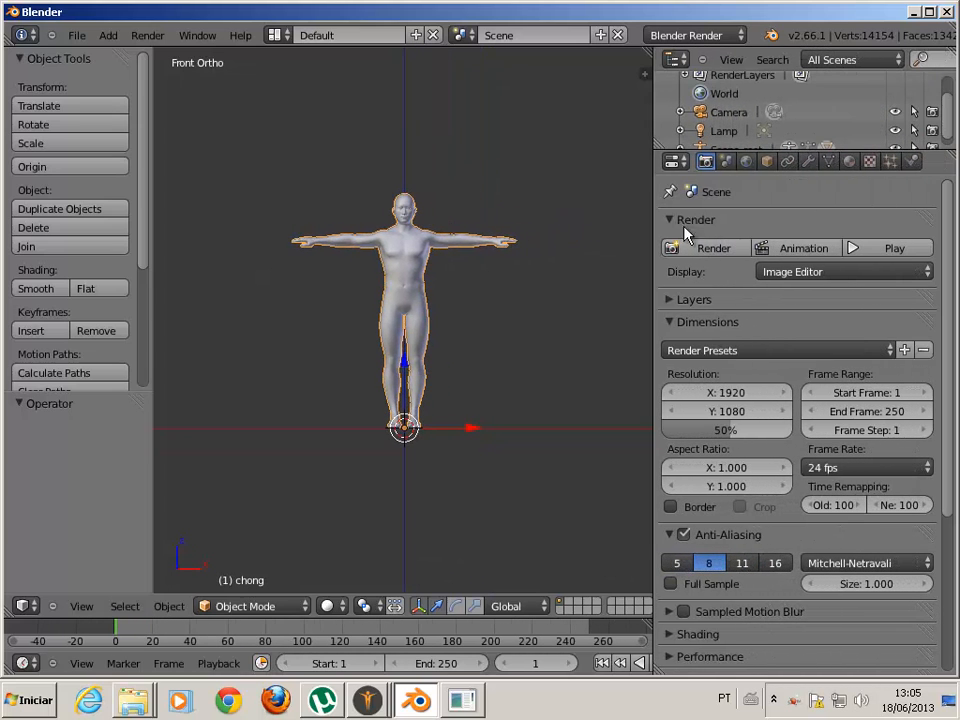
drag(761, 161, 754, 332)
click(829, 331)
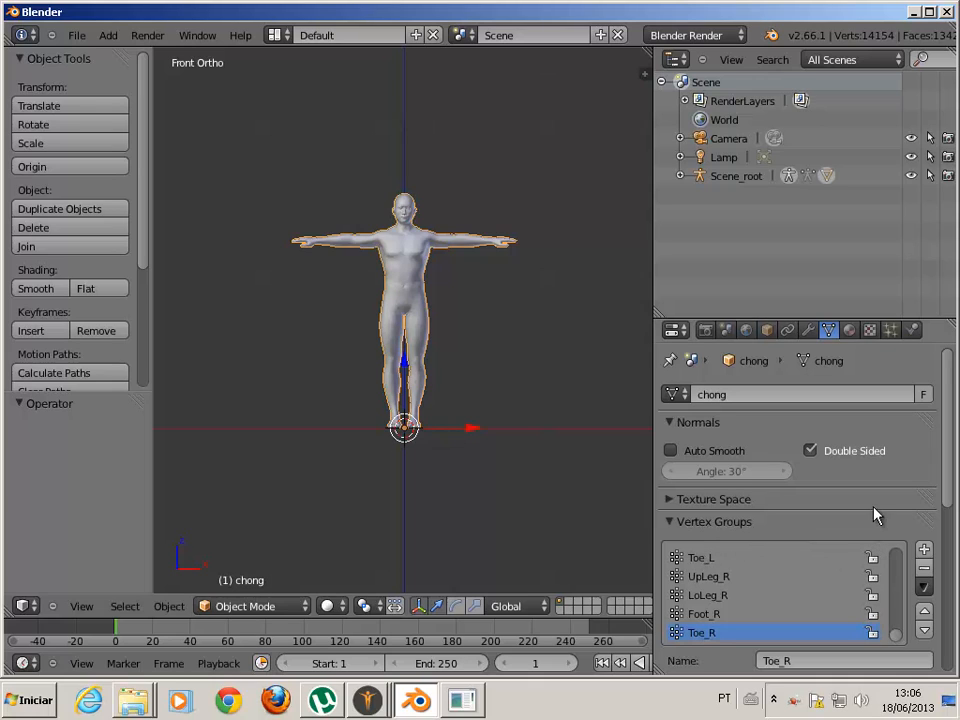
- Go to the beginning of the chong mesh's vertex groups and select the Root group
scroll(912, 503, down, 2)
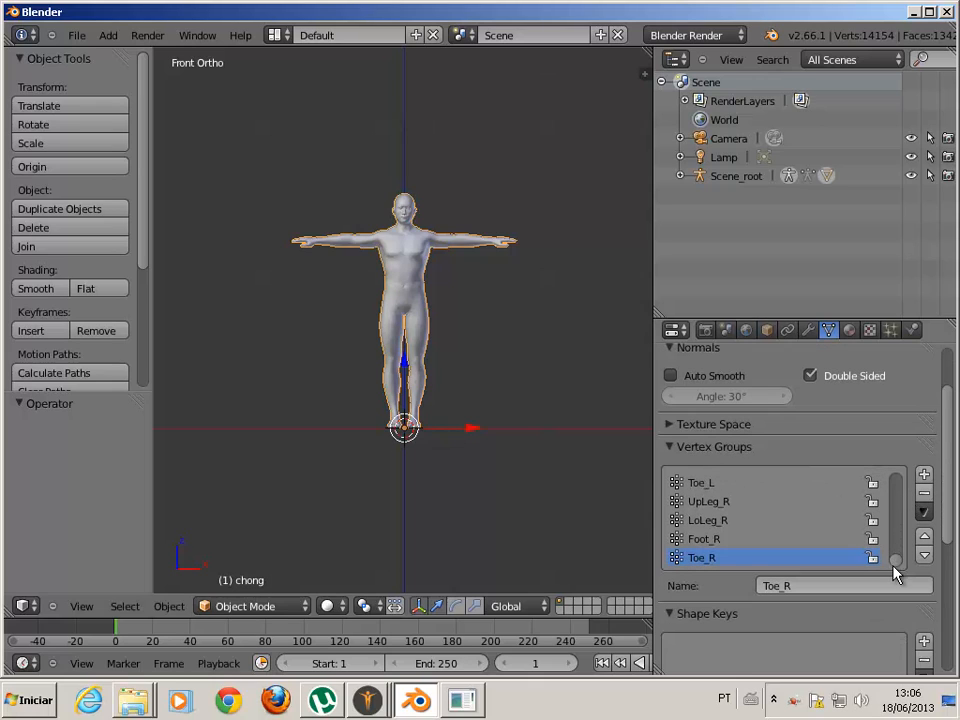
drag(897, 565, 895, 478)
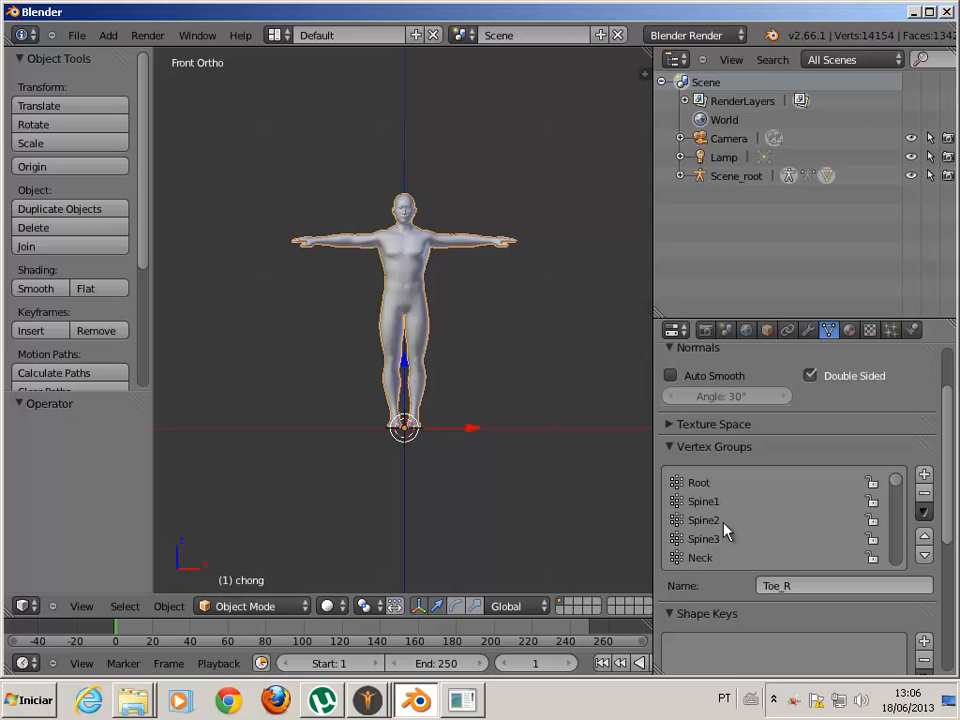
click(700, 484)
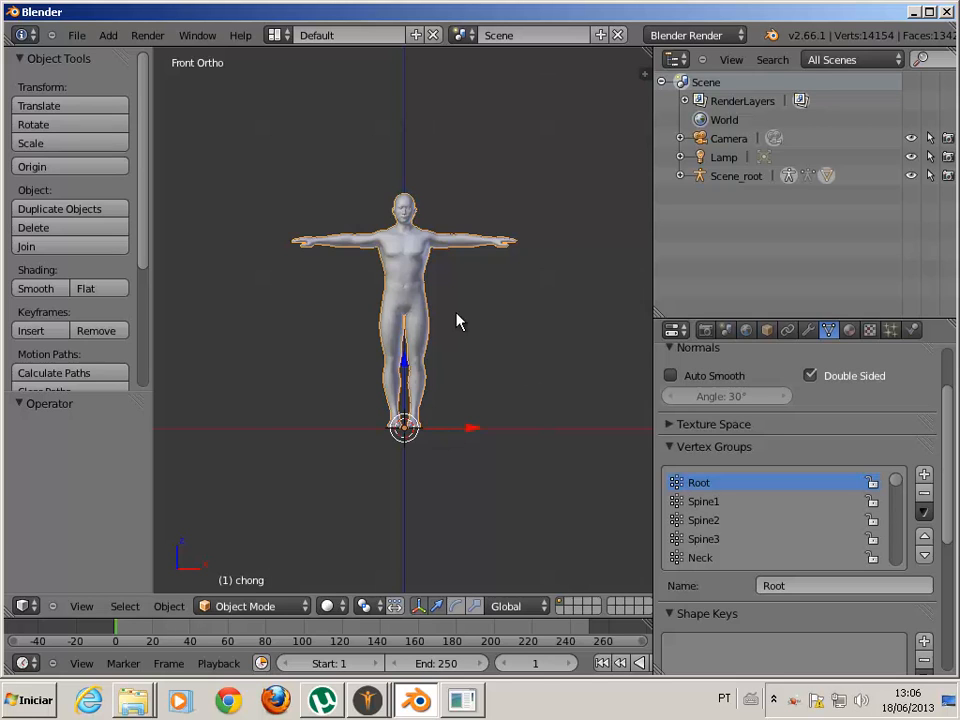
scroll(456, 320, up, 5)
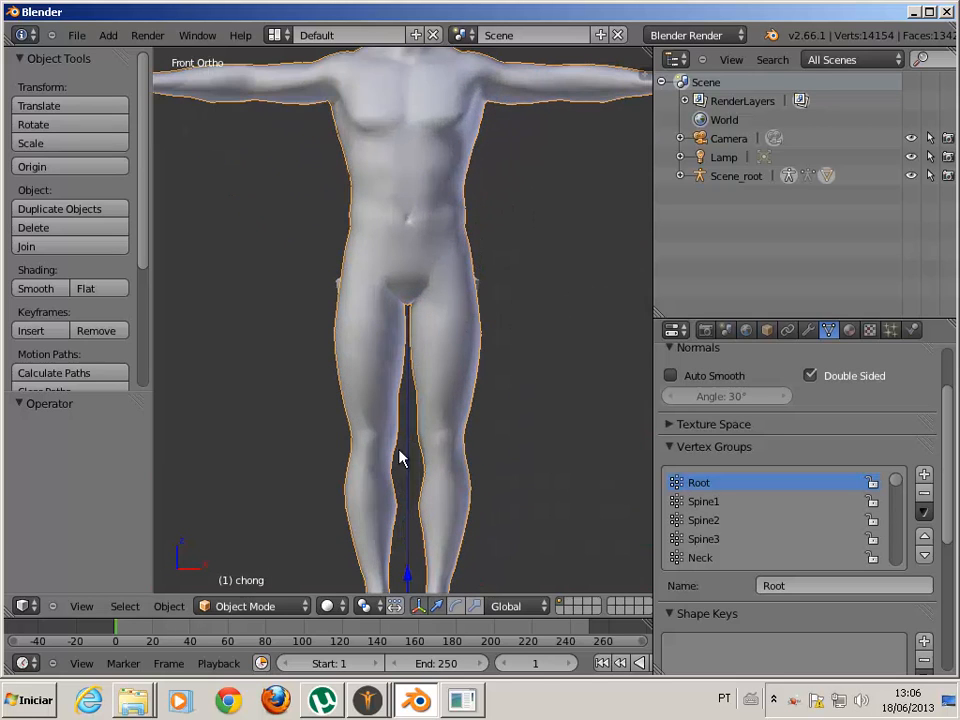
scroll(474, 381, down, 5)
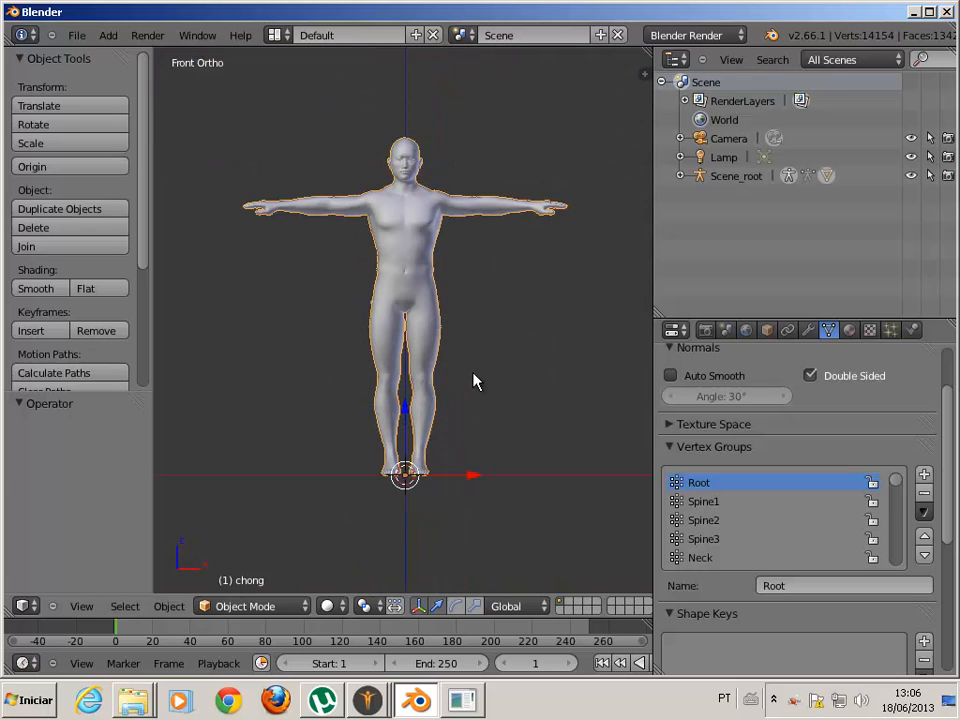
shift+scroll(474, 381, up, 2)
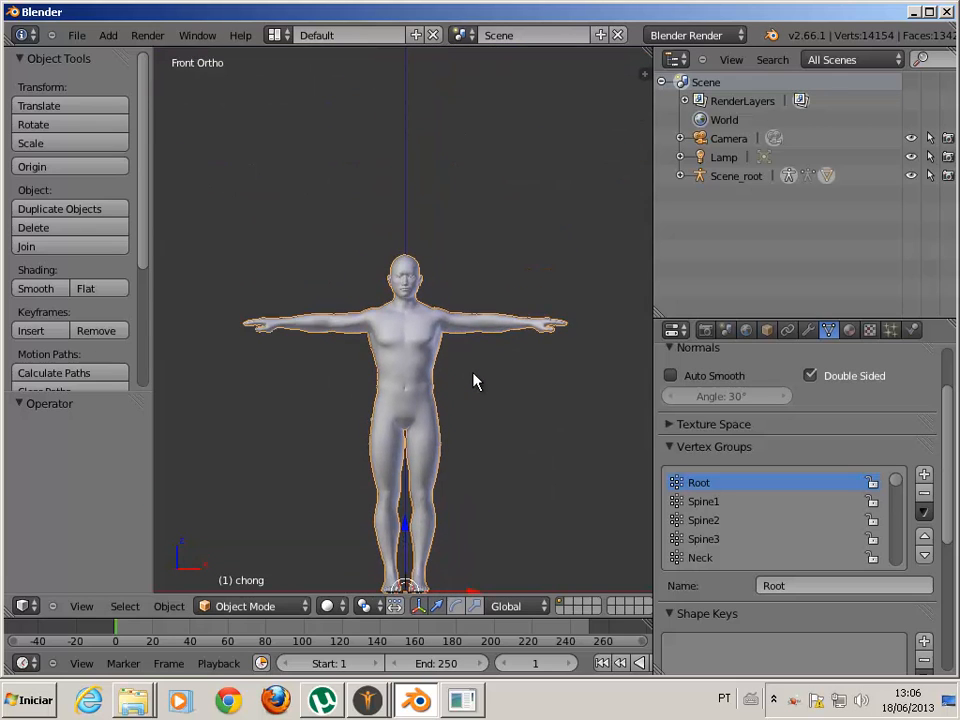
scroll(474, 381, up, 6)
shift+scroll(474, 381, up, 2)
scroll(477, 383, up, 1)
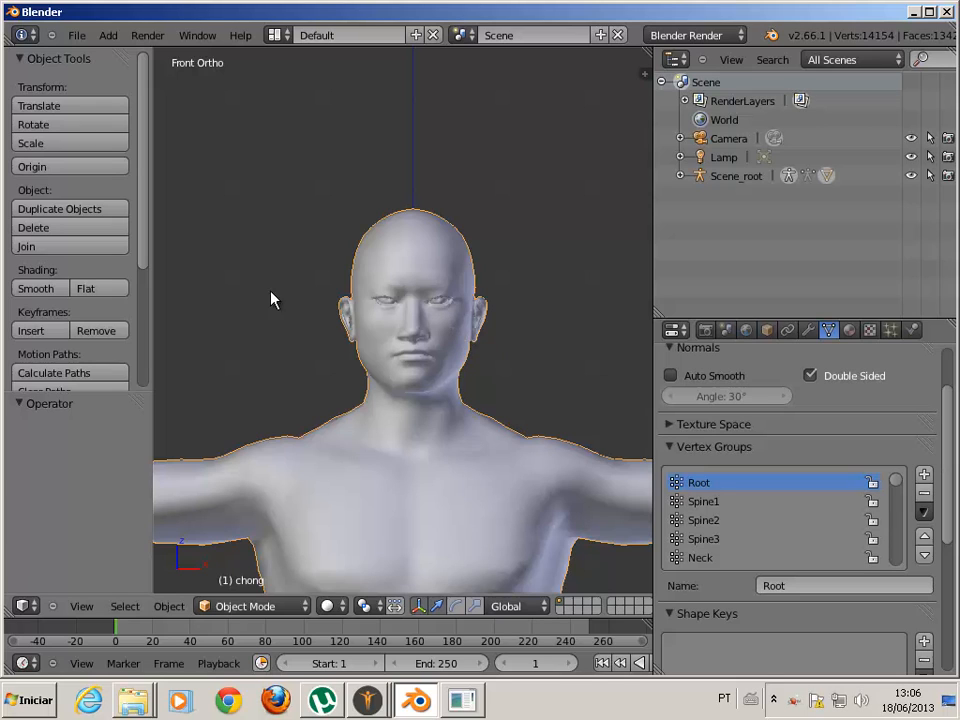
- Start exporting the model in Wavefront (.obj) format
click(77, 35)
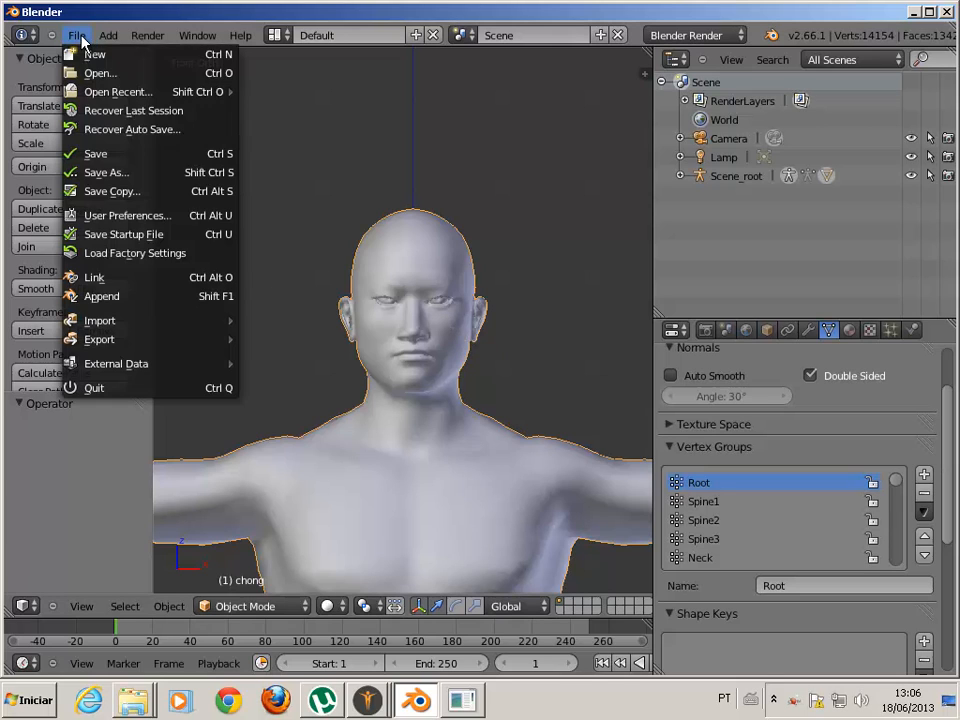
mouse_move(193, 343)
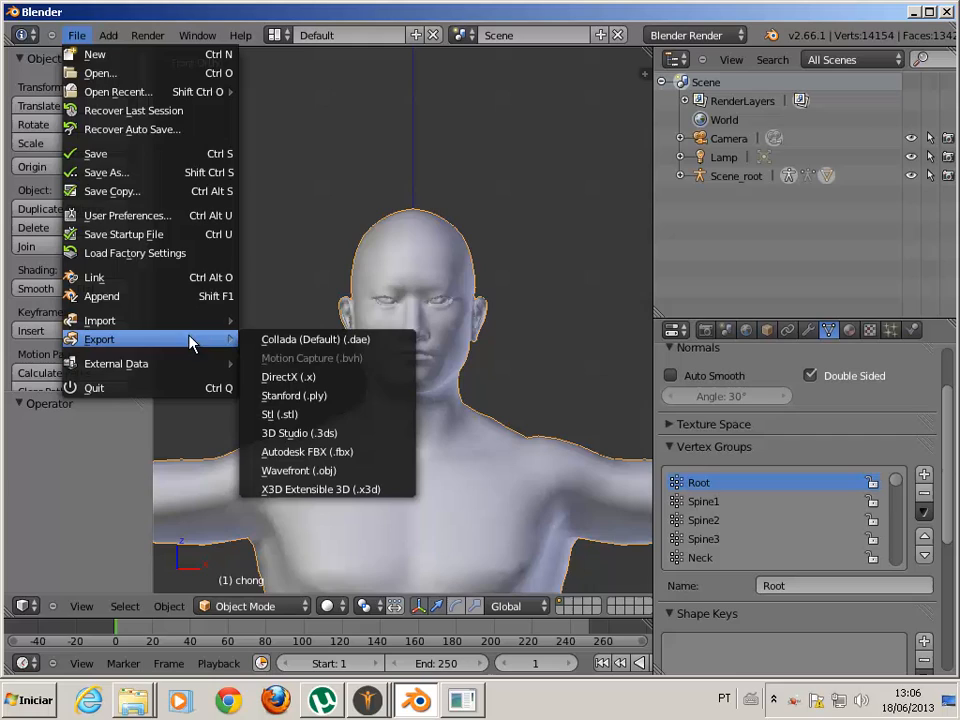
click(343, 471)
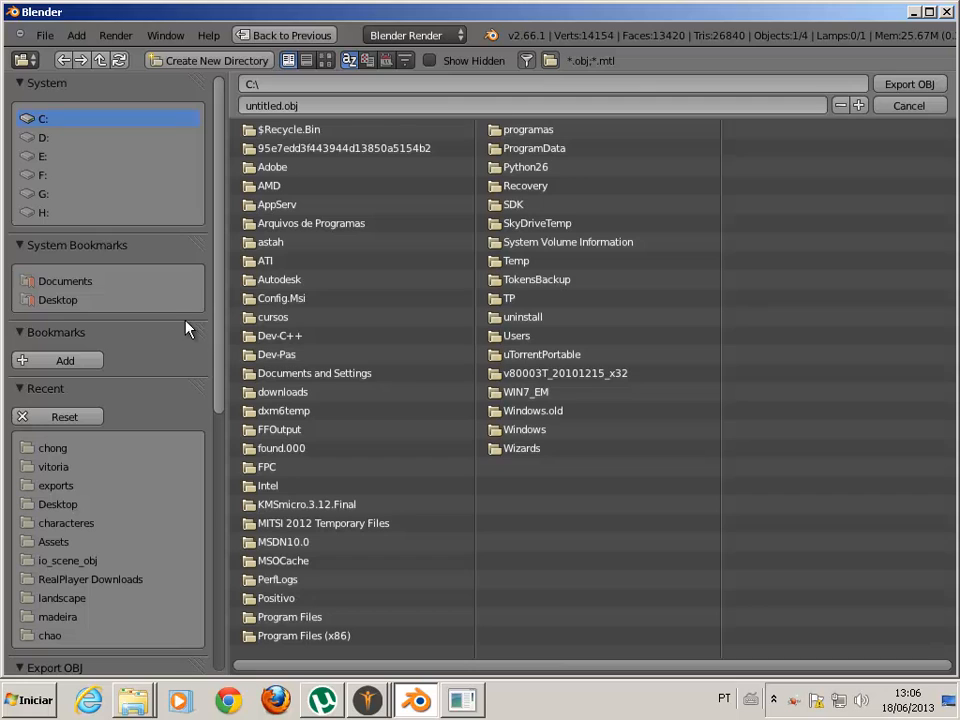
- Disable Include Edges, Write Materials and Objects as OBJ Objects for the export, and enable Include Normals and Polygroups
drag(218, 323, 221, 583)
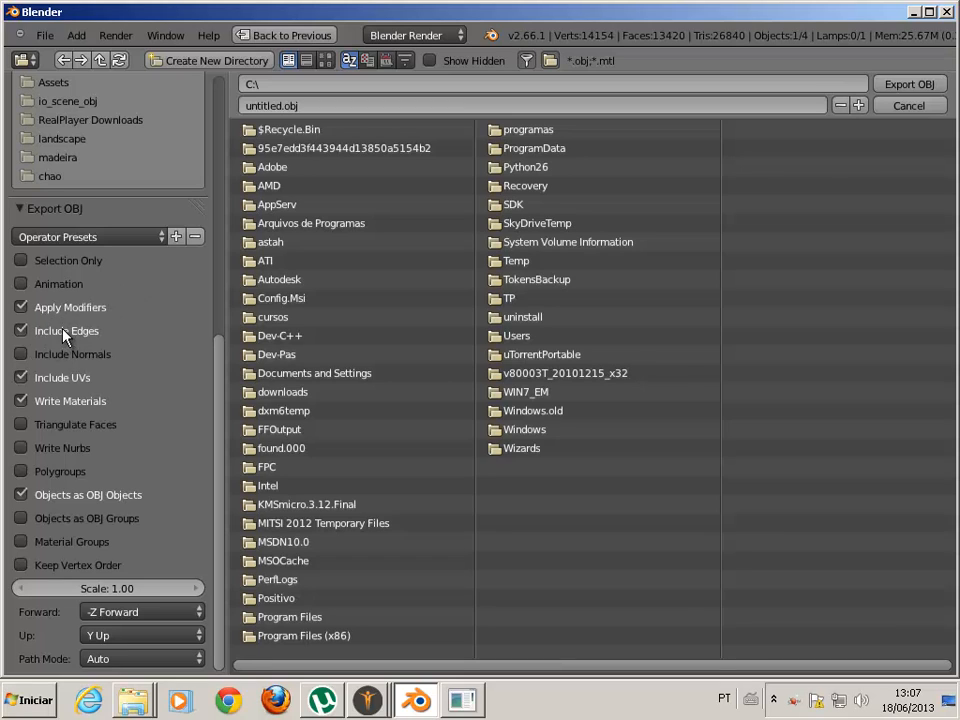
click(21, 331)
click(21, 354)
click(21, 401)
click(21, 495)
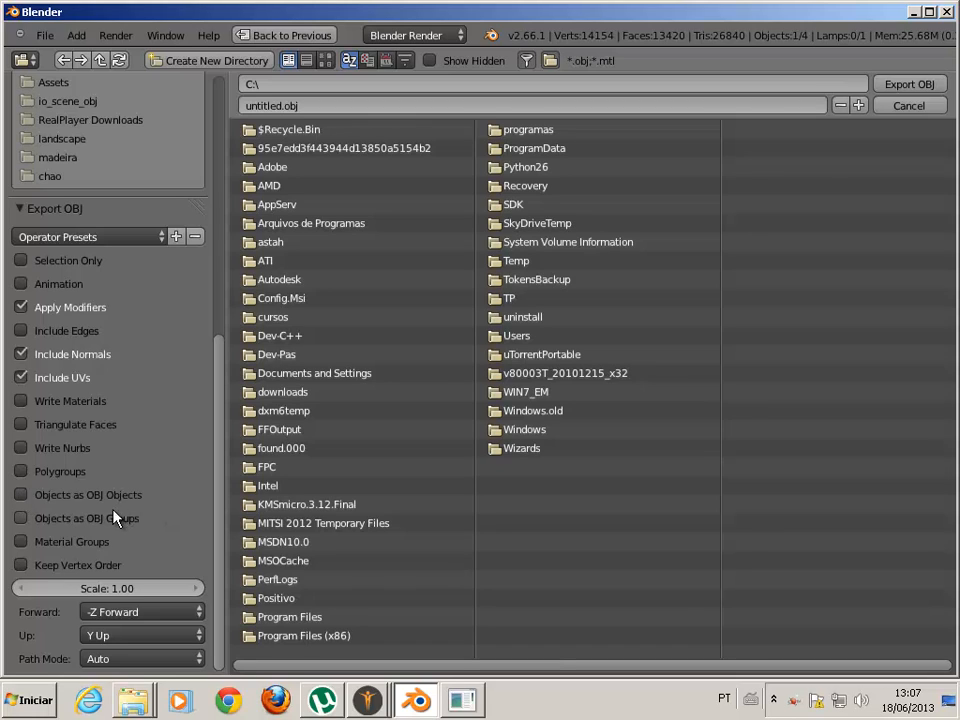
click(21, 472)
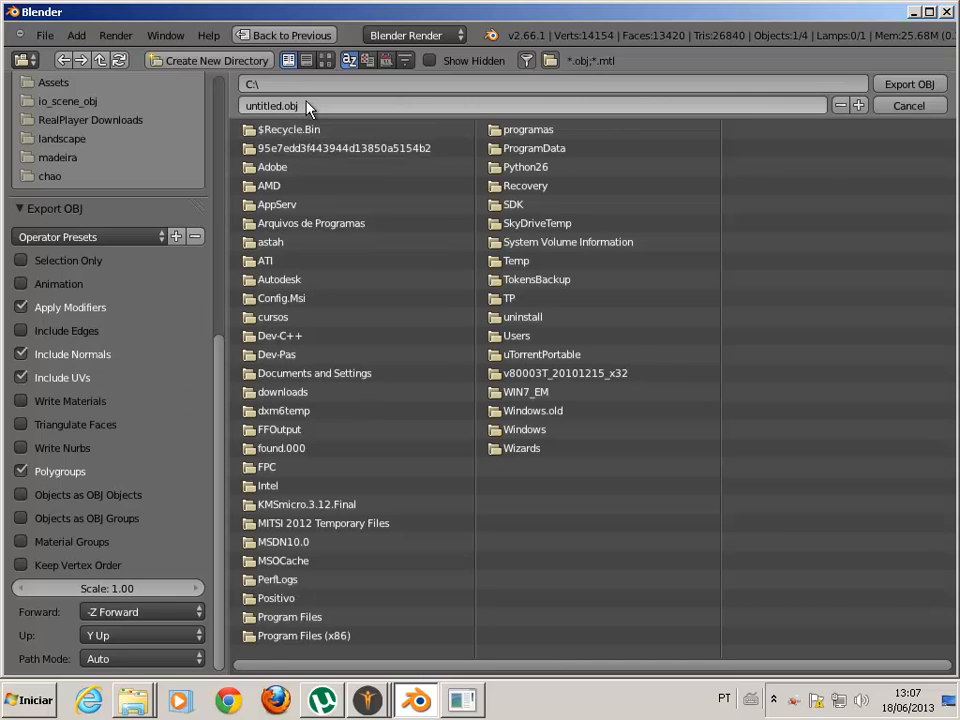
- Set the export location to the characteres folder on the Desktop
scroll(110, 163, up, 1)
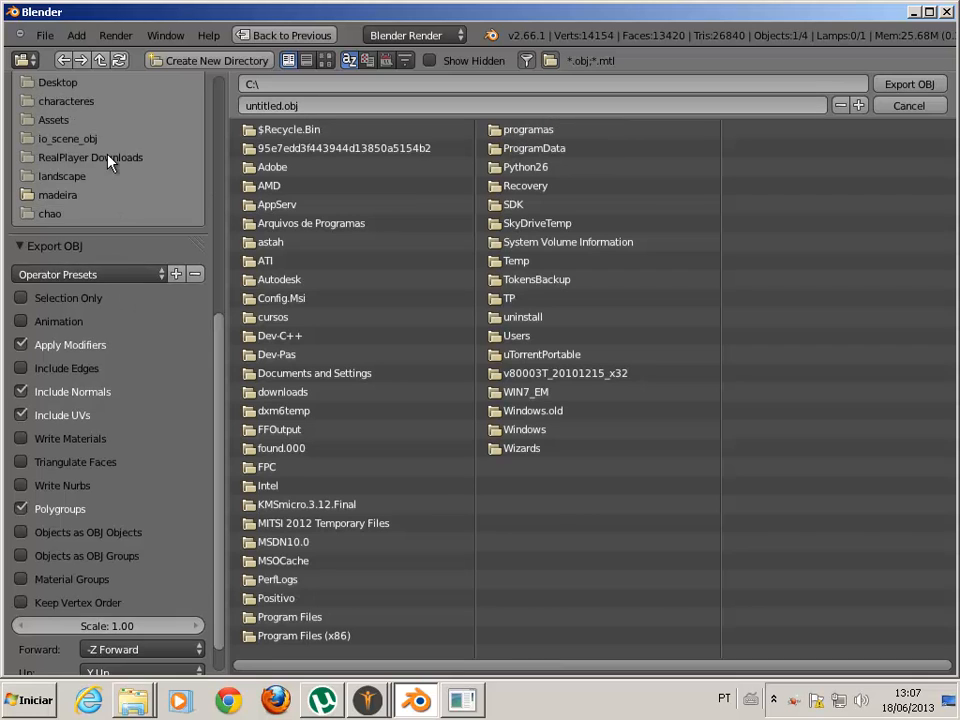
scroll(110, 163, up, 5)
click(55, 141)
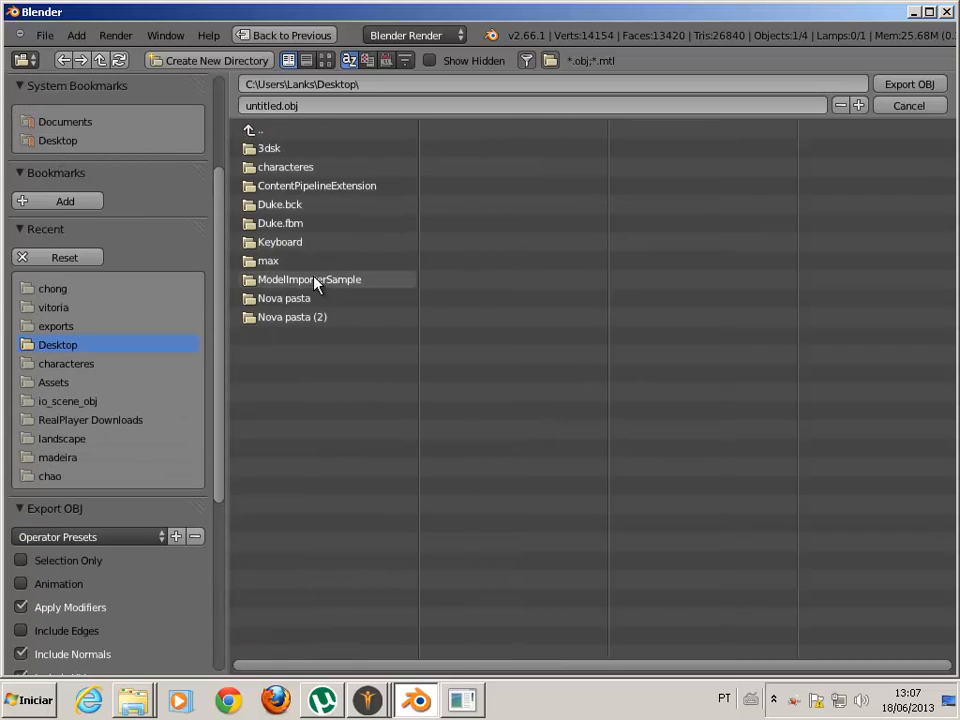
click(300, 167)
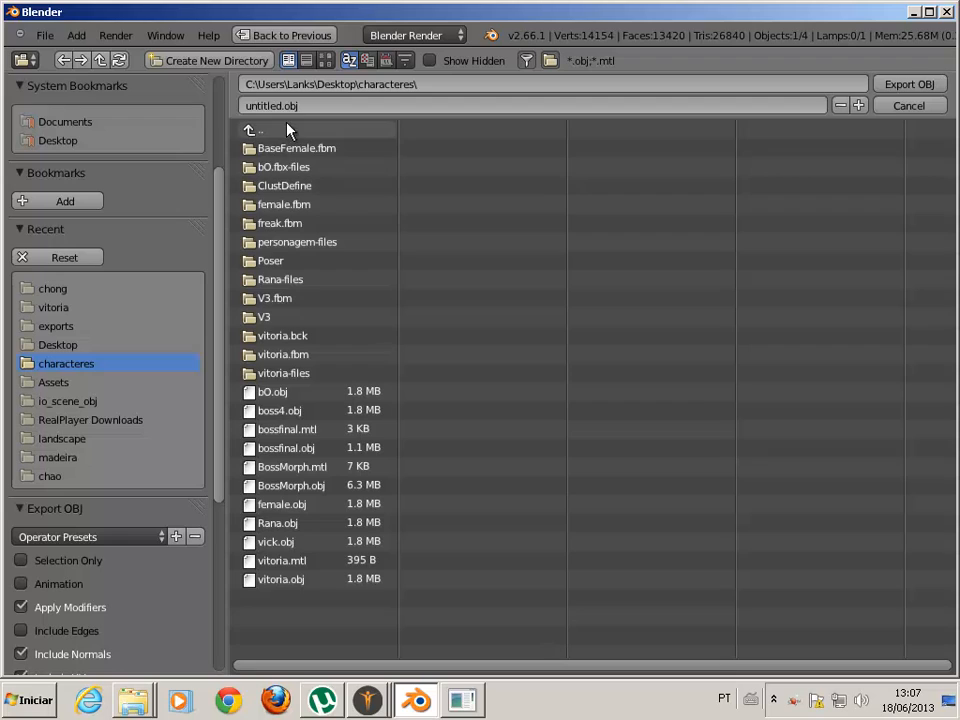
- Create a new directory named Chong inside the characteres folder
click(196, 61)
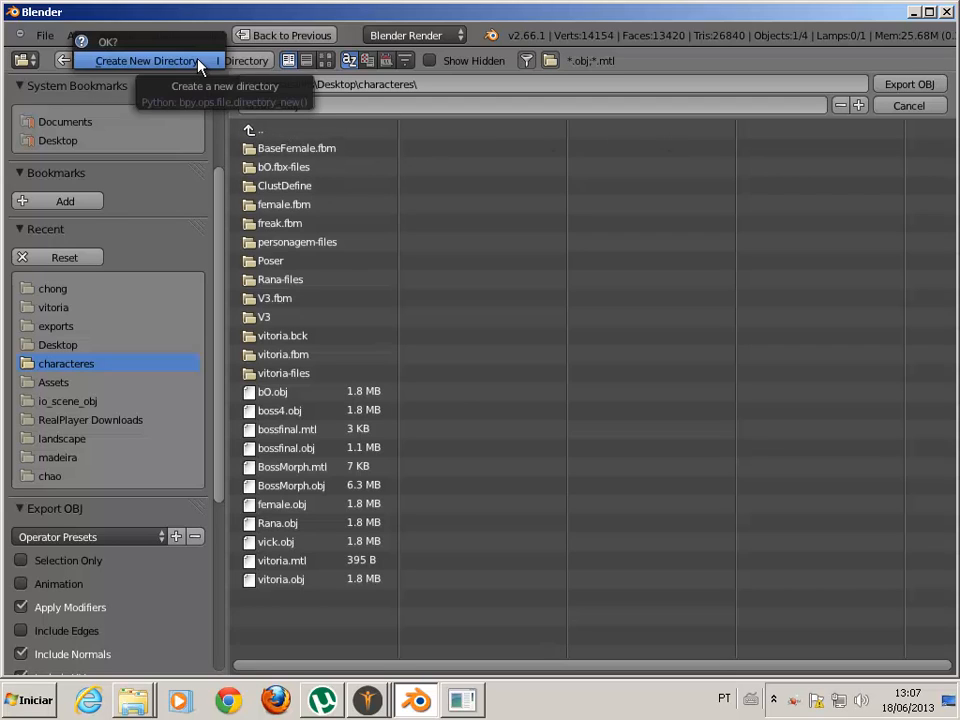
click(198, 62)
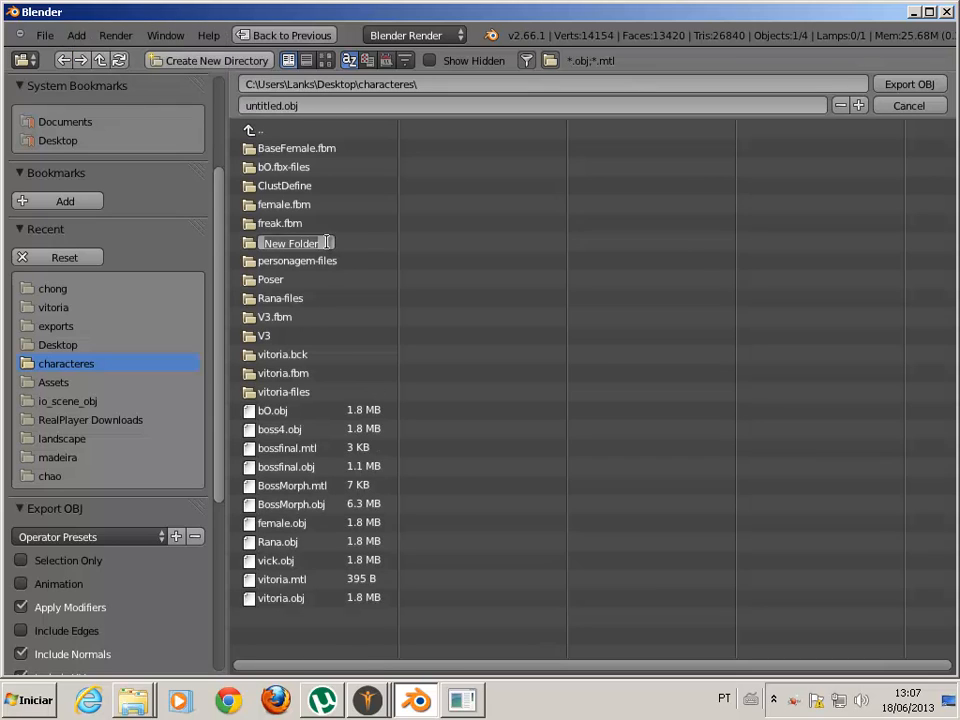
text(Chong)
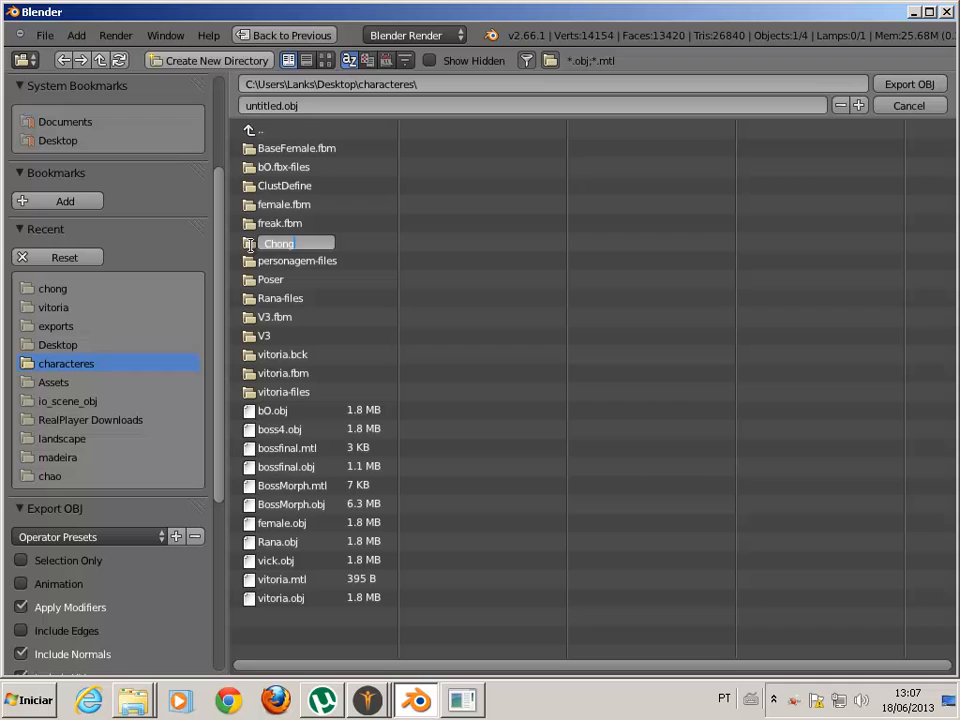
key(Return)
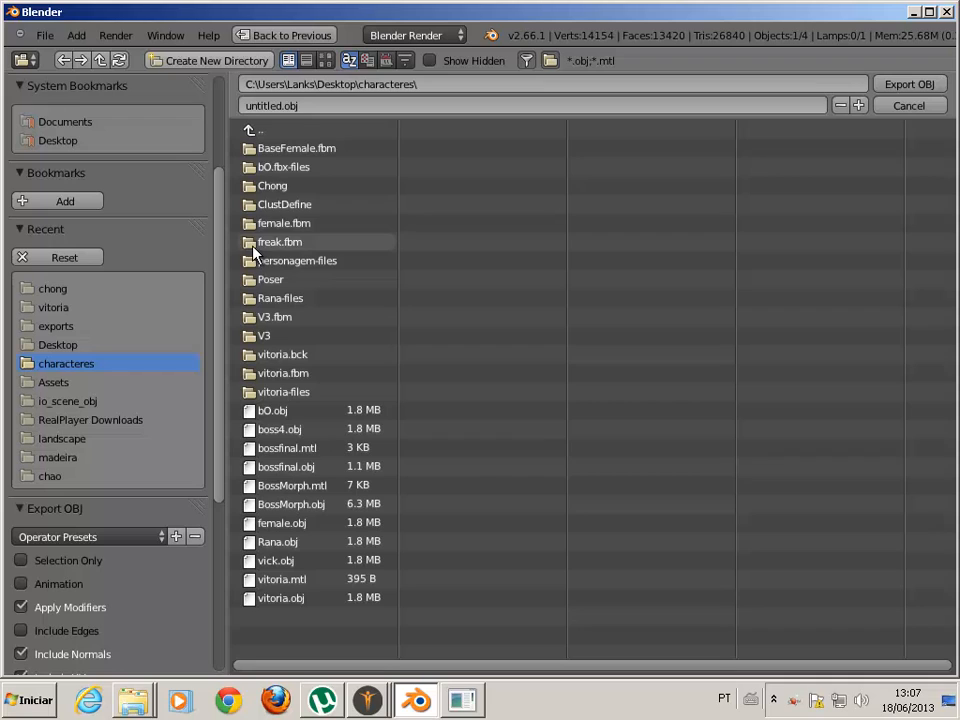
- Export the model as an OBJ file named Chong into the Chong folder
click(274, 186)
click(327, 101)
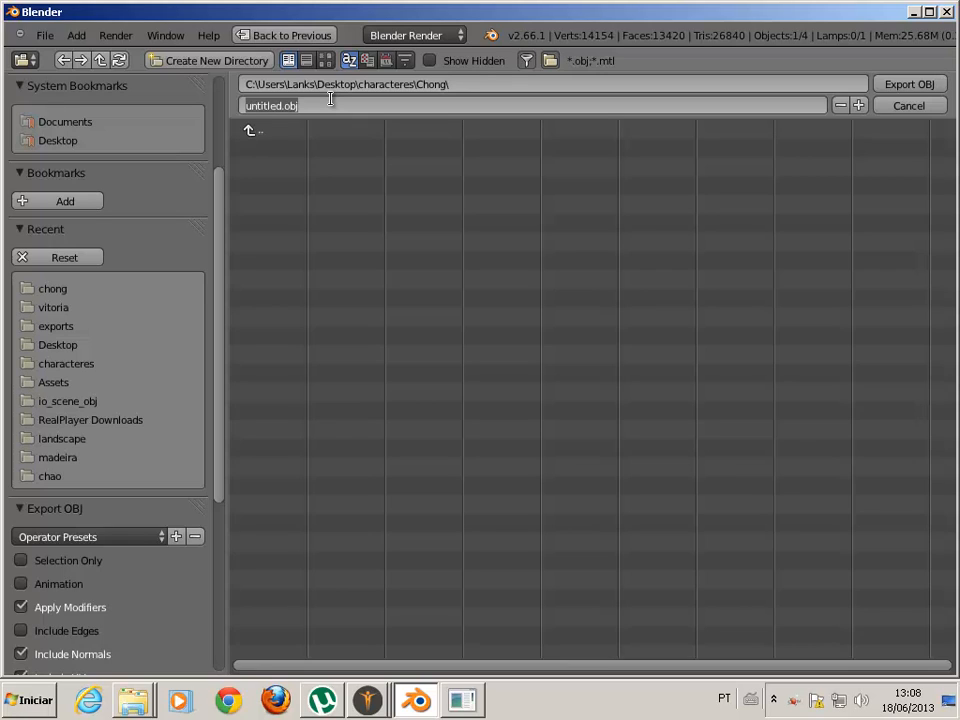
text(Cho)
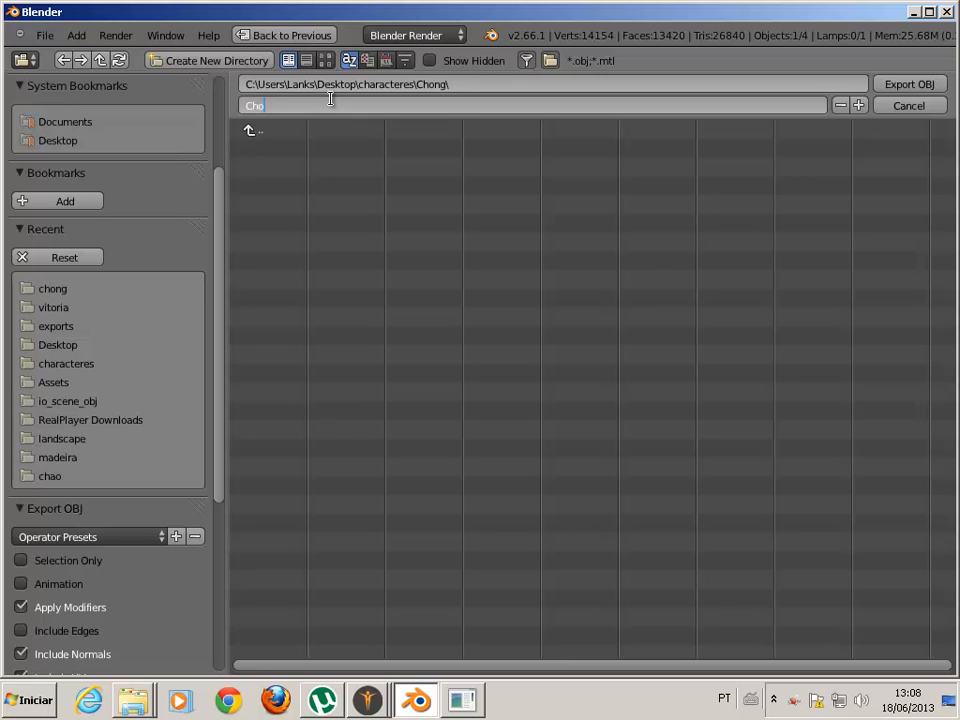
text(ng)
key(Return)
click(912, 88)
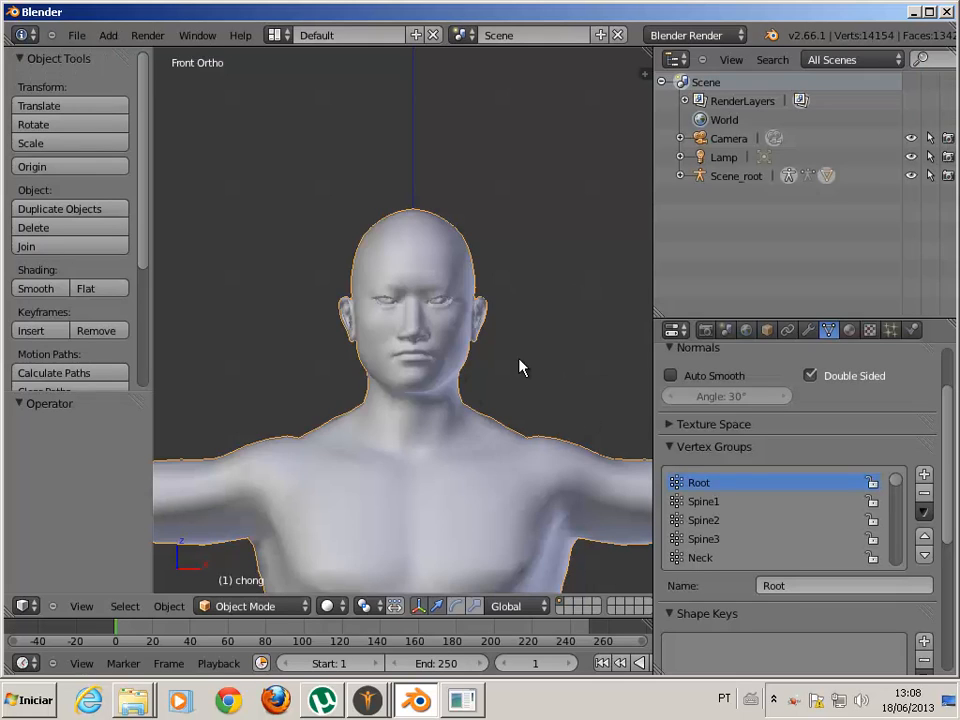
- Launch DAZ Studio 4.6
click(30, 699)
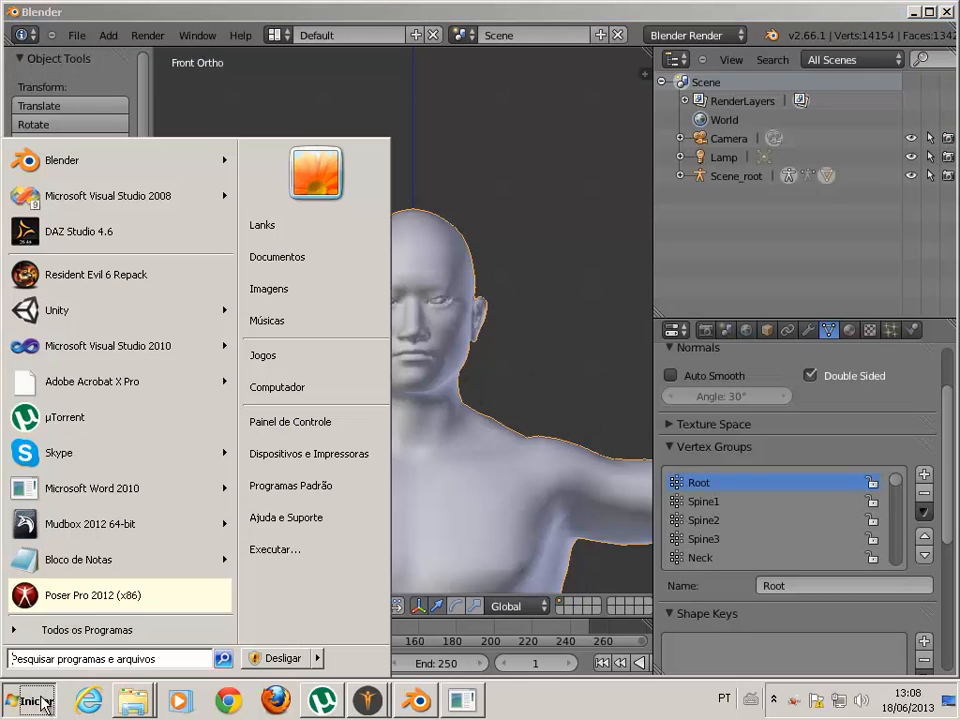
click(150, 246)
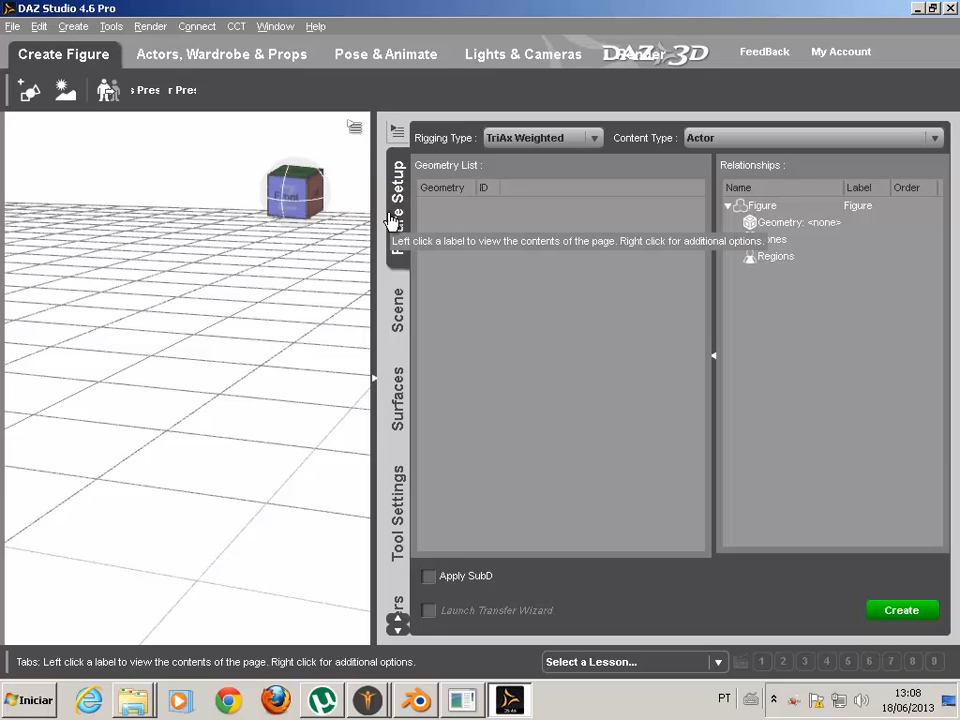
- Review the full list of installed plugins and their load status, from 3D Connexion down to Wavefront OBJ Exporter
click(316, 27)
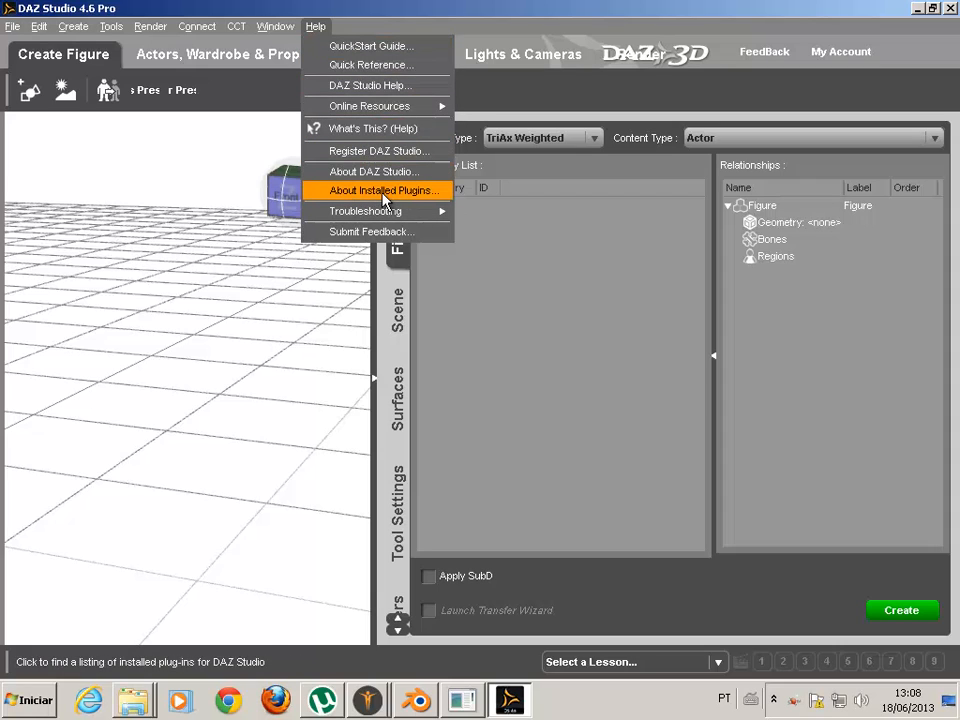
click(392, 191)
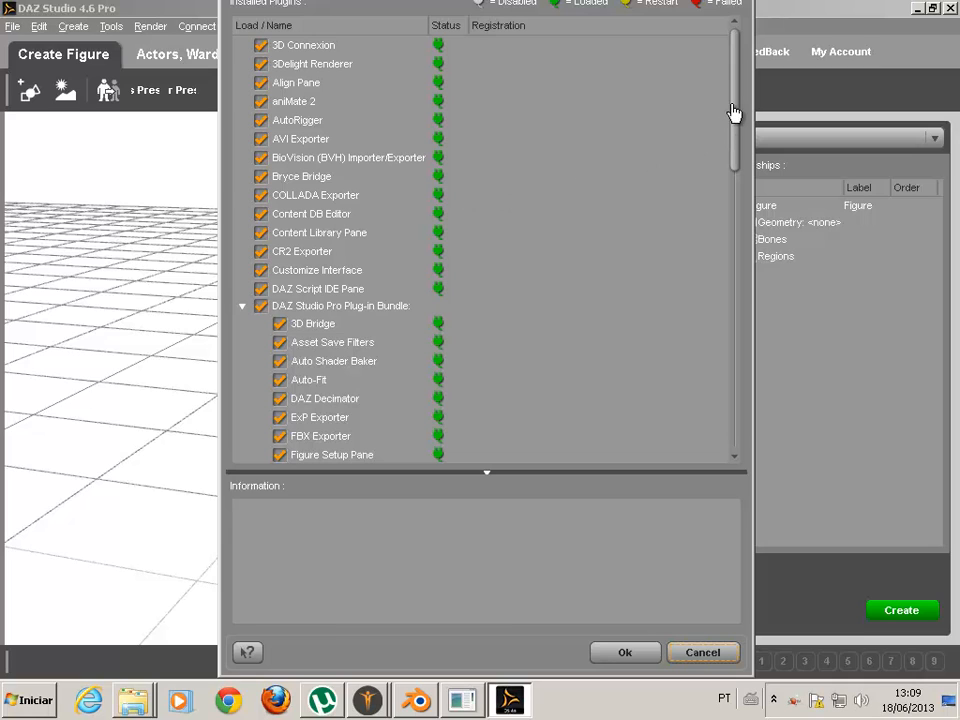
drag(735, 111, 733, 178)
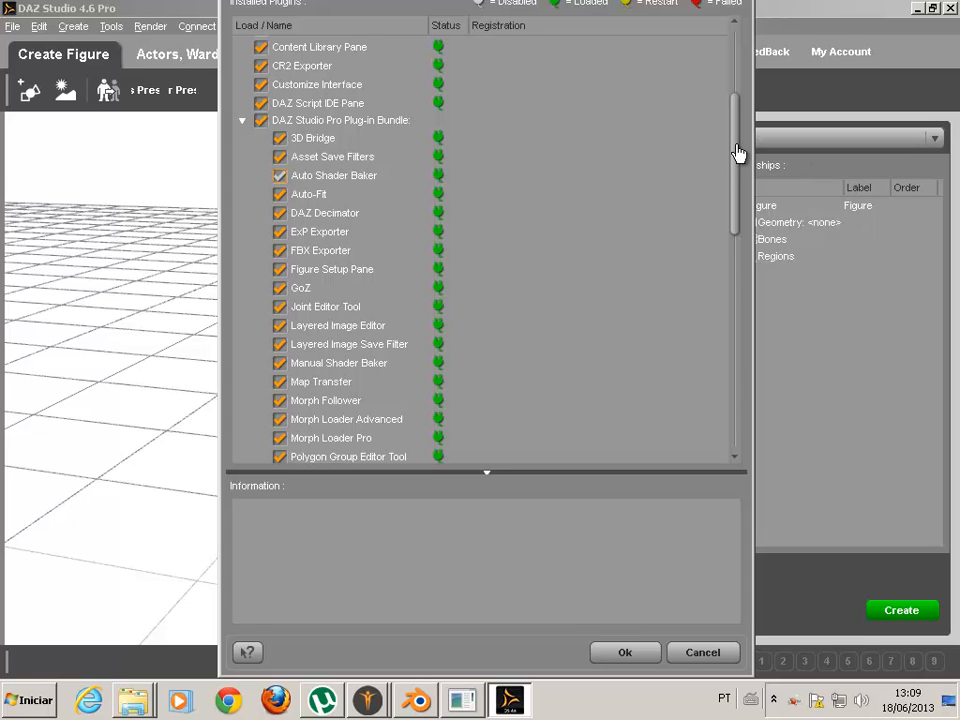
drag(737, 145, 745, 168)
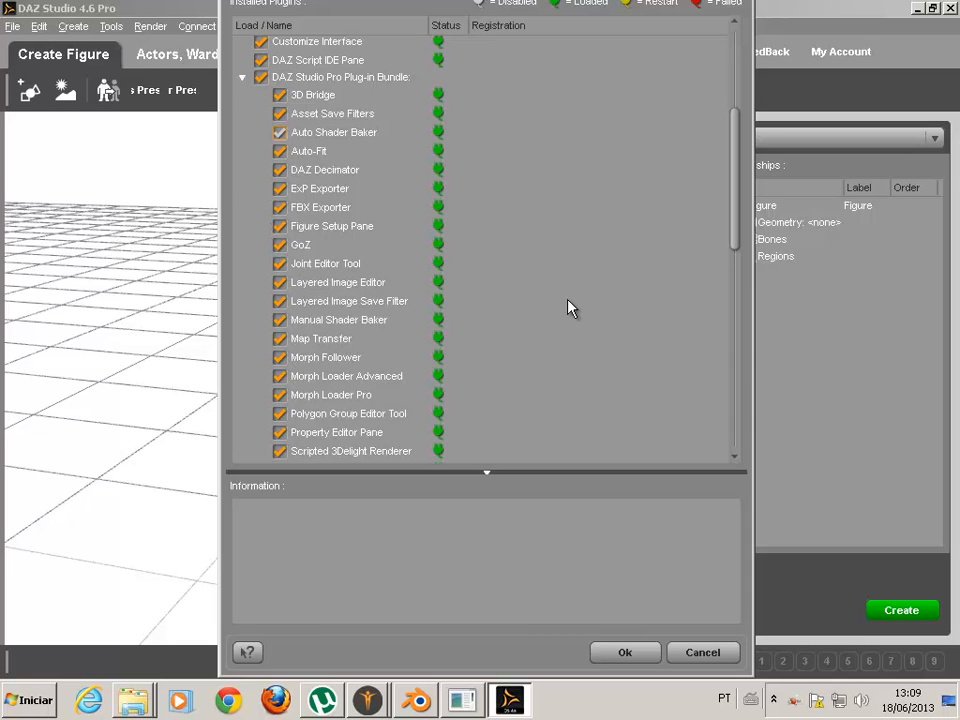
scroll(570, 306, down, 3)
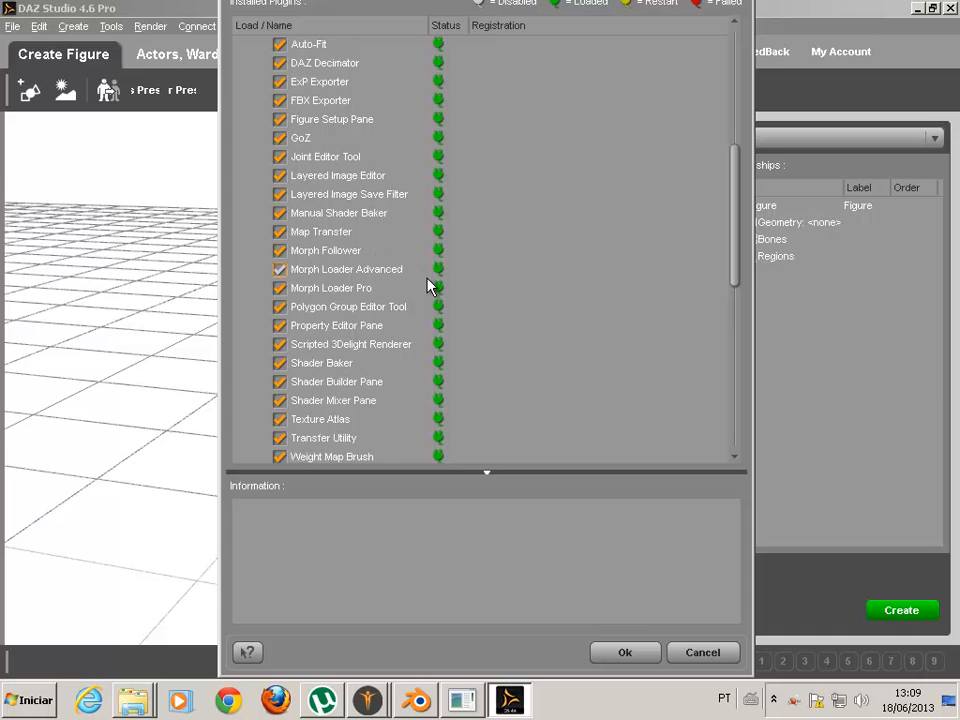
scroll(430, 286, down, 2)
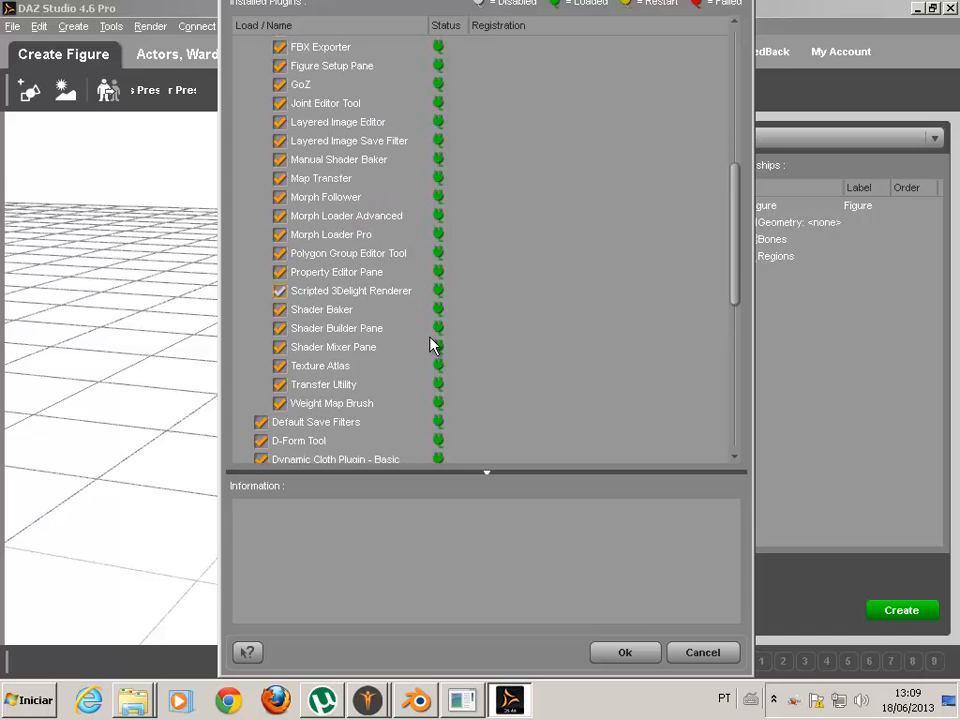
scroll(440, 342, down, 2)
scroll(458, 341, down, 2)
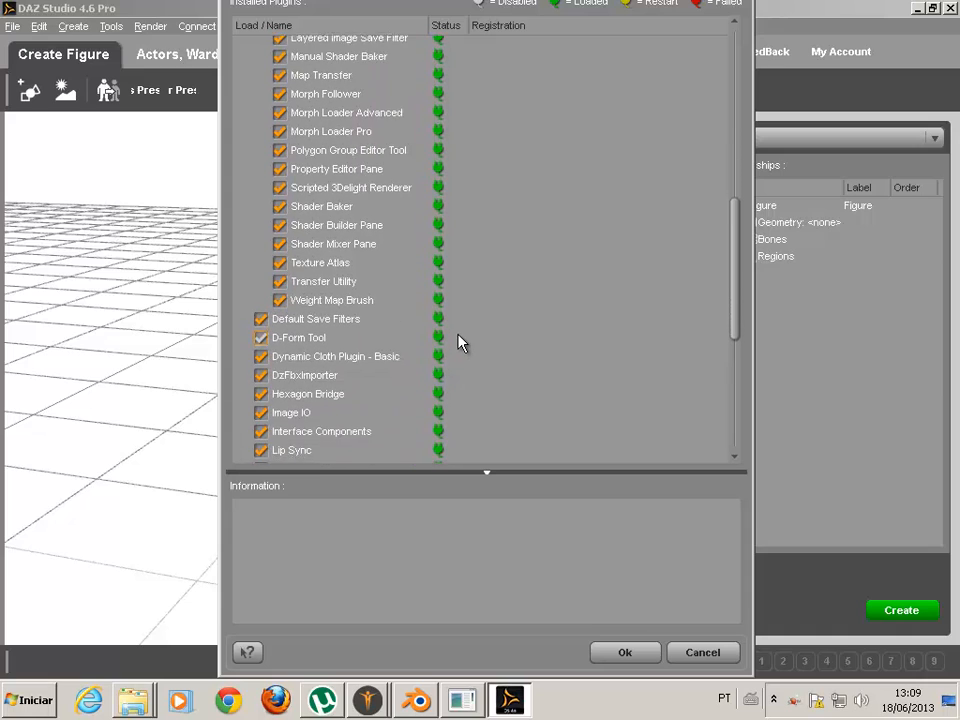
scroll(388, 259, down, 4)
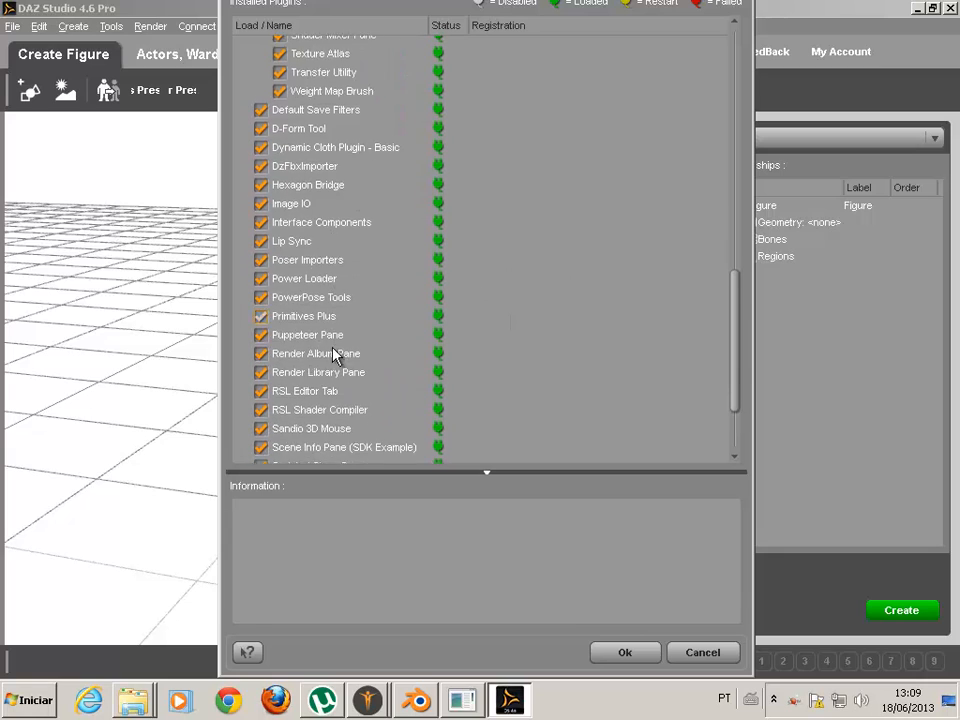
scroll(354, 360, down, 2)
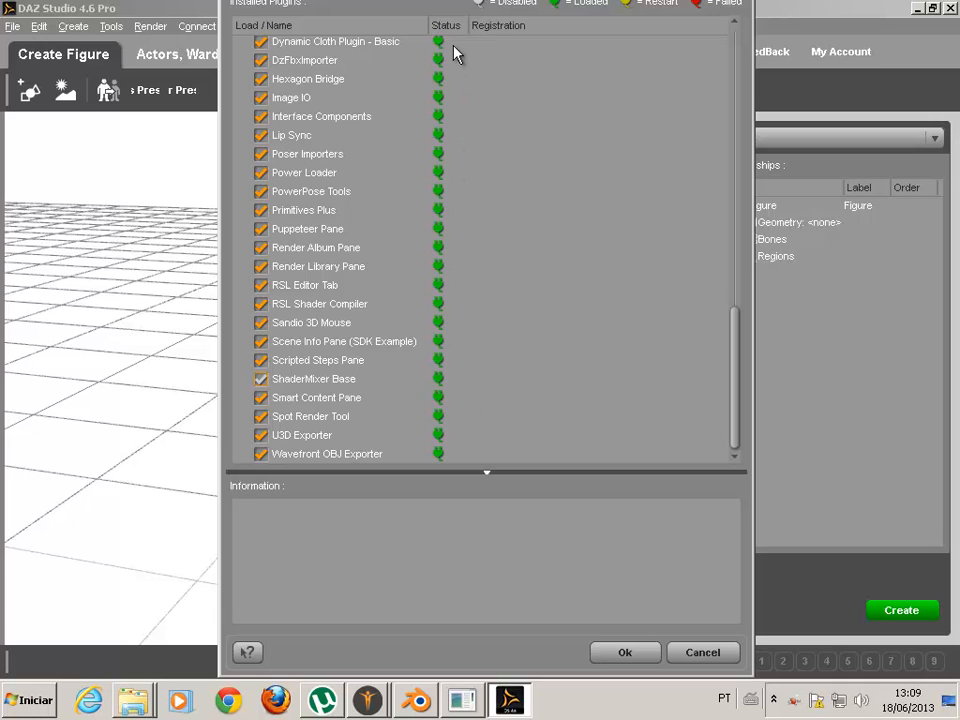
click(621, 653)
- Look up the Figure Setup pane among the available panes
click(272, 25)
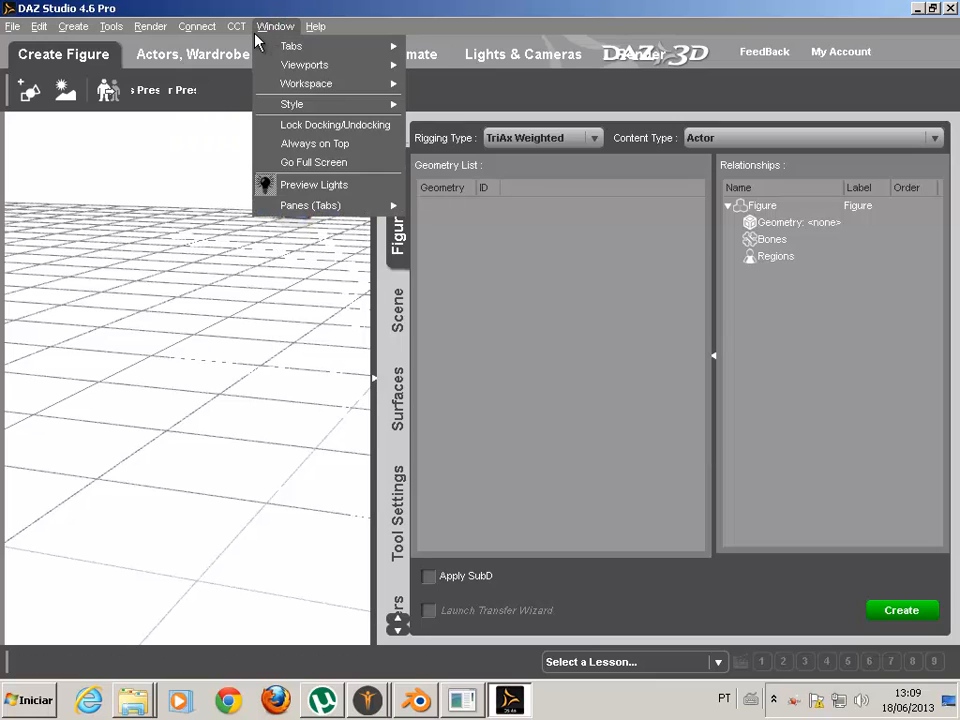
mouse_move(296, 50)
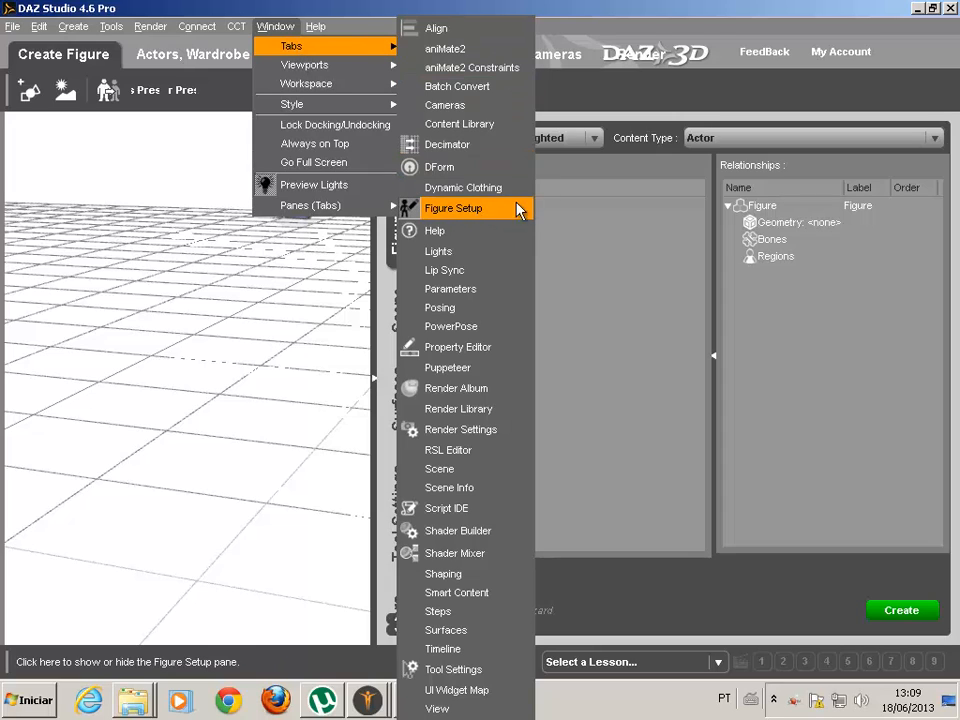
click(585, 7)
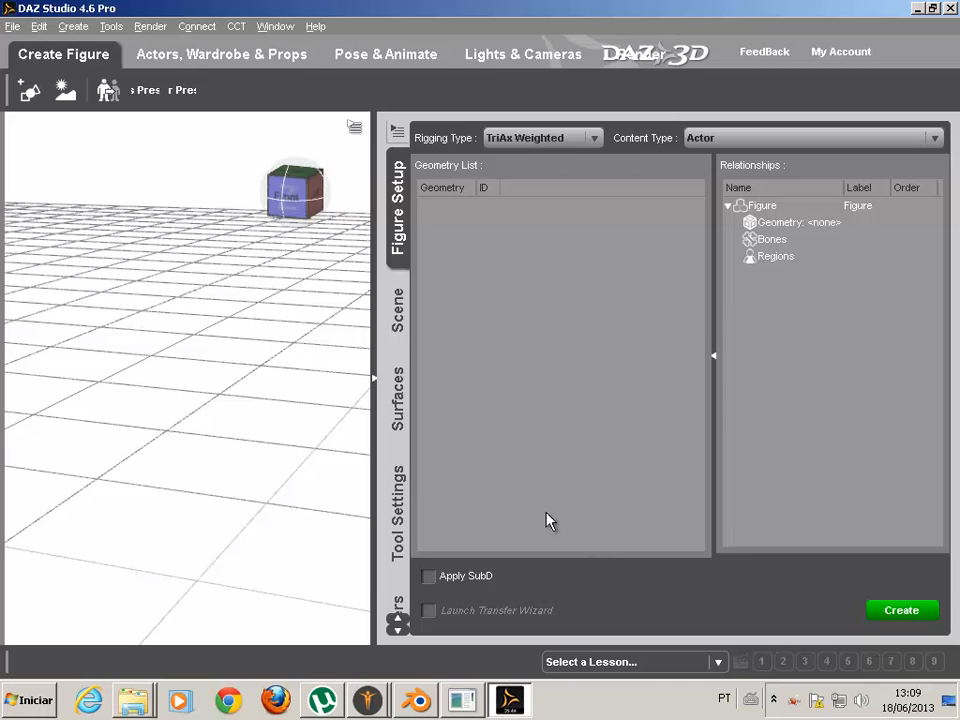
- Set the new figure's content type to Actor/Character and enable Apply SubD
click(927, 142)
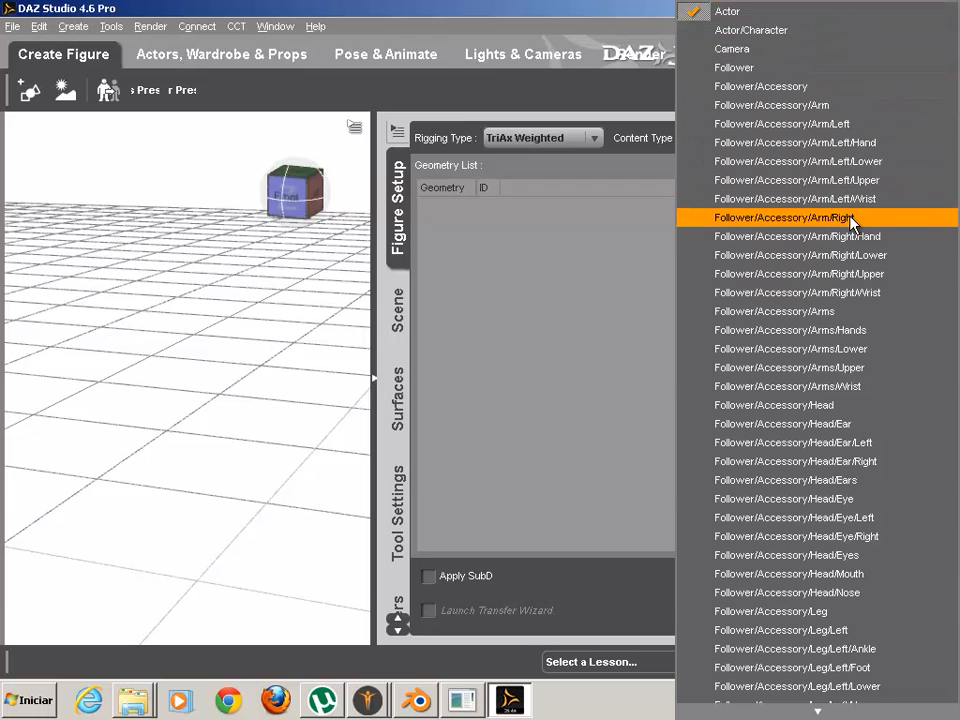
scroll(840, 222, down, 9)
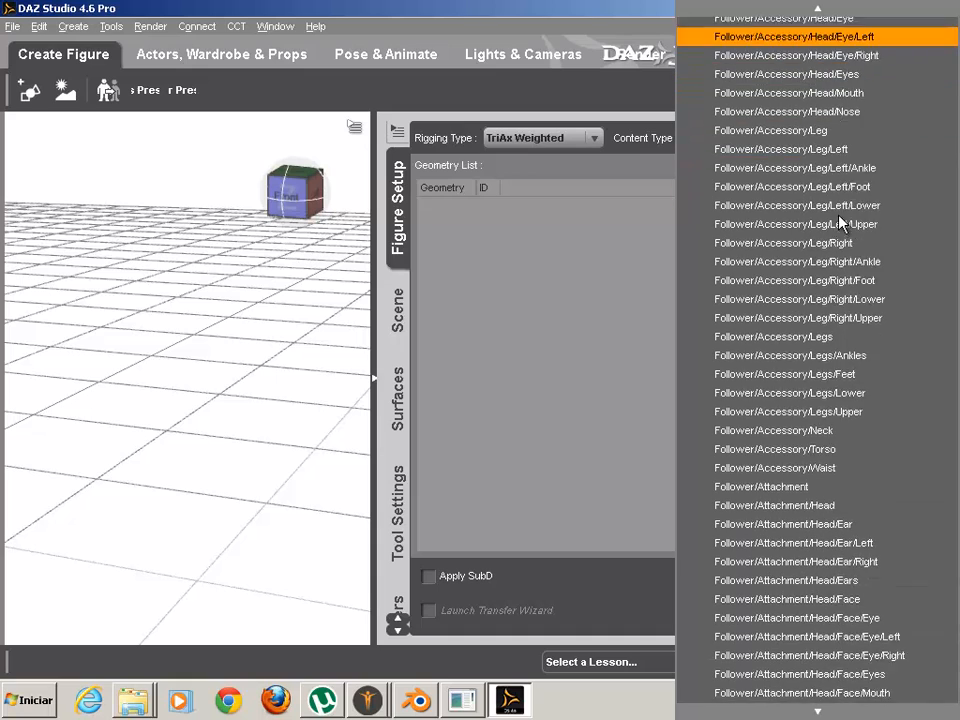
scroll(840, 222, down, 5)
scroll(840, 222, up, 13)
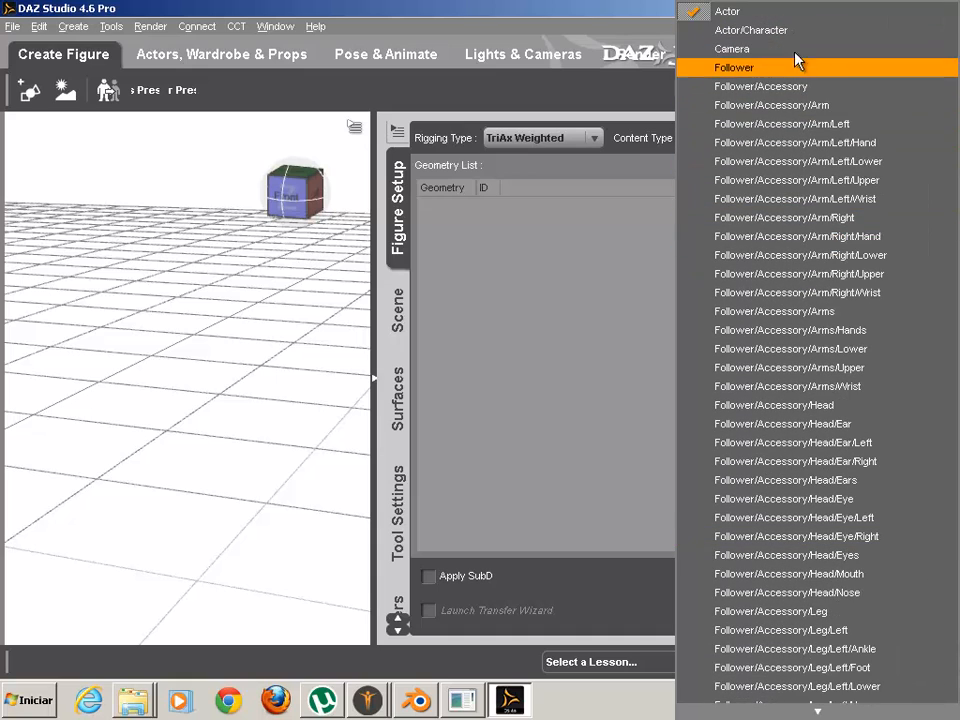
click(797, 32)
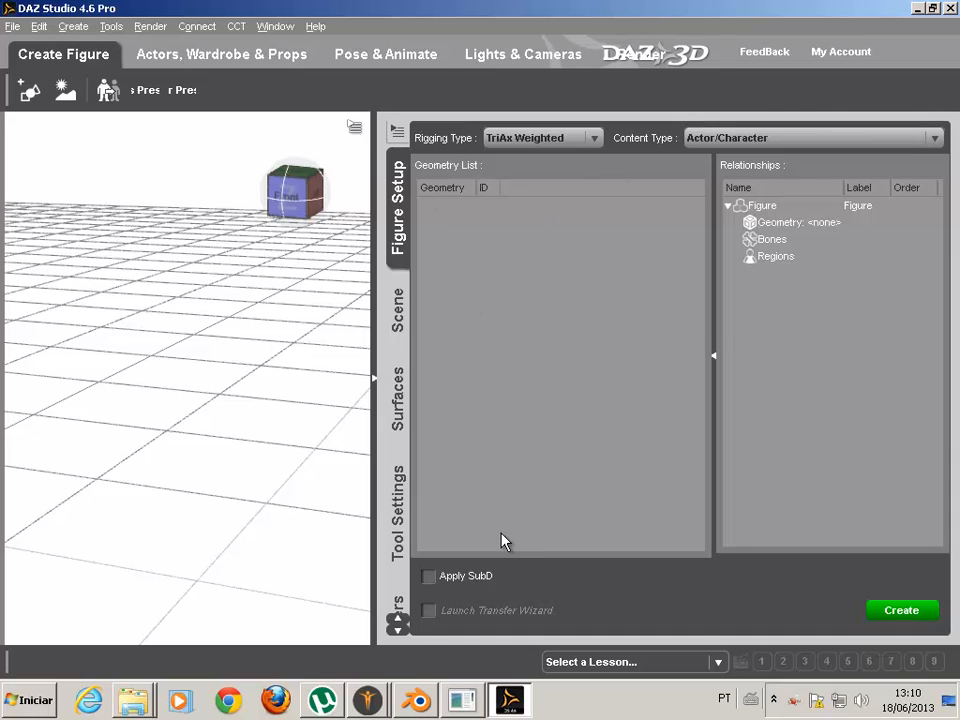
click(435, 582)
- Add Chong.obj from the Chong folder inside characteres as geometry for the figure
right_click(443, 227)
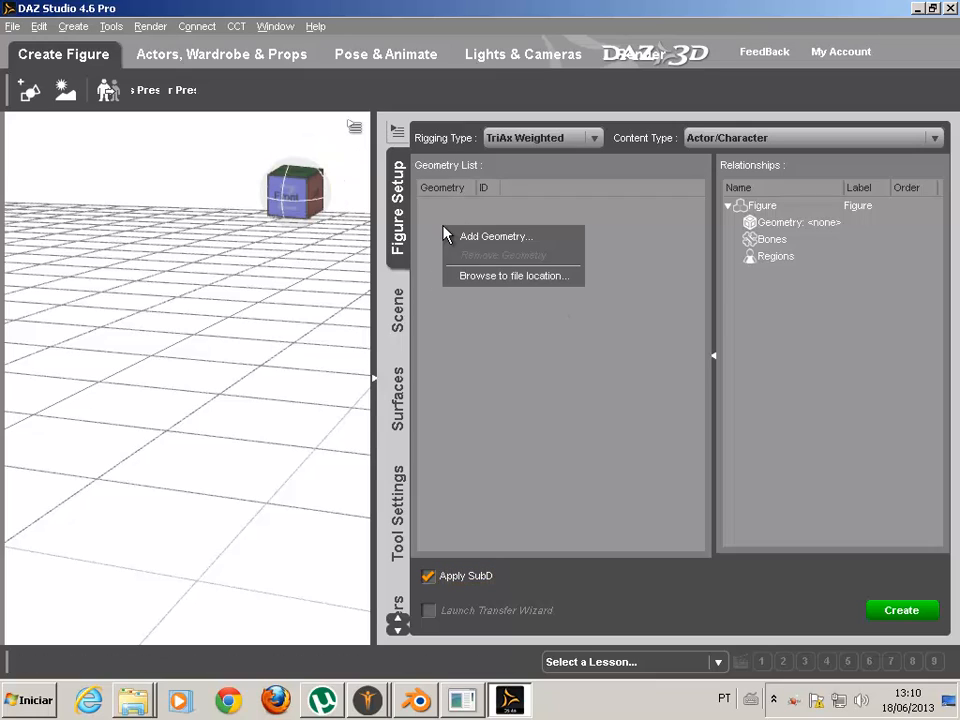
click(524, 246)
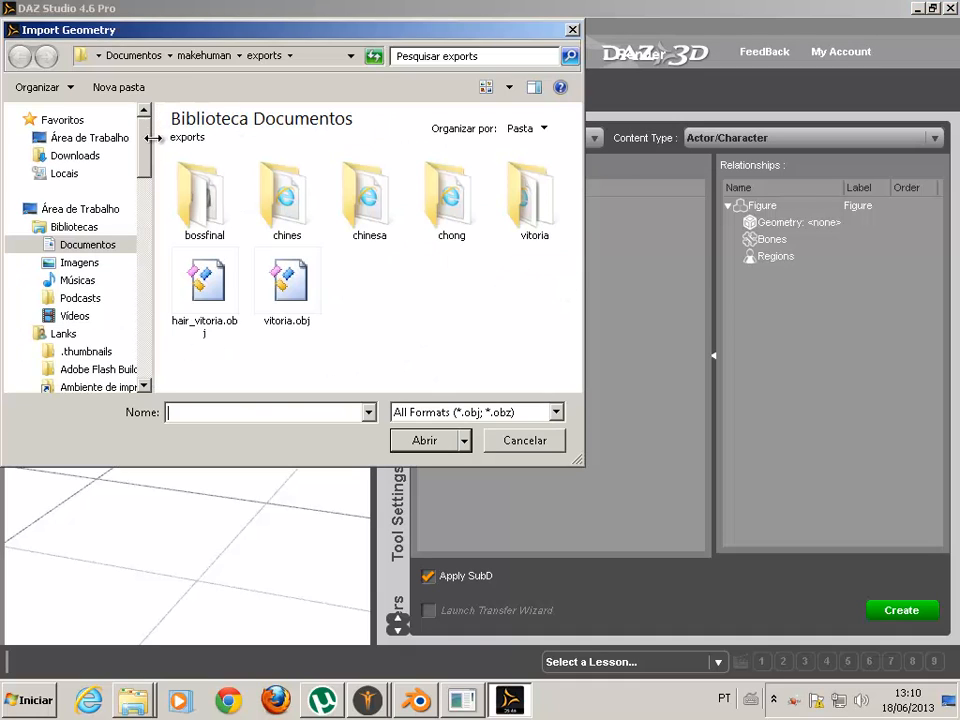
drag(146, 150, 144, 330)
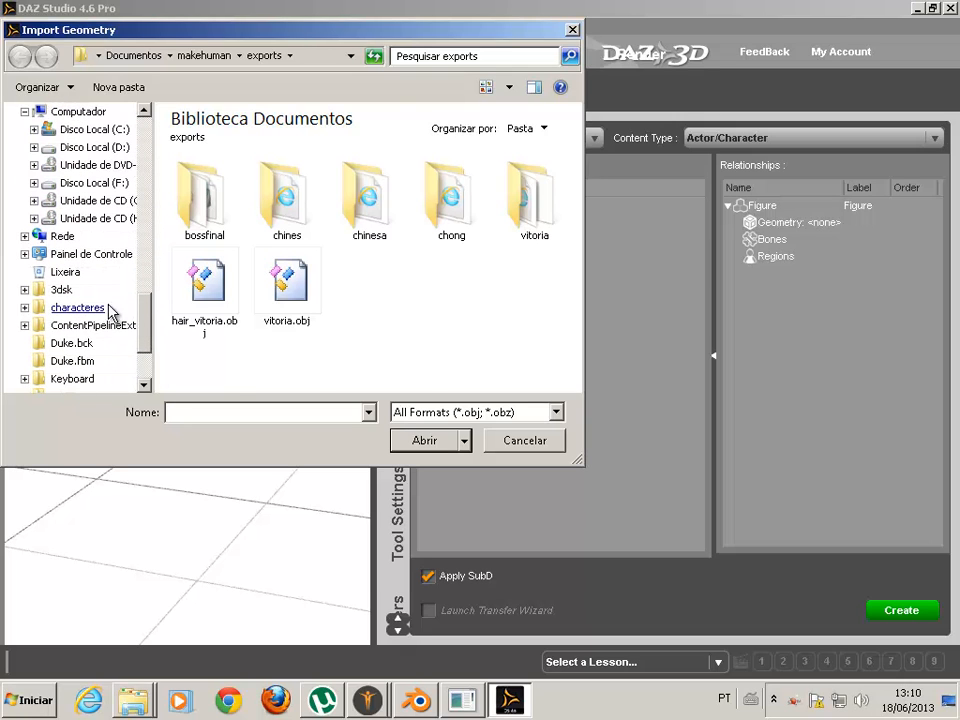
click(100, 308)
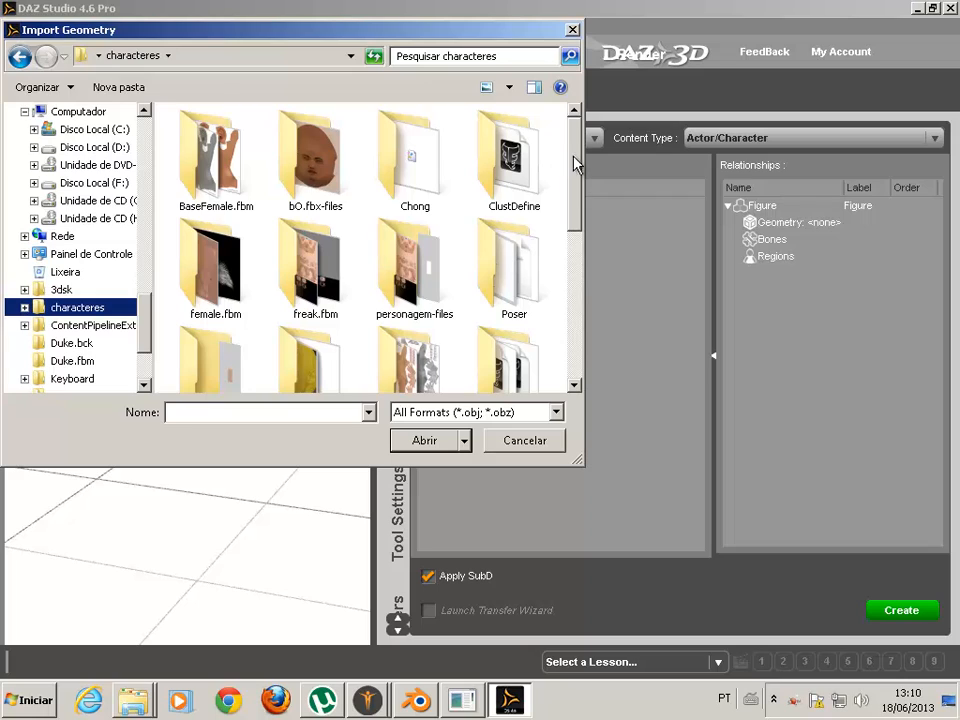
double_click(424, 180)
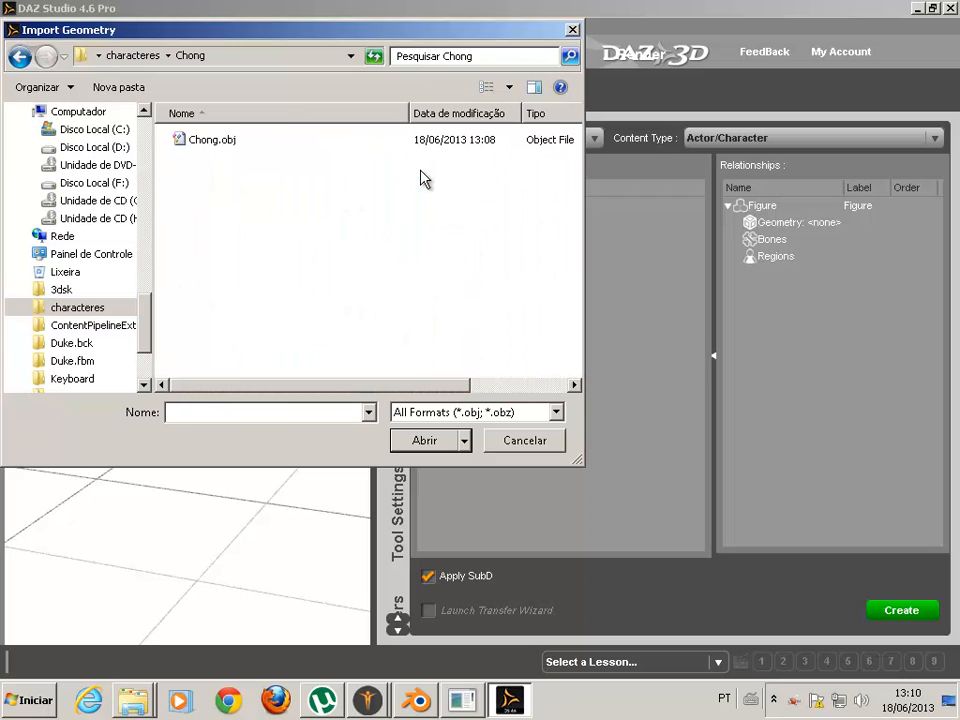
click(215, 145)
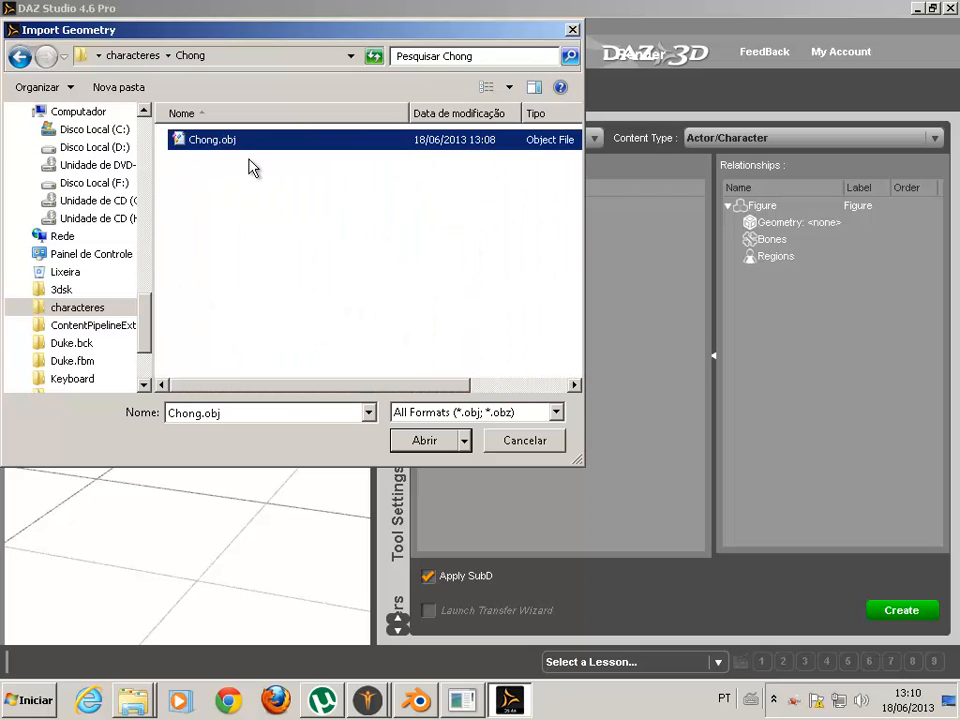
click(439, 440)
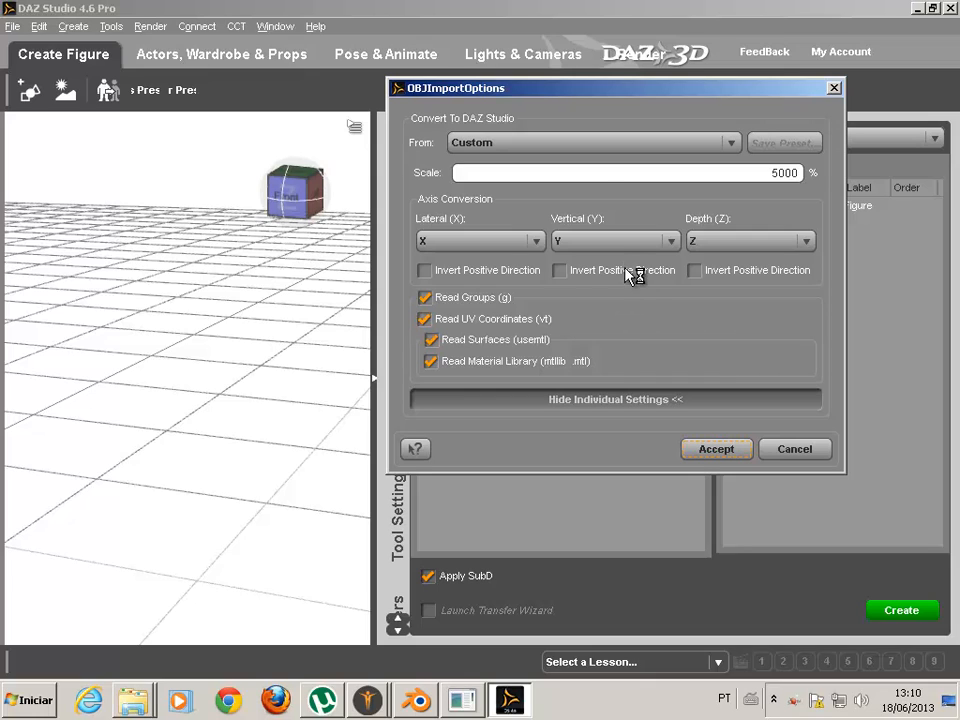
- Import the OBJ using the Blender (1 unit = 50cm) conversion with the vertical axis changed to Y
click(628, 145)
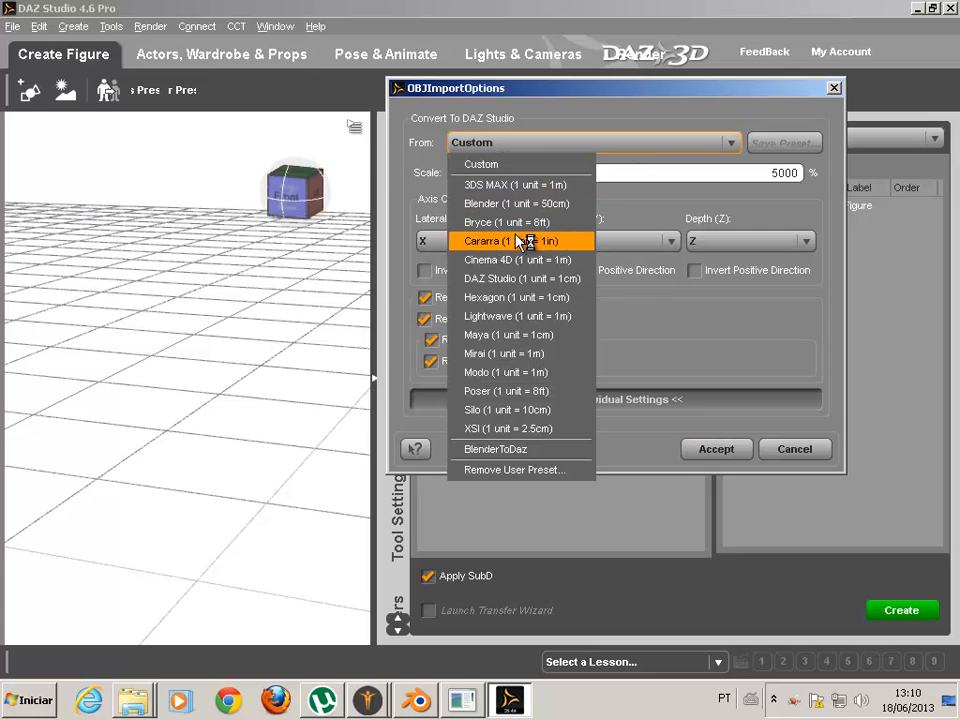
click(528, 205)
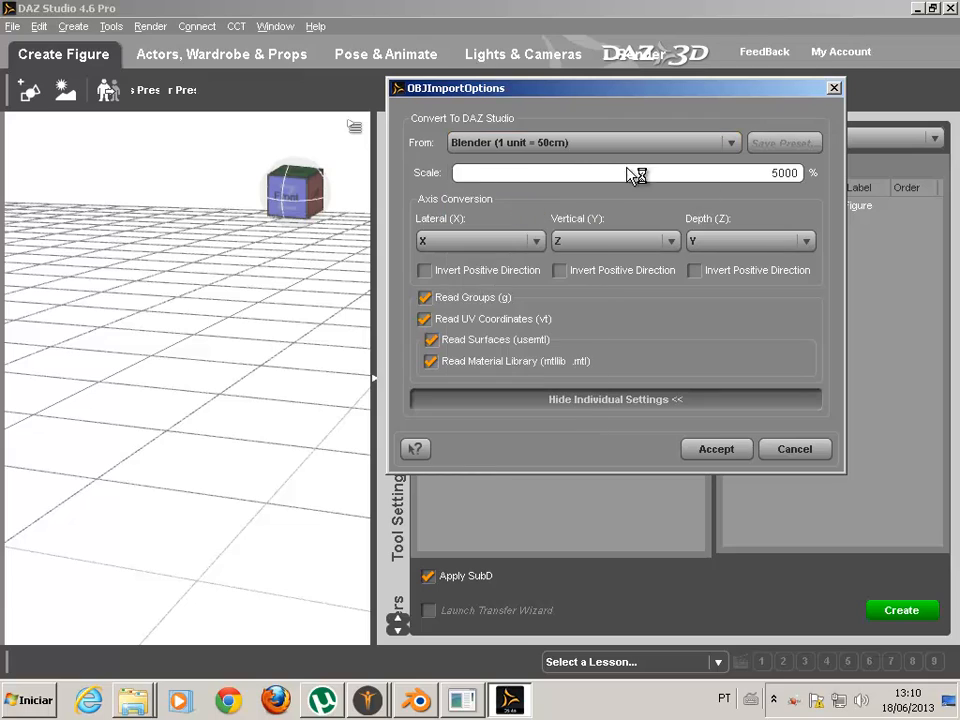
click(657, 249)
click(611, 225)
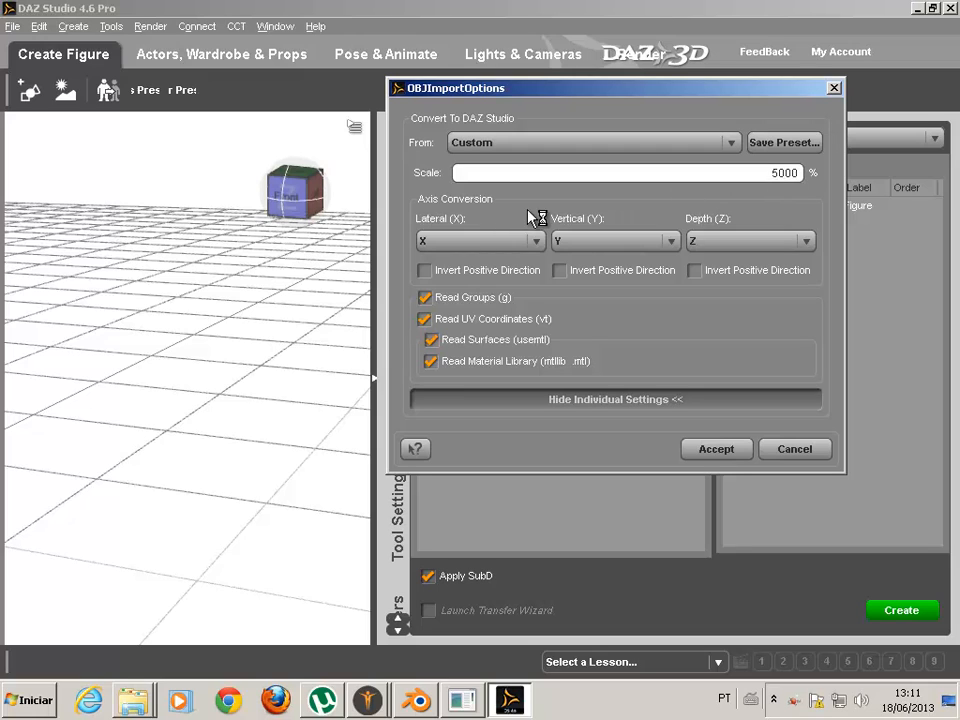
click(716, 449)
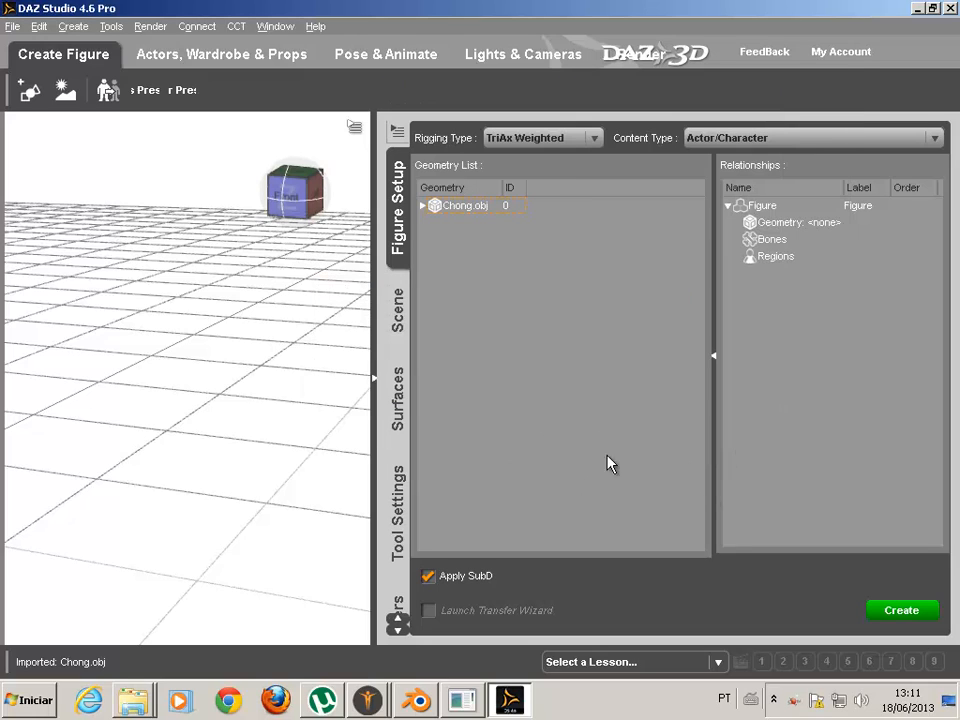
- Expand Chong.obj in the geometry list and examine its imported polygon groups
click(422, 206)
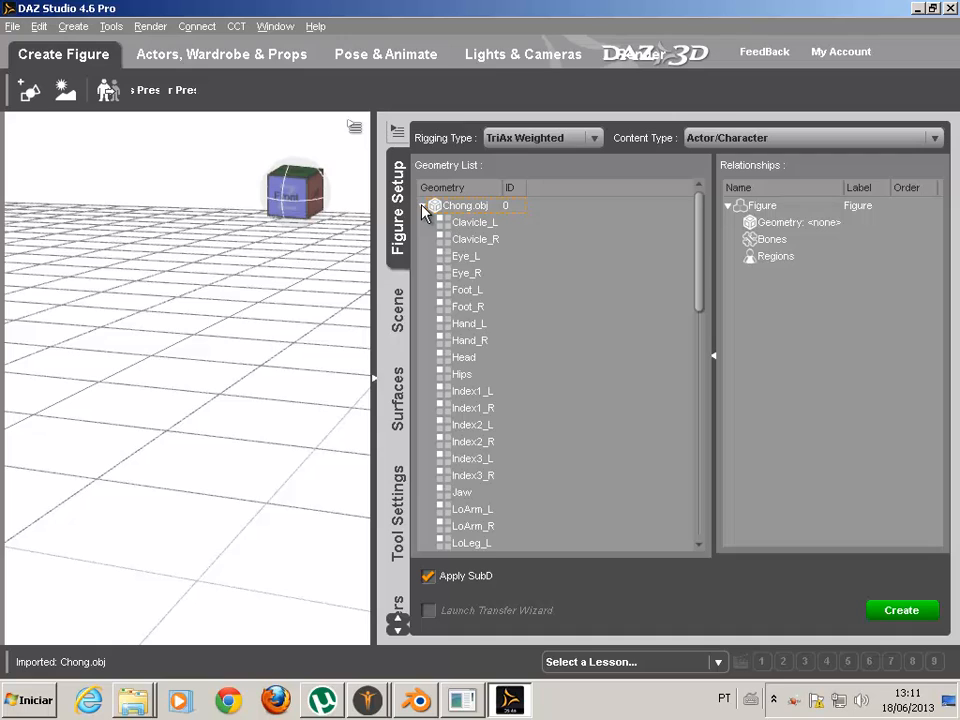
scroll(461, 257, down, 8)
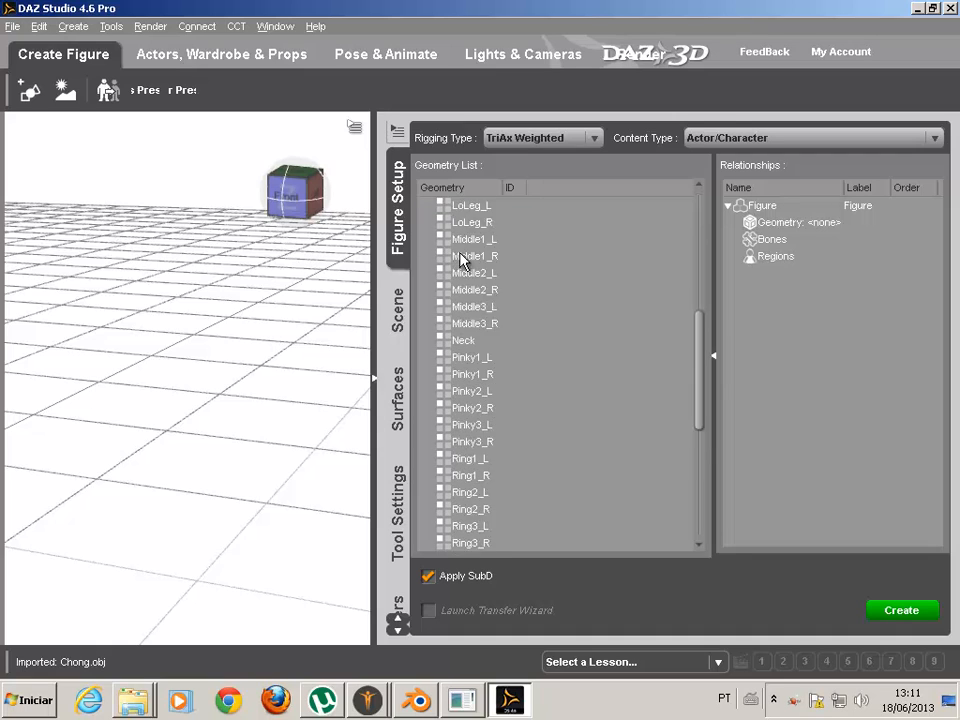
scroll(544, 364, up, 8)
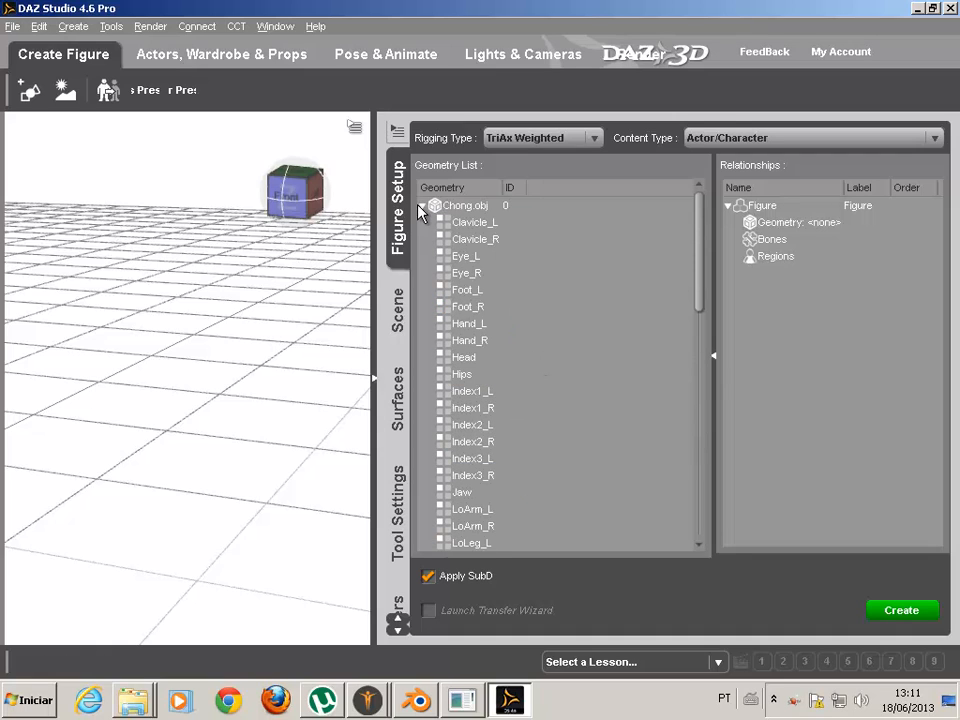
- Assign Chong.obj as the figure's geometry in the relationships and create the new figure
click(422, 206)
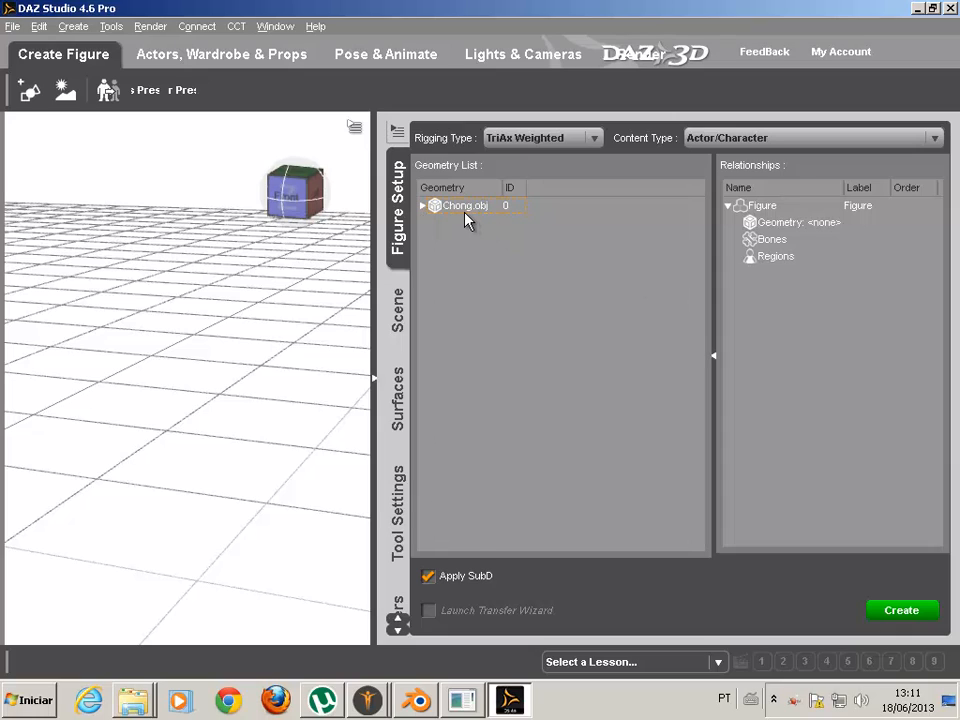
drag(460, 213, 822, 226)
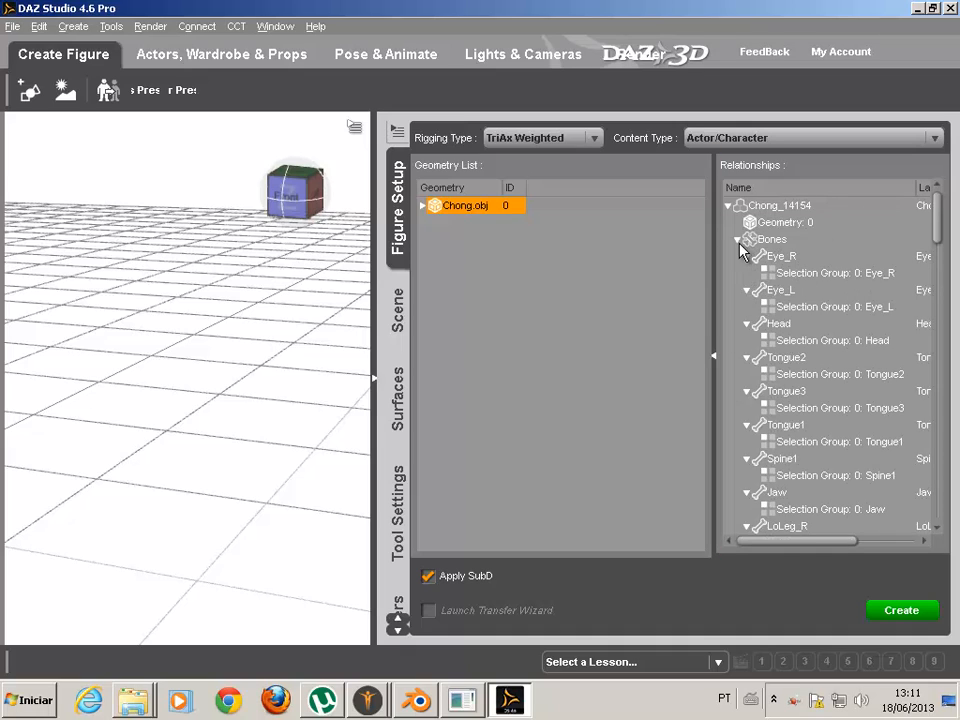
click(913, 622)
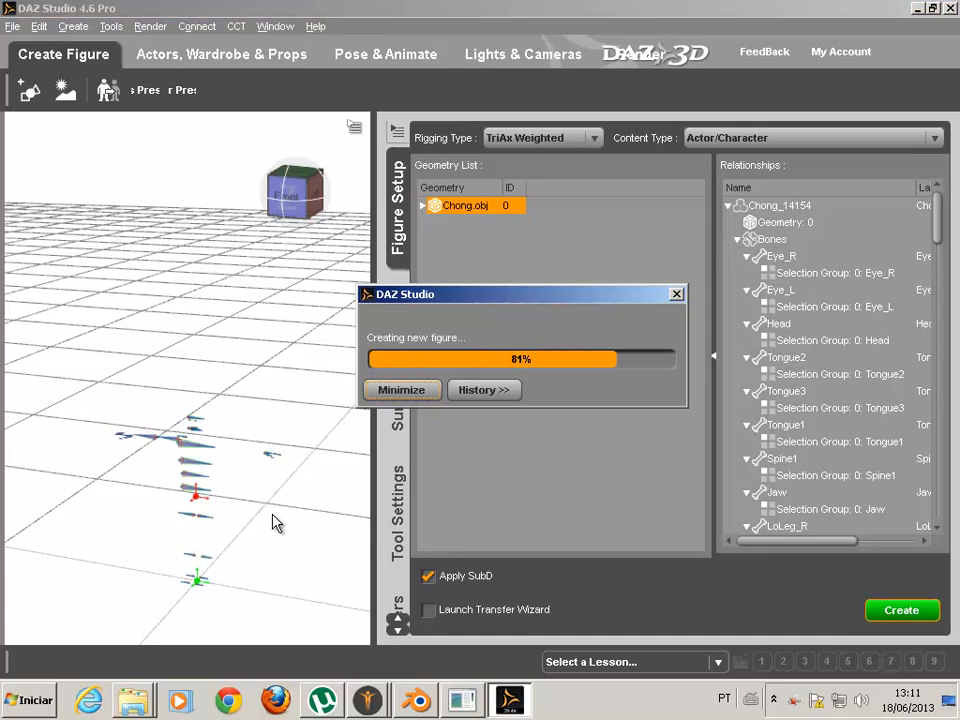
- Examine the created figure's bones and face up close, using the Universal tool to pick the jaw
scroll(255, 452, up, 5)
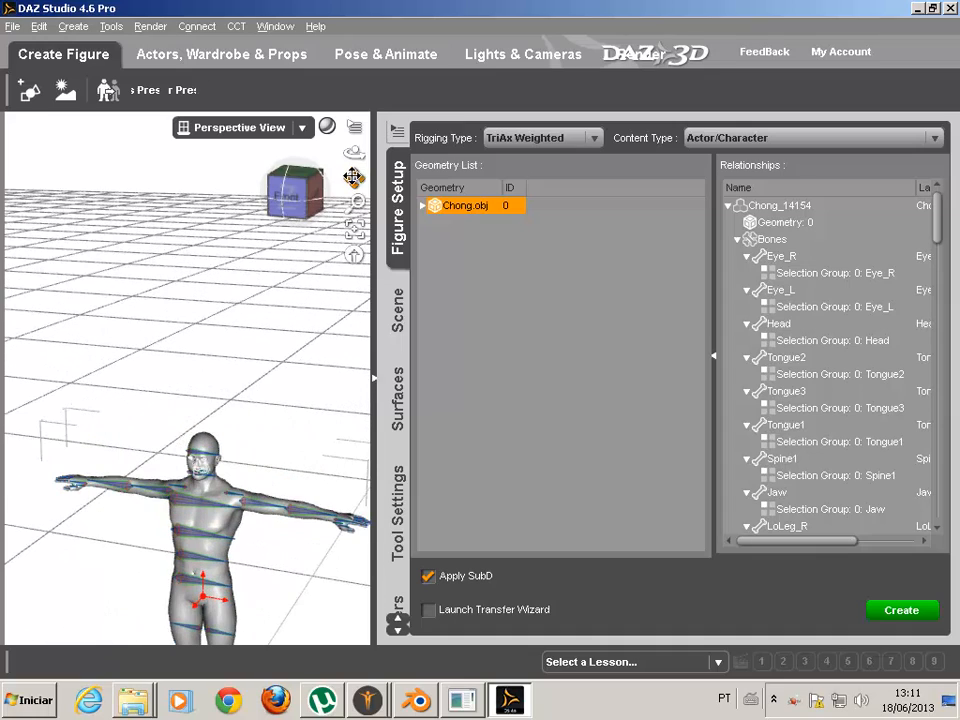
drag(356, 177, 370, 42)
scroll(210, 325, up, 4)
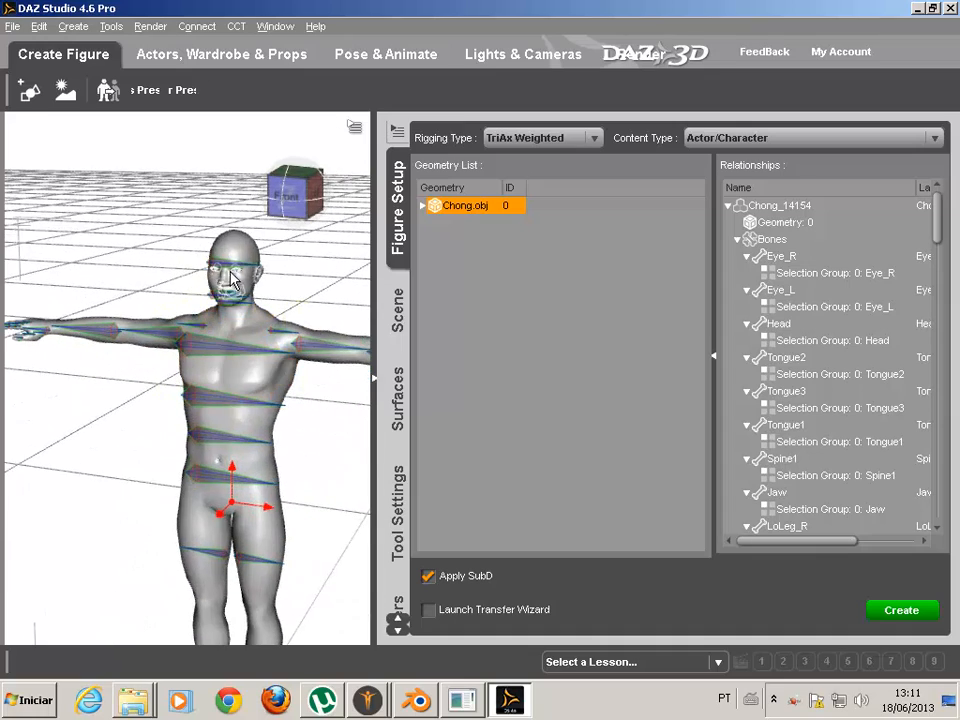
drag(288, 212, 249, 229)
click(111, 27)
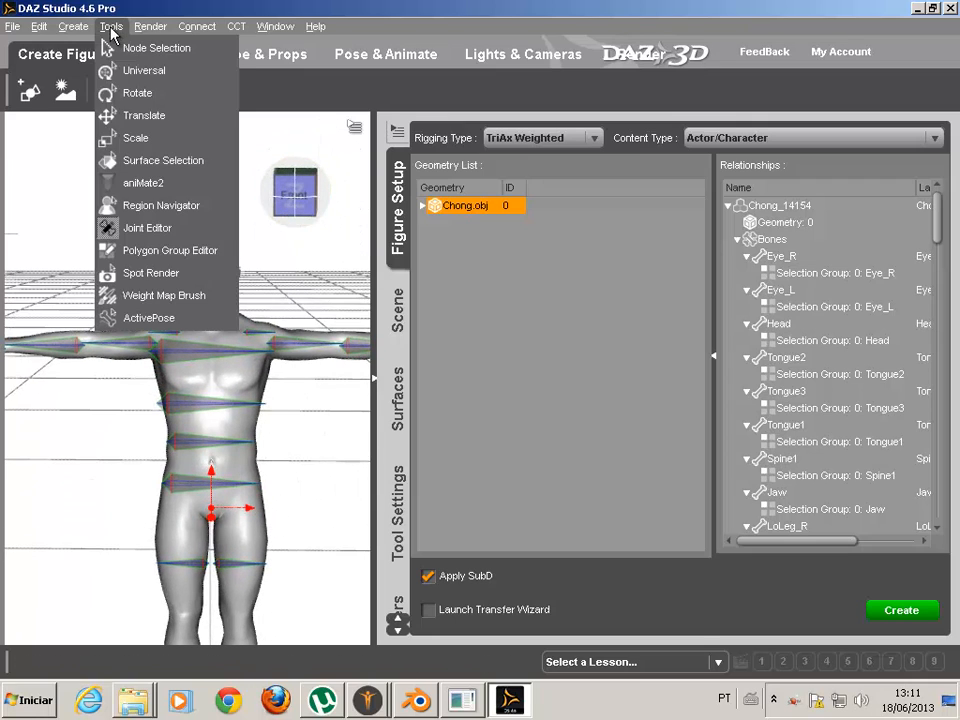
click(155, 67)
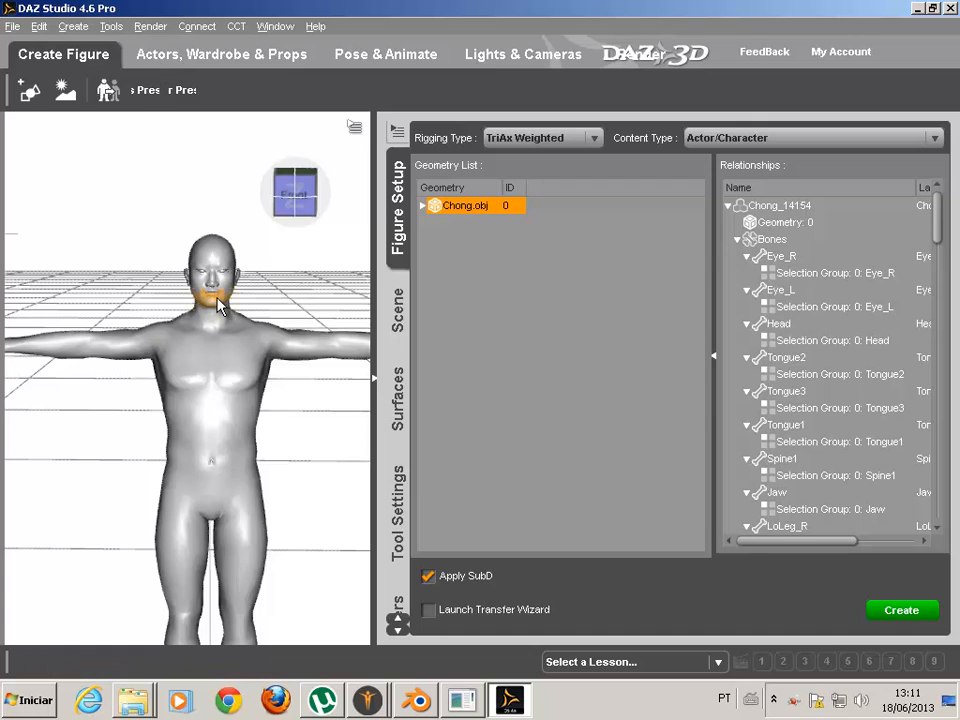
scroll(223, 304, up, 5)
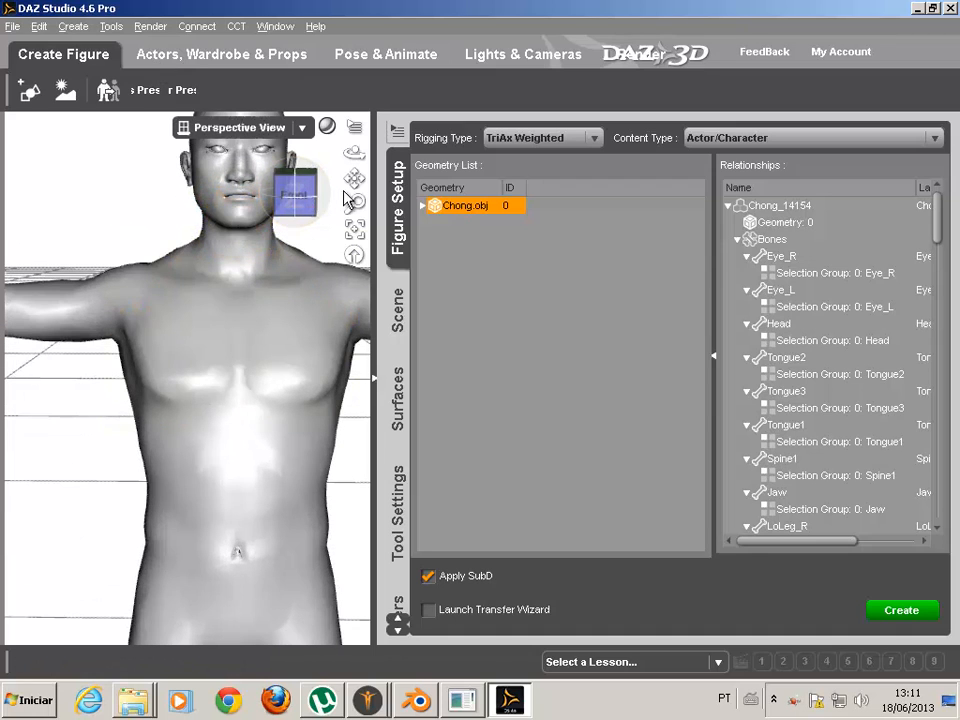
drag(354, 178, 349, 202)
scroll(250, 325, up, 5)
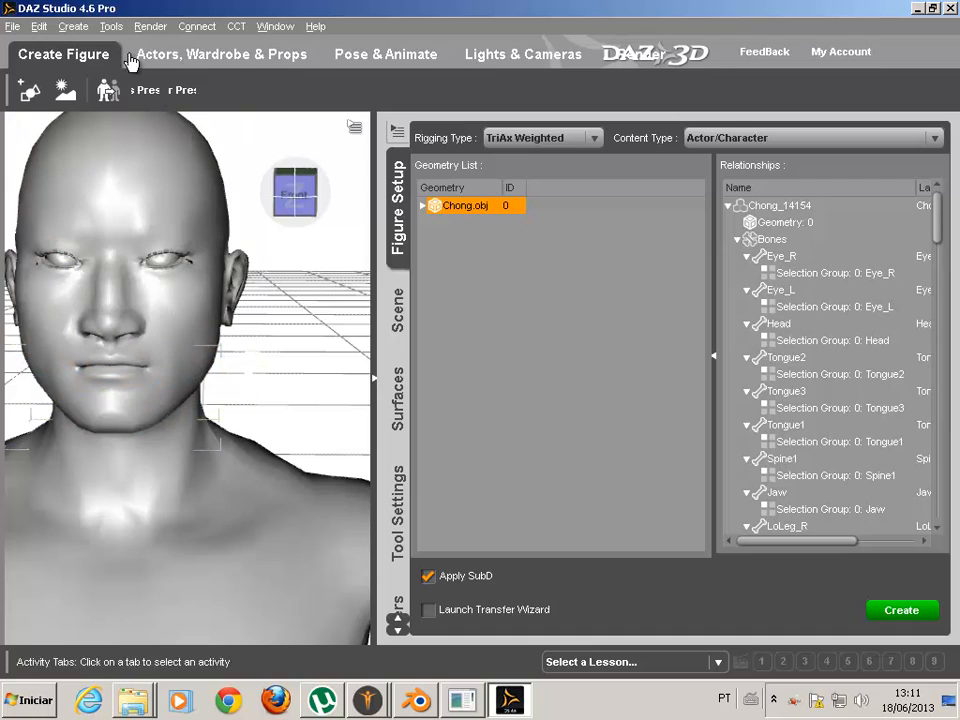
- Try rotating the figure's jaw with the Rotate tool
click(110, 26)
click(131, 93)
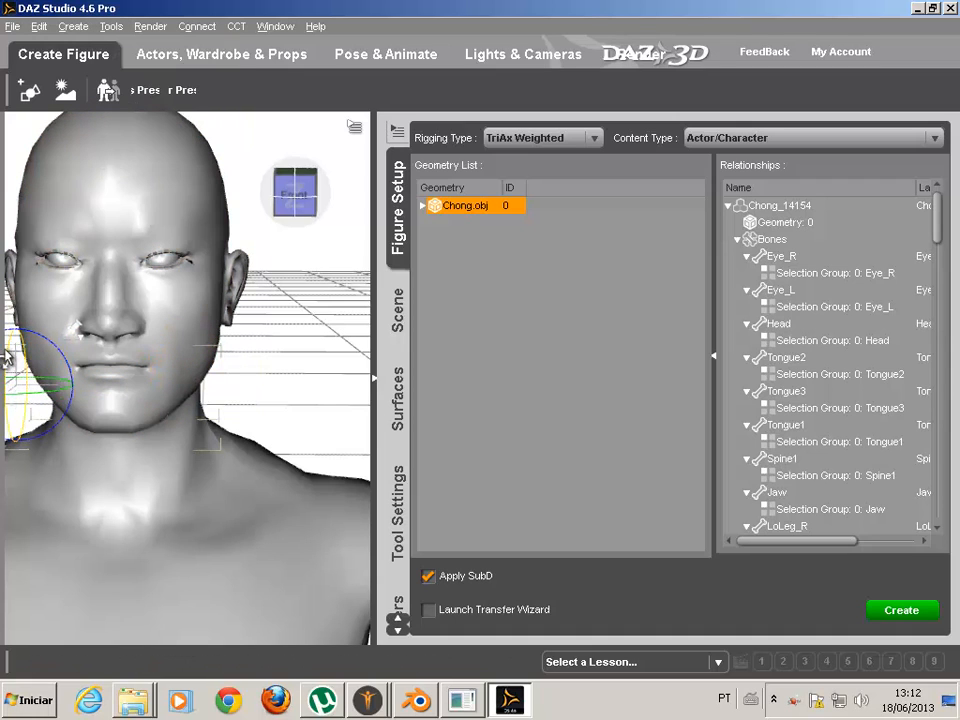
drag(8, 351, 10, 392)
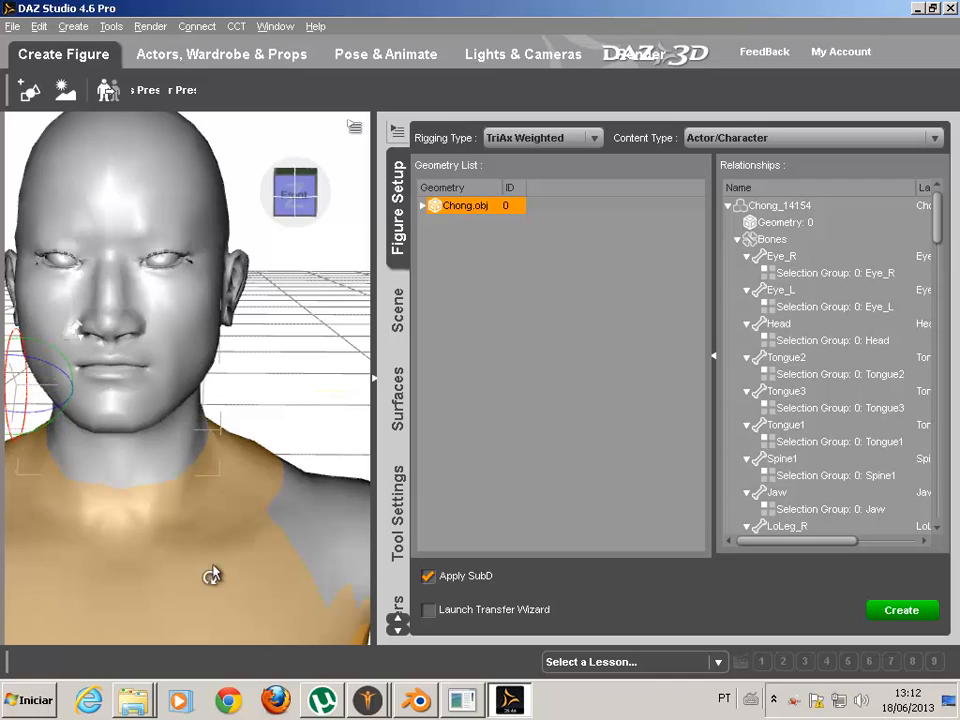
scroll(229, 500, down, 5)
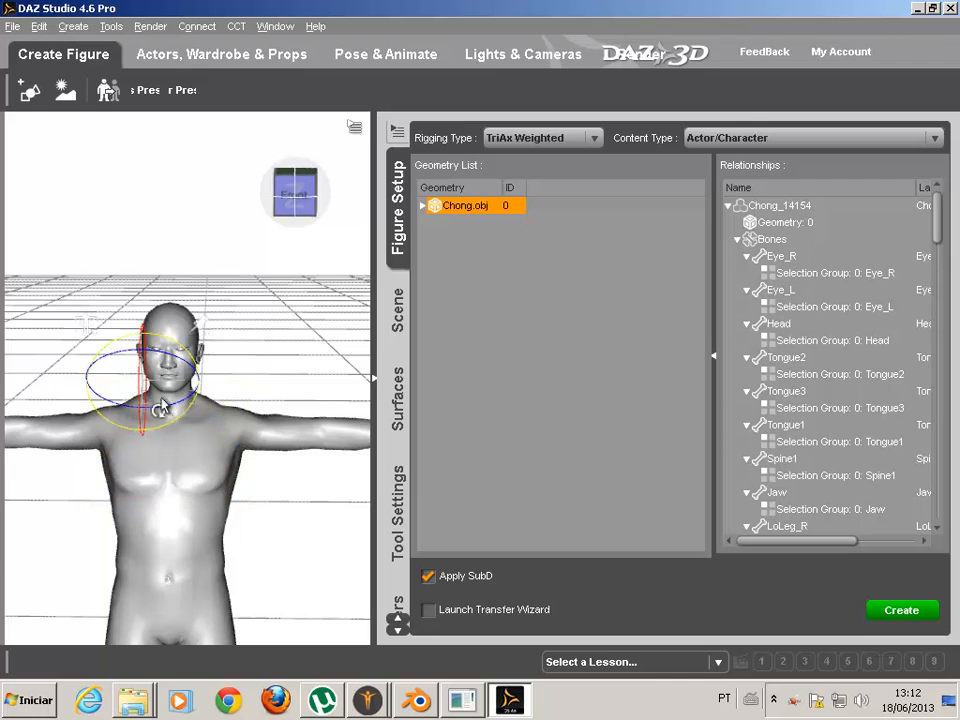
scroll(161, 446, down, 3)
scroll(193, 476, down, 1)
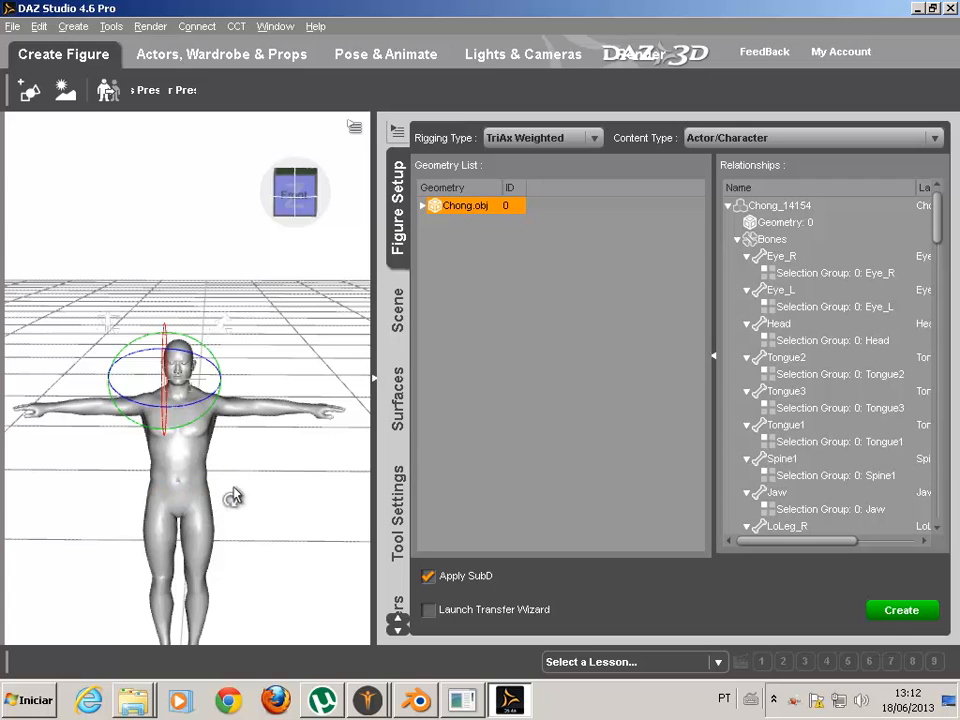
scroll(231, 497, down, 1)
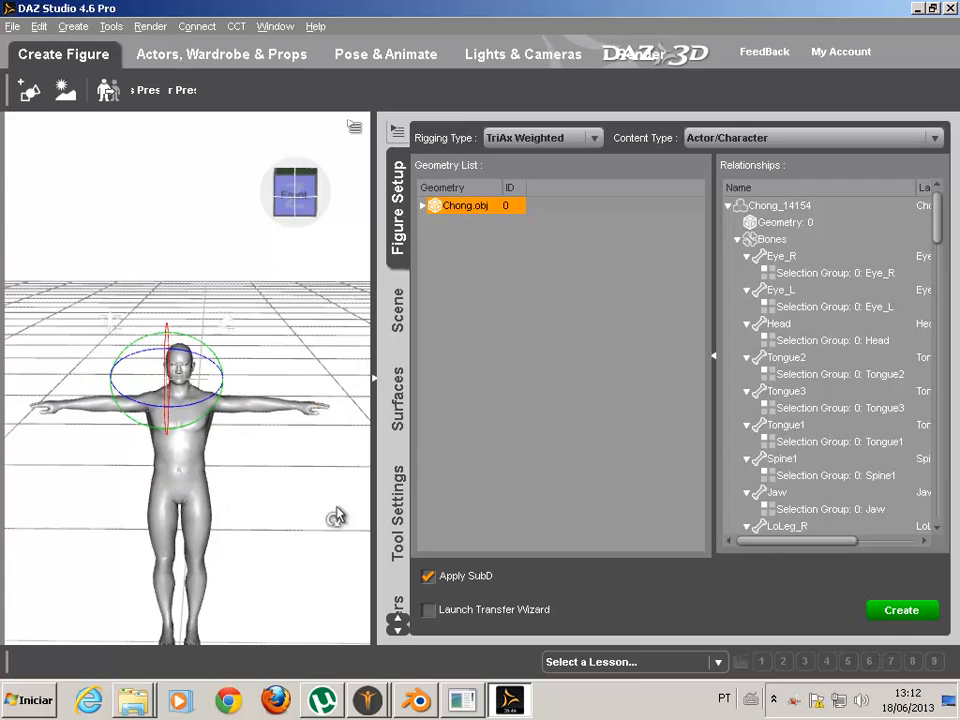
- Remove the Chong_14154 figure from the scene
click(405, 317)
click(513, 160)
right_click(513, 160)
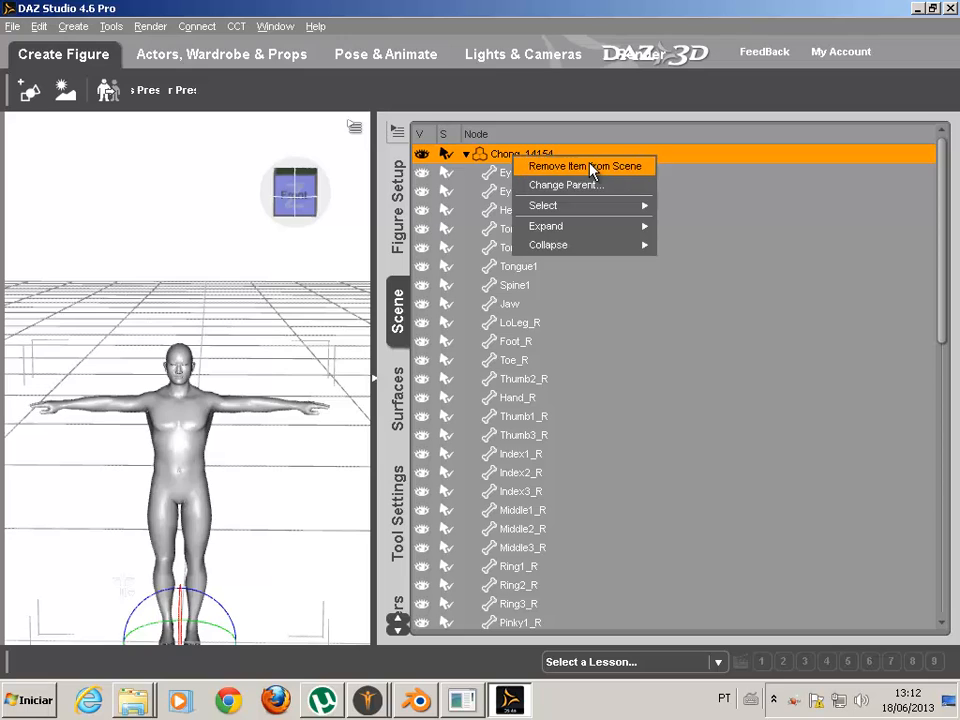
click(588, 165)
- Widen the figure setup's relationships list to show the Label and Order columns and create the figure again
click(399, 222)
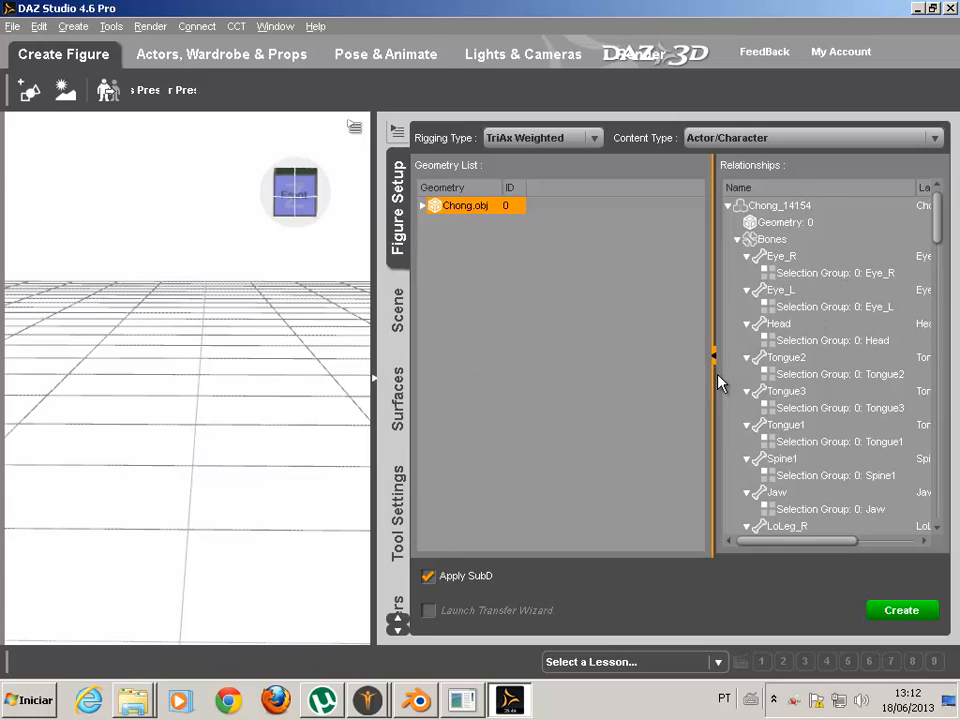
drag(712, 380, 570, 394)
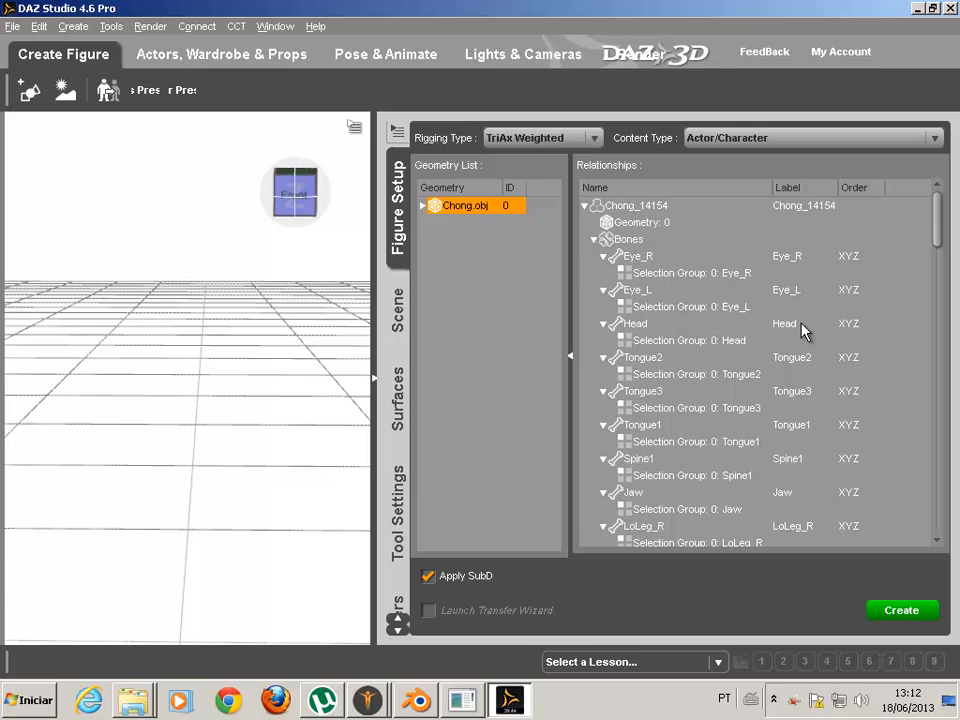
click(900, 609)
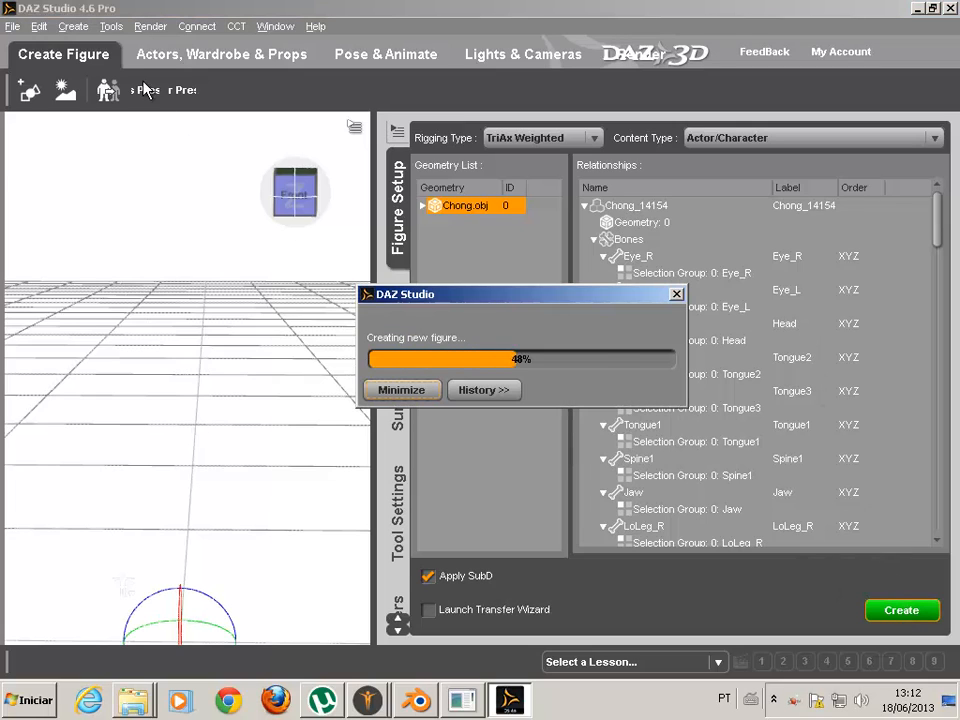
- Activate the Joint Editor and bring the new figure's body and bones into view
click(111, 26)
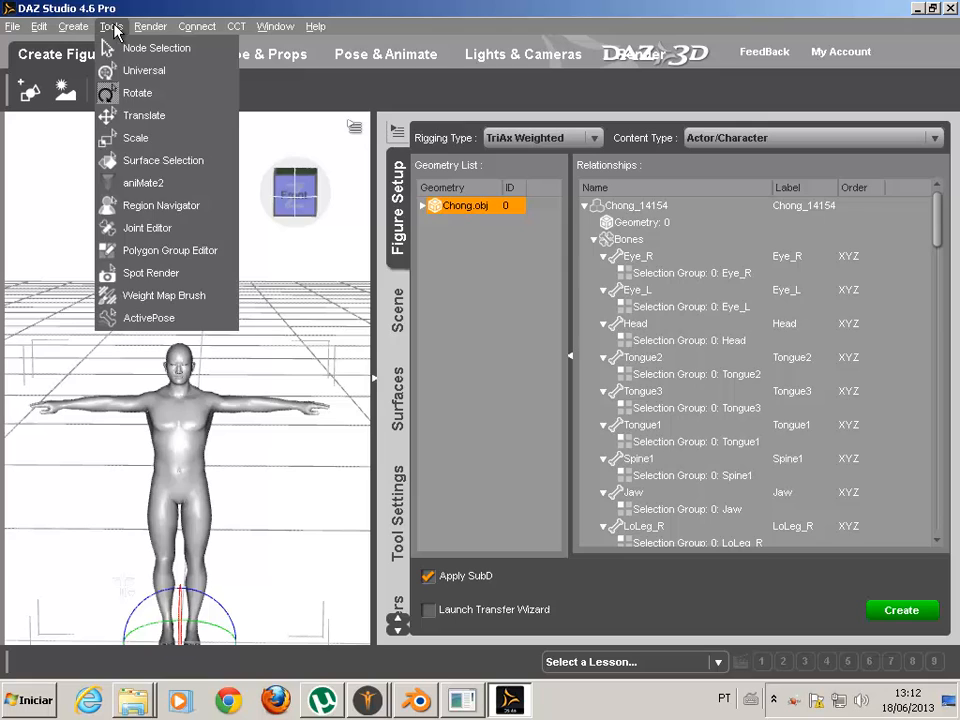
click(147, 228)
scroll(225, 470, up, 5)
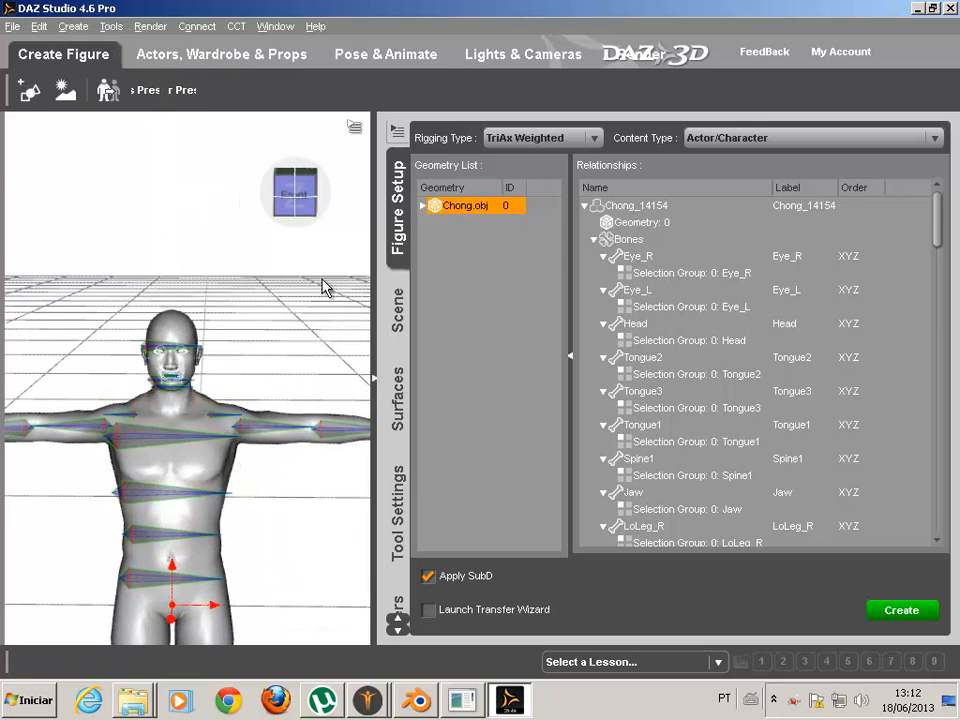
mouse_move(355, 190)
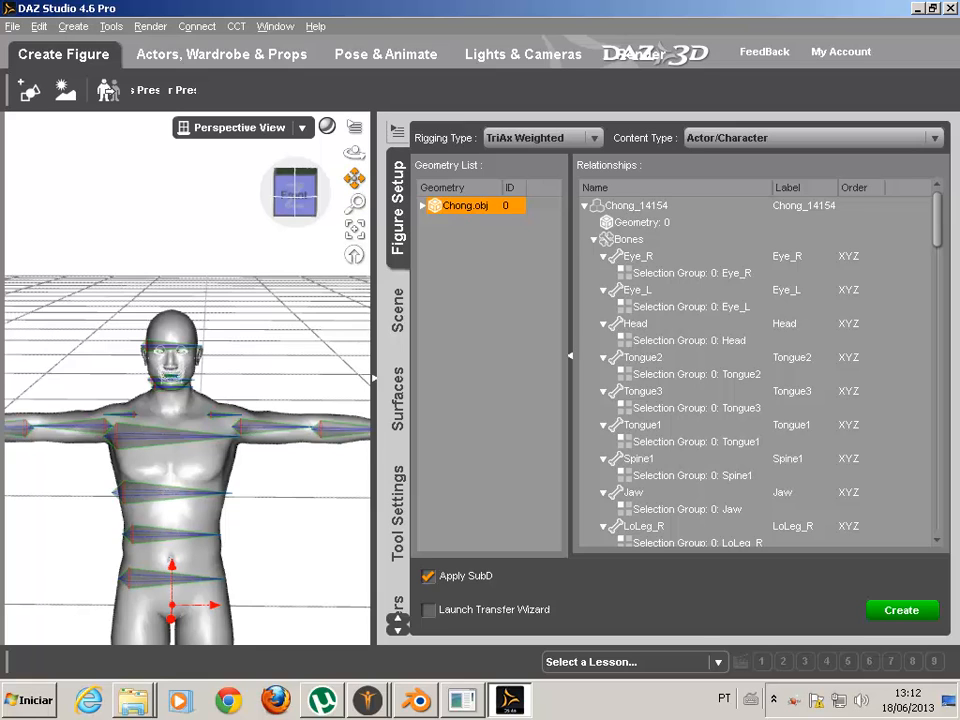
drag(355, 178, 333, 322)
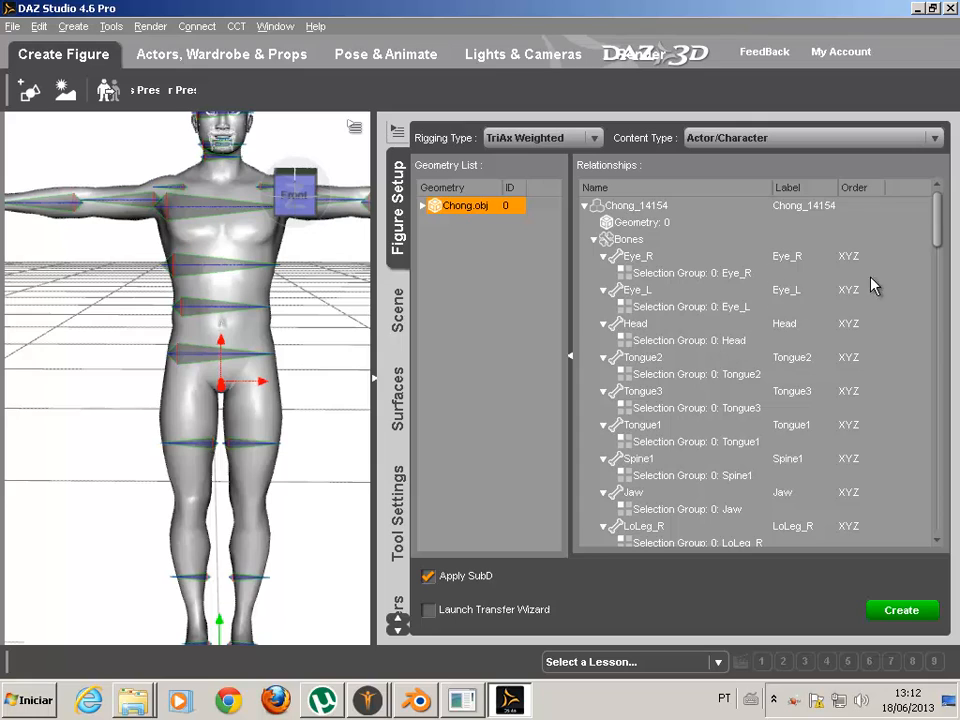
- Examine the rotation orders in the bone list and the direction of the bones along the figure's torso
scroll(855, 388, down, 15)
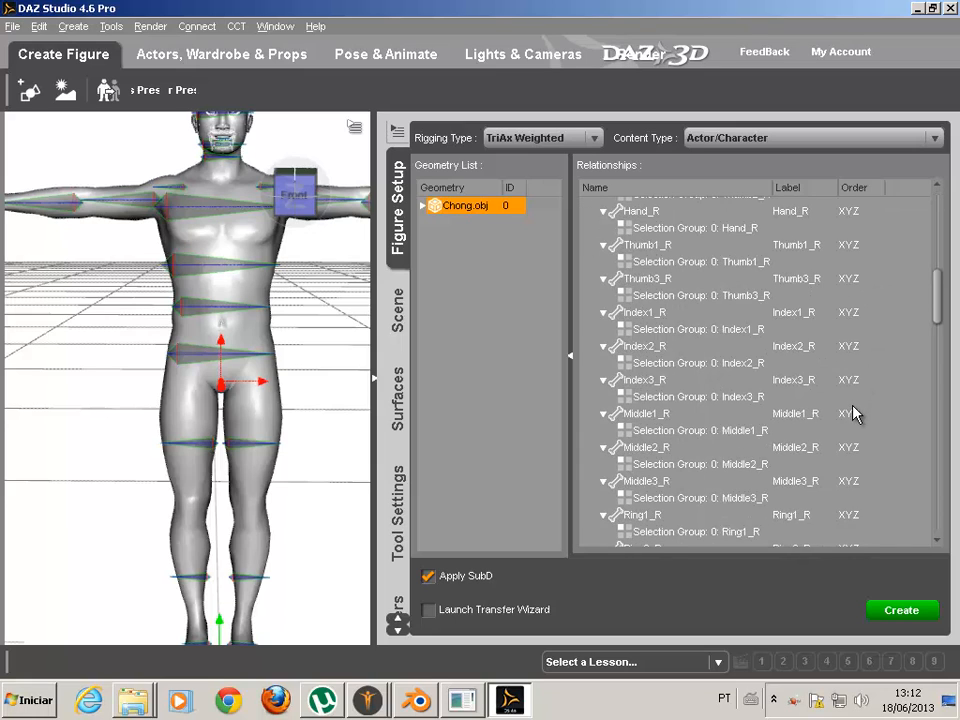
scroll(855, 418, down, 8)
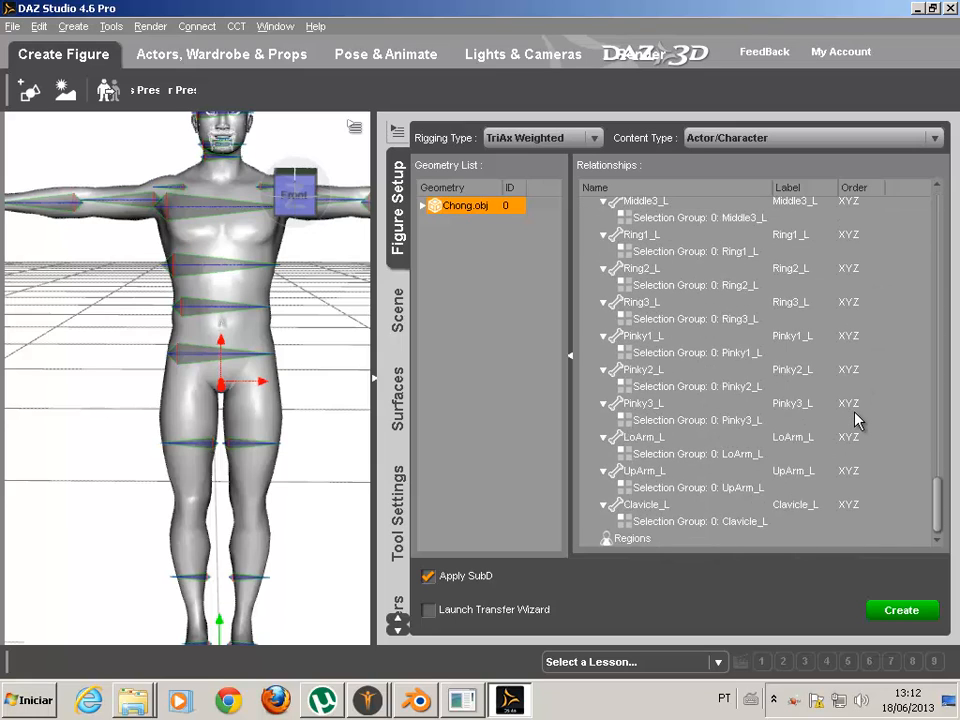
scroll(850, 416, up, 8)
scroll(848, 415, up, 10)
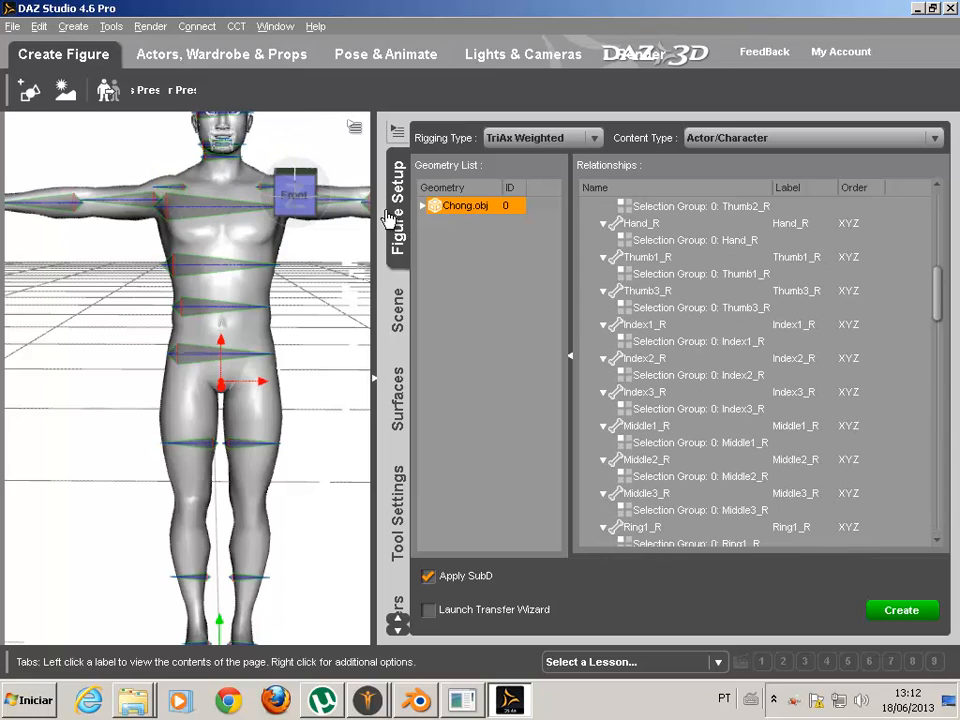
mouse_move(350, 172)
drag(354, 180, 268, 368)
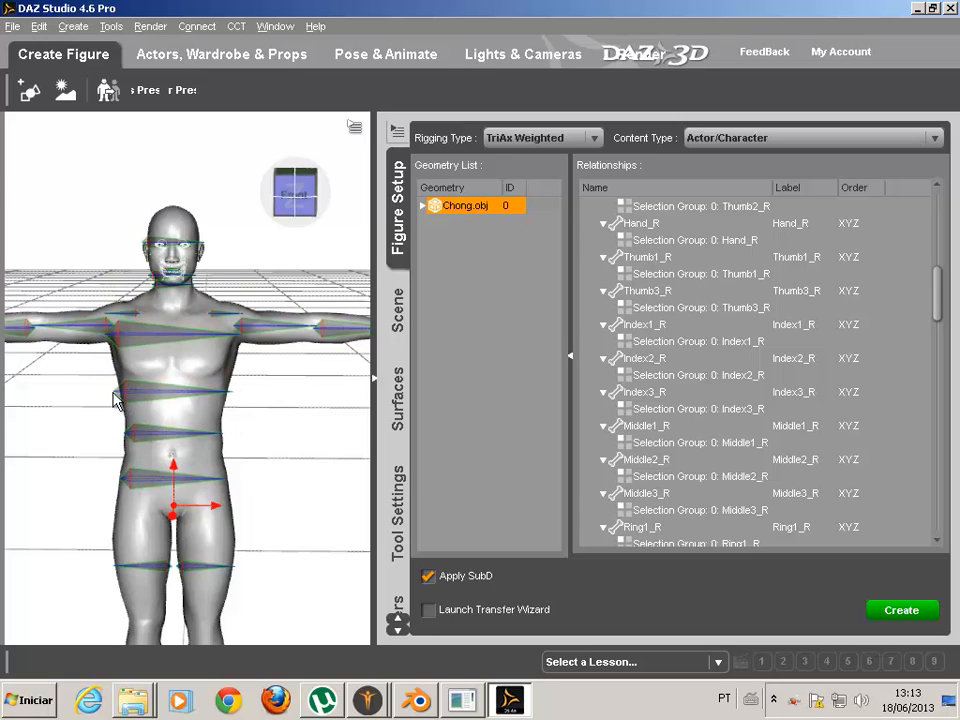
scroll(120, 405, down, 2)
scroll(113, 400, up, 1)
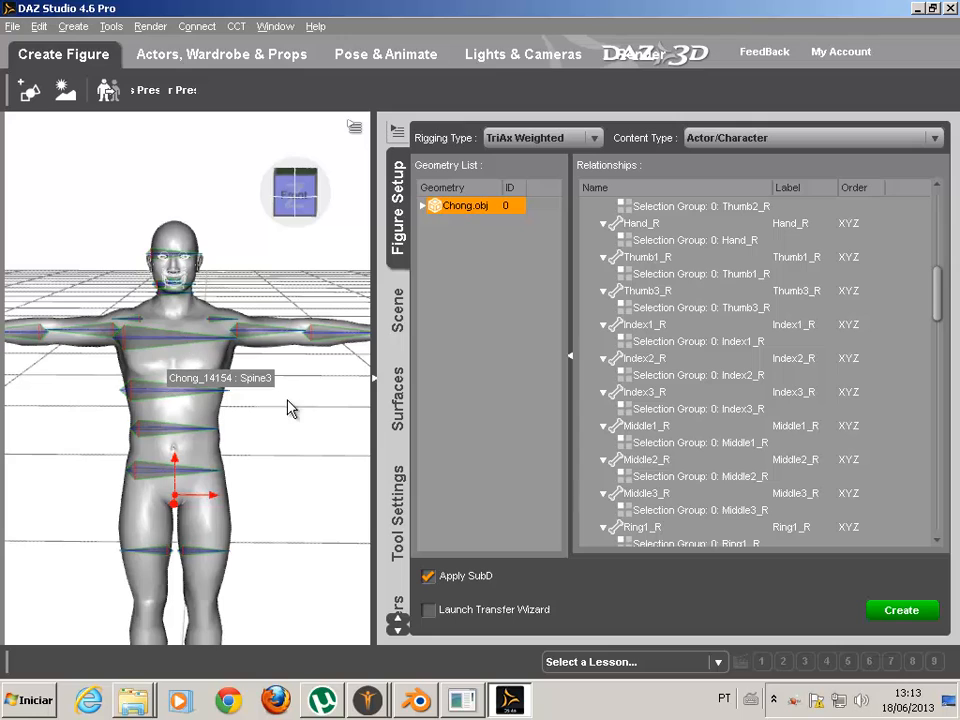
scroll(180, 360, up, 2)
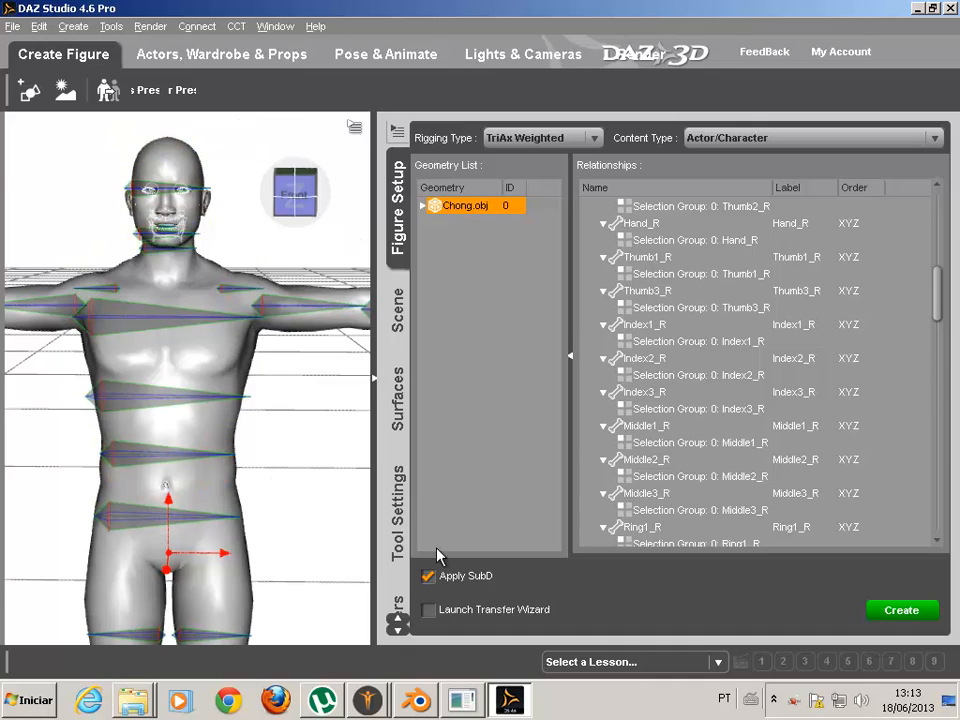
- Set the rotation order of the Spine3 bone to YXZ
scroll(800, 455, up, 10)
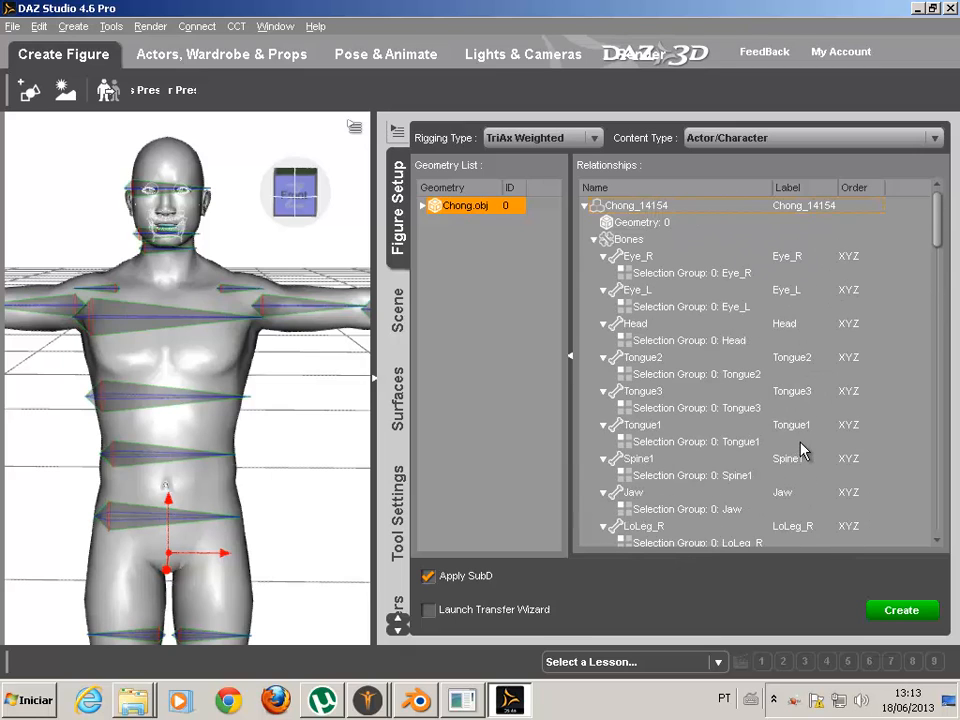
scroll(770, 420, down, 1)
scroll(779, 396, down, 20)
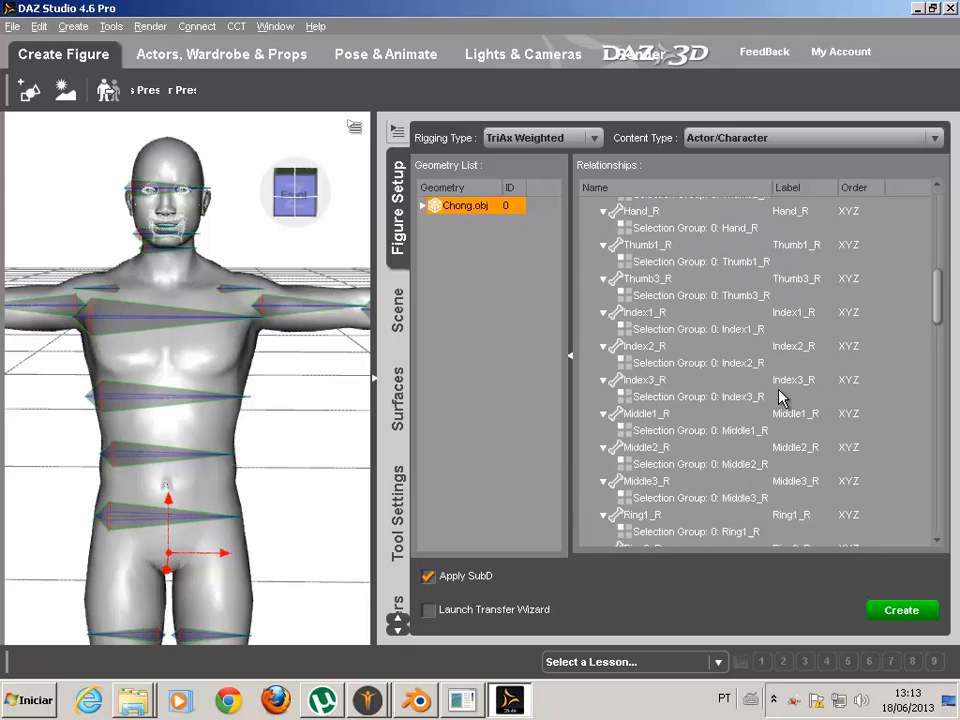
scroll(779, 397, down, 3)
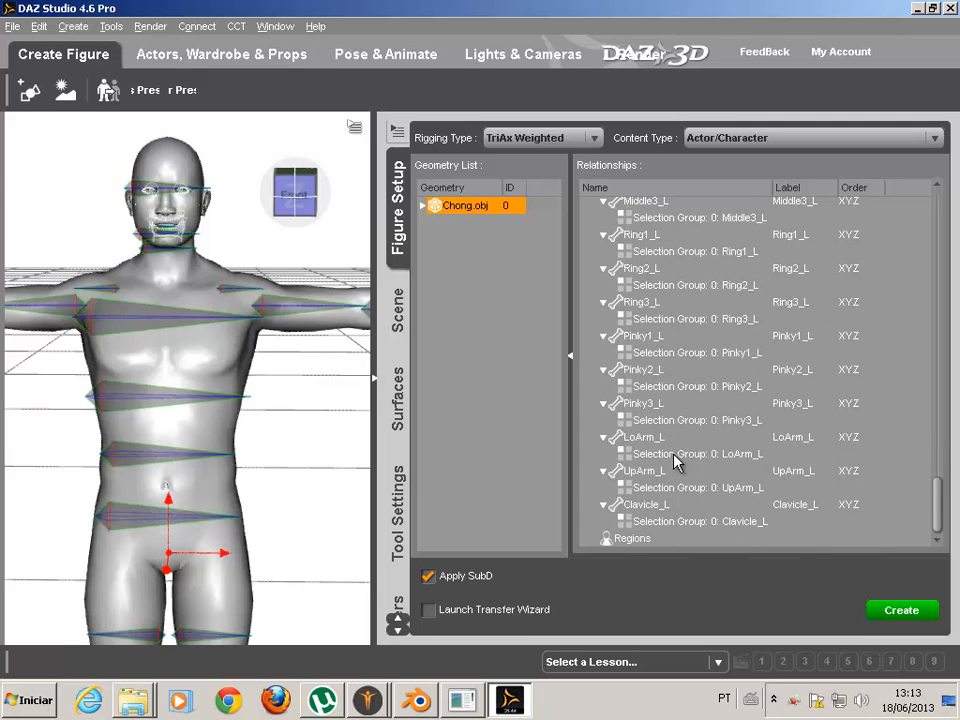
scroll(675, 460, up, 5)
scroll(675, 458, up, 5)
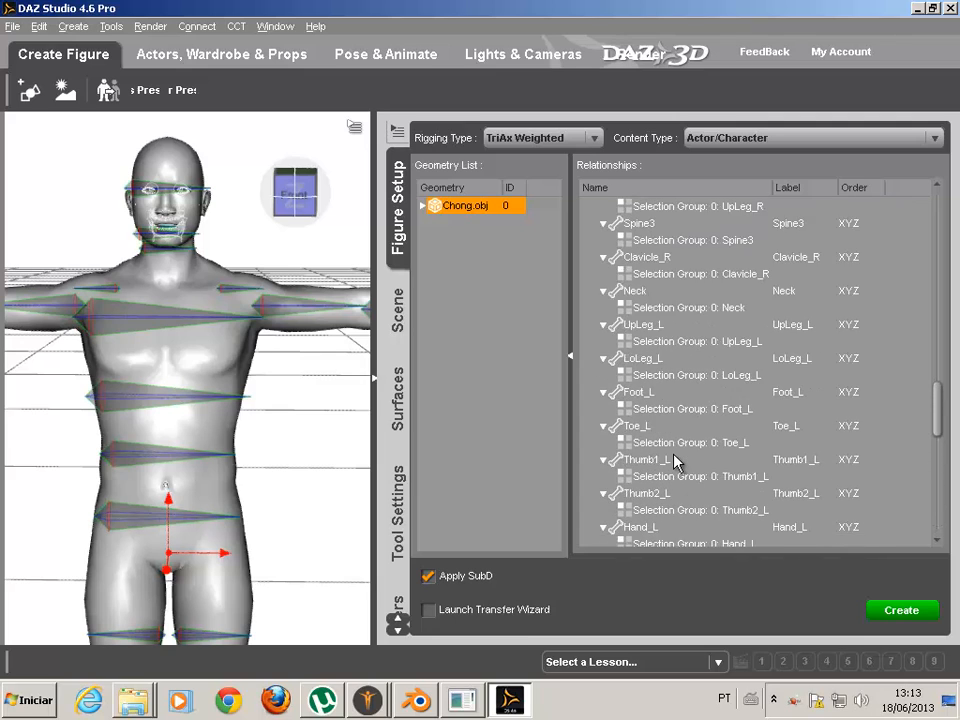
click(649, 336)
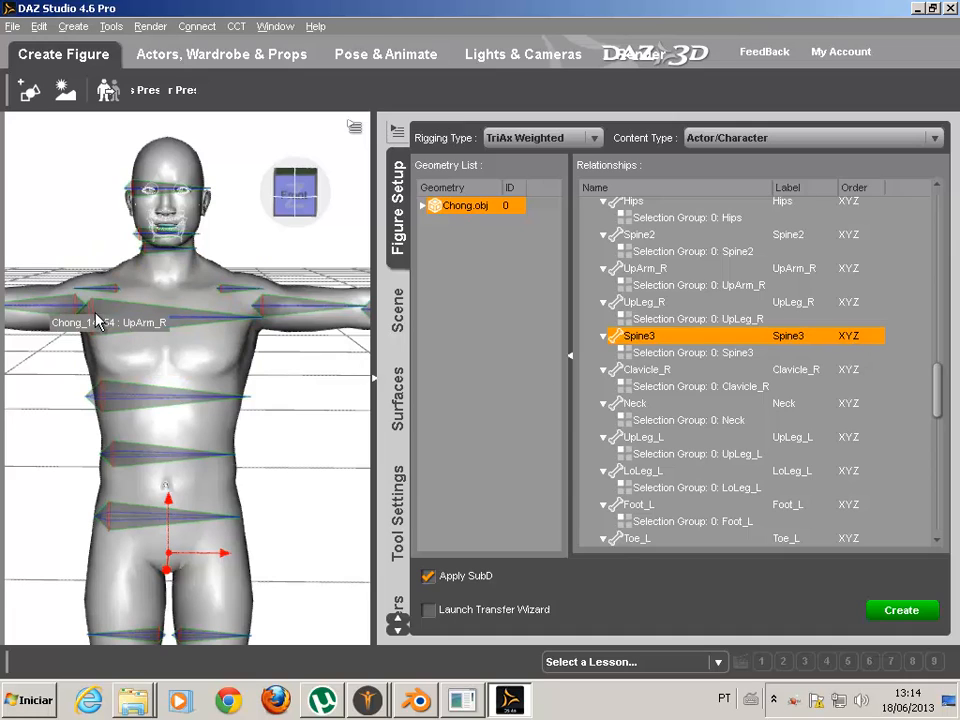
click(850, 338)
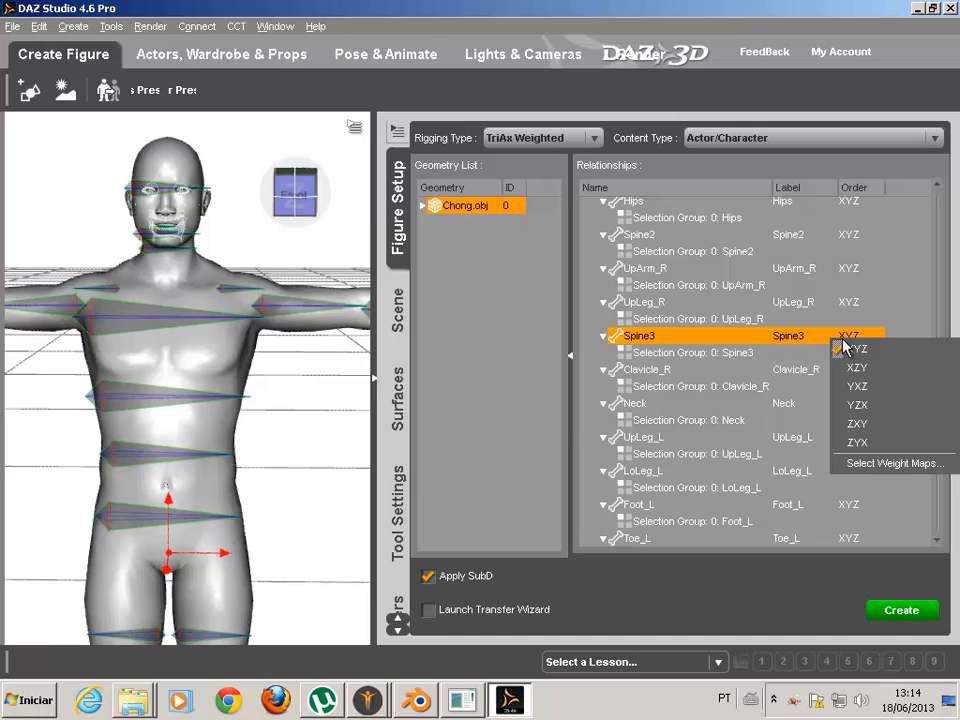
click(876, 386)
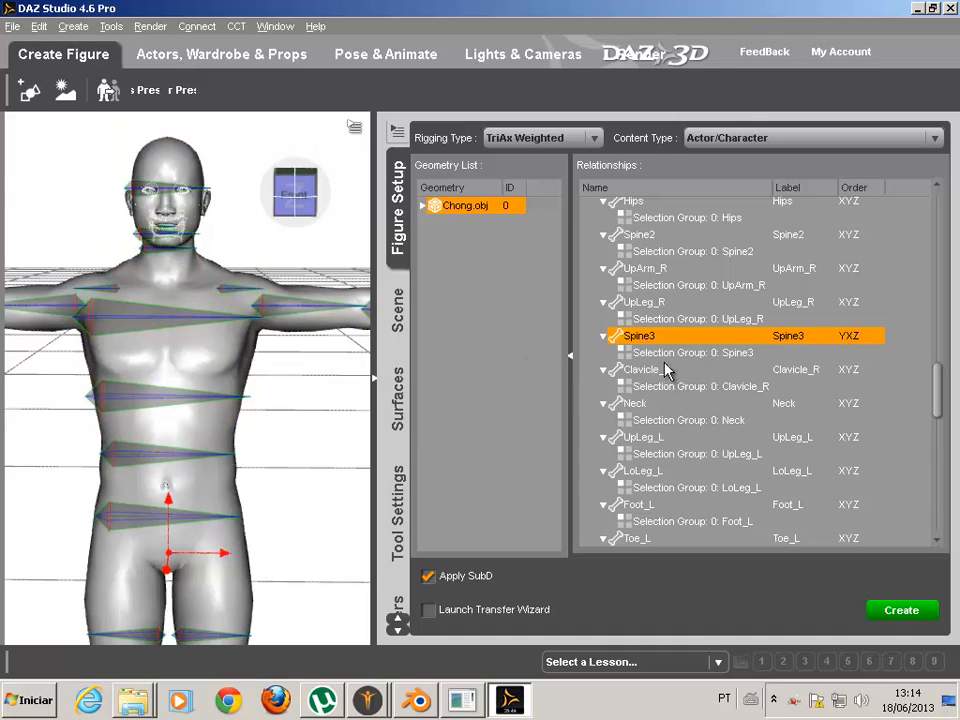
- Set the rotation order of the Spine1 bone to YXZ and recheck the order options on that bone
scroll(665, 370, up, 5)
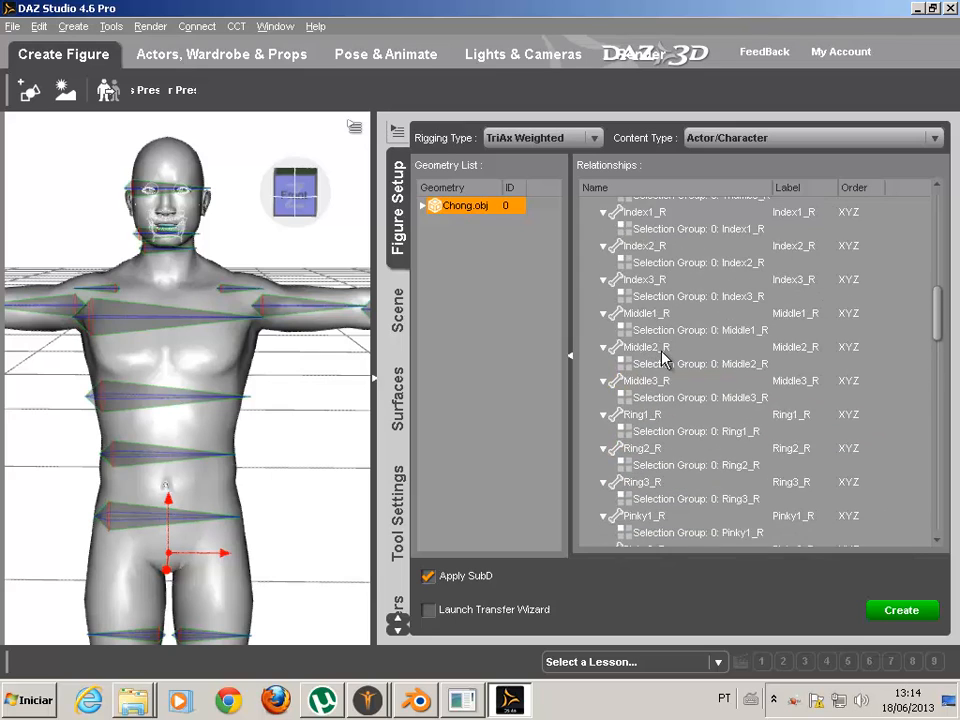
scroll(665, 360, up, 10)
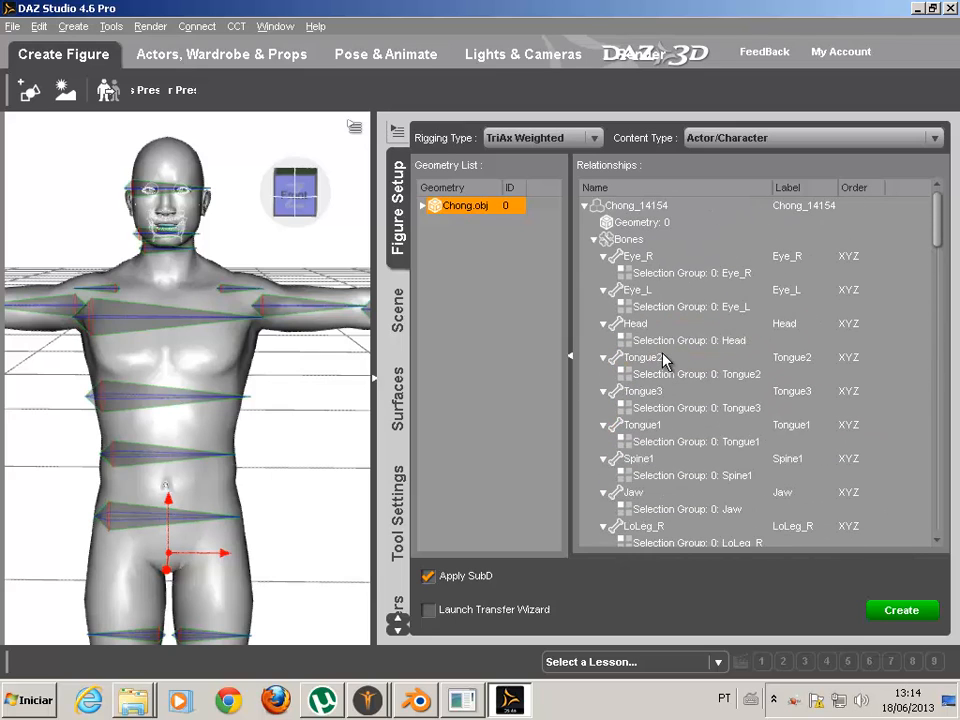
click(860, 460)
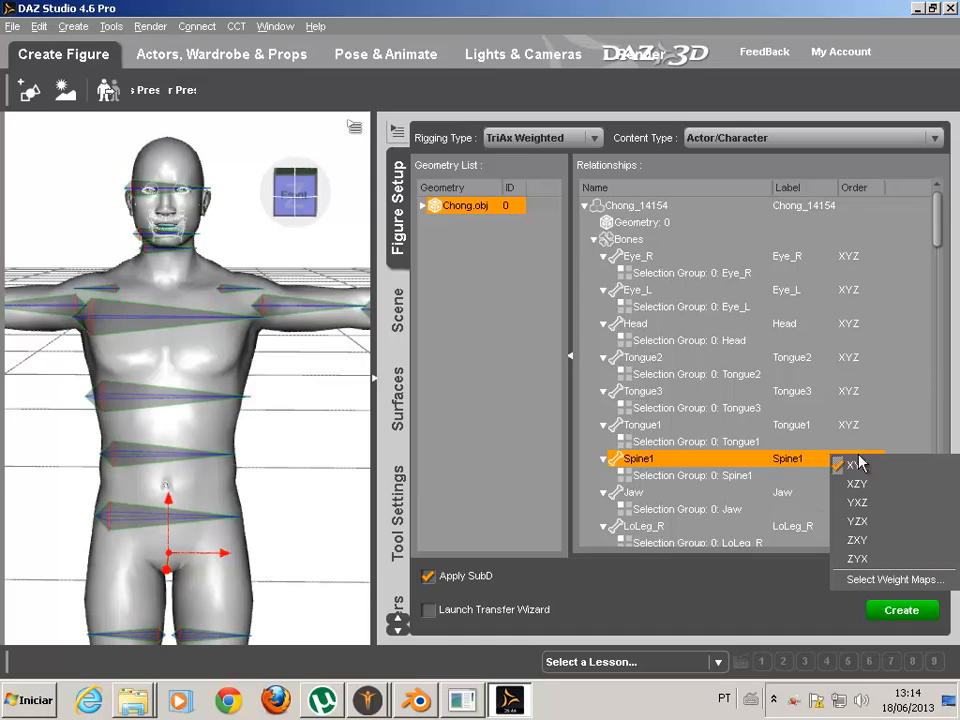
click(880, 504)
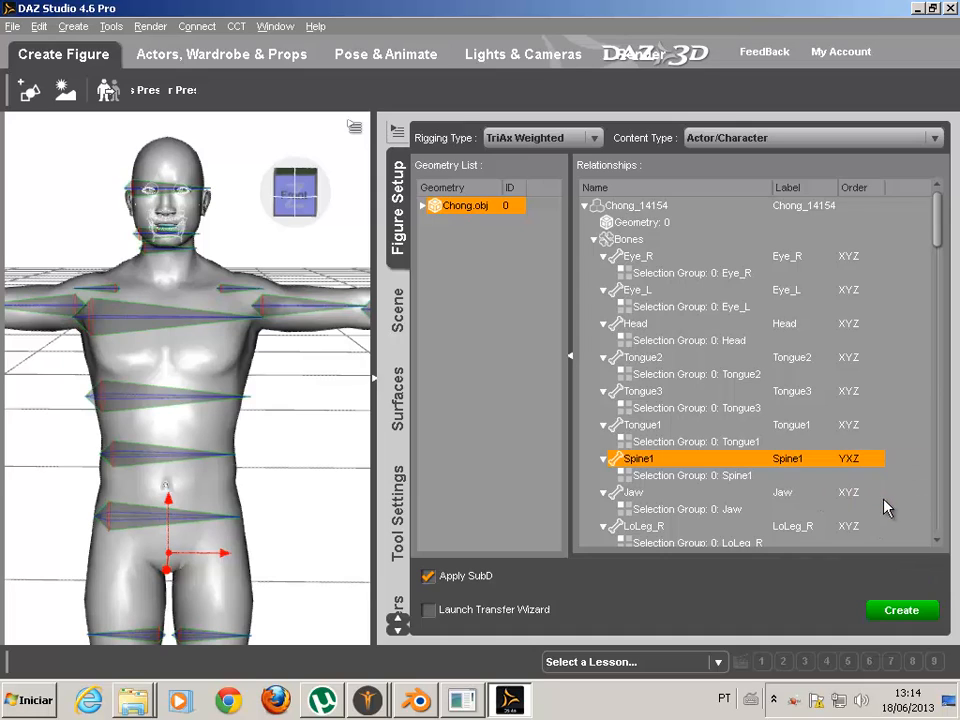
scroll(885, 476, down, 6)
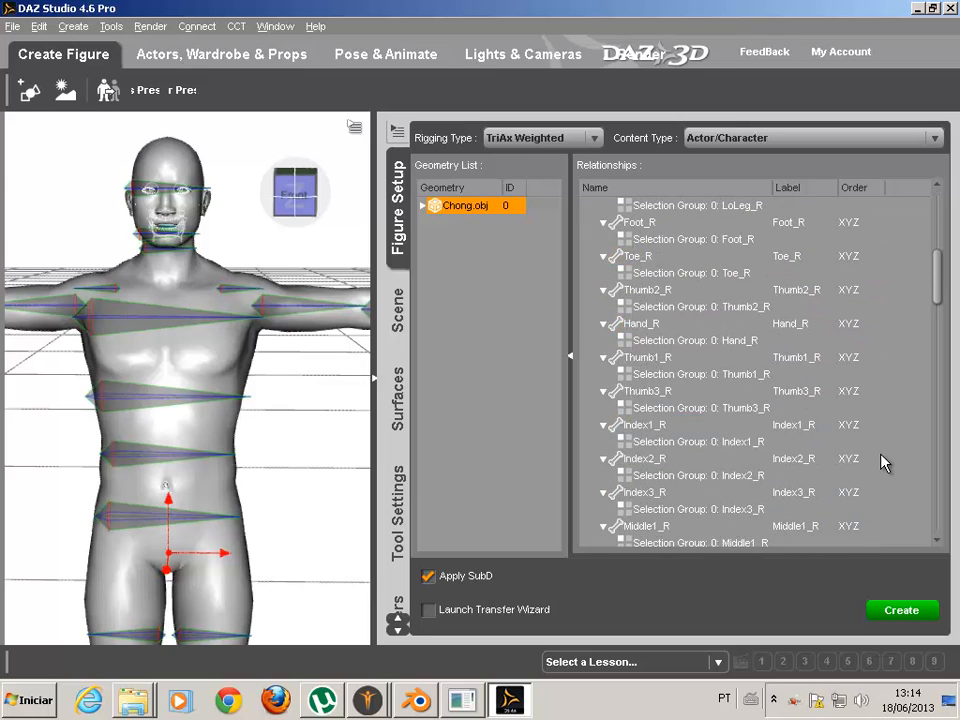
scroll(882, 455, up, 5)
click(855, 297)
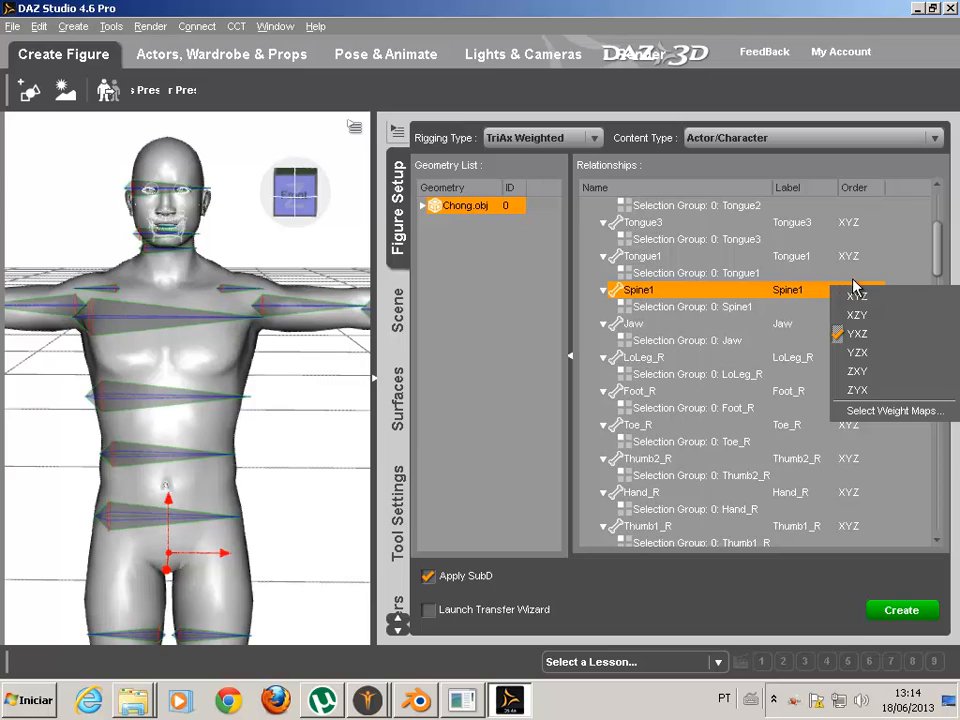
click(822, 300)
click(822, 293)
- Set the rotation order of the Spine2 bone to YXZ
scroll(838, 352, down, 1)
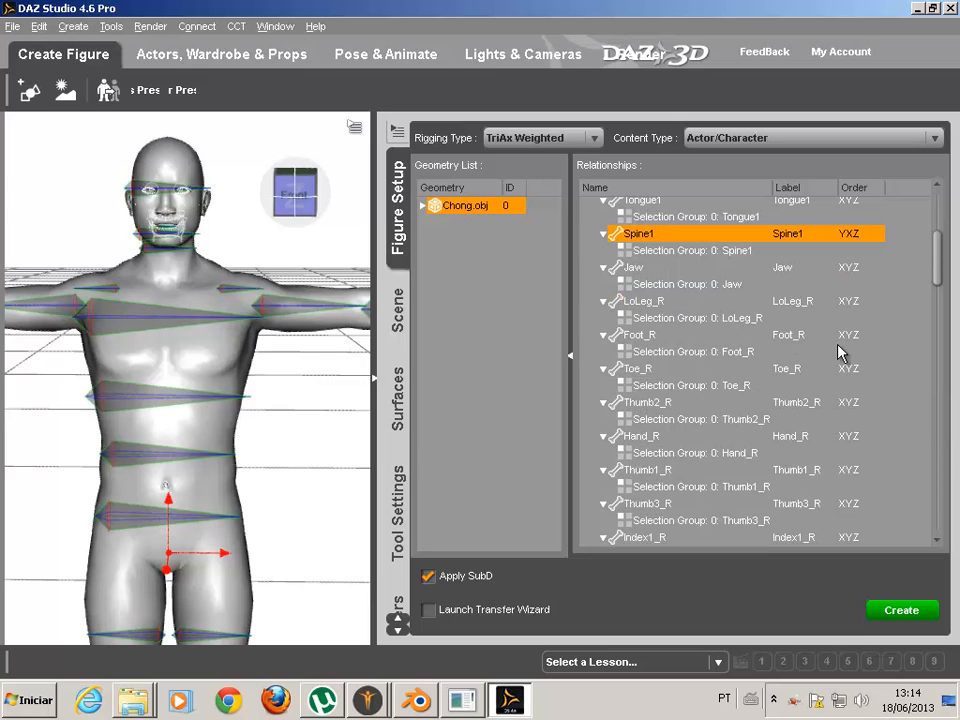
scroll(656, 418, down, 3)
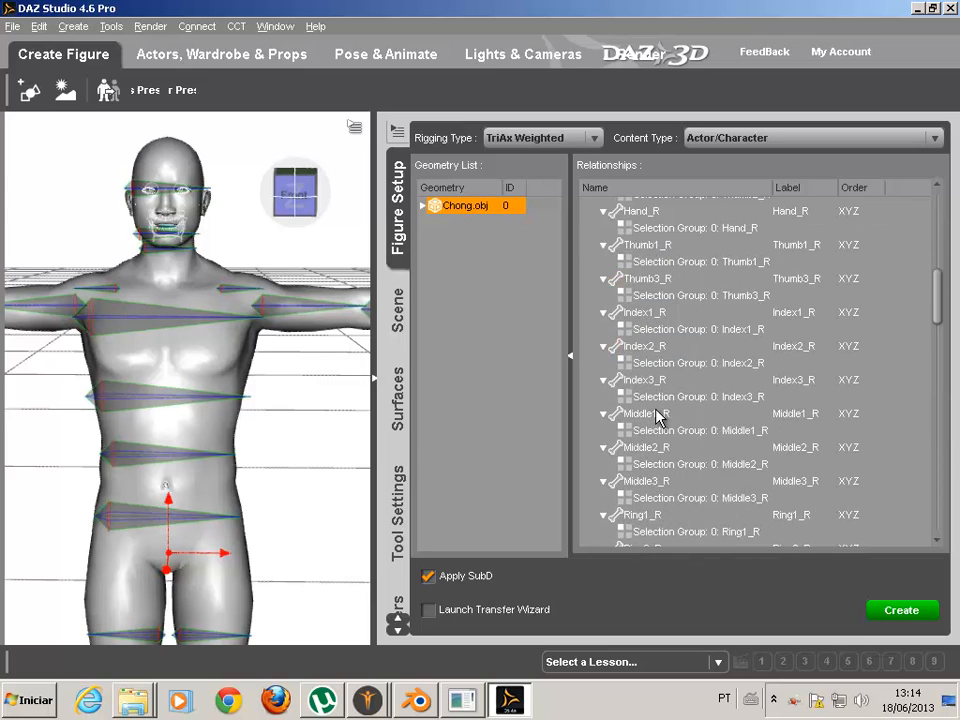
scroll(656, 418, down, 3)
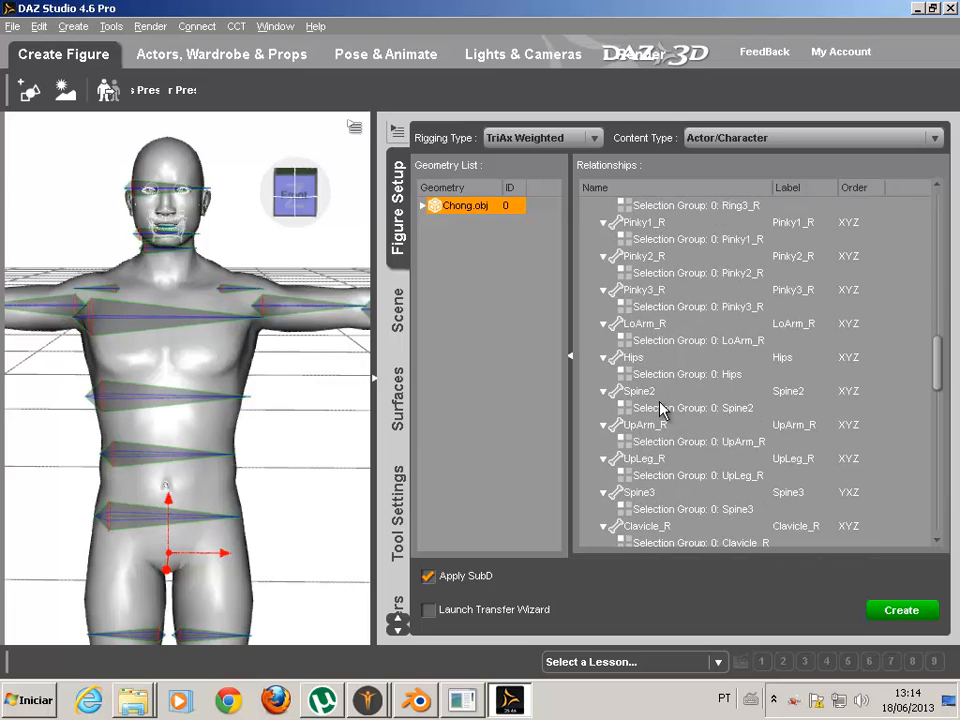
click(858, 398)
click(855, 395)
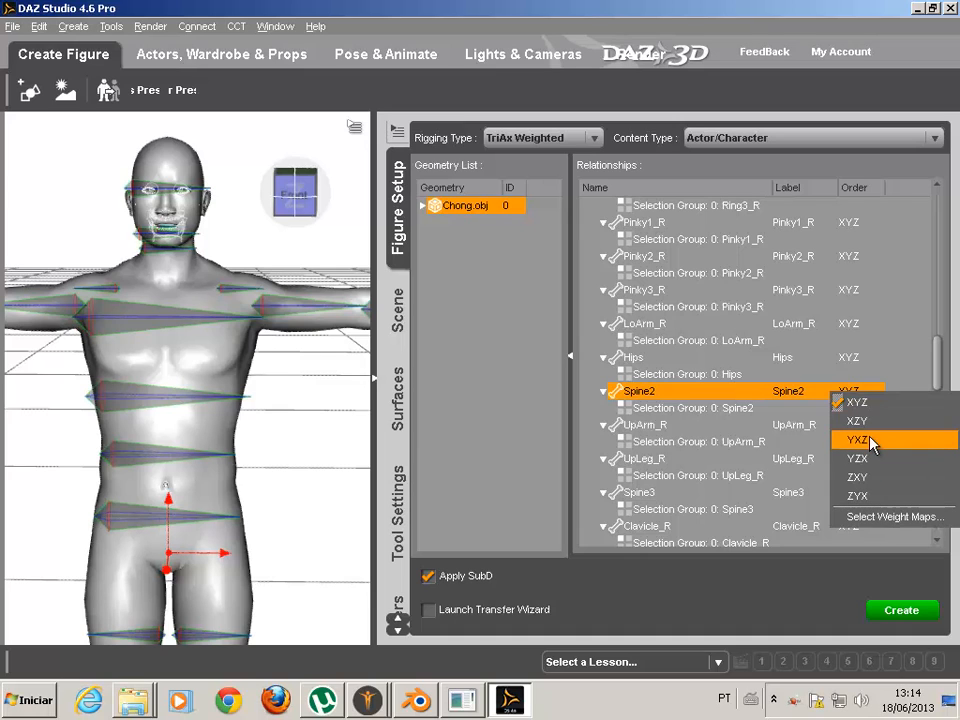
click(872, 442)
- Try moving the figure's left upper arm bone down and back up along the vertical axis with a manipulation tool
scroll(747, 380, up, 15)
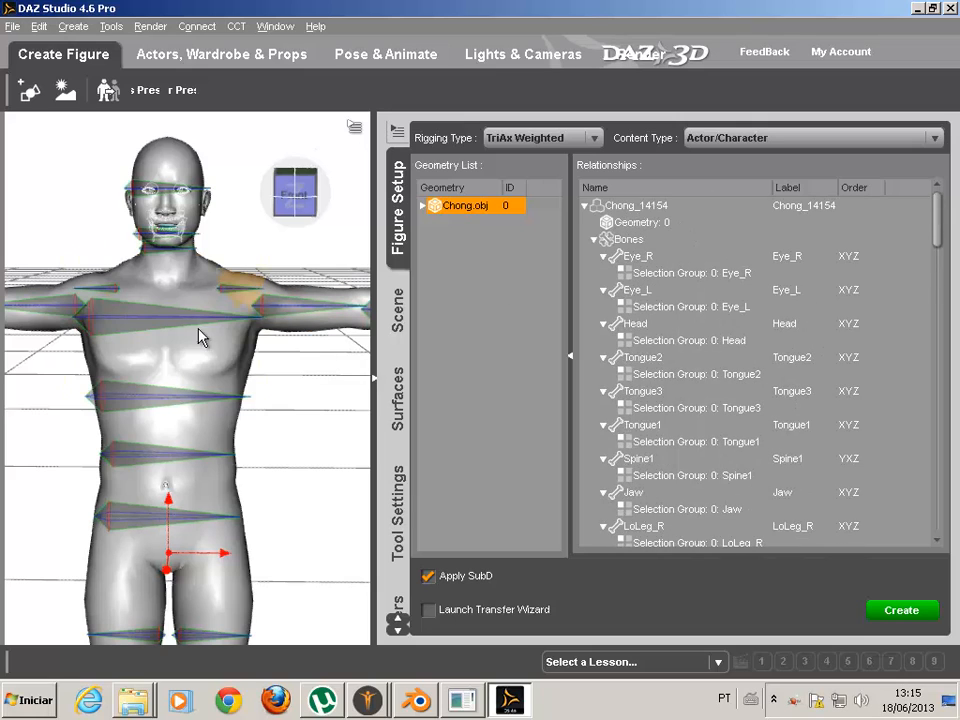
click(281, 315)
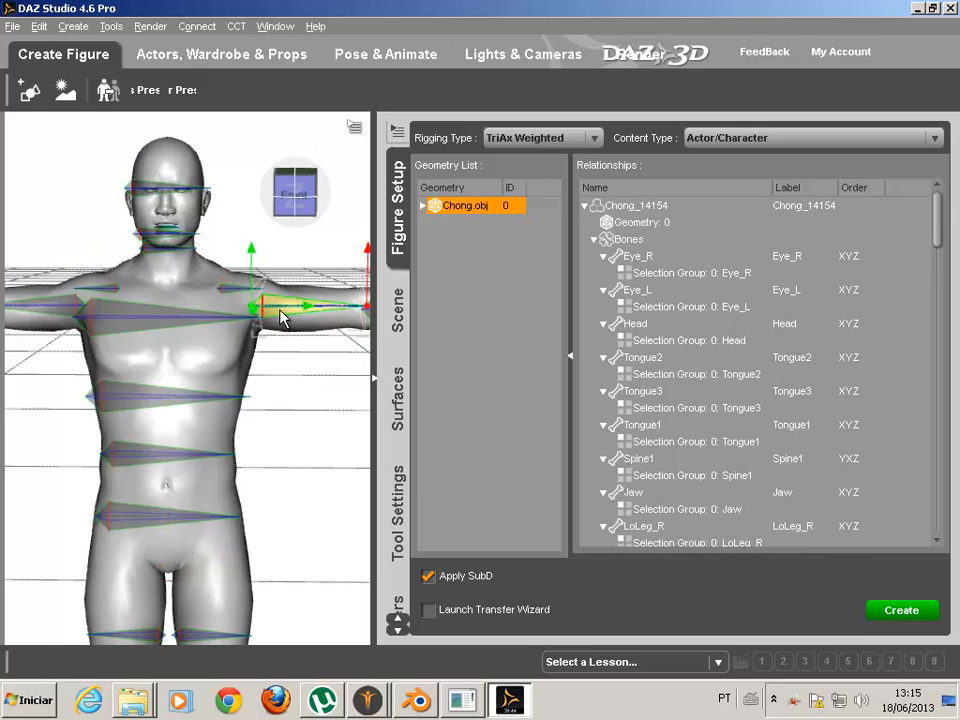
click(107, 27)
click(152, 114)
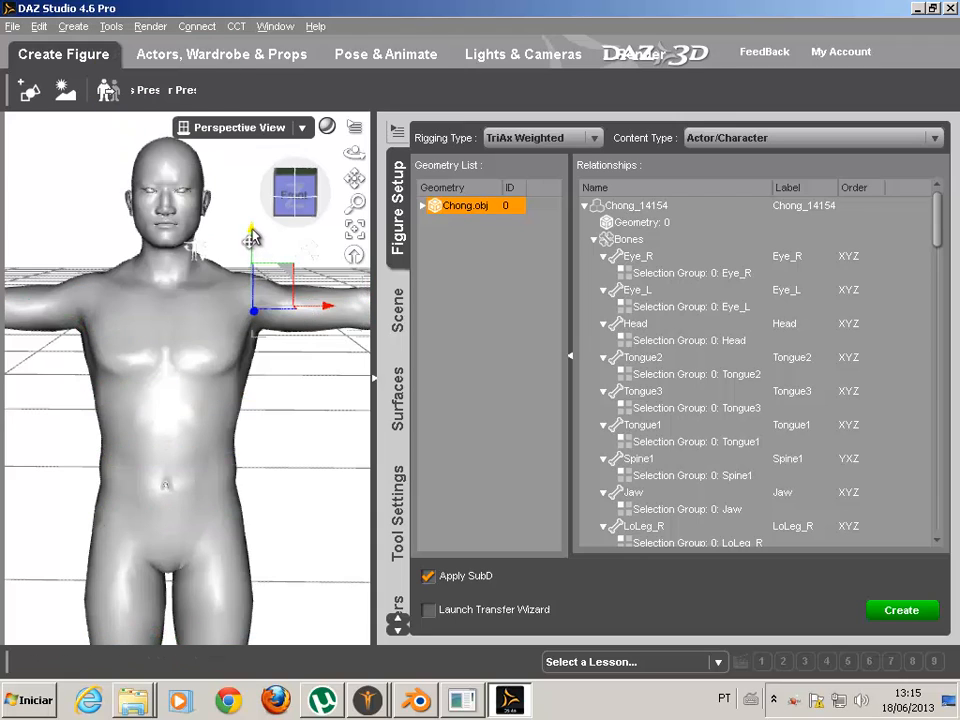
drag(250, 237, 293, 428)
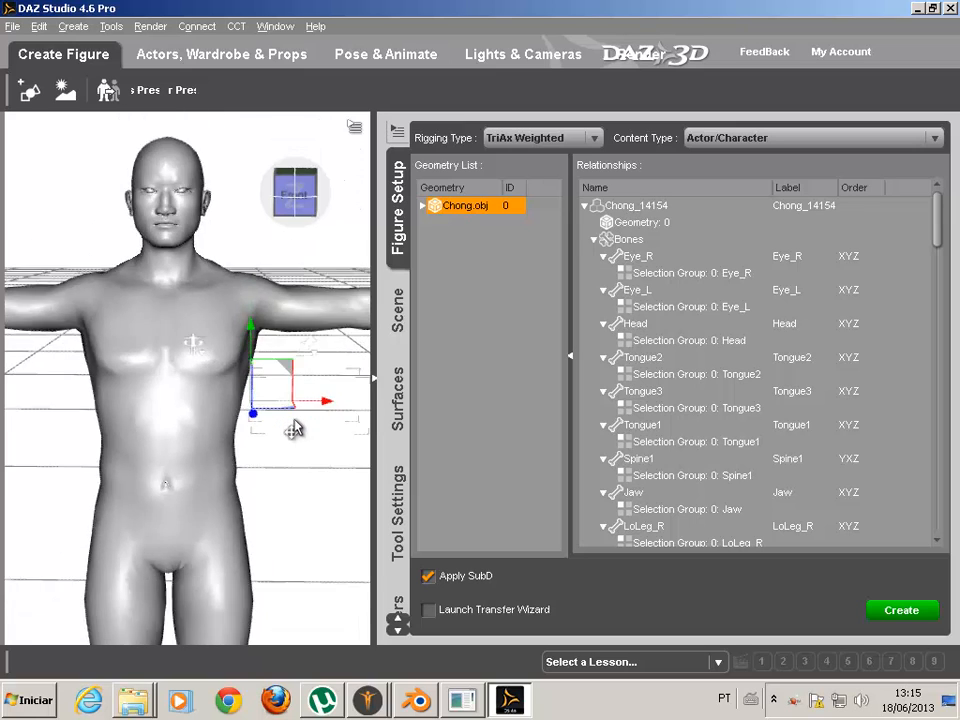
scroll(295, 428, down, 8)
scroll(275, 388, up, 3)
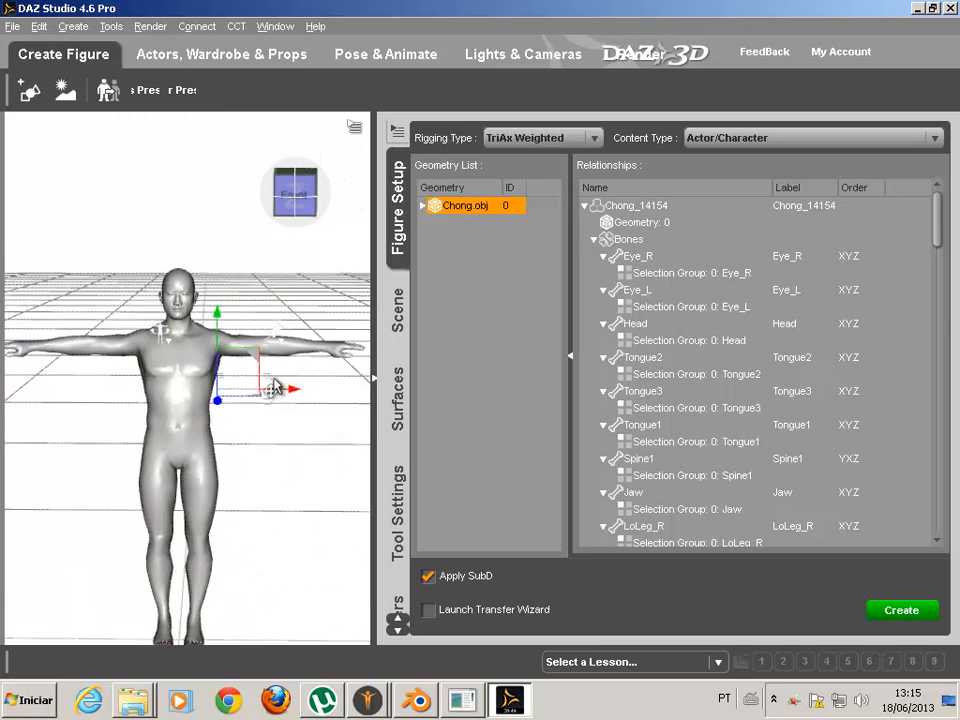
scroll(242, 336, up, 3)
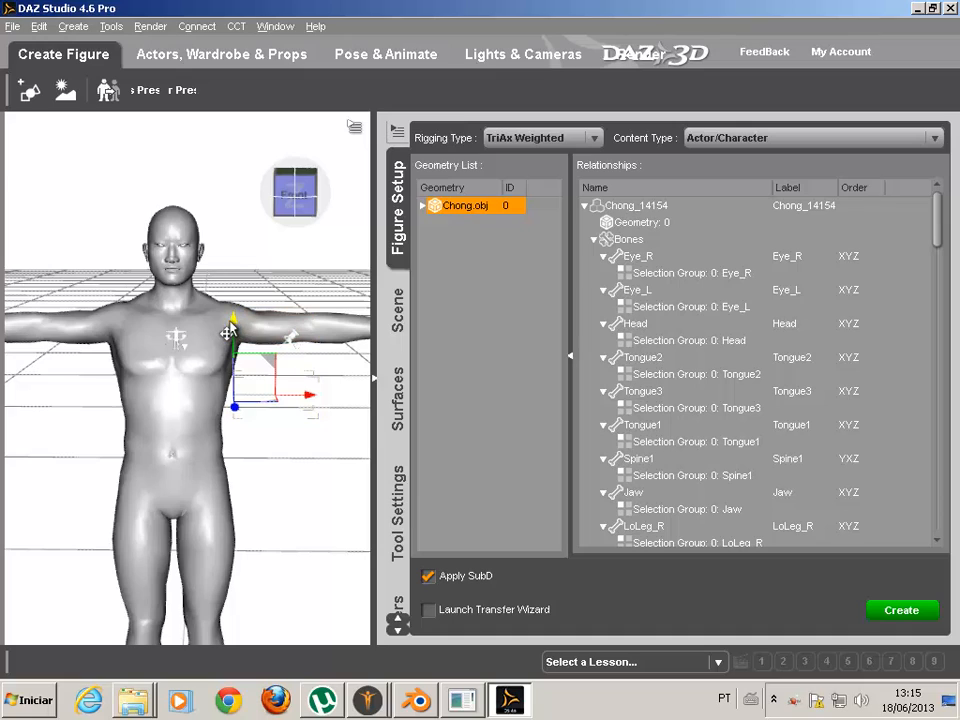
drag(229, 331, 240, 263)
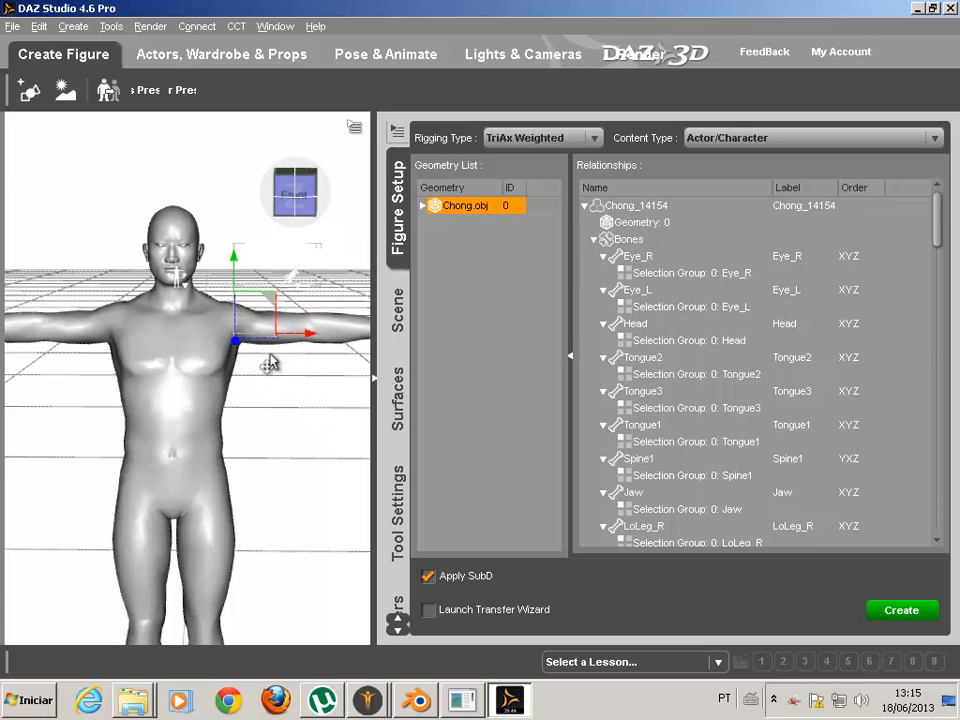
- Find the Spine2 bone in the relationships list and examine its rotation order and place among the neighbouring bones
scroll(786, 380, down, 10)
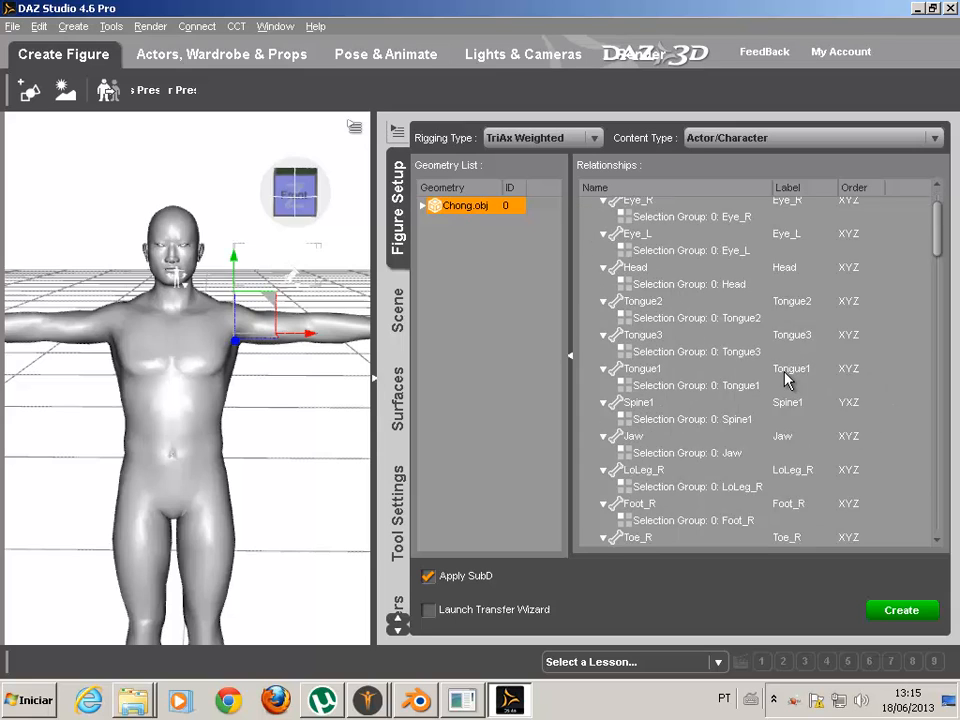
scroll(786, 380, down, 5)
click(785, 388)
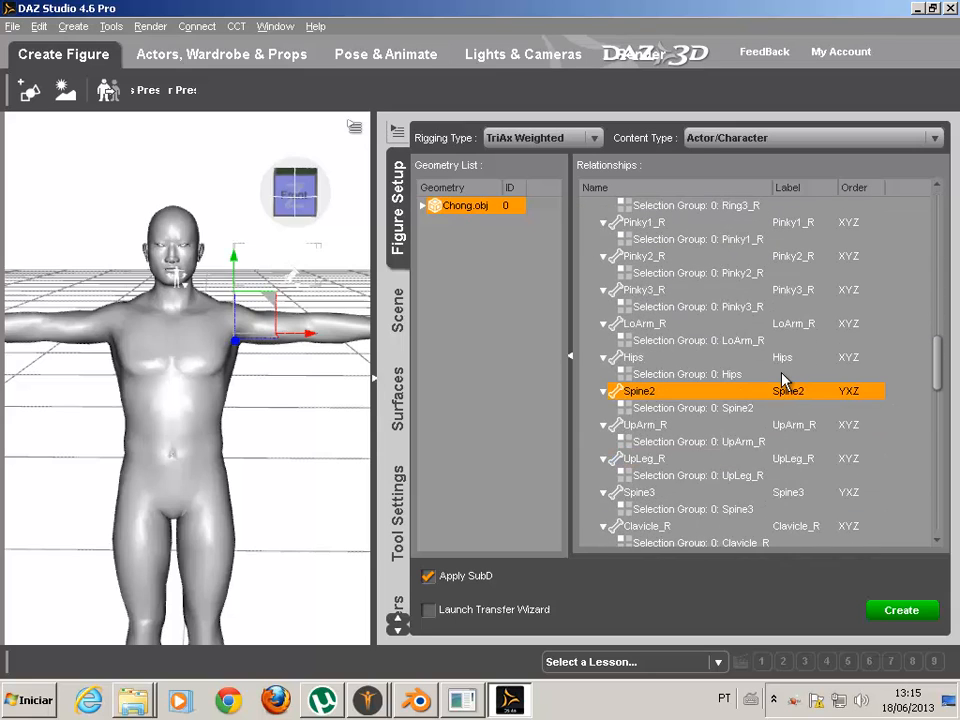
scroll(770, 398, down, 1)
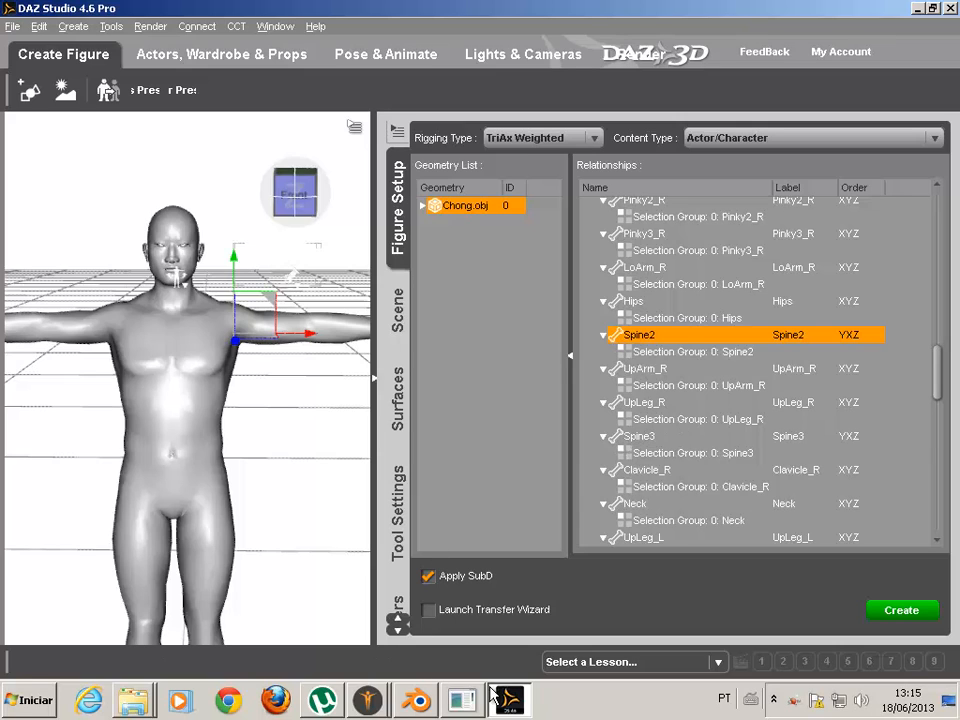
- Switch to Blender and expand the Scene_root armature's pose hierarchy from Root through Spine1 and Spine2 to Spine3
click(417, 700)
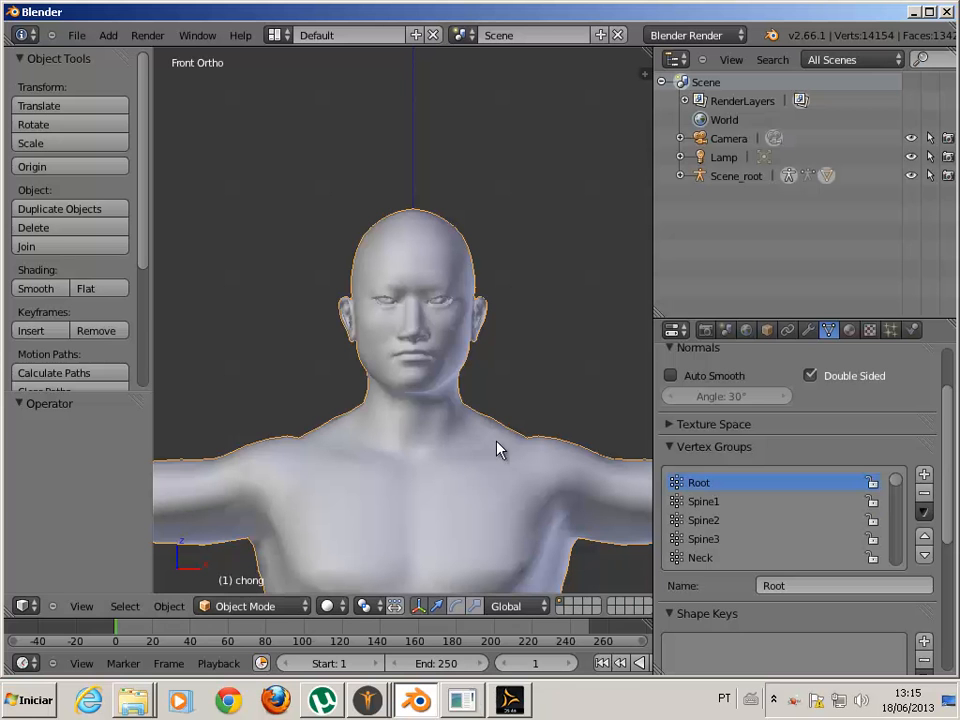
click(680, 176)
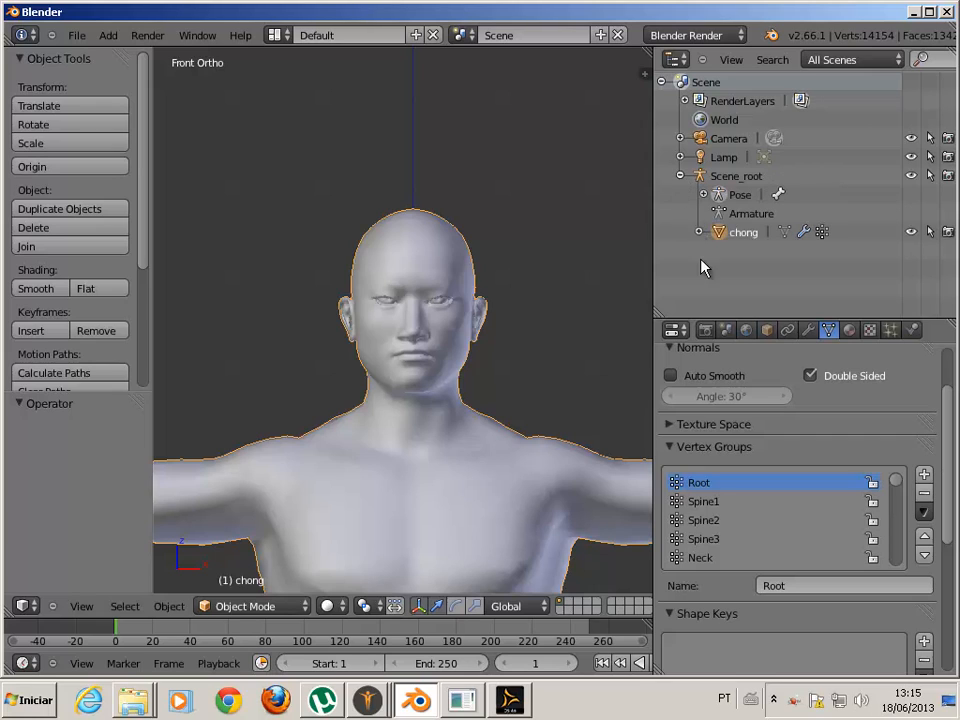
click(703, 195)
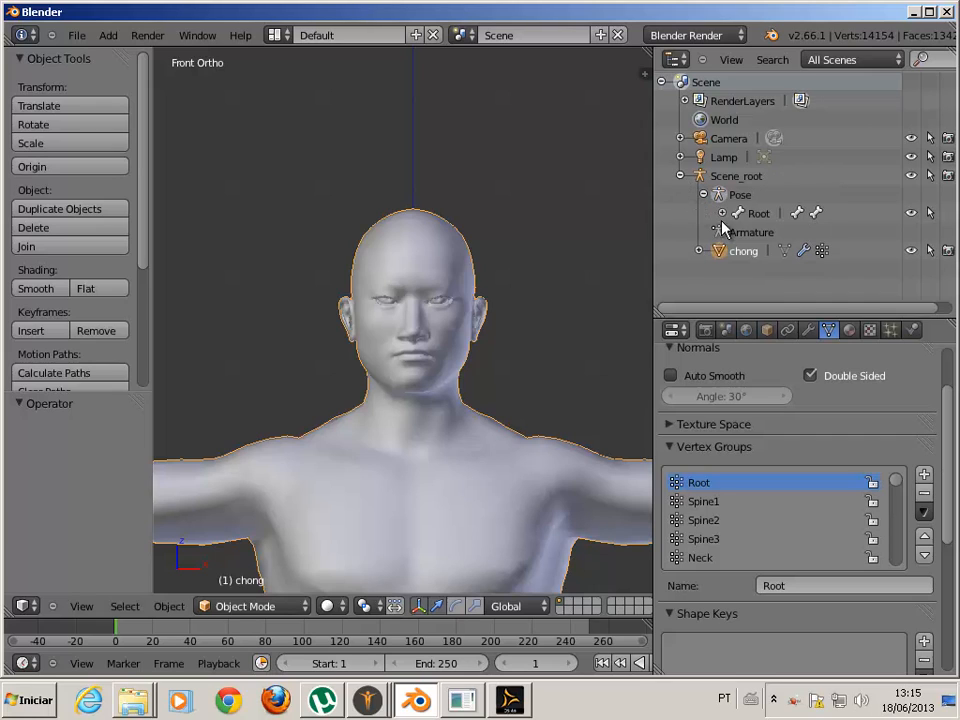
click(722, 213)
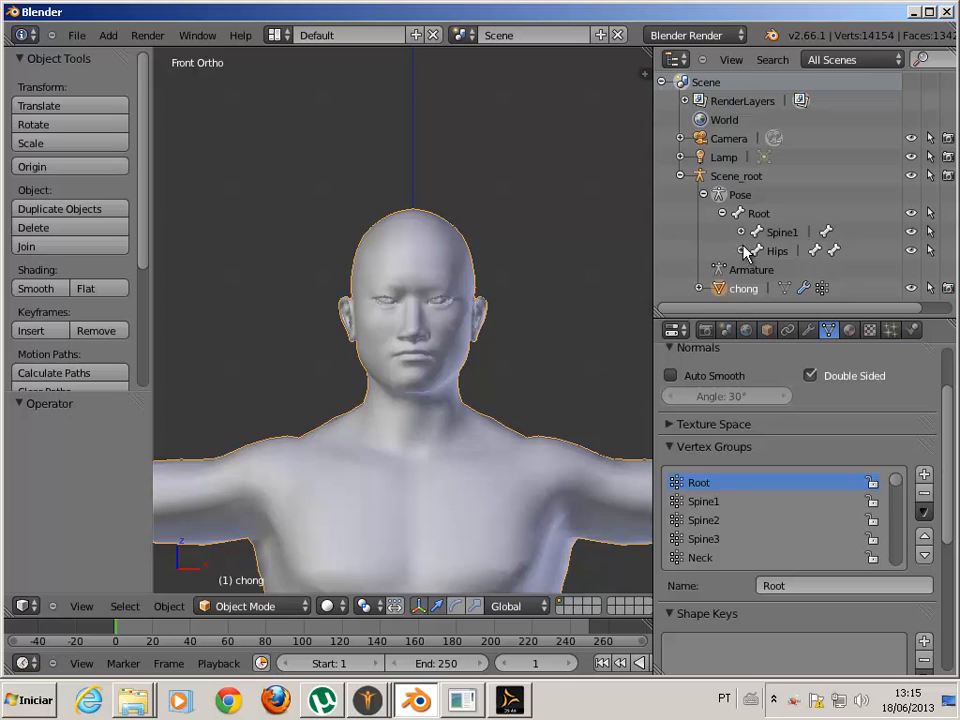
click(741, 233)
click(760, 251)
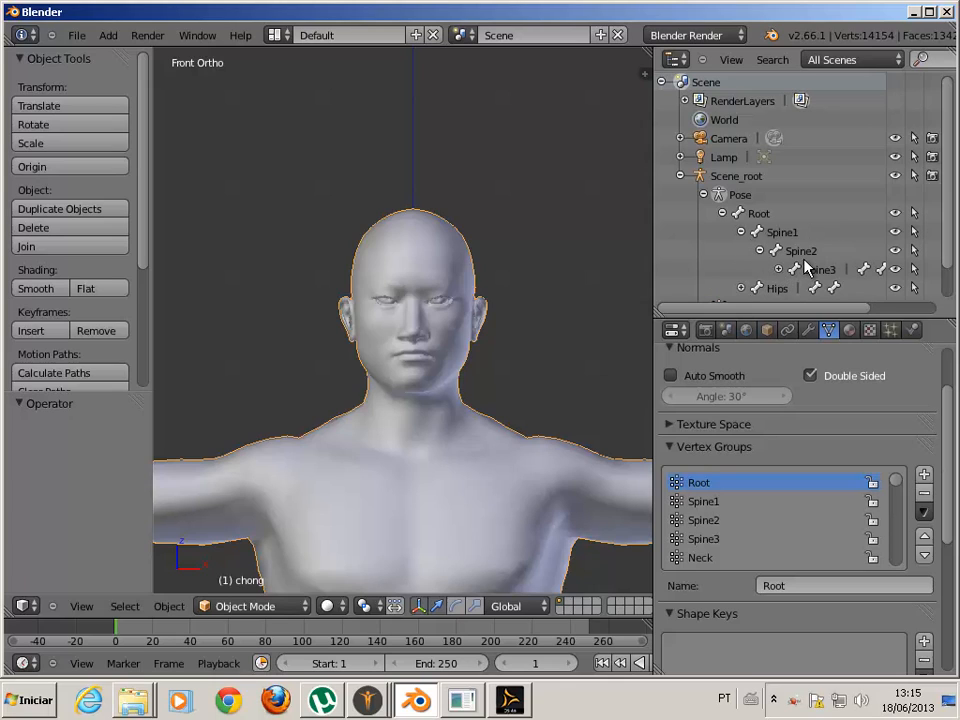
scroll(815, 268, down, 2)
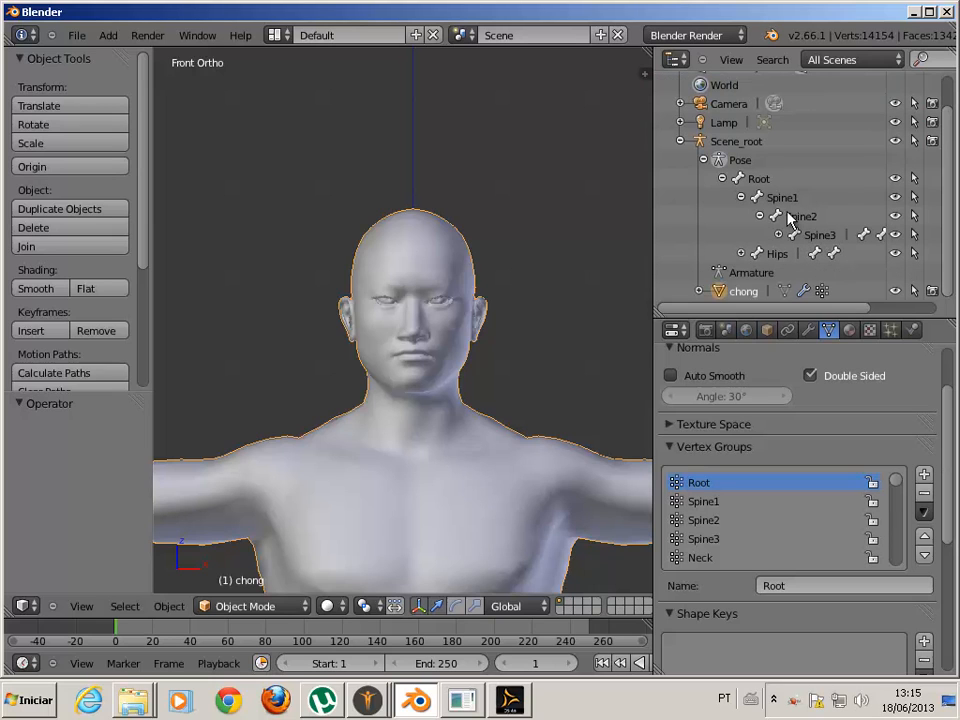
- Select the Root, Spine1, Spine2 and Spine3 bones in turn to examine their parenting, and compare it with the bone list in DAZ Studio
click(760, 179)
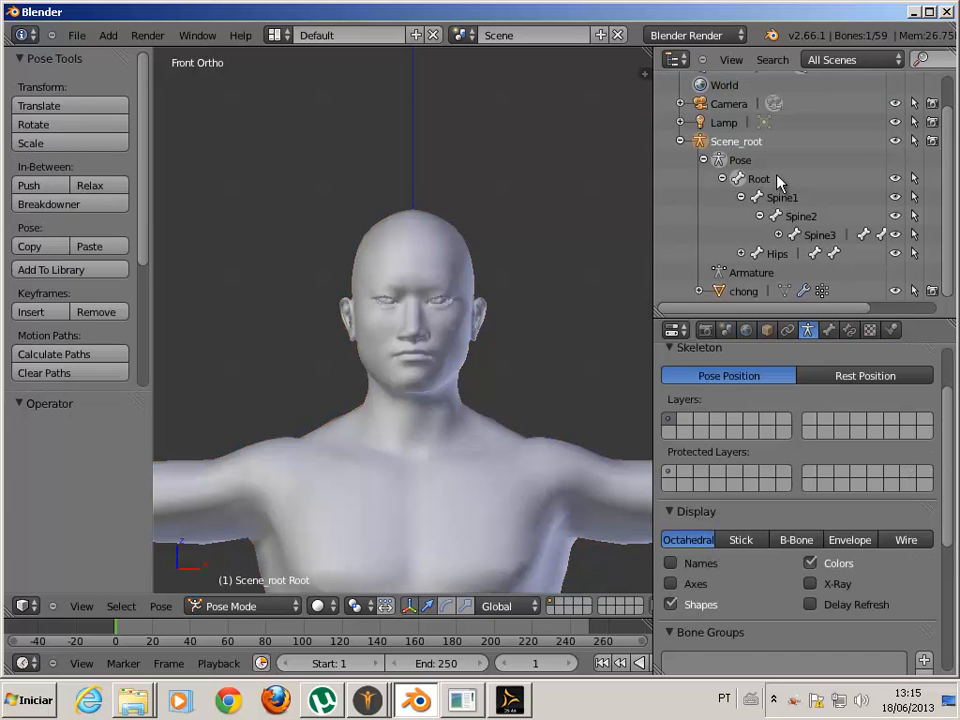
scroll(523, 409, down, 8)
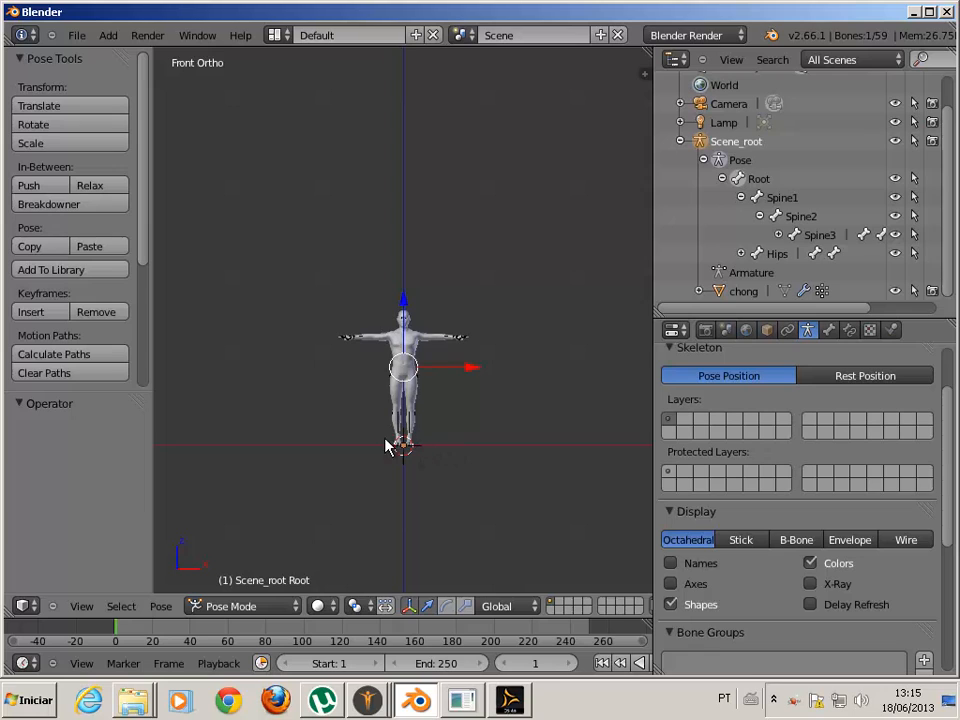
scroll(427, 452, up, 7)
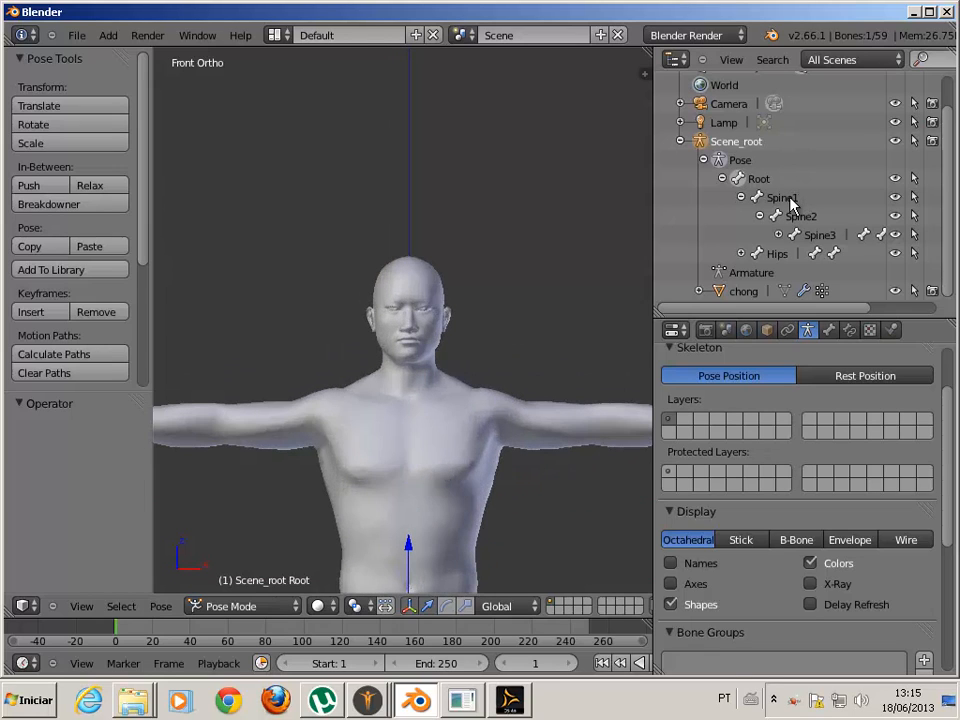
click(790, 199)
click(800, 217)
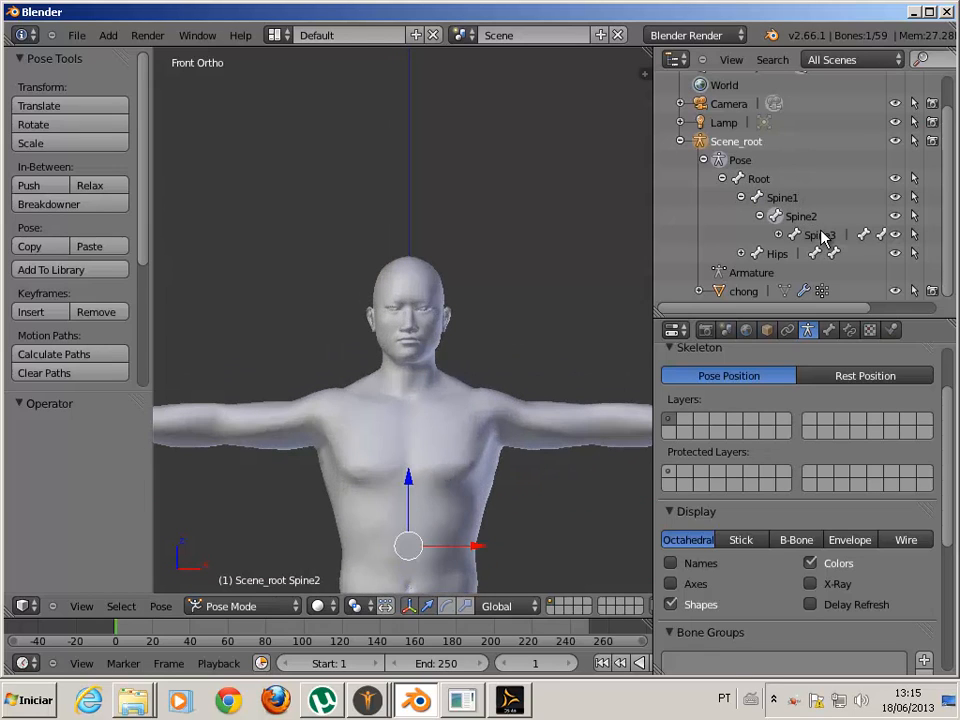
click(820, 235)
click(756, 182)
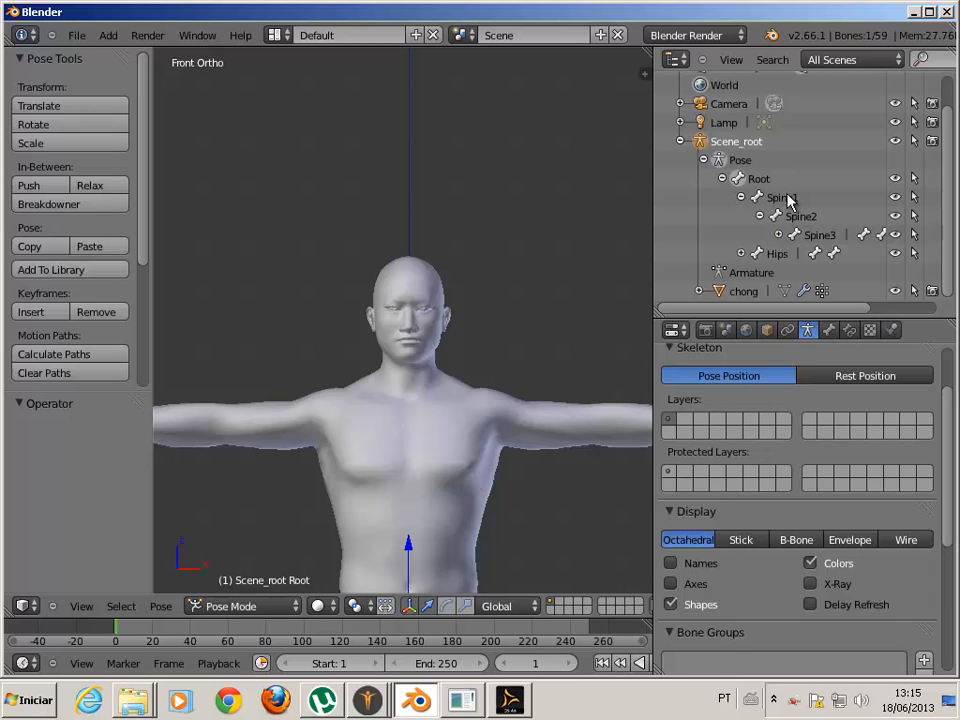
click(790, 200)
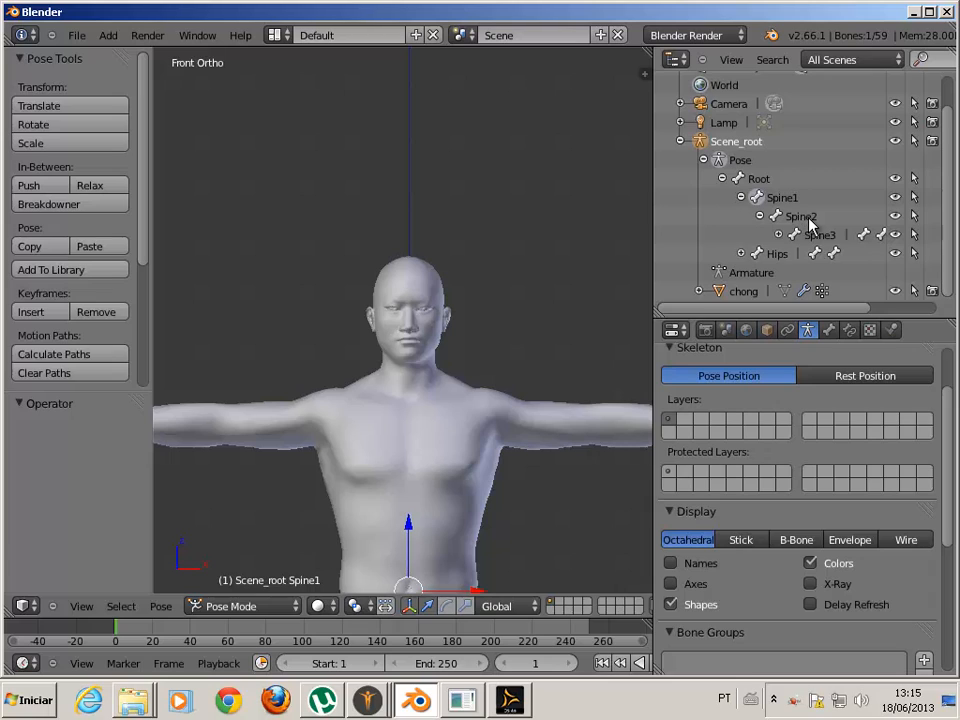
click(797, 217)
click(783, 198)
click(830, 236)
click(800, 218)
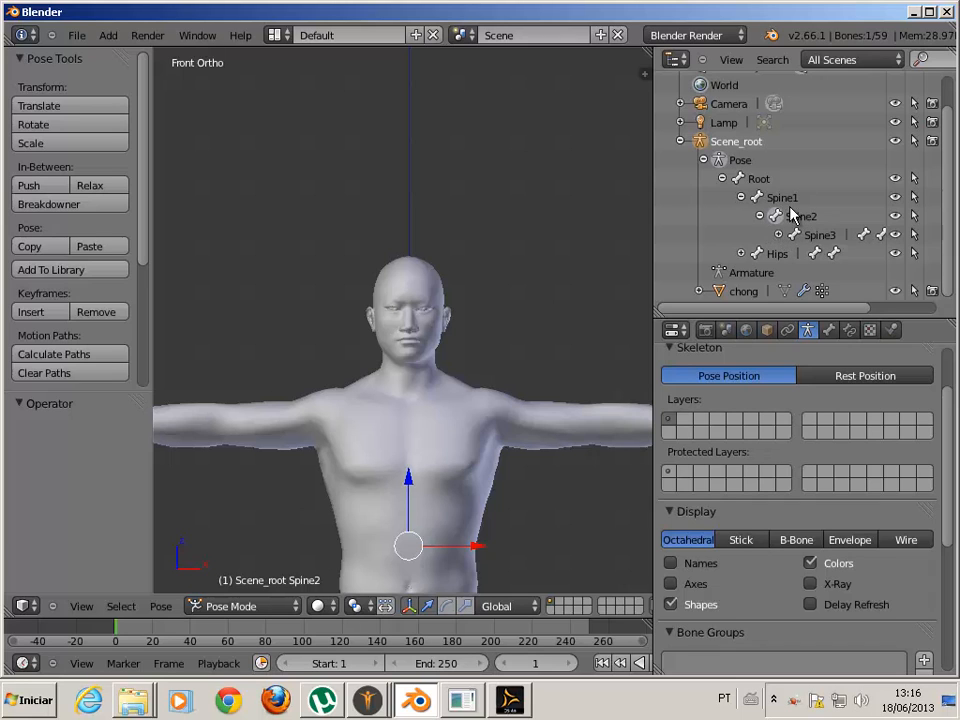
click(510, 700)
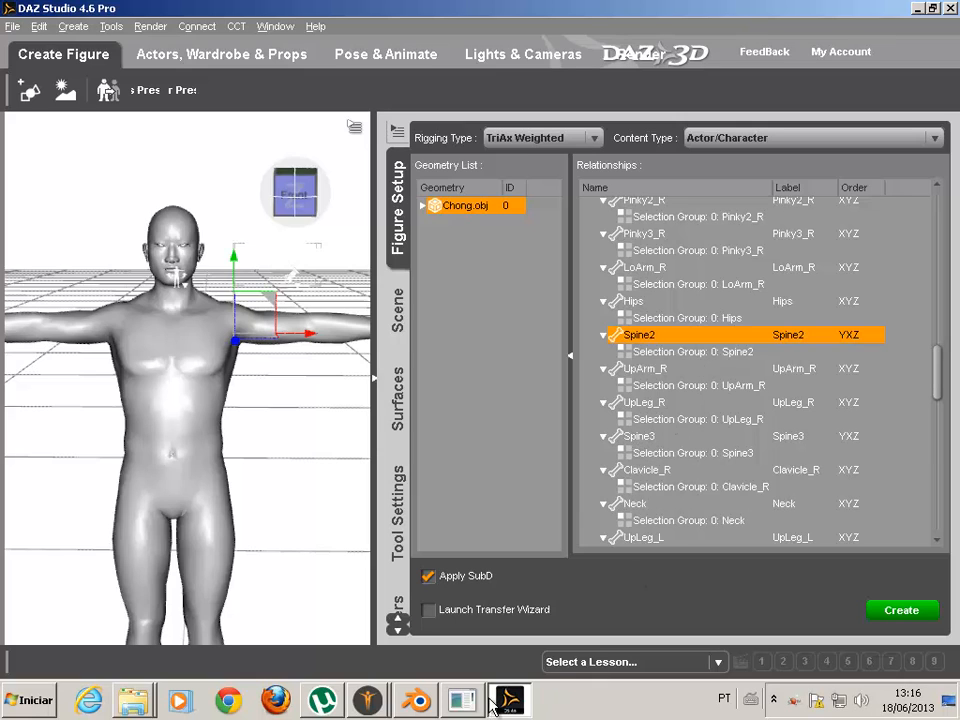
click(418, 700)
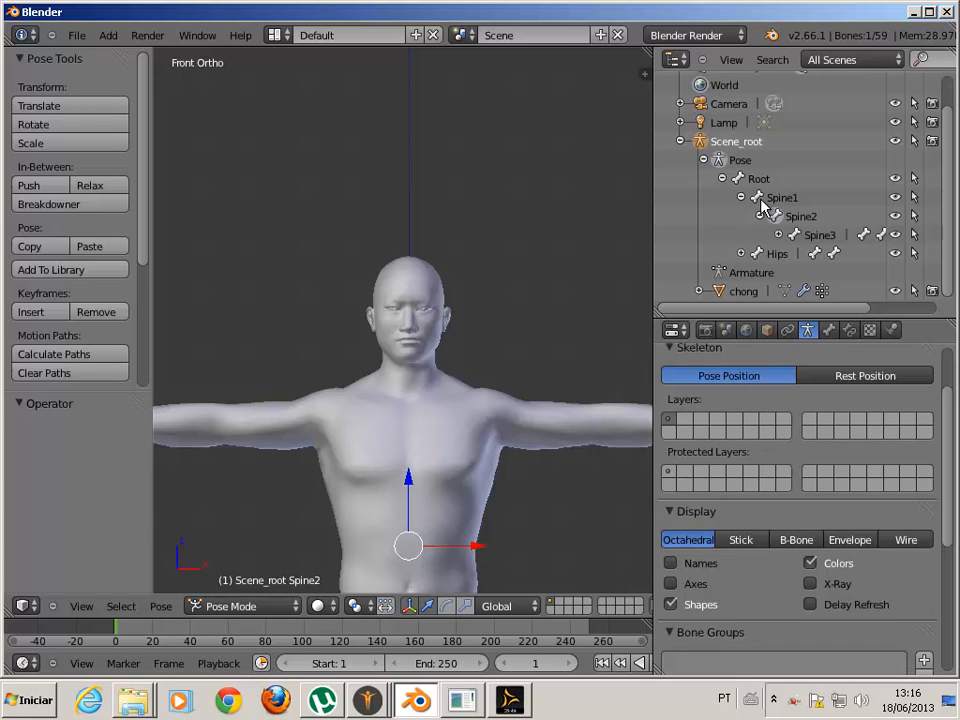
- Switch to DAZ Studio, parent the Spine3 bone under Spine2 in the relationships list, and collapse the Spine2 branch
click(507, 704)
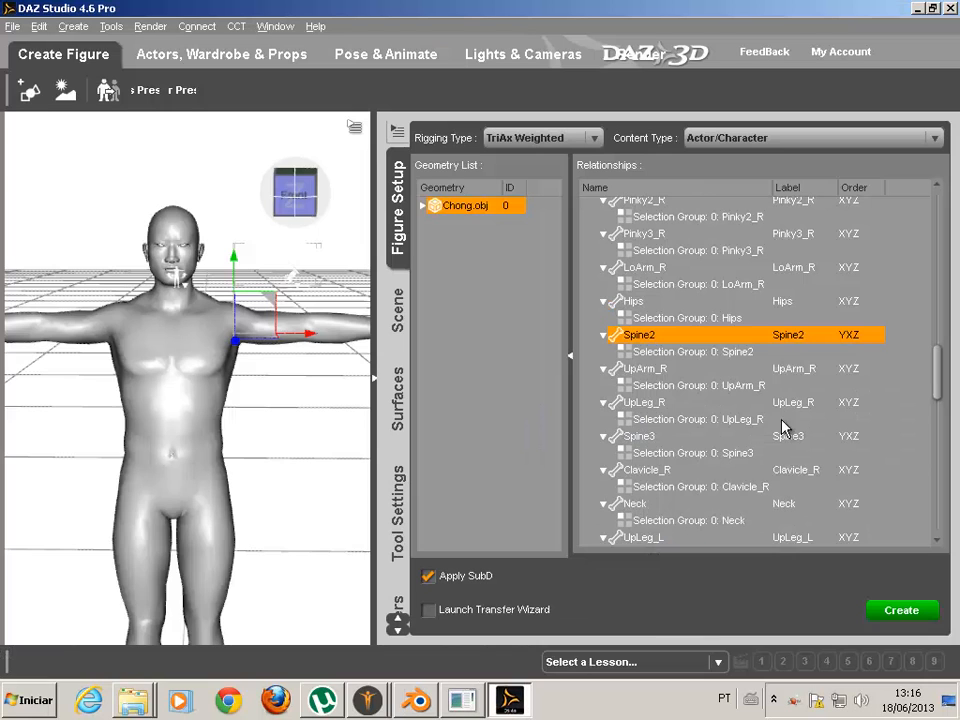
click(636, 437)
drag(660, 341, 659, 345)
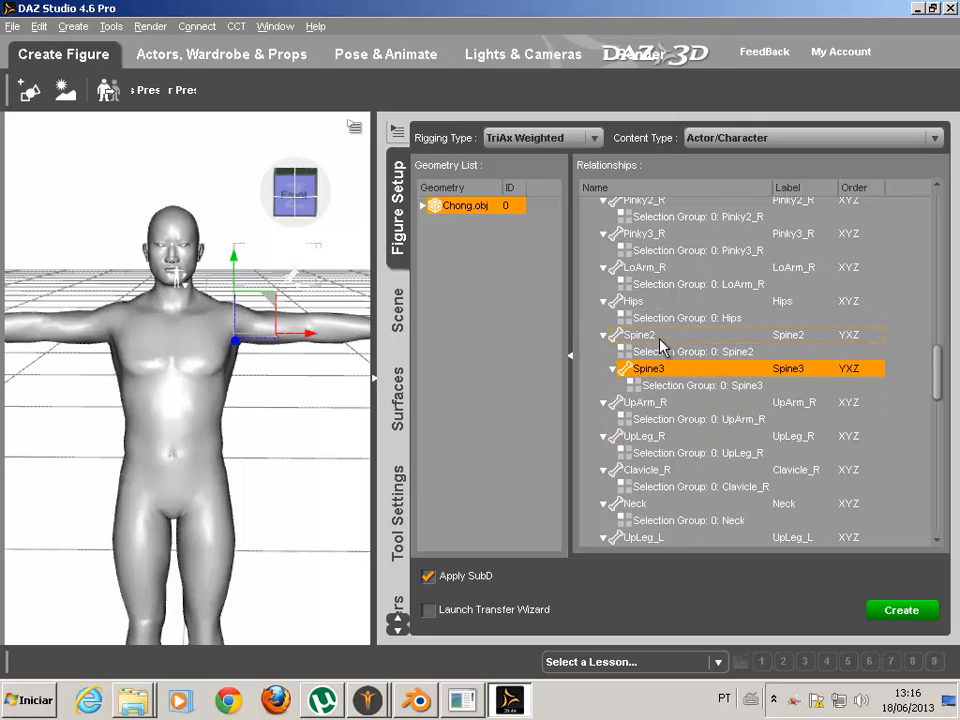
click(604, 335)
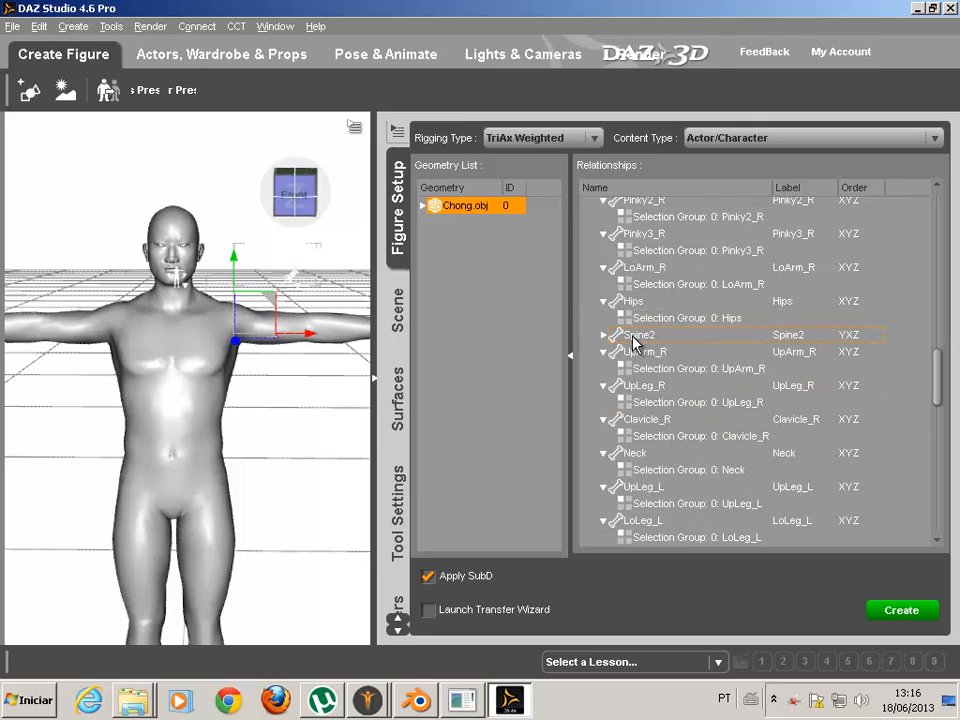
- Parent the Spine2 bone under Spine1 and collapse the Spine1 branch in the relationships list
scroll(633, 341, up, 3)
scroll(634, 343, down, 15)
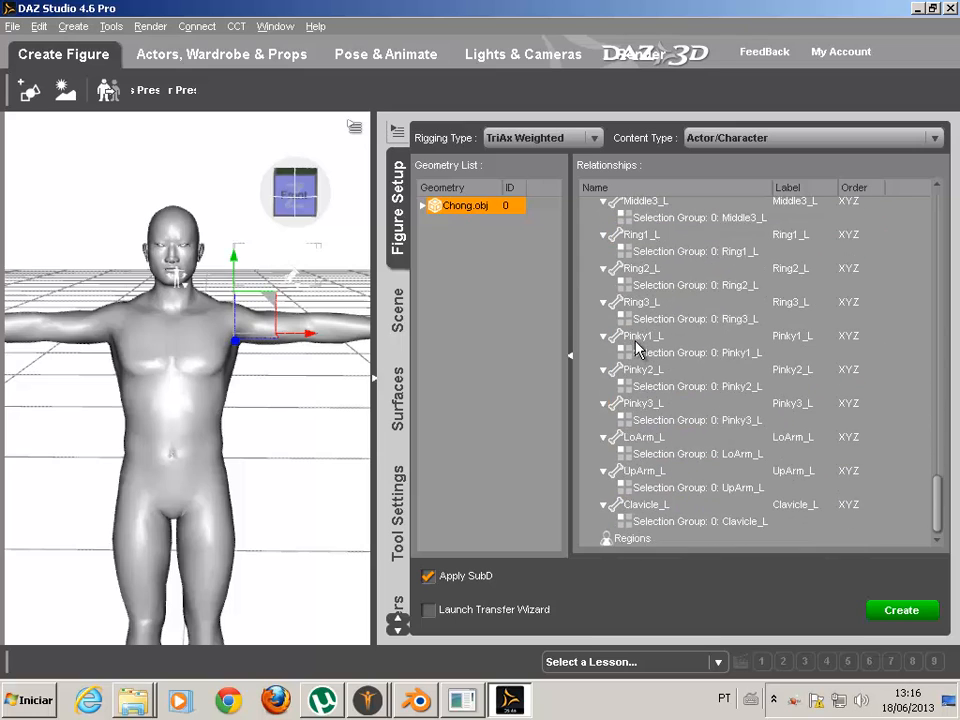
scroll(636, 343, up, 15)
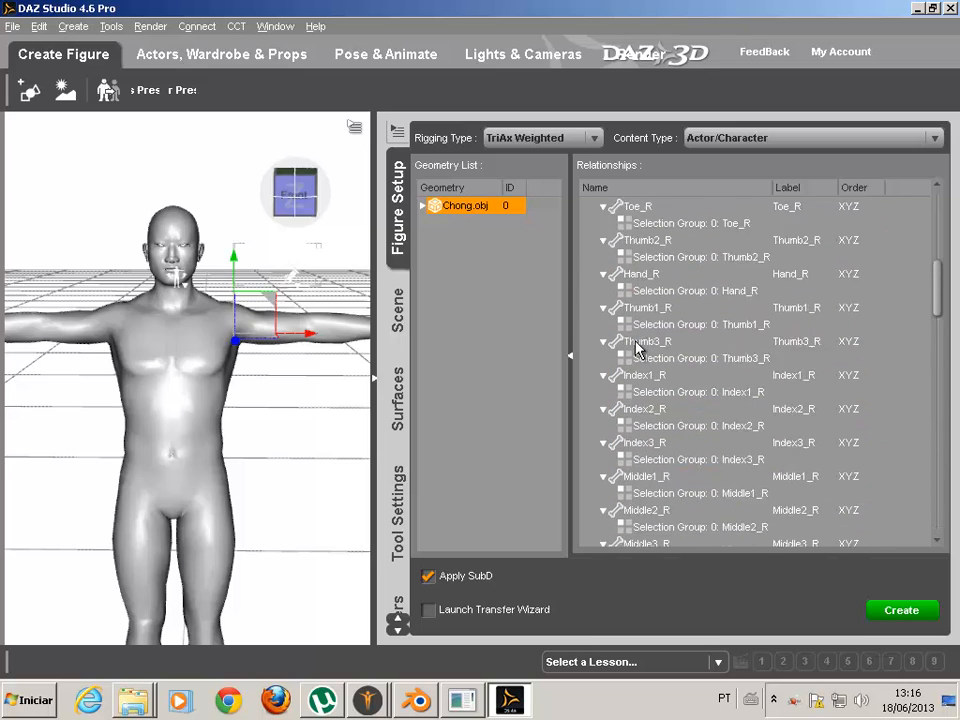
scroll(636, 346, down, 10)
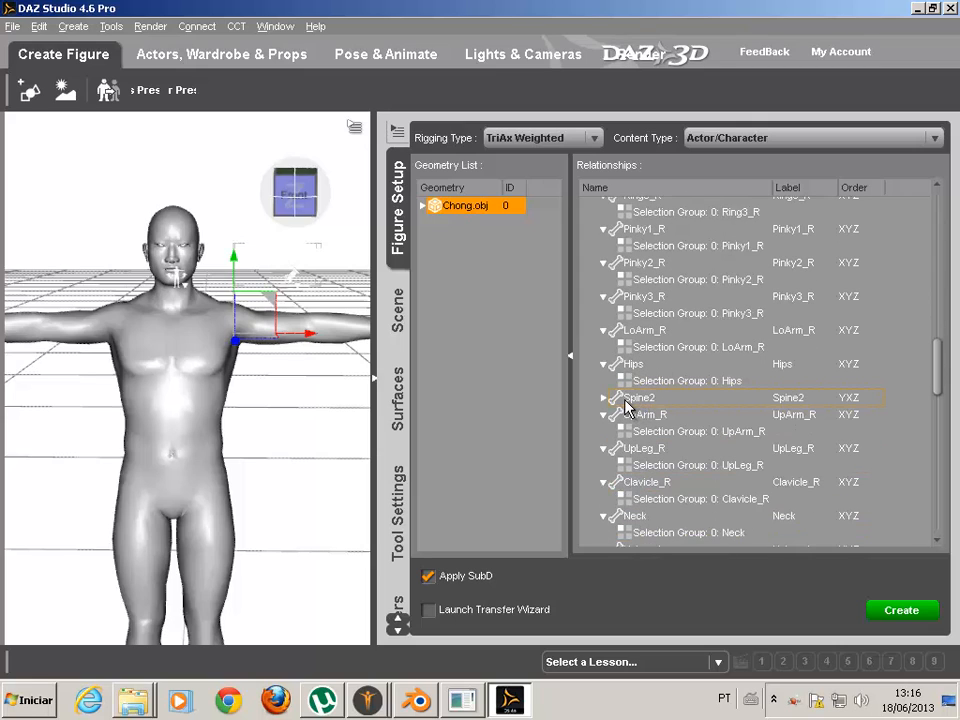
click(625, 399)
scroll(724, 212, up, 1)
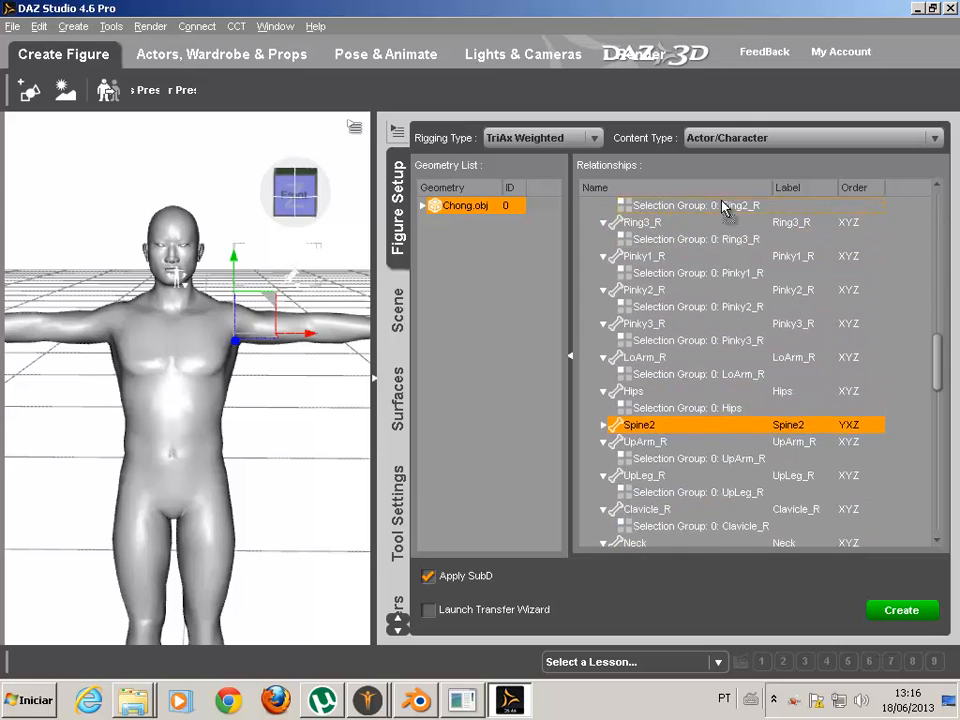
drag(722, 202, 665, 232)
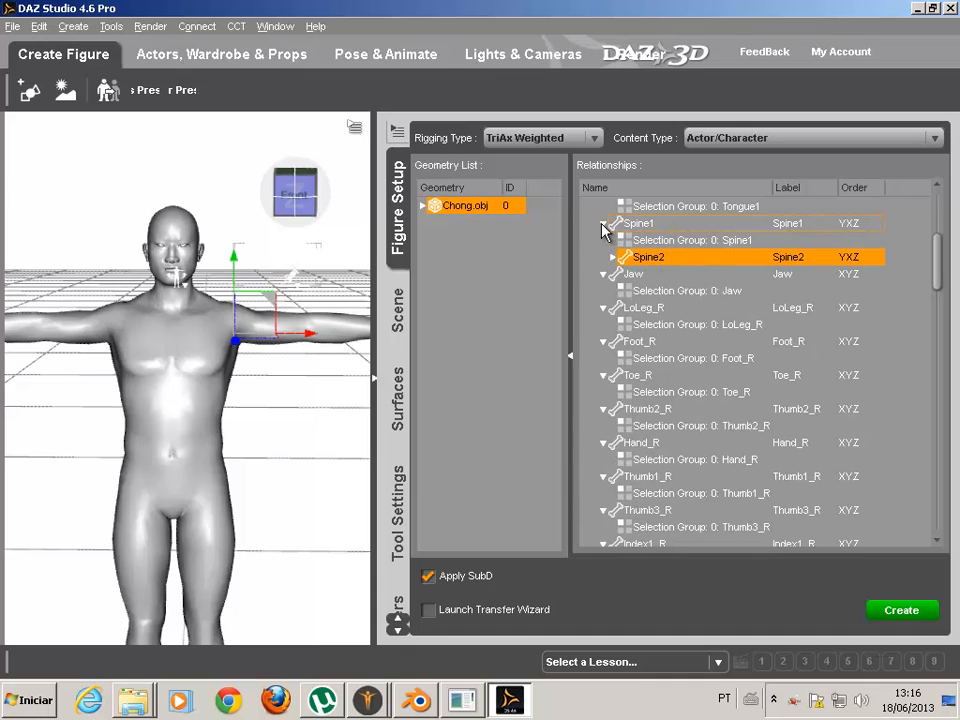
click(605, 224)
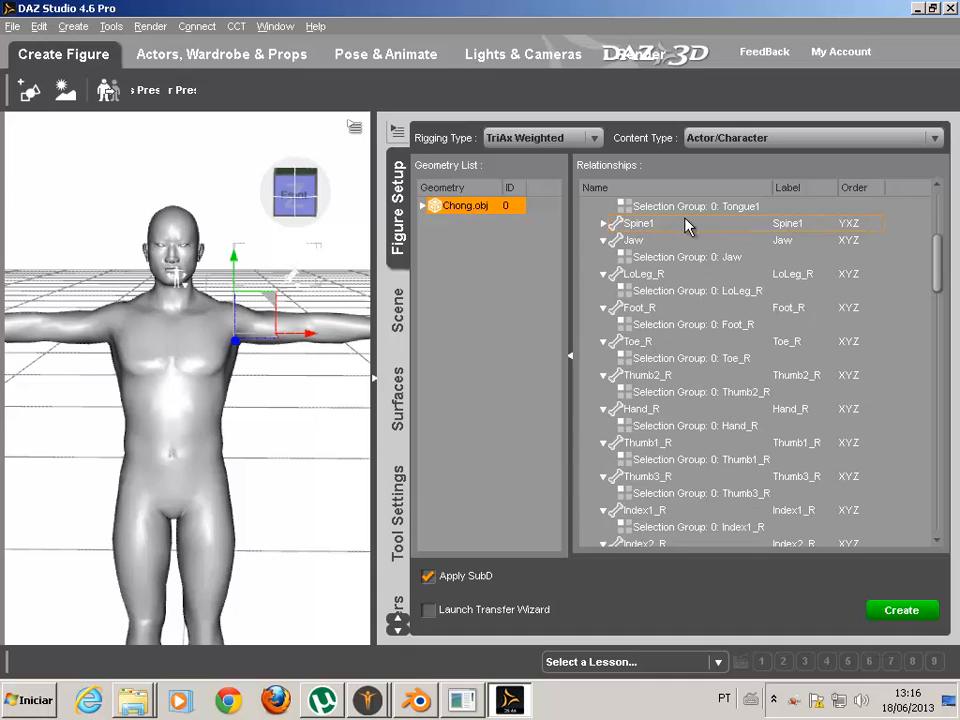
click(801, 227)
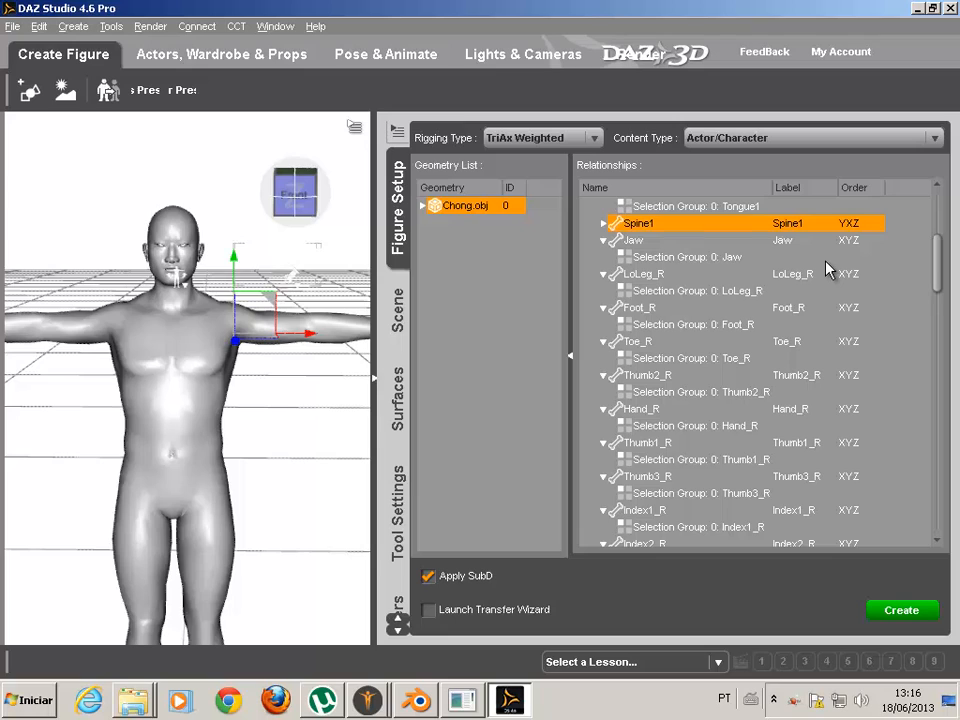
- Parent the Eye_L and Eye_R bones under the Head bone and collapse the Head branch
scroll(826, 270, down, 1)
scroll(755, 347, up, 3)
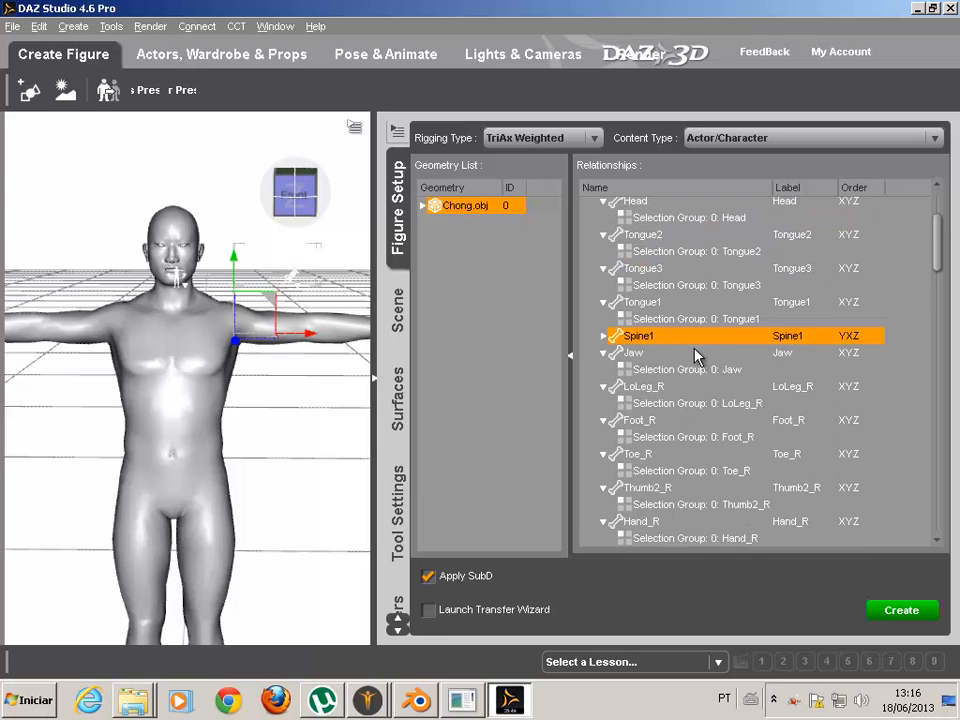
scroll(700, 340, up, 4)
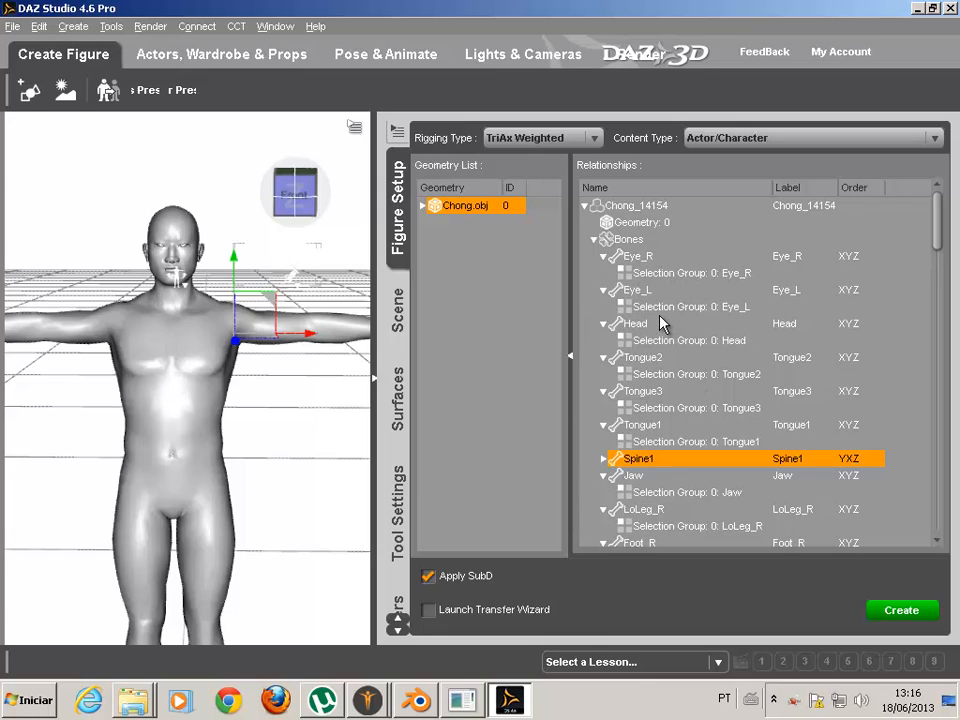
drag(635, 295, 626, 324)
drag(637, 258, 636, 290)
click(603, 256)
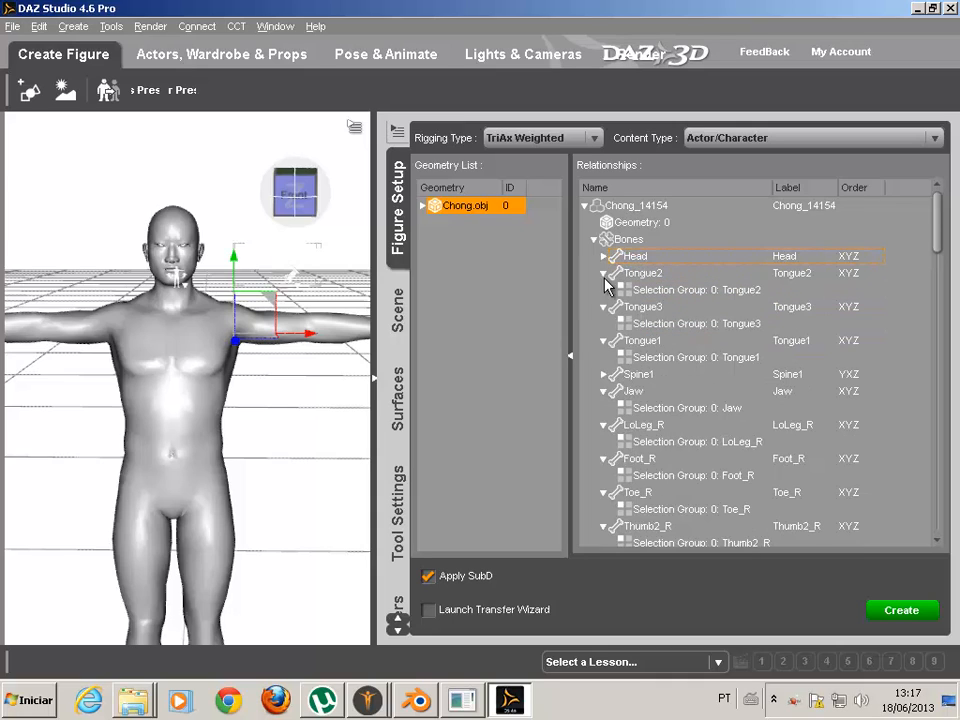
- Parent Toe_R under Foot_R and Foot_R under LoLeg_R, collapsing the right lower leg branch
scroll(680, 345, down, 2)
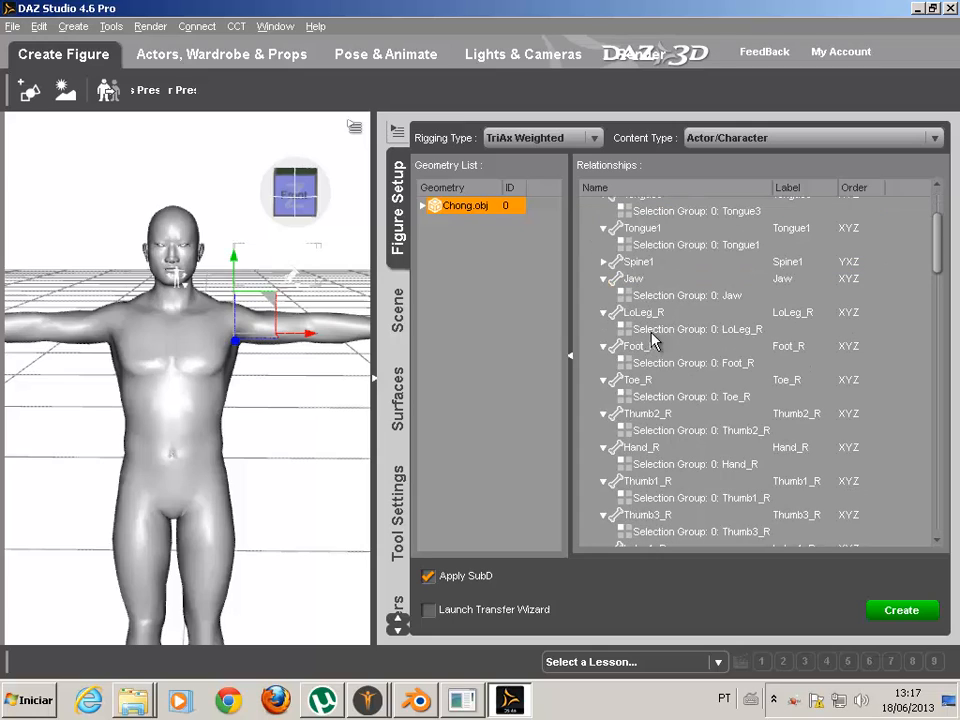
click(640, 350)
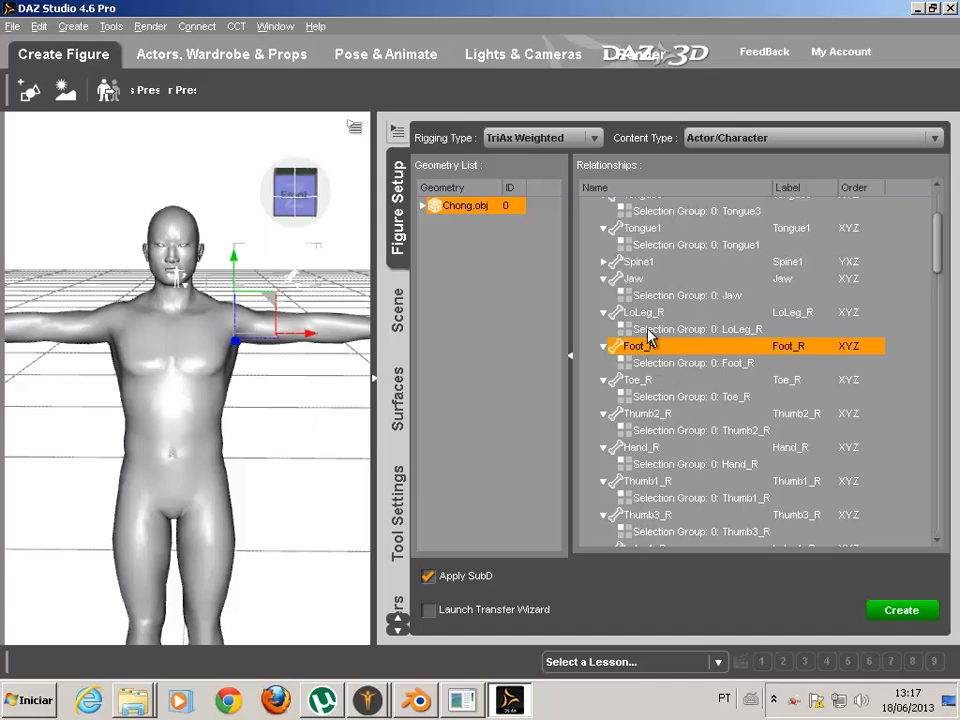
click(630, 381)
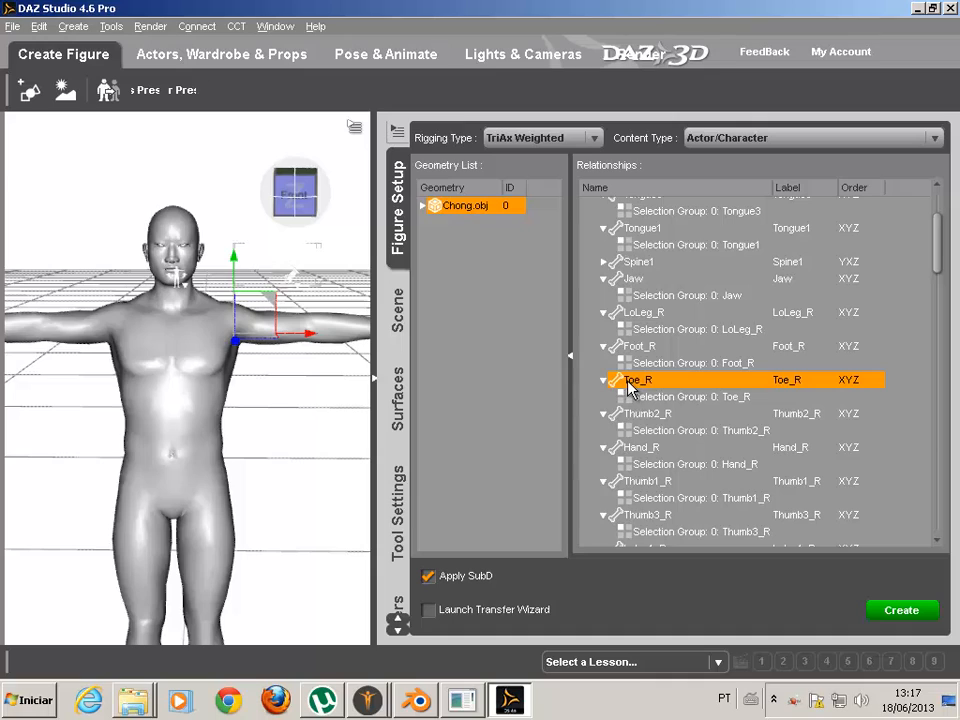
drag(630, 385, 613, 355)
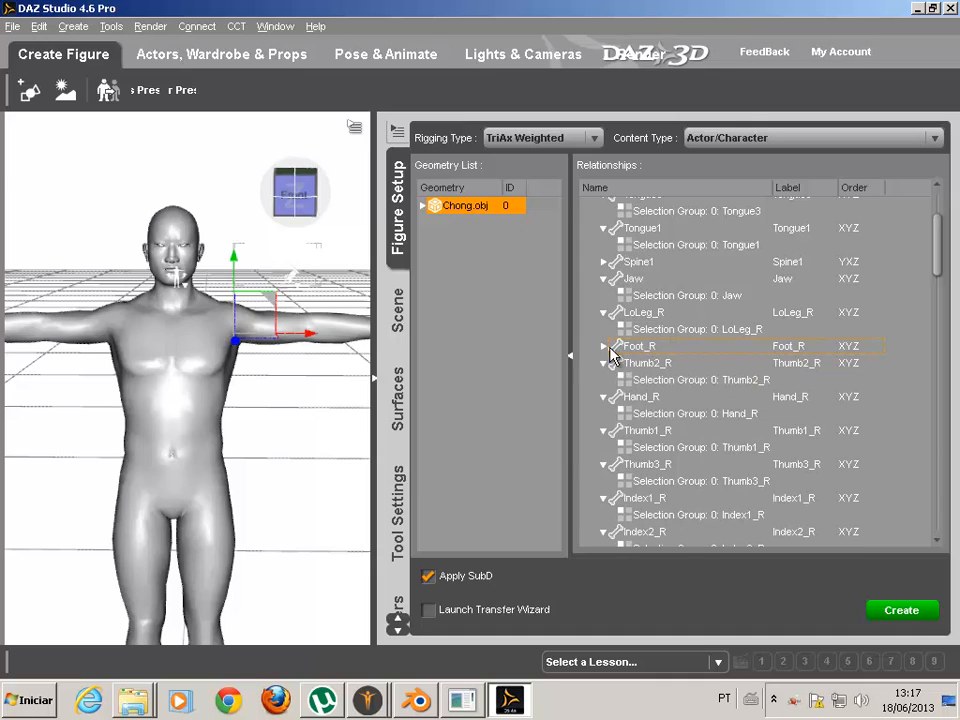
click(628, 346)
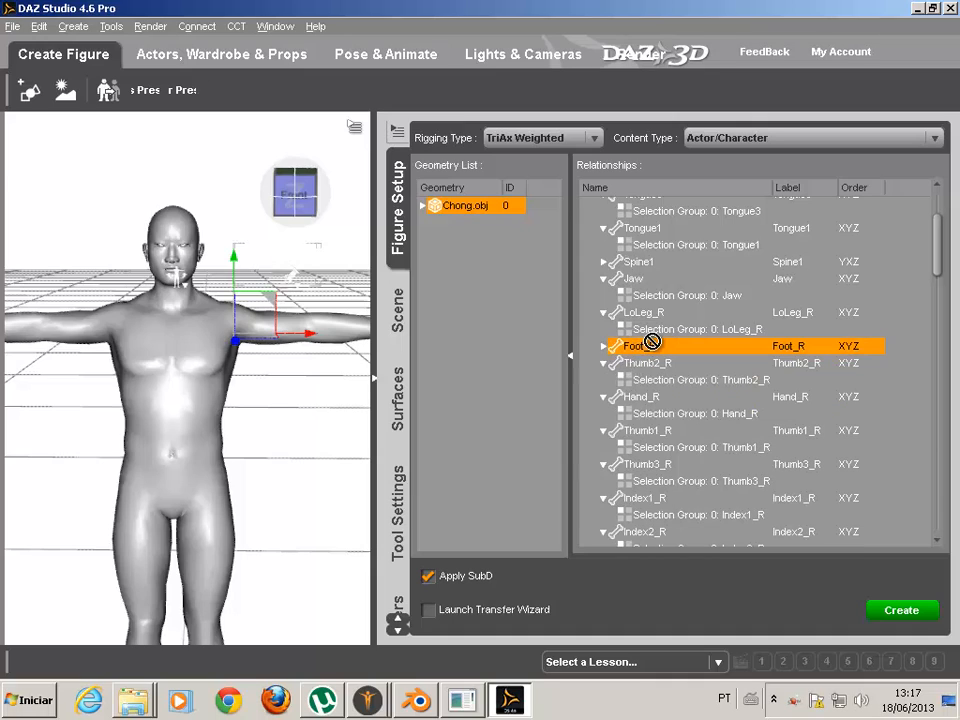
drag(668, 345, 613, 322)
click(603, 313)
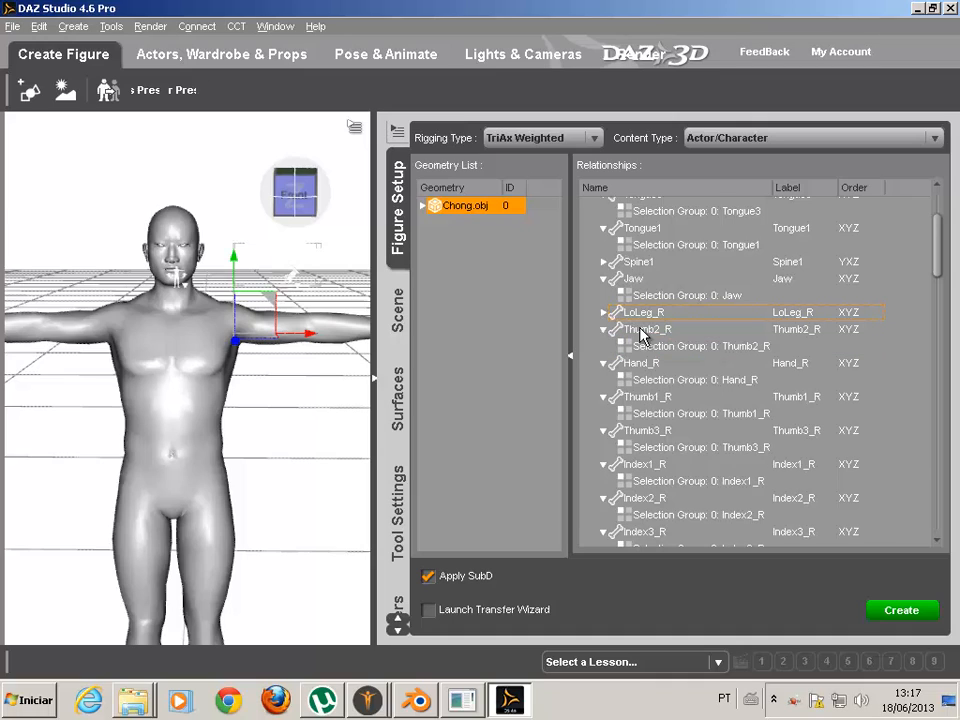
- Look through the whole relationships list down to the left arm bones to examine which bones are still unparented
scroll(668, 330, up, 1)
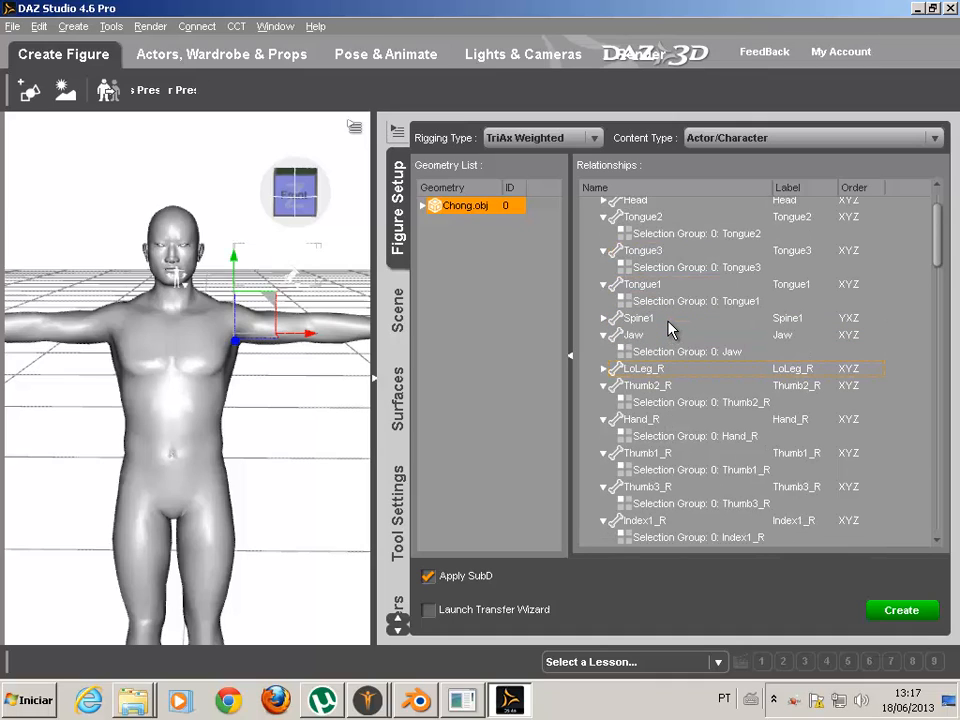
scroll(668, 330, down, 1)
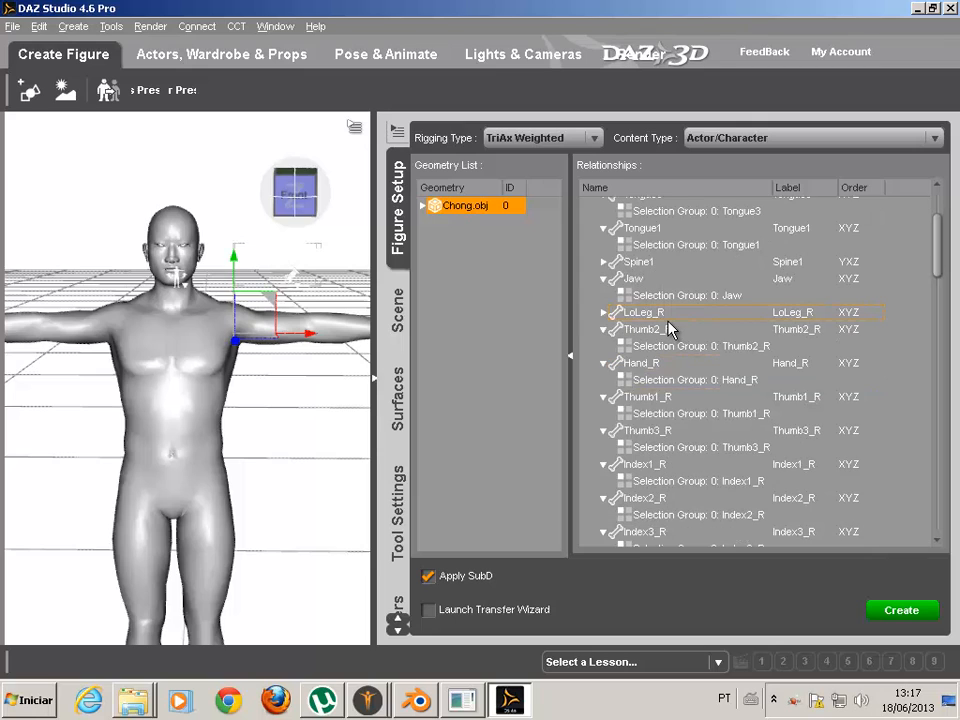
scroll(668, 330, down, 9)
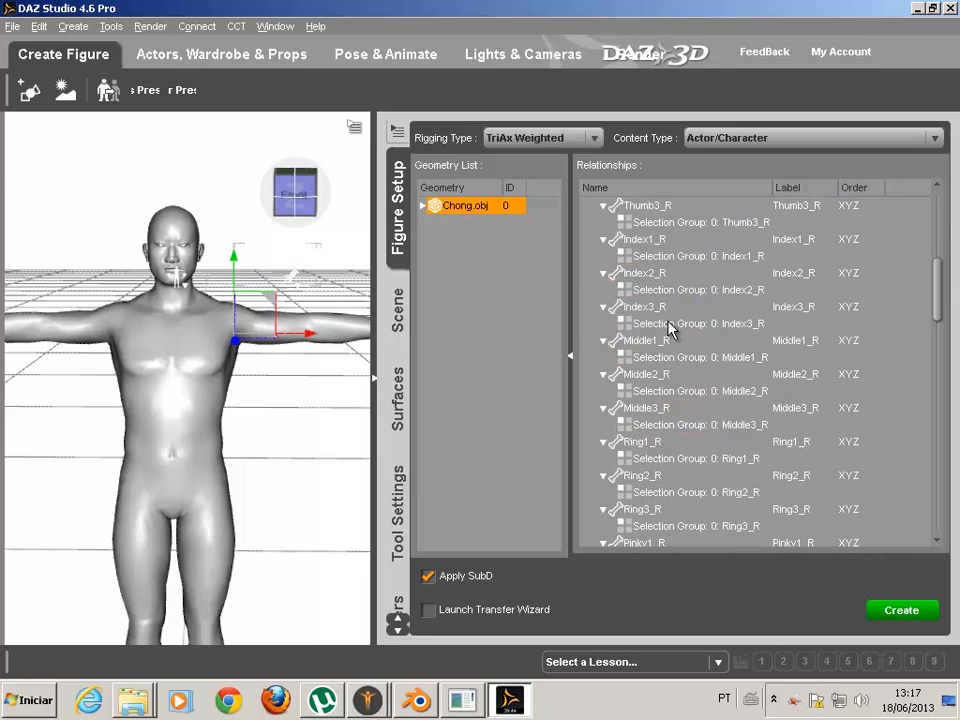
scroll(668, 330, down, 11)
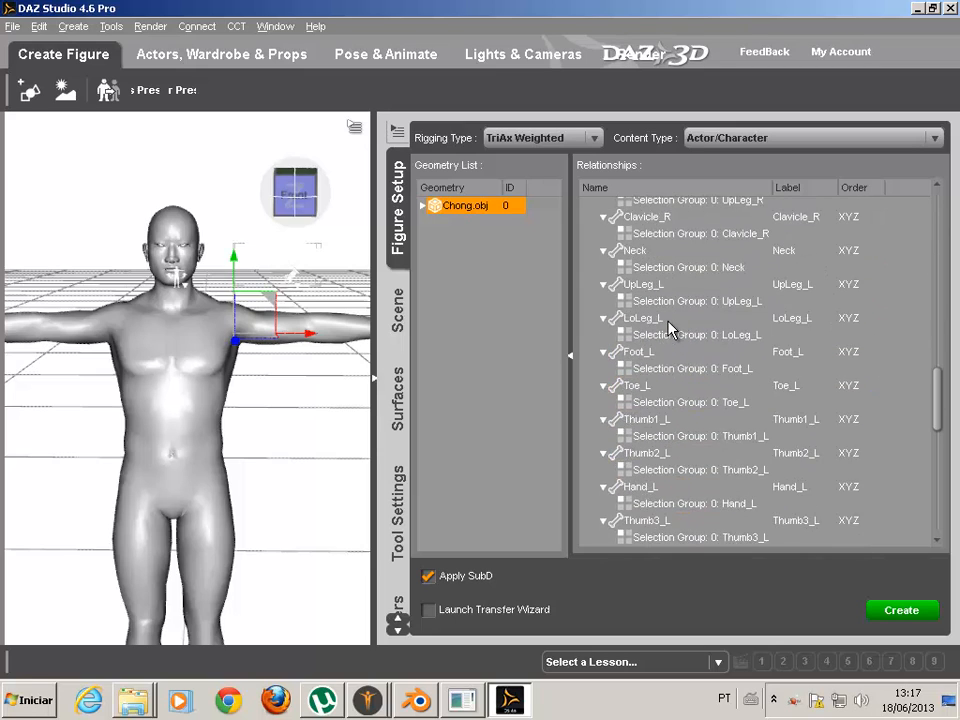
scroll(668, 330, down, 4)
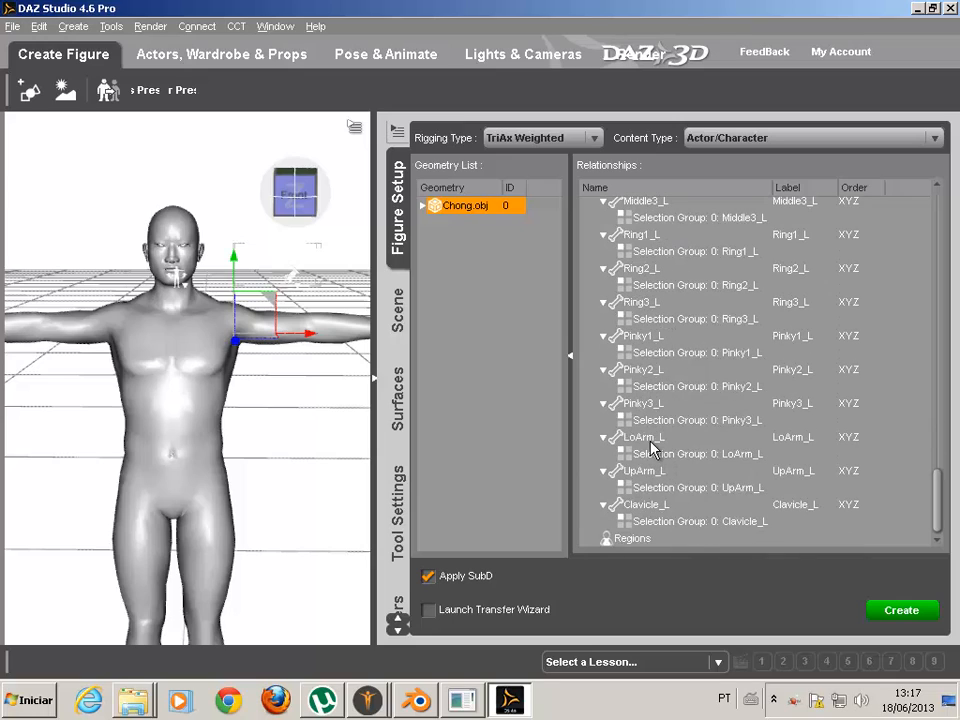
drag(642, 438, 662, 425)
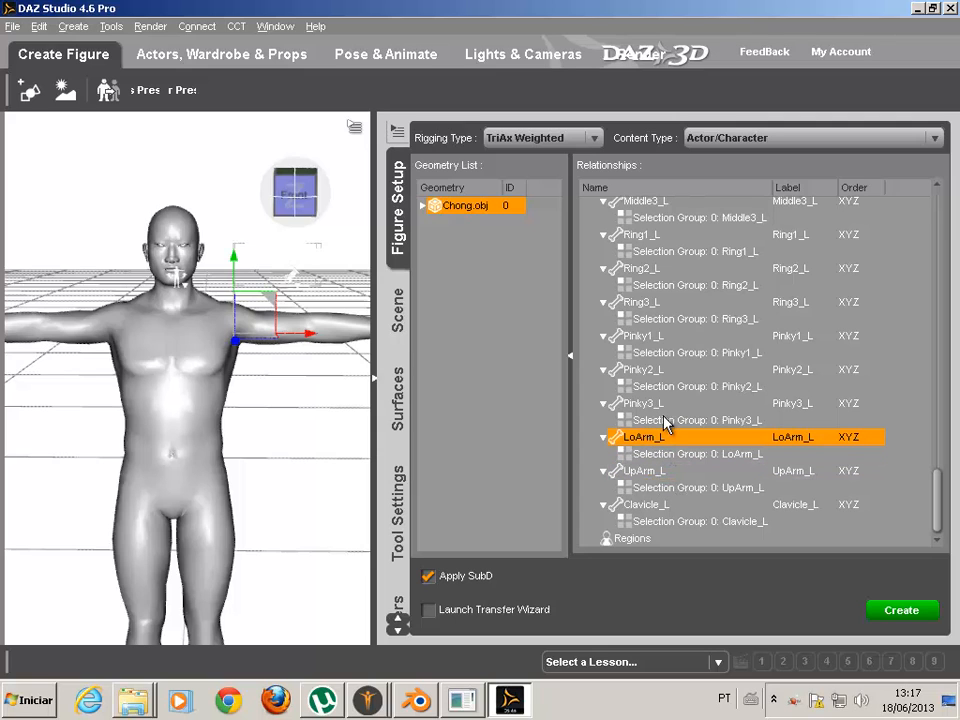
scroll(666, 425, up, 15)
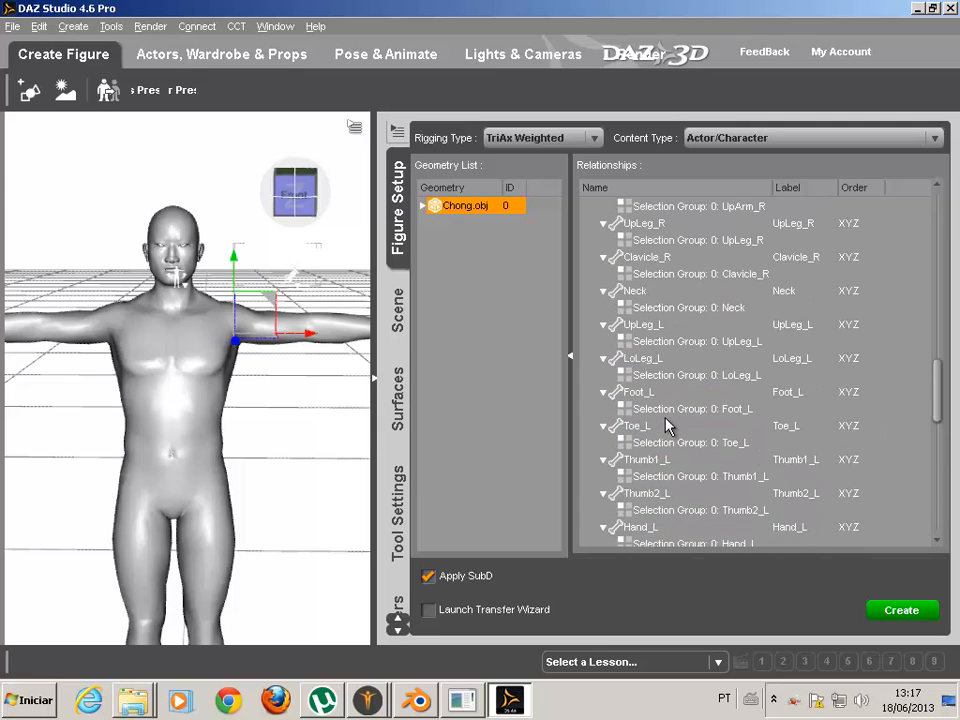
scroll(666, 425, up, 12)
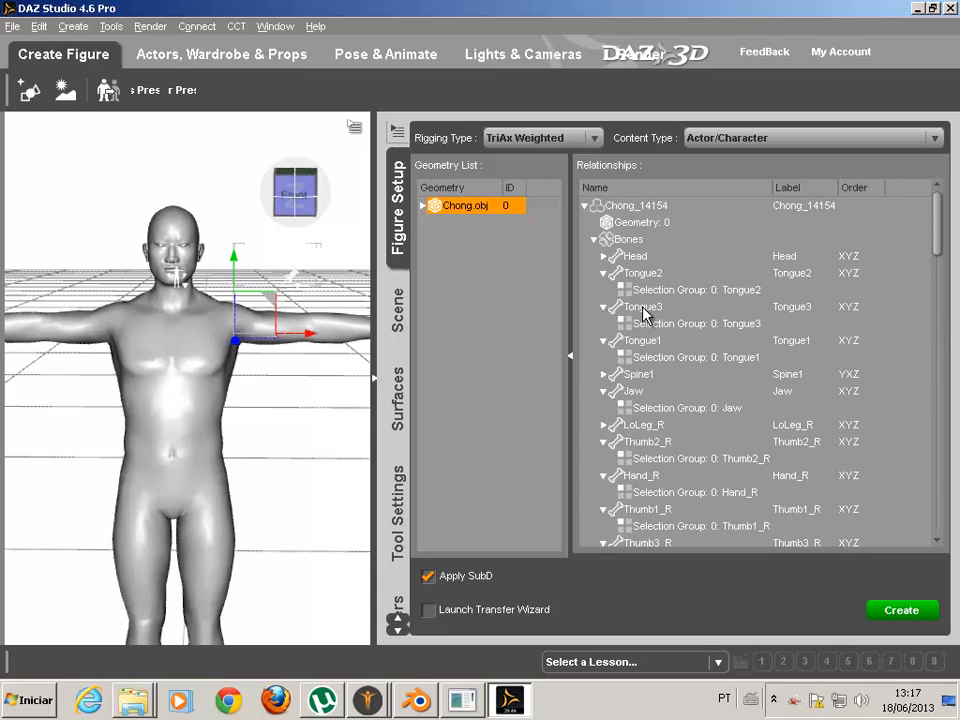
- Chain the tongue bones by parenting Tongue3 under Tongue2 and Tongue2 under Tongue1, and collapse the Tongue1 branch
drag(641, 309, 654, 344)
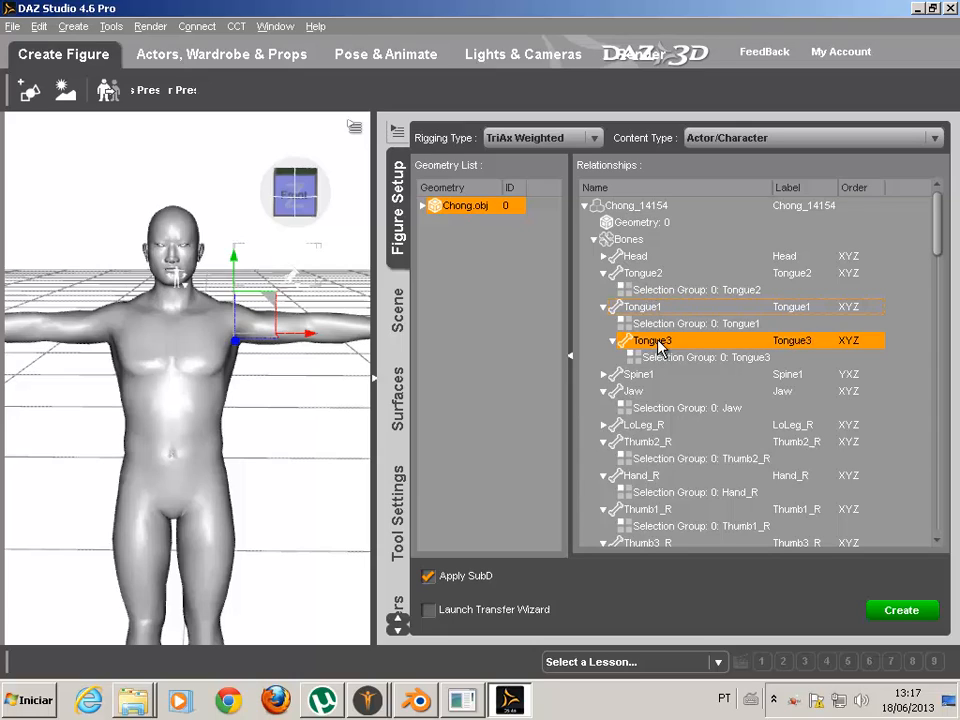
drag(653, 345, 650, 280)
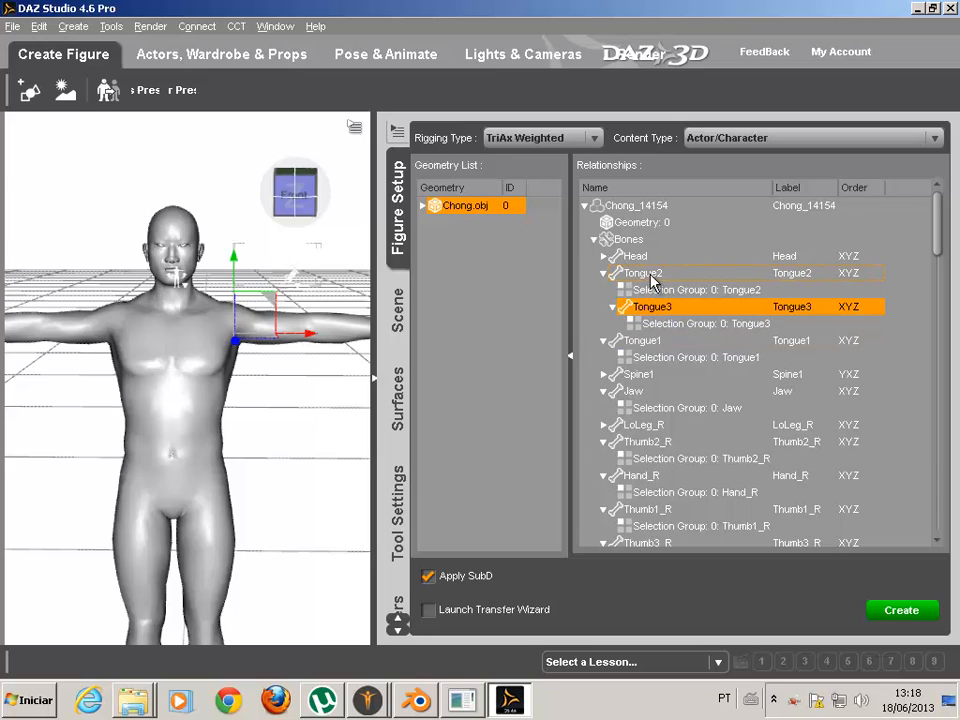
click(643, 276)
drag(665, 345, 662, 342)
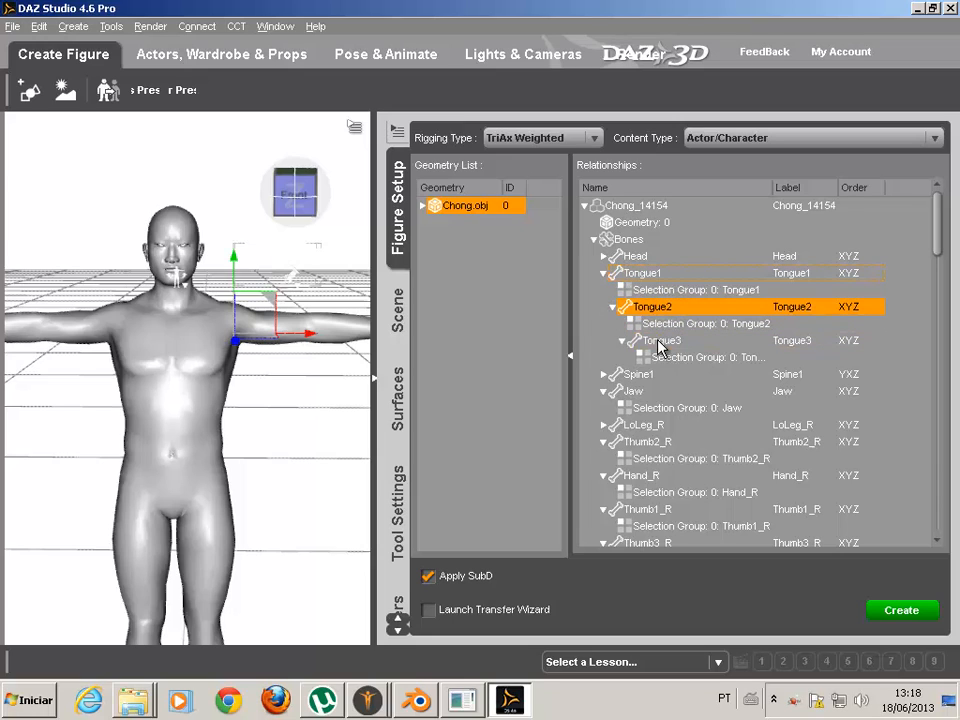
click(604, 273)
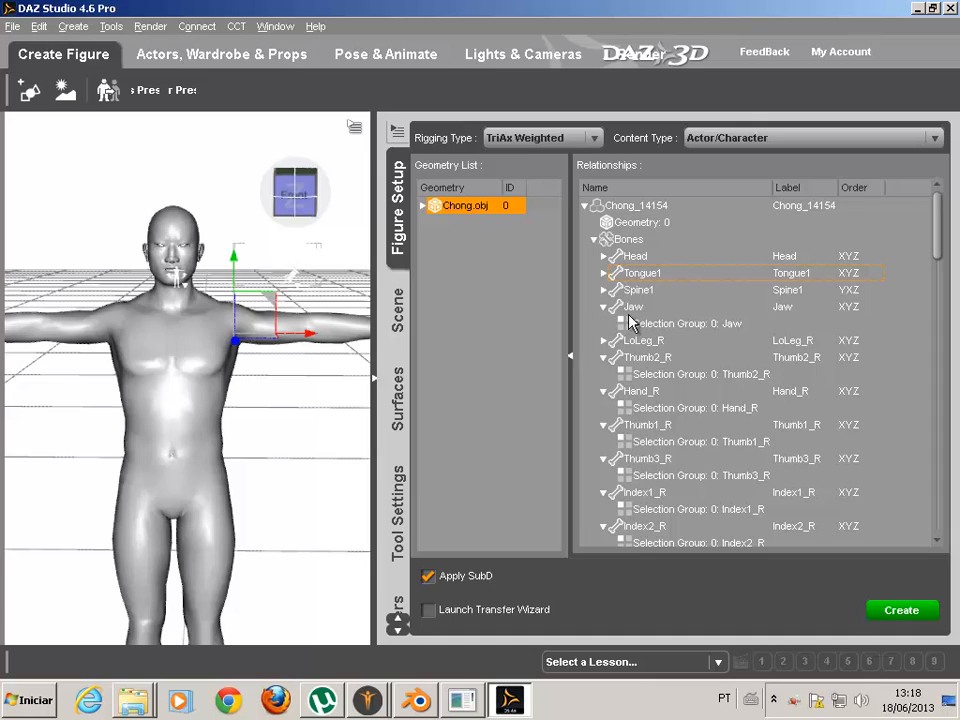
- Collapse the Jaw, Hand_R and right thumb, index and middle finger bones, plus Ring1_R and Ring2_R, in the relationships list
click(603, 307)
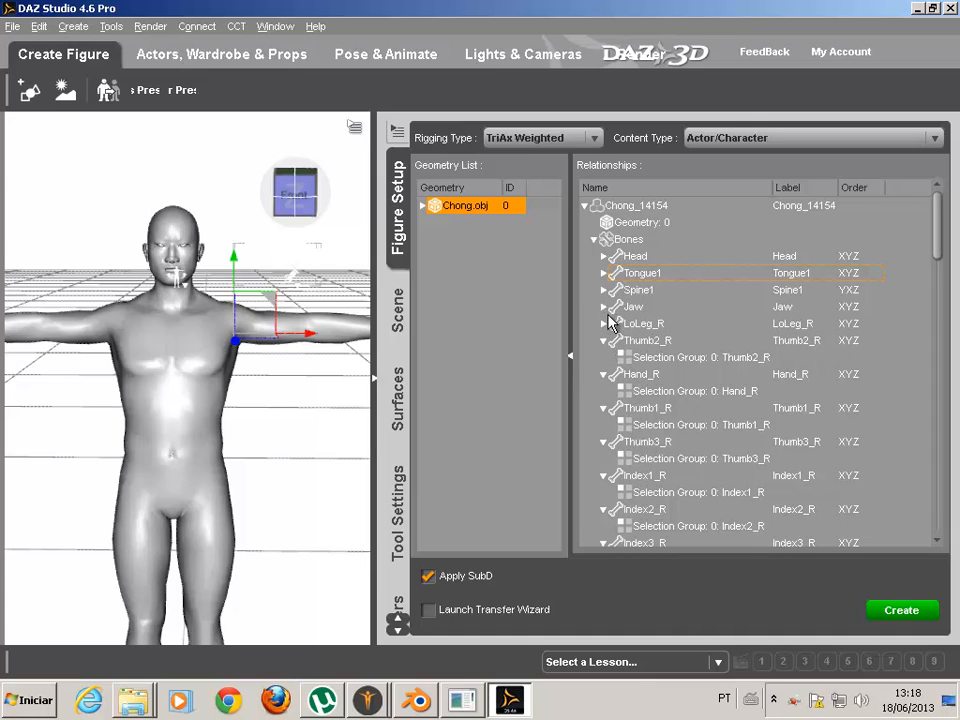
click(604, 341)
click(604, 357)
click(604, 374)
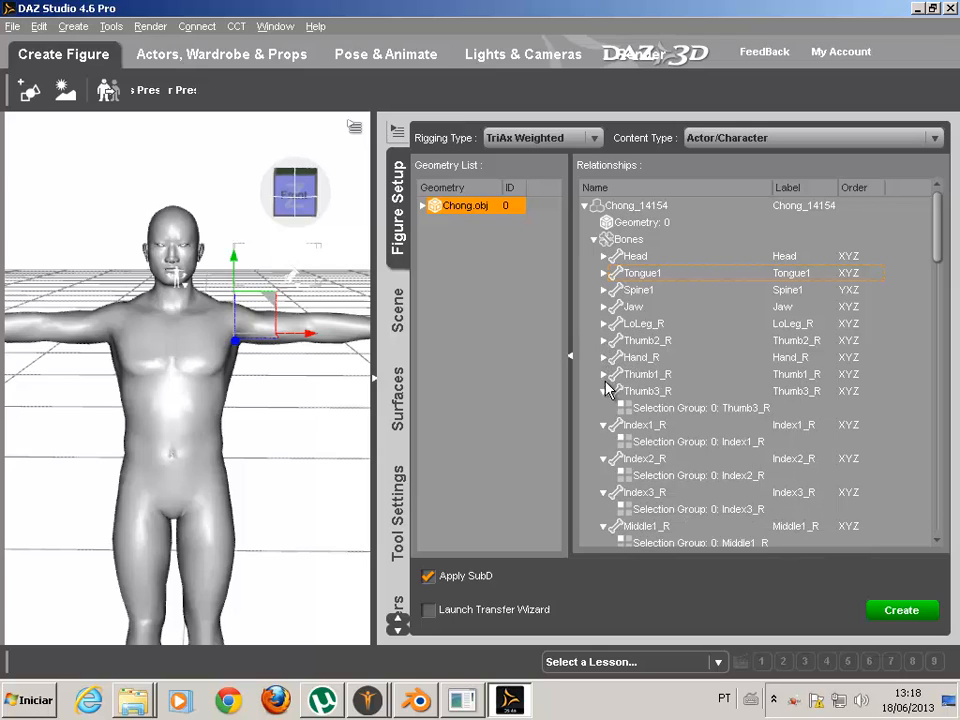
click(604, 391)
click(604, 408)
click(604, 425)
click(604, 441)
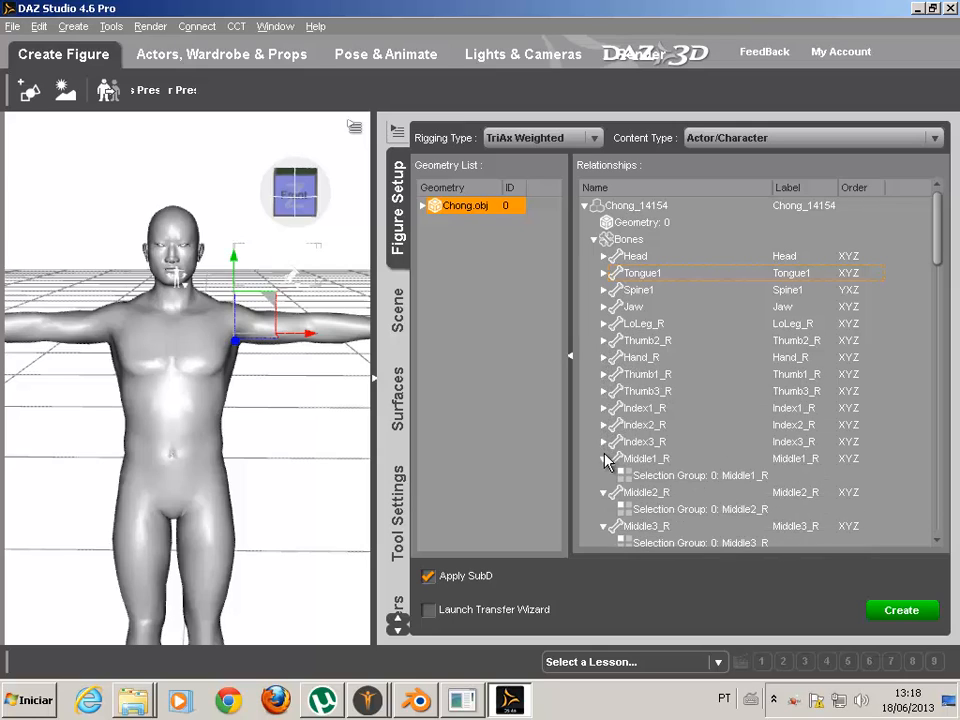
click(604, 458)
click(604, 475)
click(604, 492)
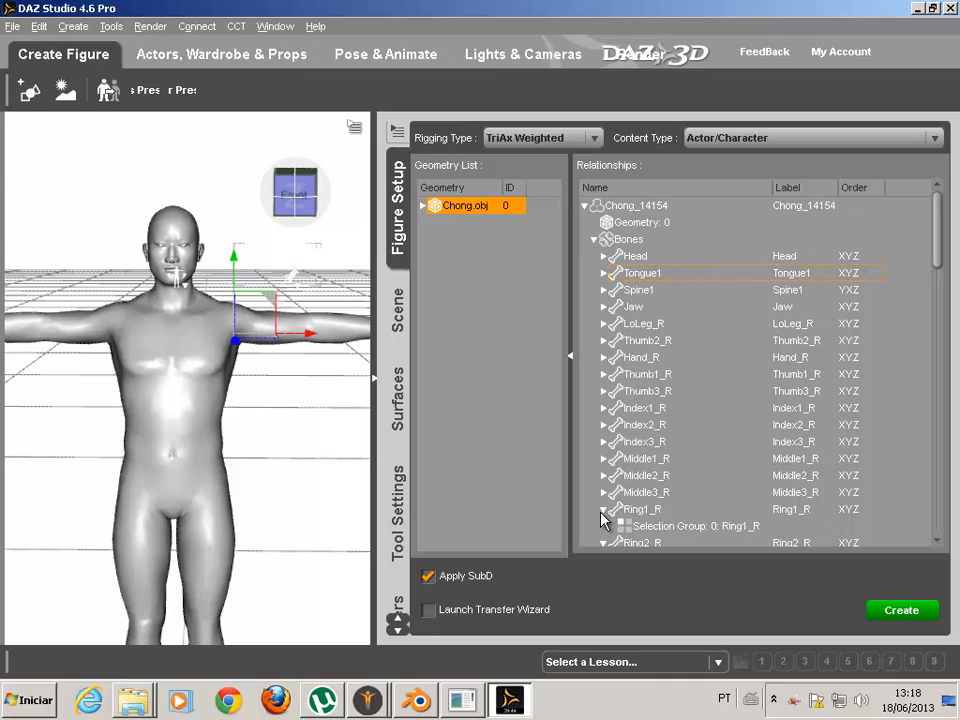
click(604, 509)
click(604, 526)
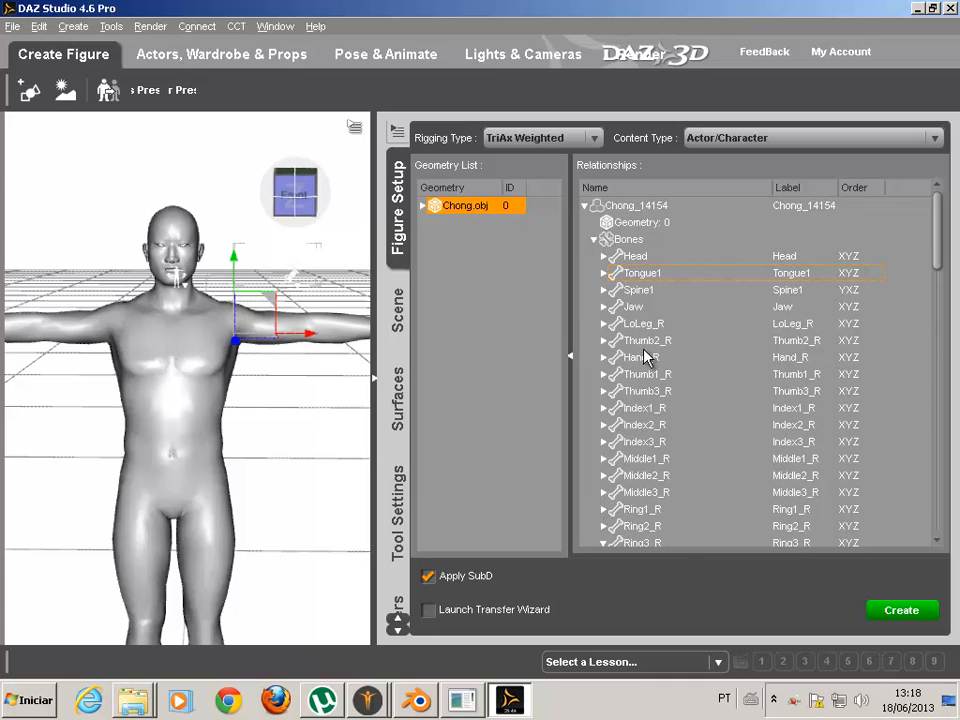
- Collapse Ring3_R, the three right pinky bones, LoArm_R, Hips and UpArm_R in the relationships list
scroll(645, 335, down, 2)
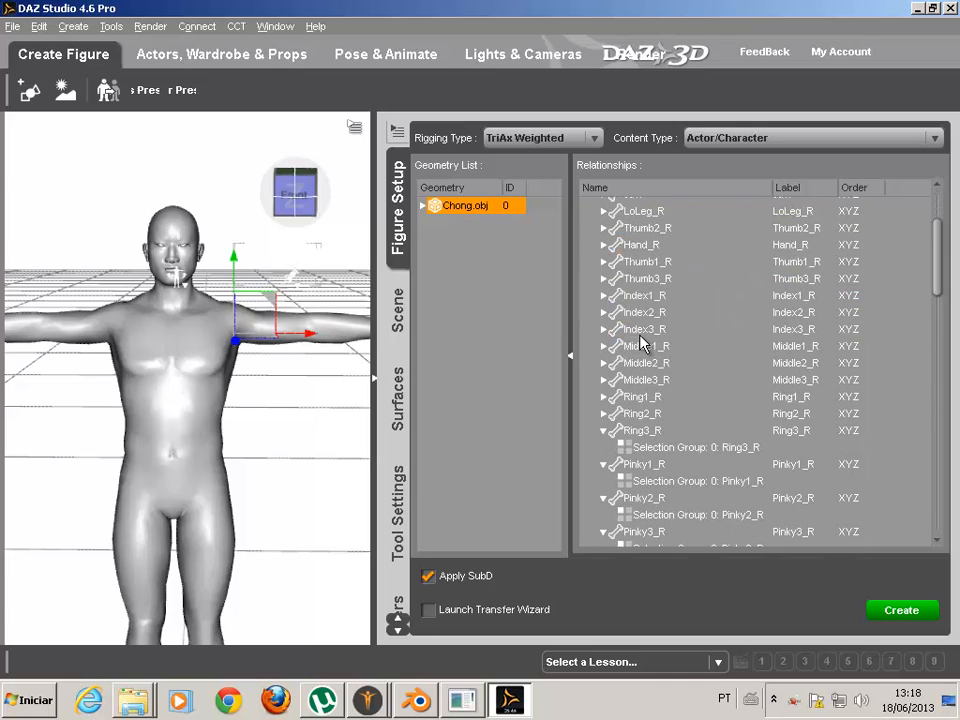
click(604, 431)
click(604, 448)
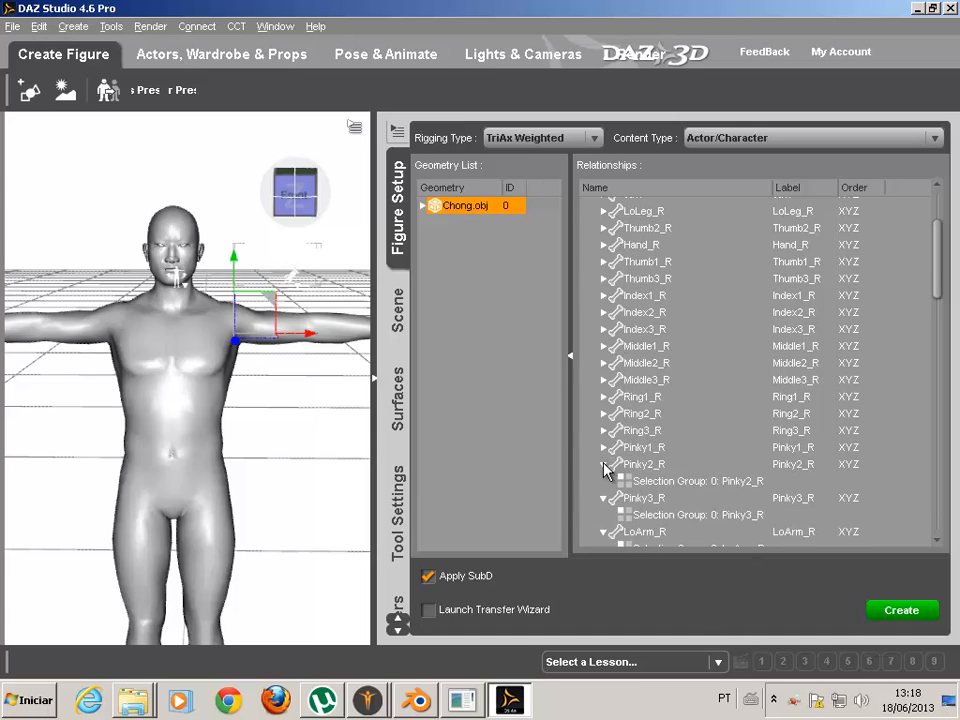
click(604, 465)
click(604, 481)
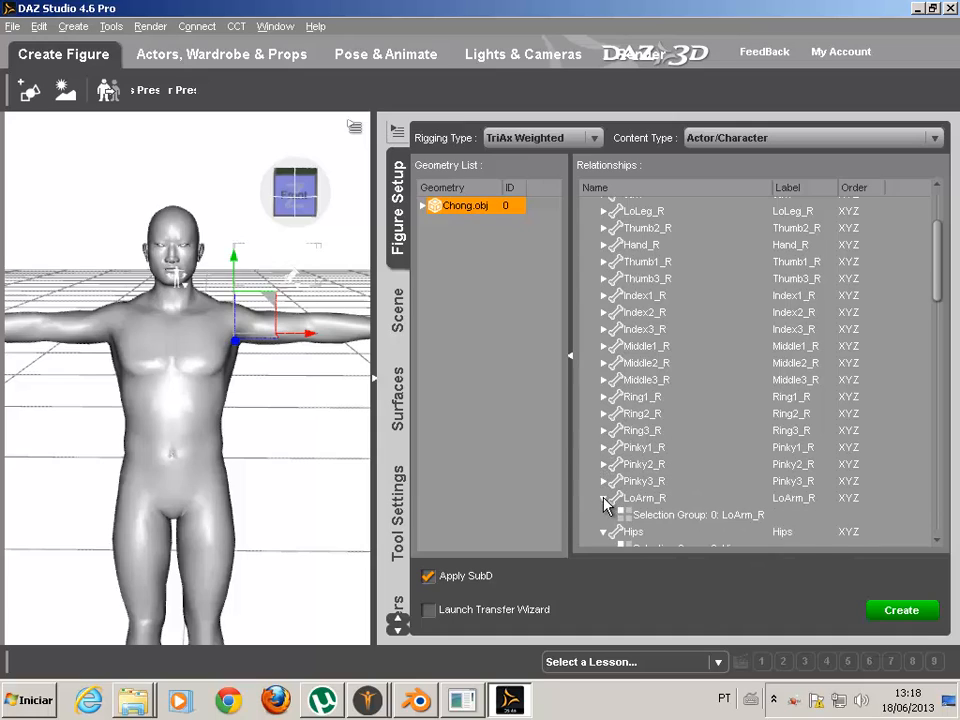
click(604, 498)
click(604, 515)
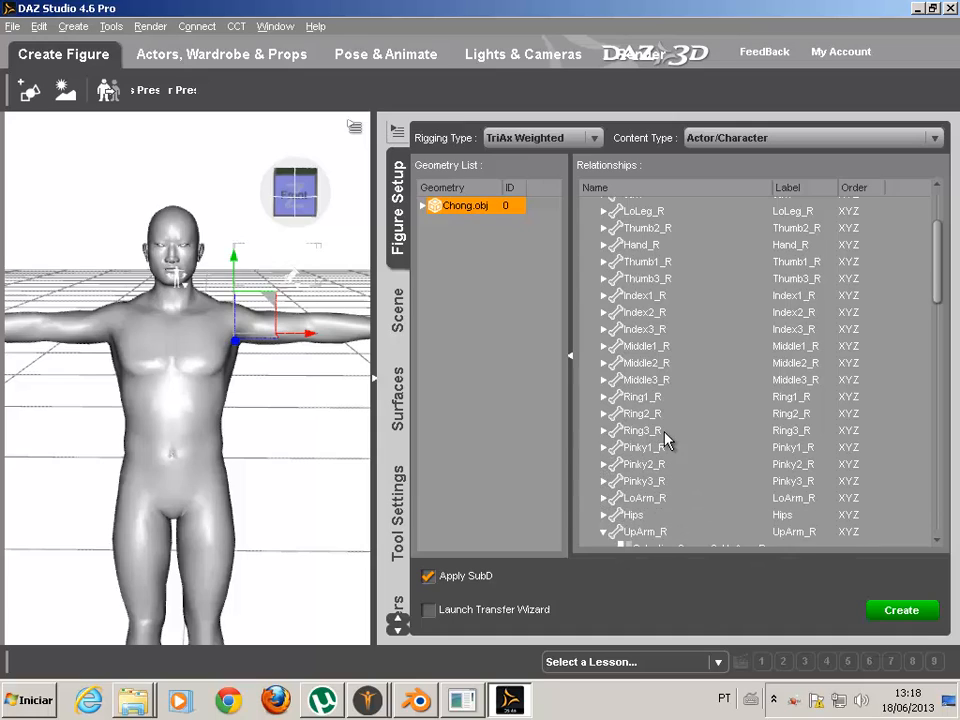
click(606, 532)
scroll(625, 500, down, 2)
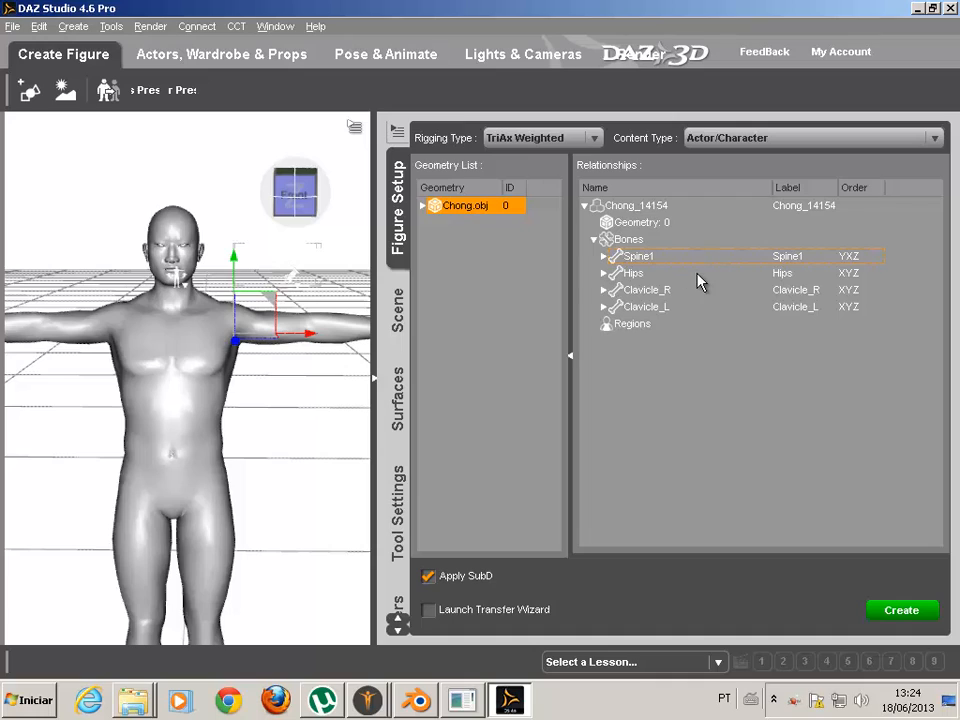
- Compare the Hips branch with the Root, Spine1 and Hips hierarchy of the armature in Blender, and return to DAZ Studio
click(604, 273)
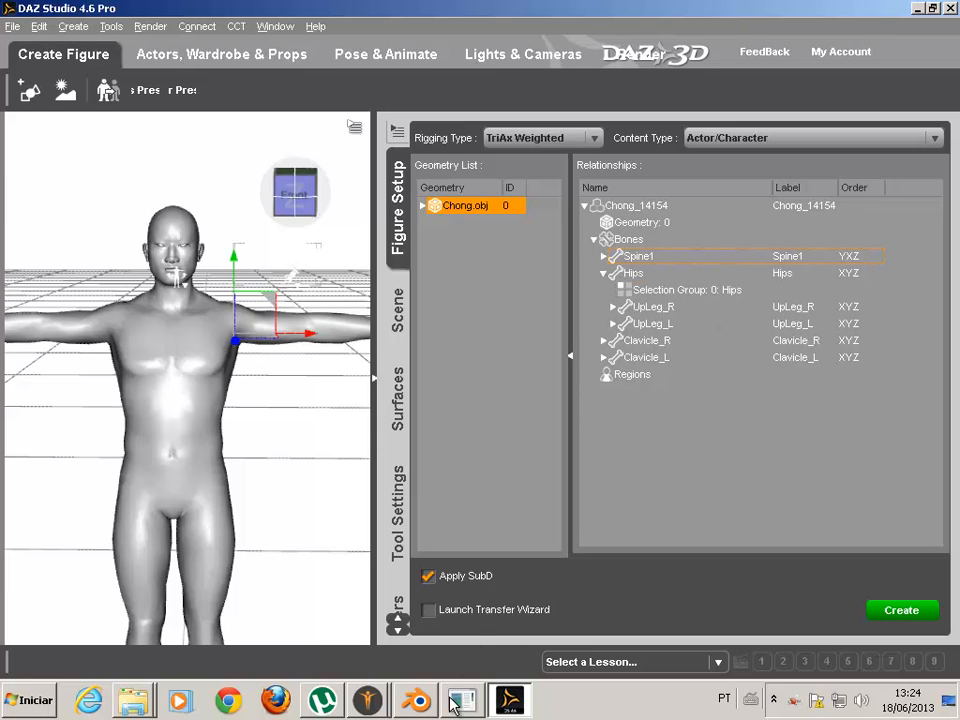
click(417, 700)
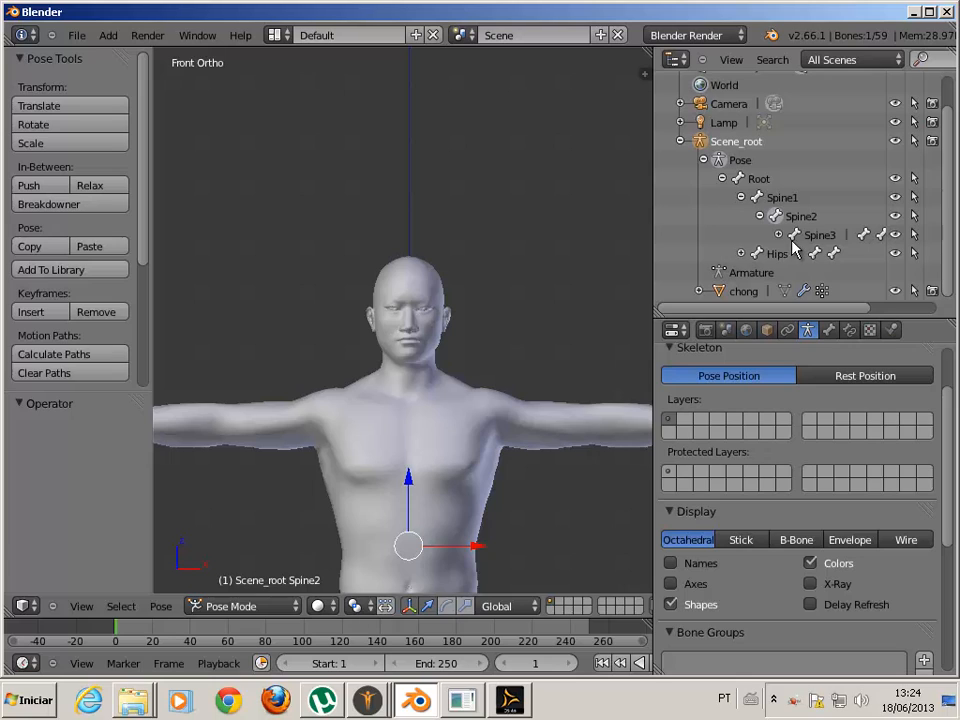
click(743, 201)
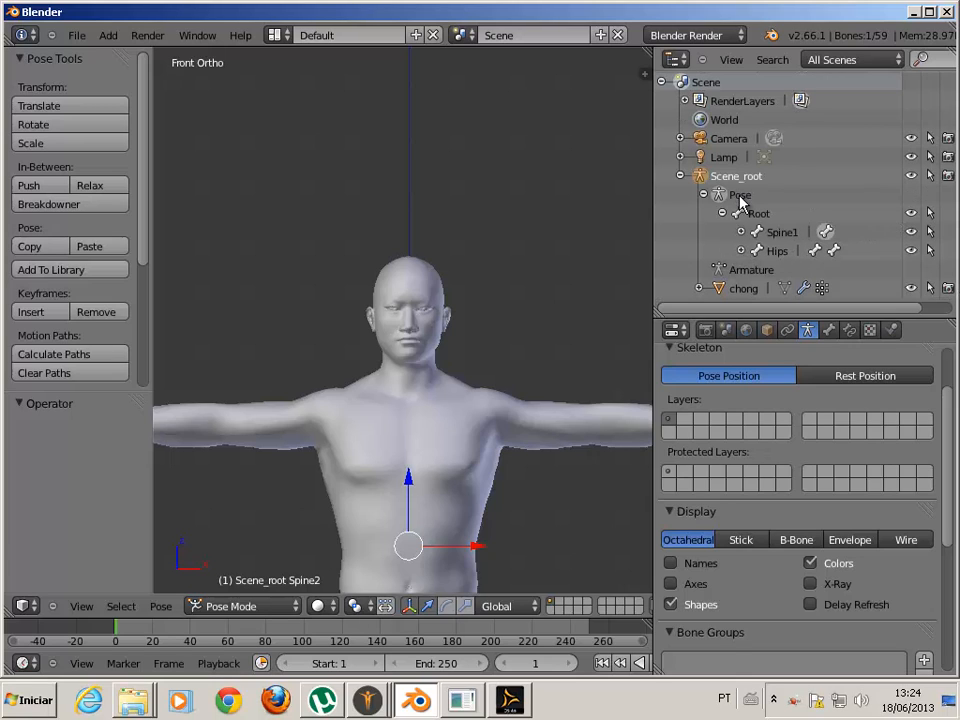
click(780, 254)
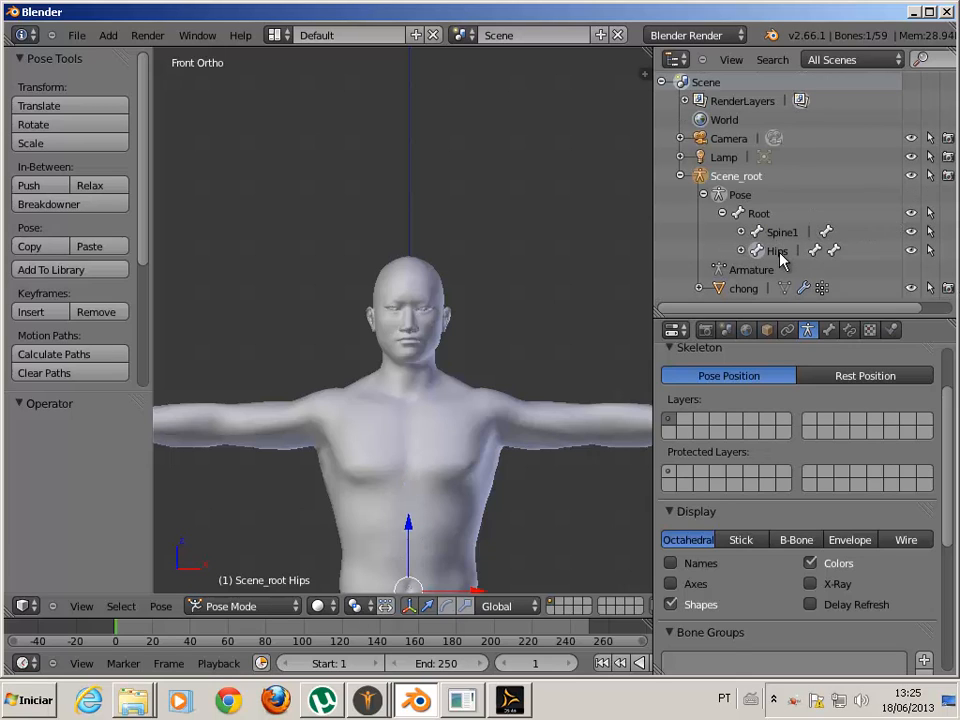
click(511, 700)
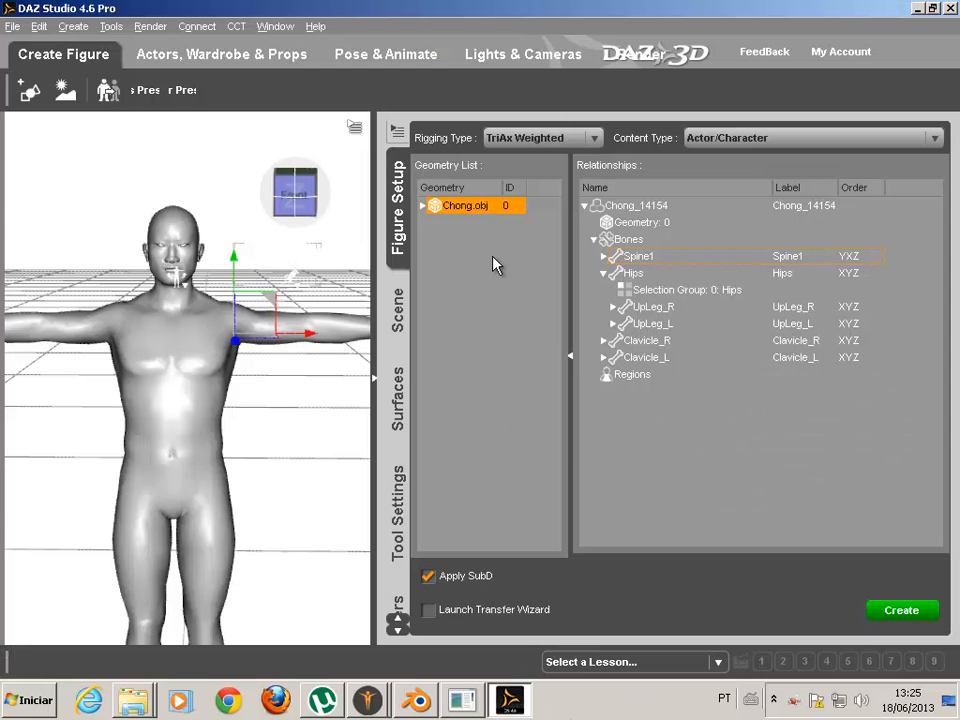
click(603, 272)
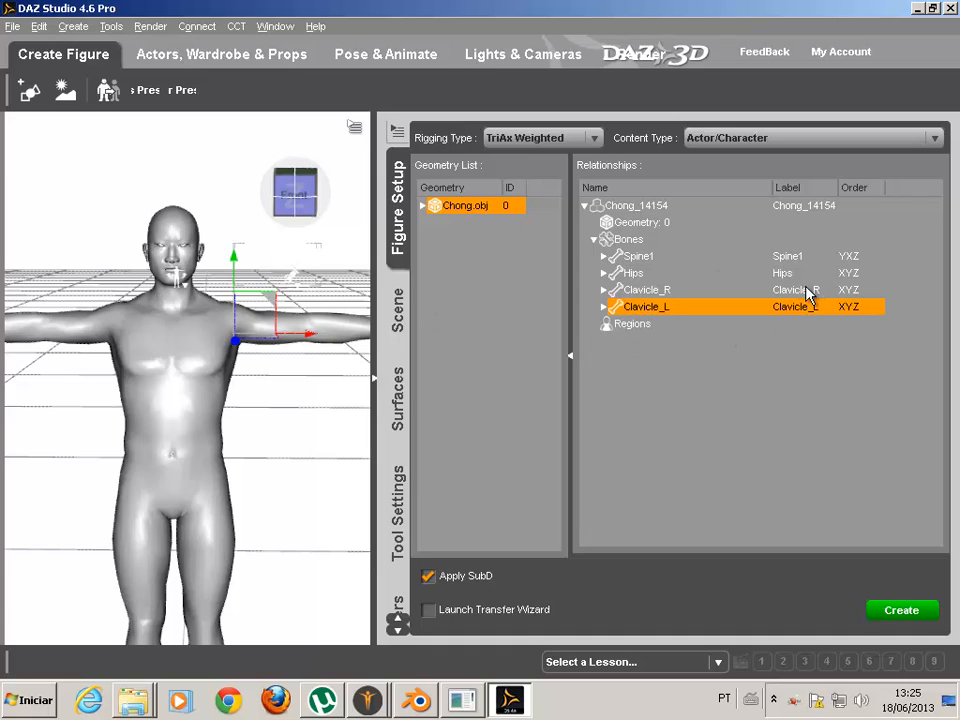
- Set the rotation order of the Hips, UpLeg_R and UpLeg_L bones to YXZ
click(604, 273)
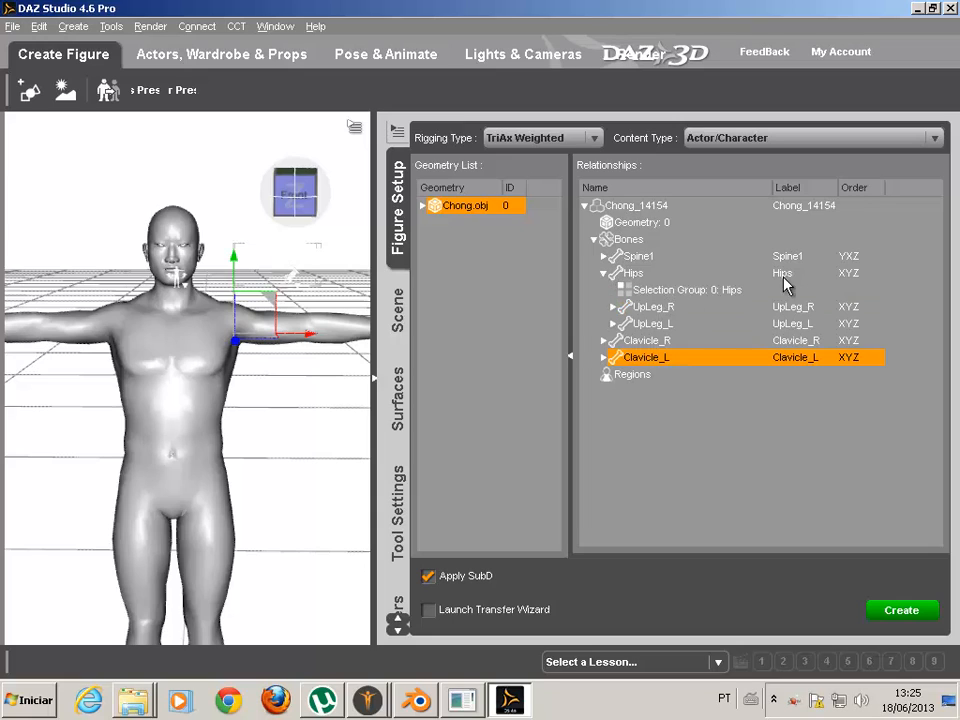
click(848, 275)
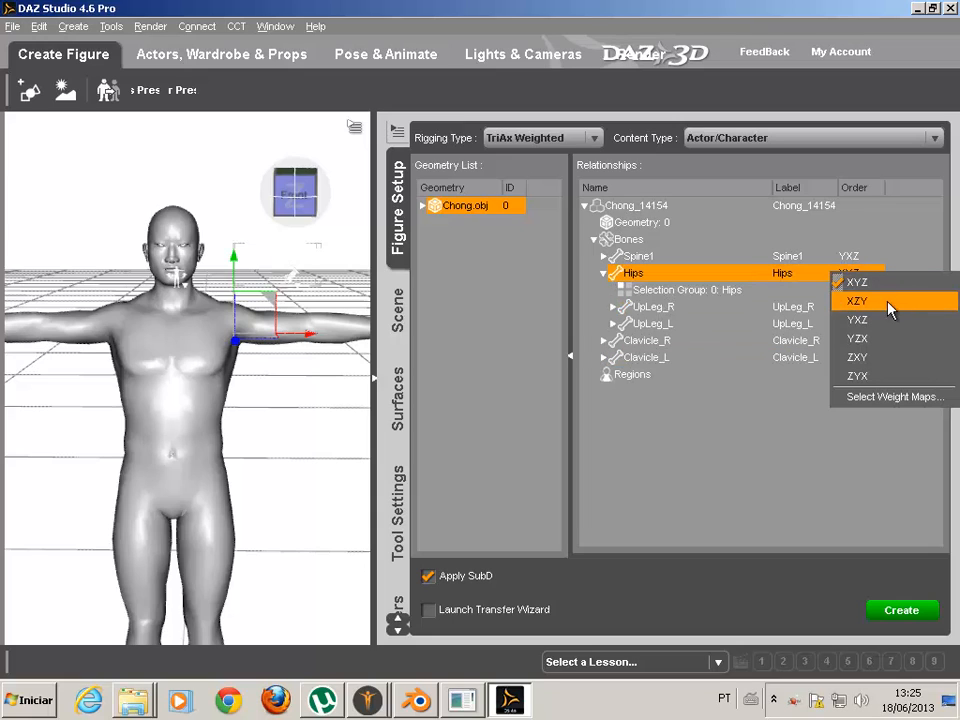
click(862, 320)
click(654, 310)
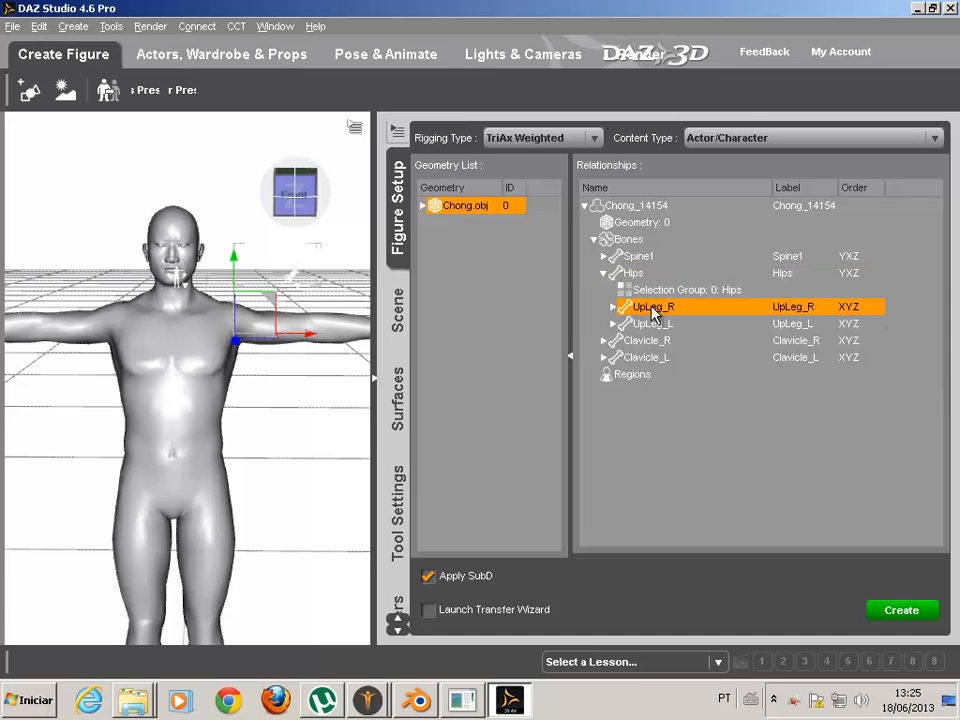
click(848, 308)
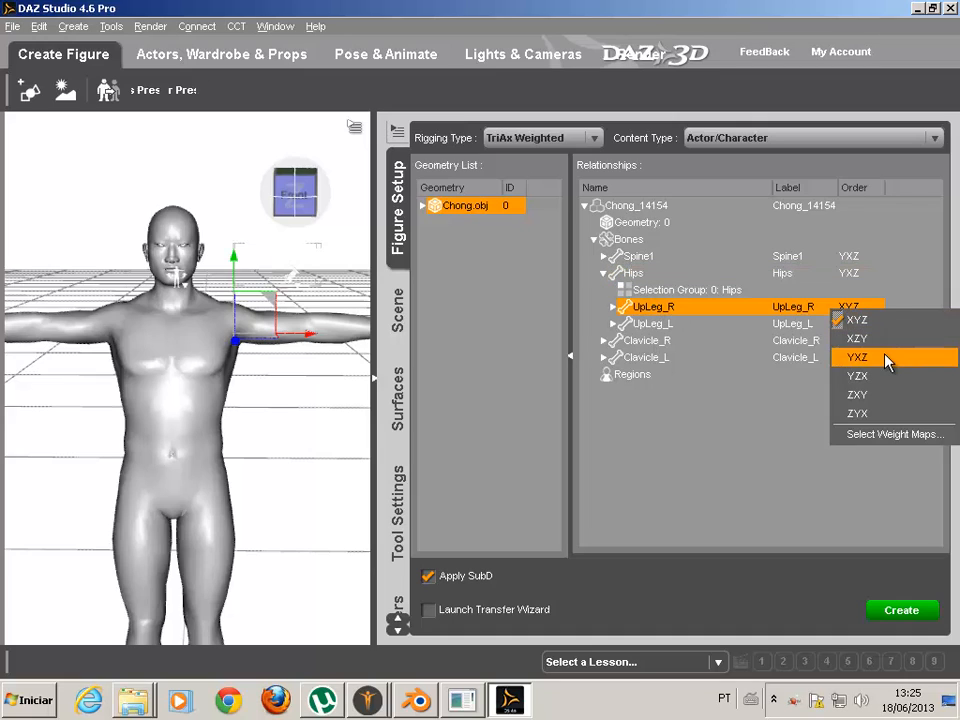
click(887, 360)
click(845, 324)
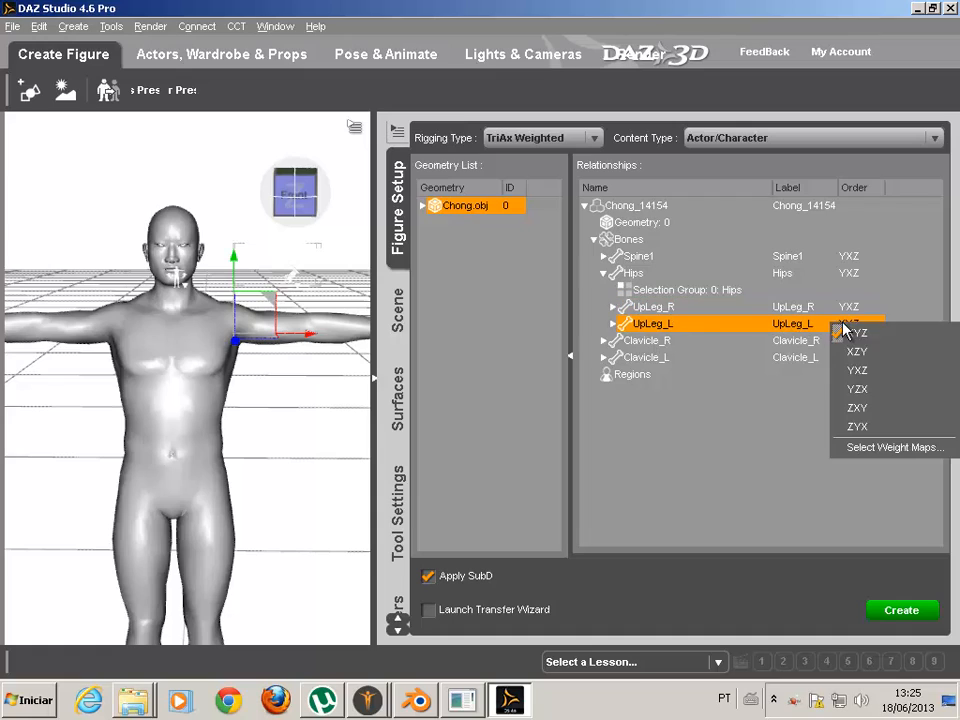
click(857, 370)
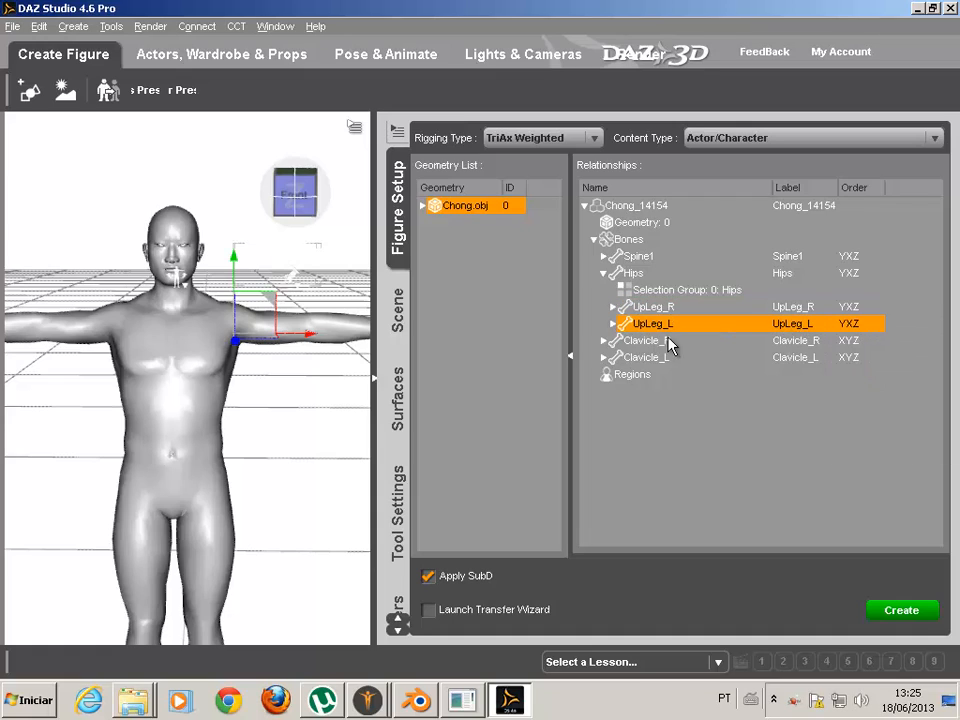
- Set the rotation order of LoLeg_R and Foot_R in the right leg branch to YXZ
click(612, 307)
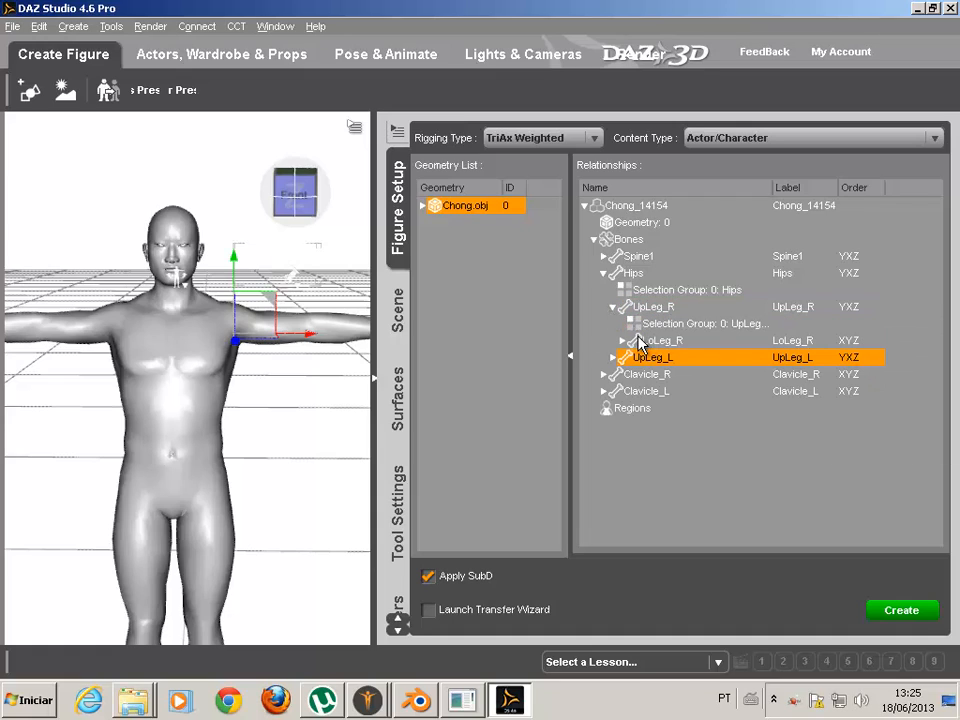
click(845, 342)
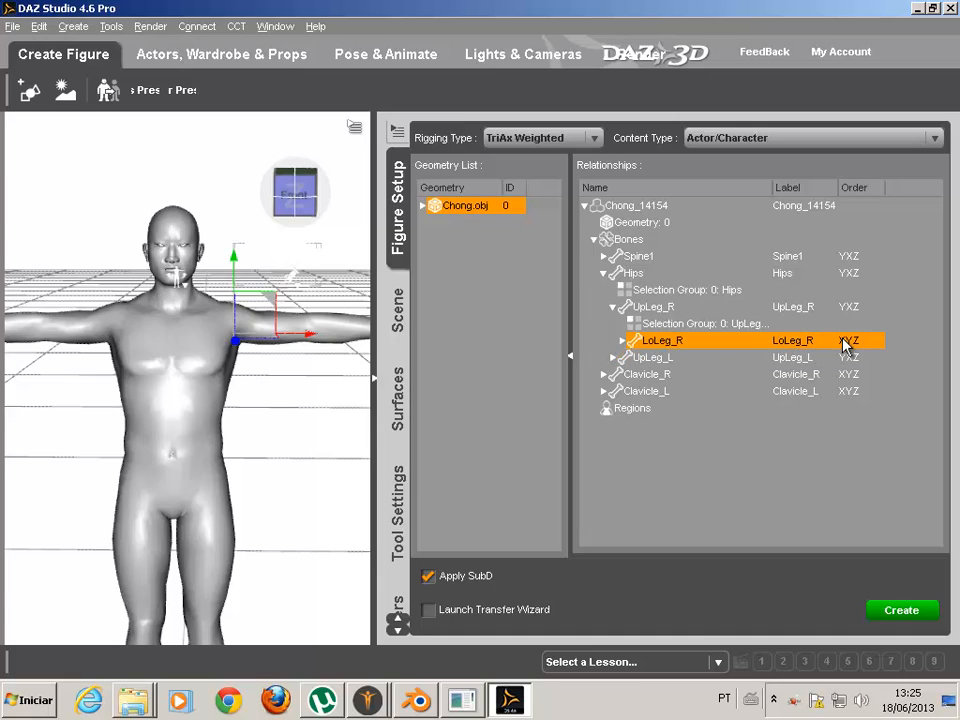
click(847, 339)
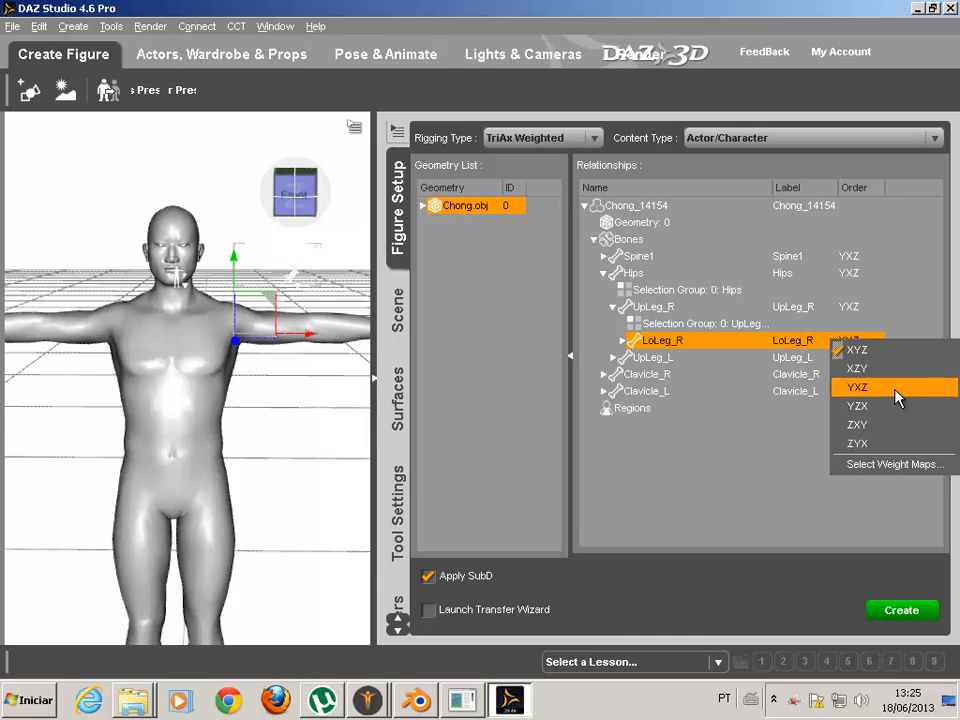
click(896, 390)
click(623, 340)
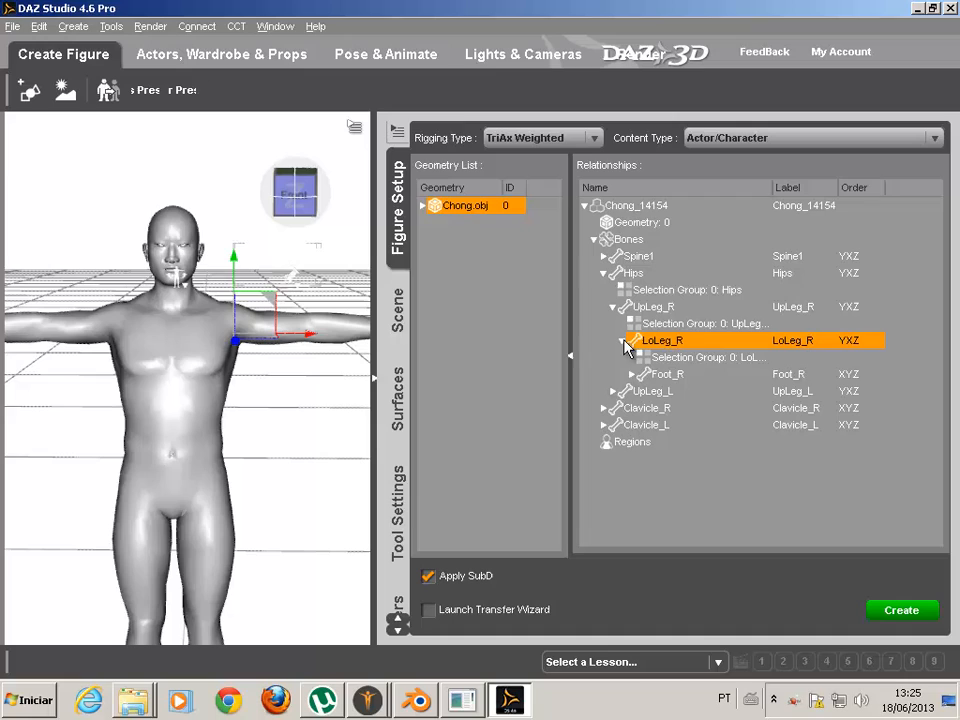
click(855, 377)
click(861, 380)
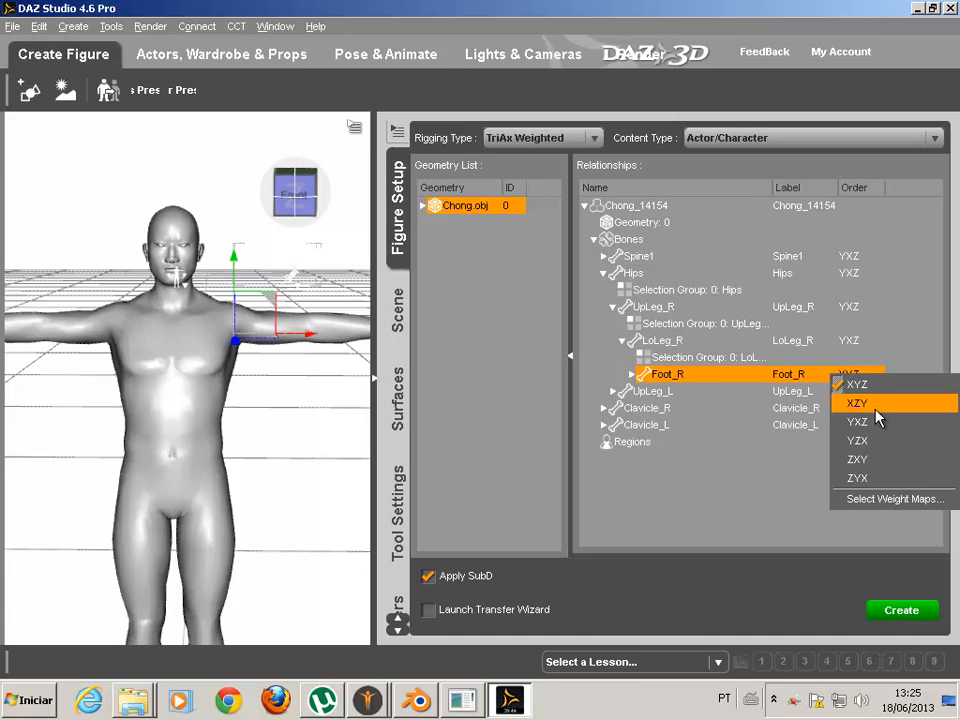
click(876, 421)
- Set the rotation order of Toe_R under Foot_R to YXZ and collapse the right leg branch
click(632, 375)
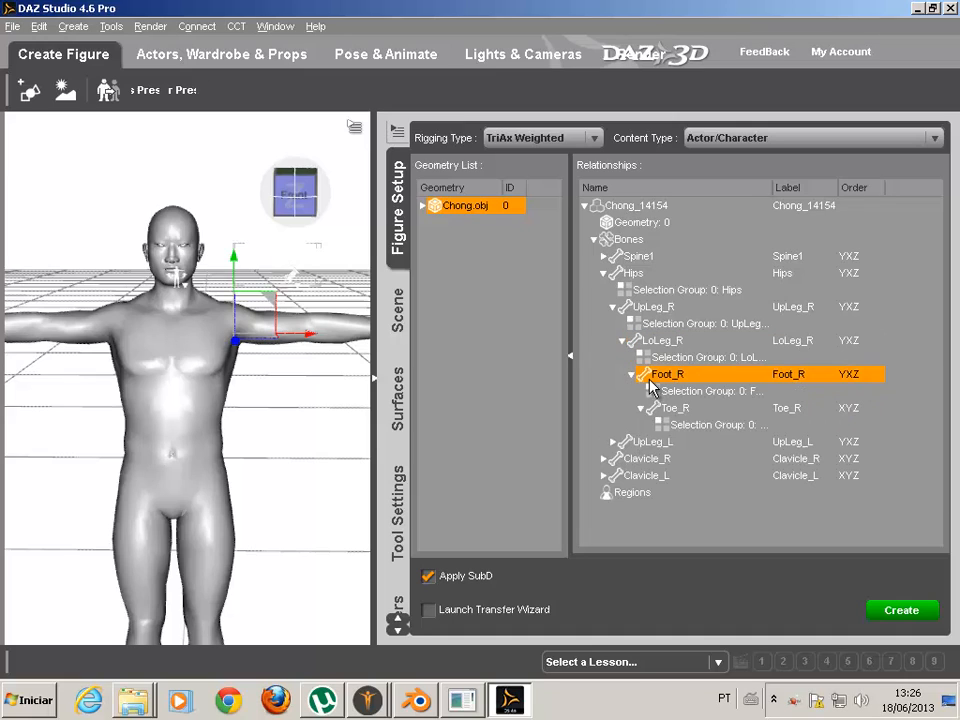
click(856, 411)
click(853, 412)
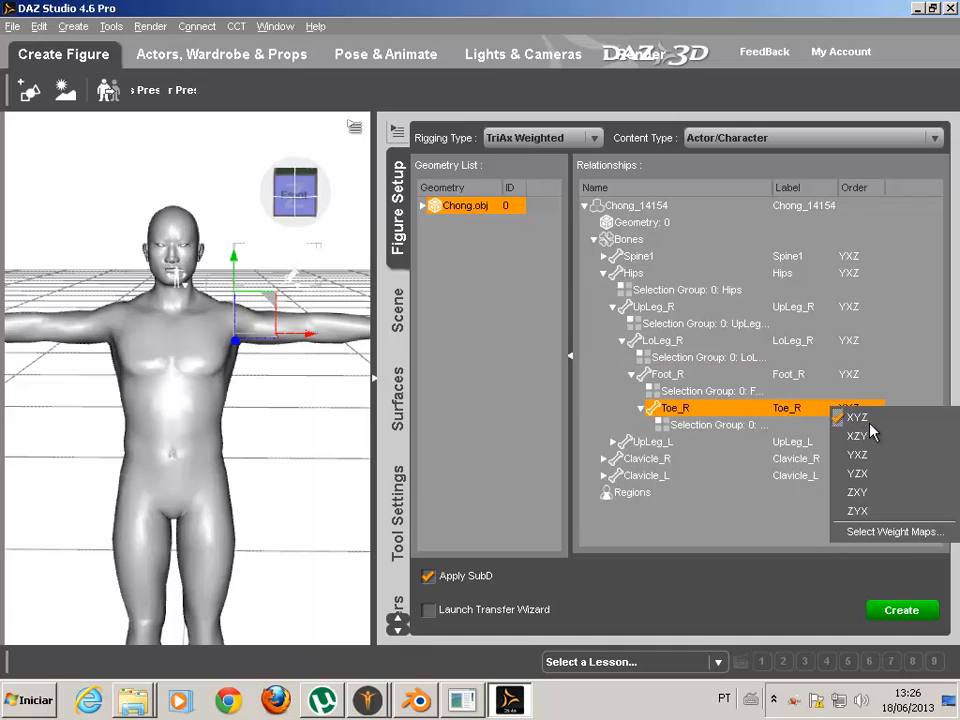
click(878, 456)
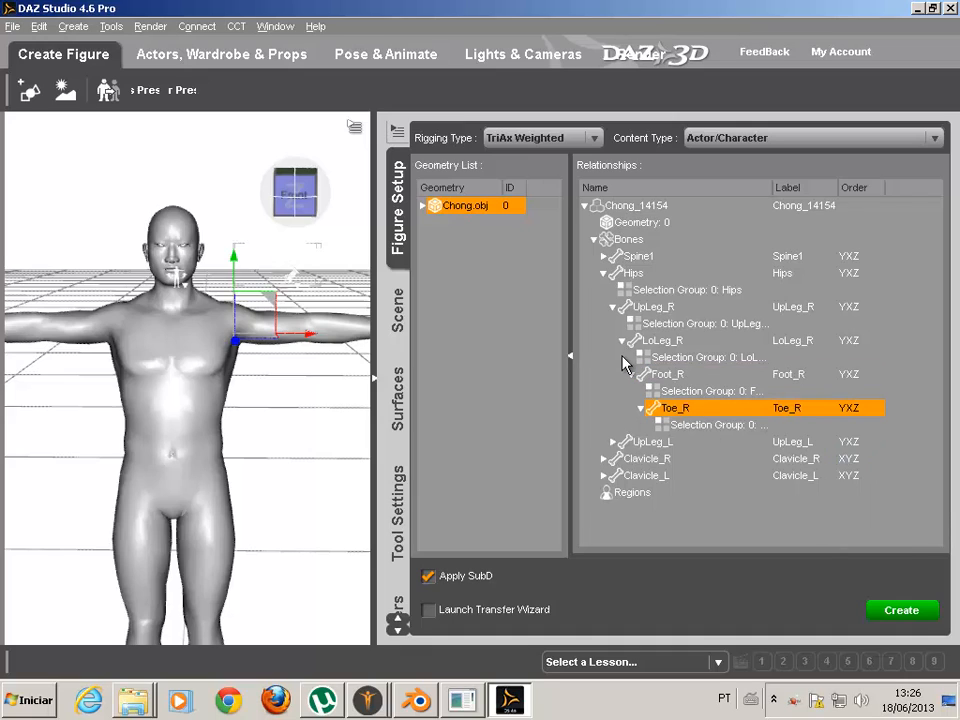
click(622, 341)
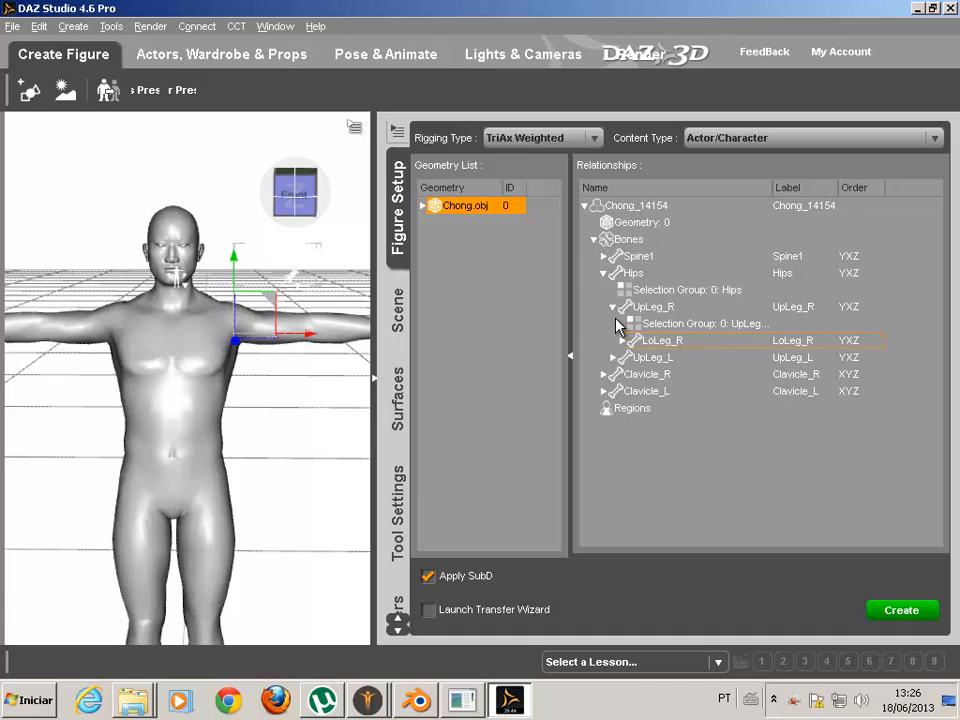
click(613, 308)
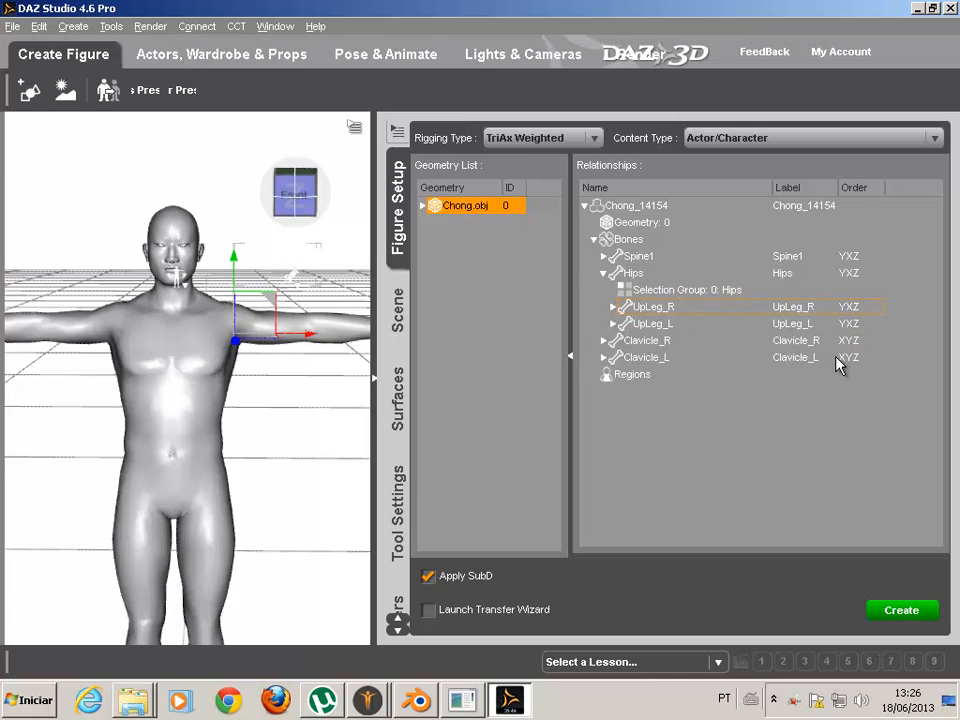
- Set the rotation order of LoLeg_L, Foot_L and Toe_L to YXZ and collapse the left leg branch
click(613, 324)
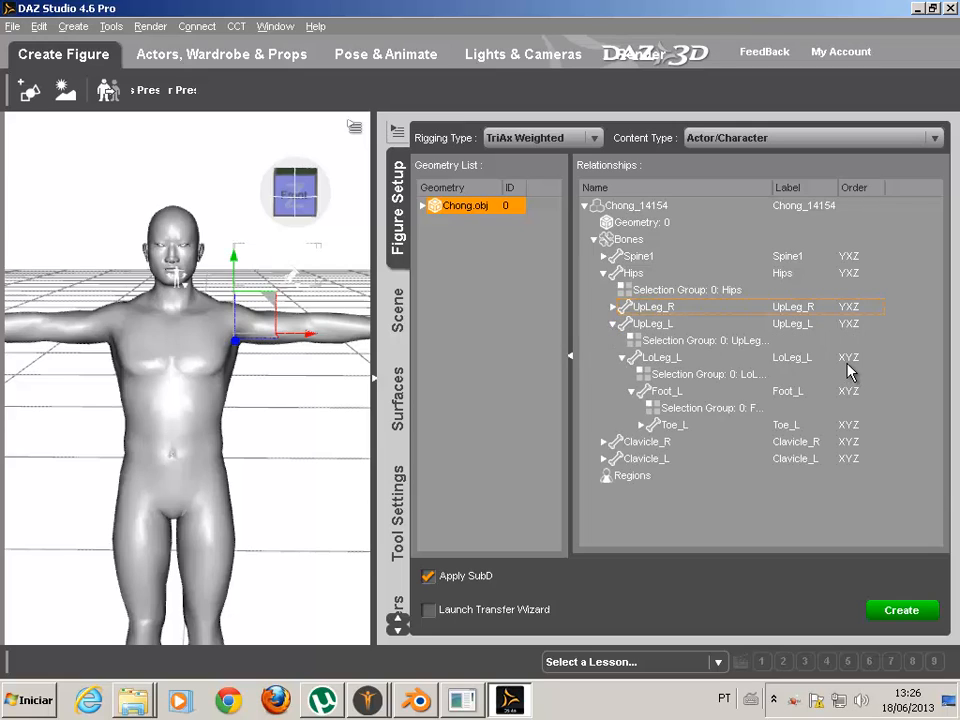
click(848, 360)
click(848, 362)
click(855, 405)
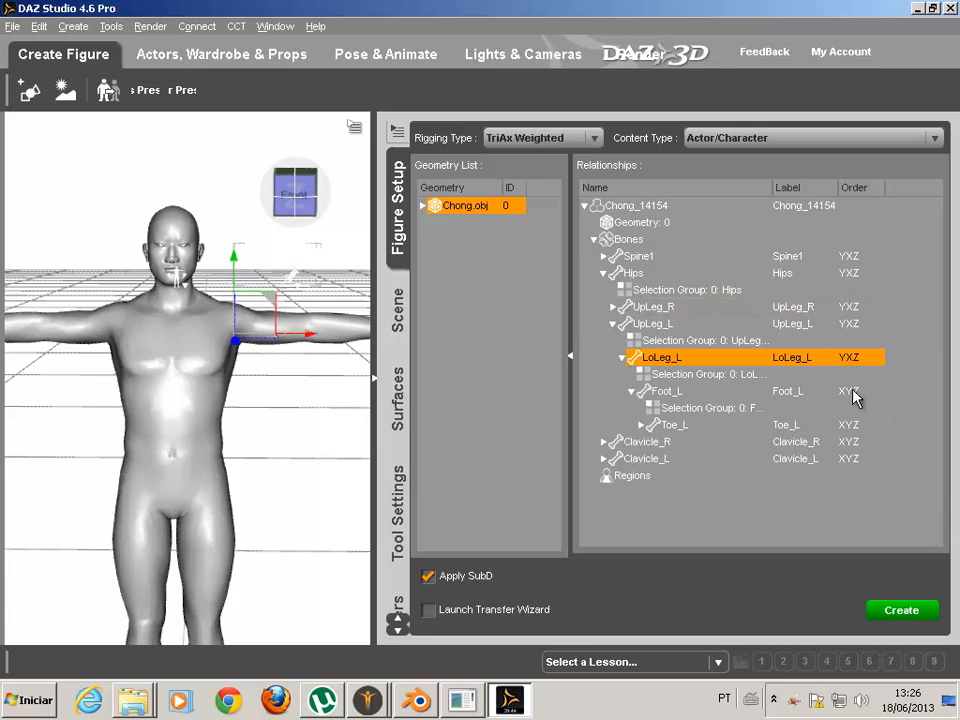
click(848, 391)
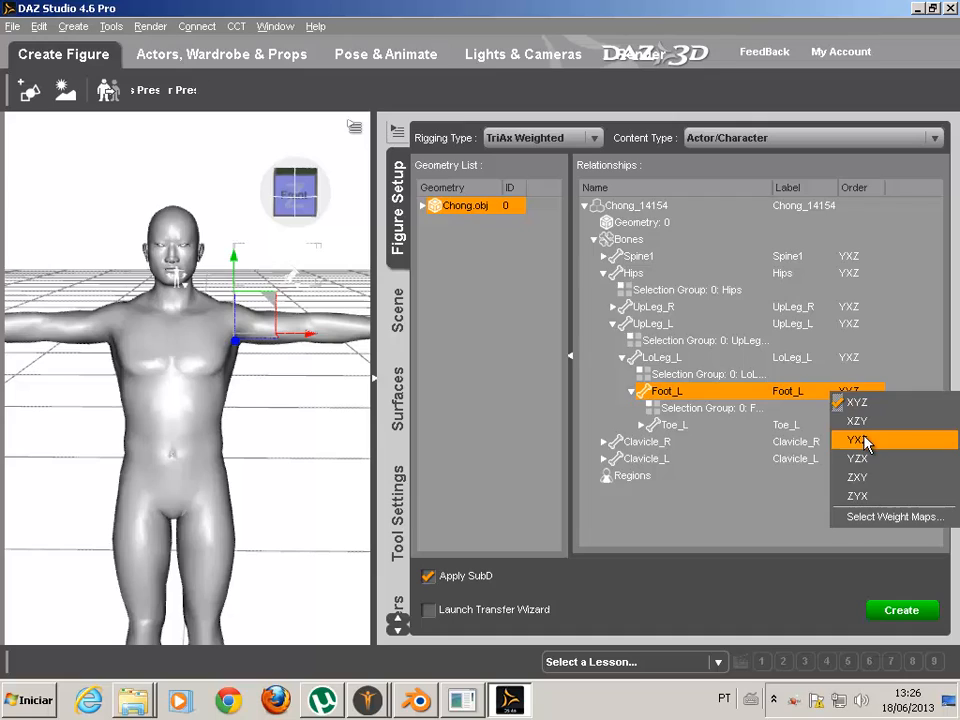
click(858, 440)
click(846, 425)
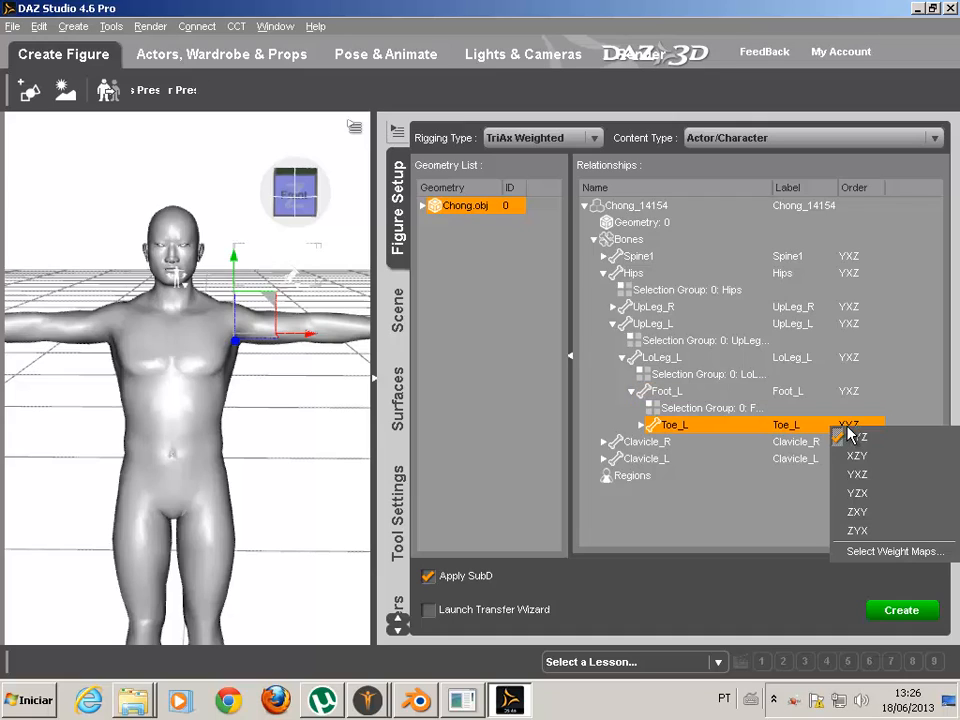
click(860, 476)
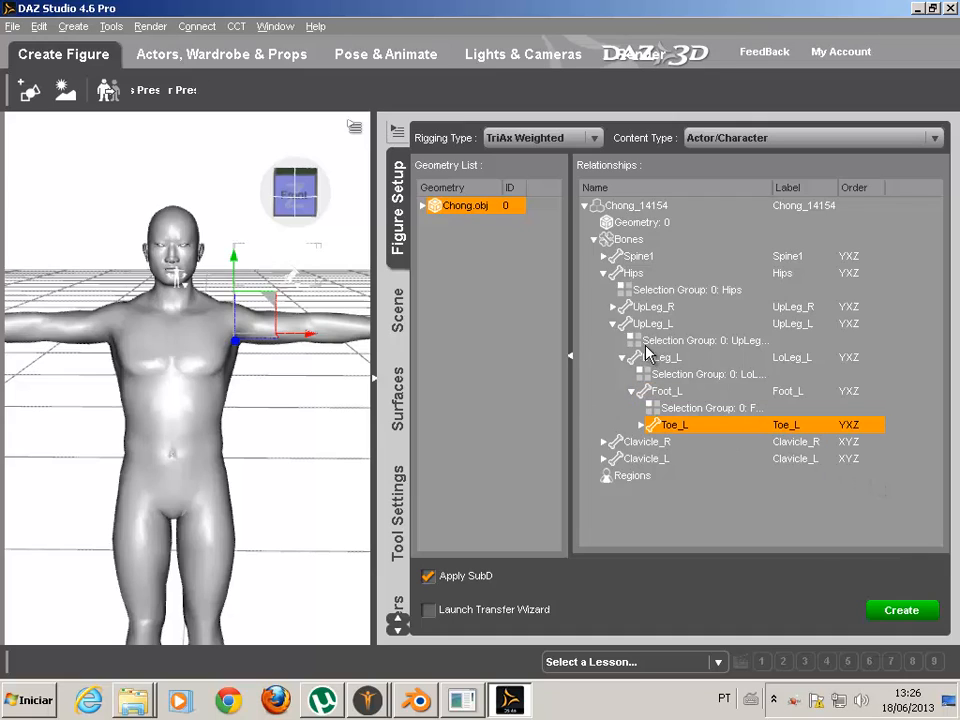
click(605, 323)
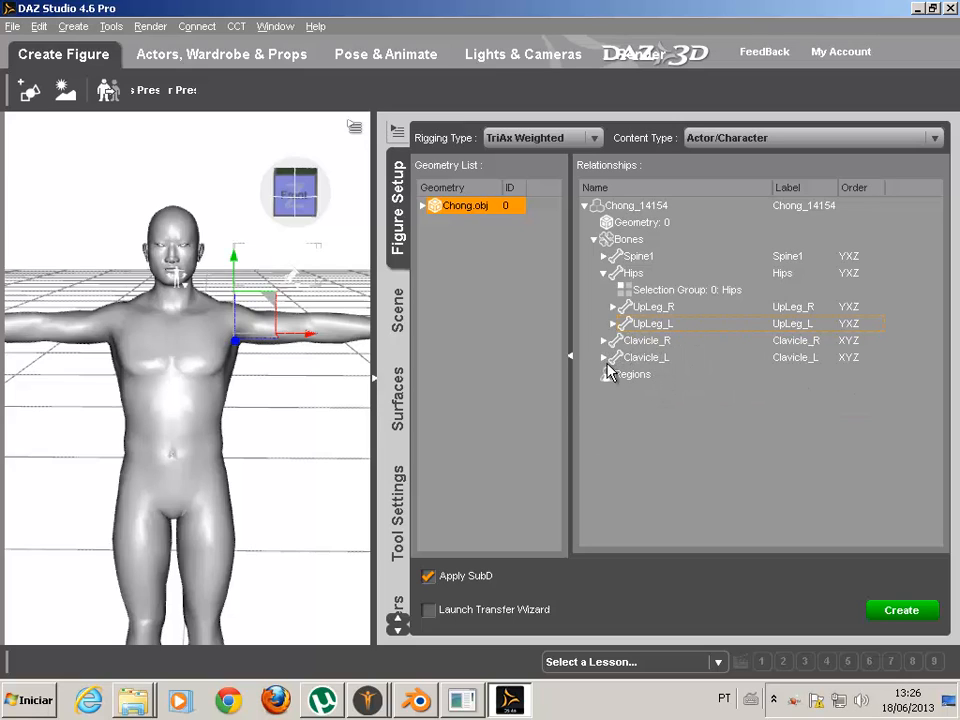
- Check the feet from the side, set the rotation order of Foot_L to ZXY and Toe_L to YZX, and collapse the UpLeg_L branch
scroll(285, 430, down, 5)
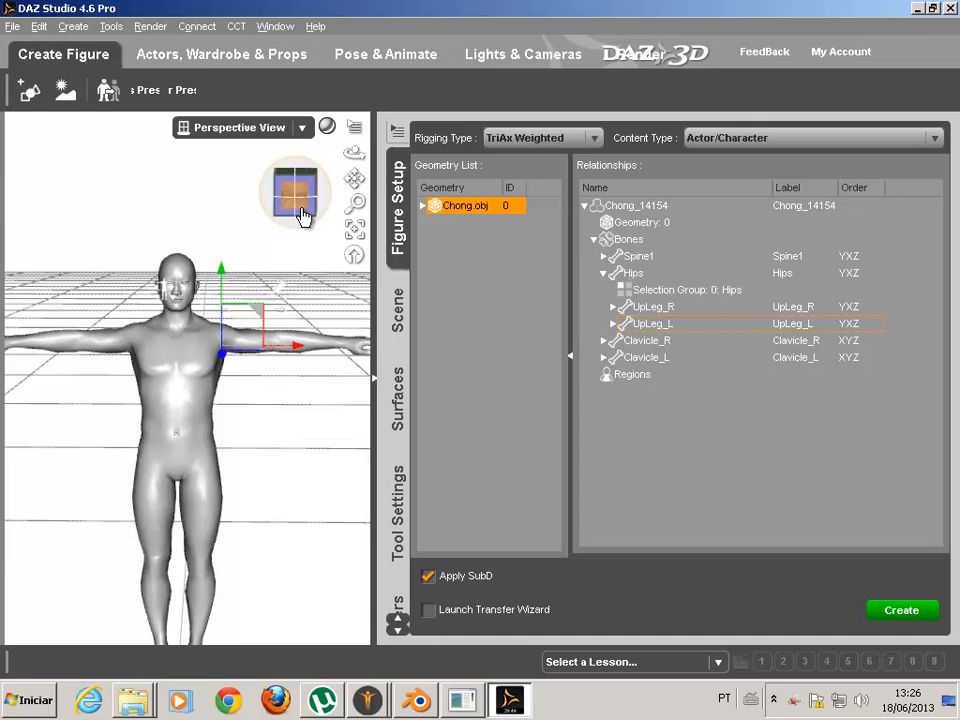
drag(360, 188, 230, 335)
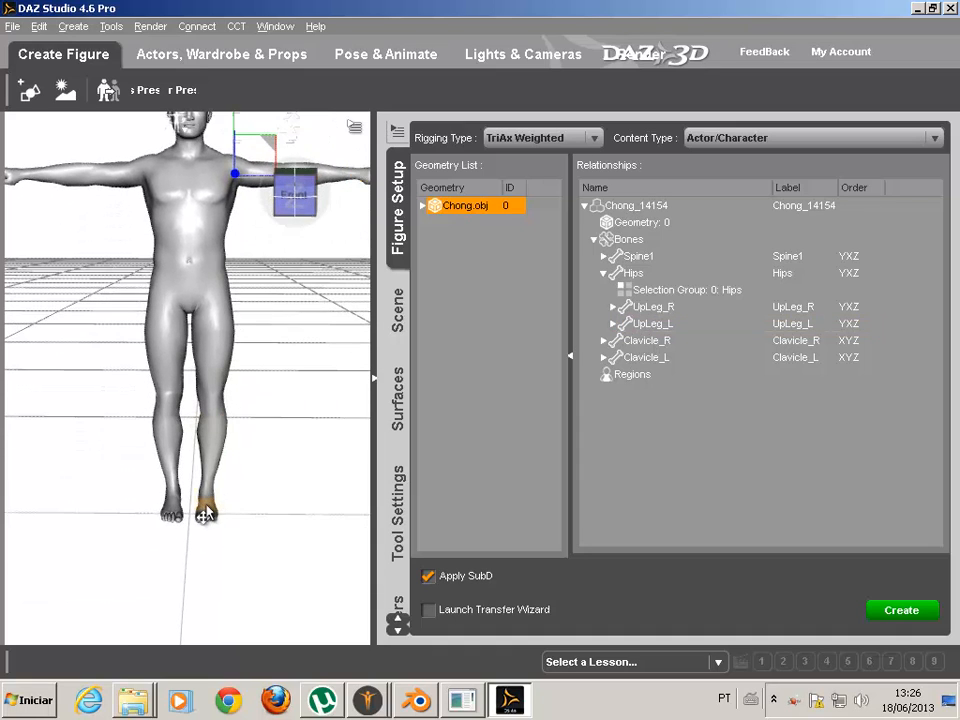
drag(296, 195, 202, 198)
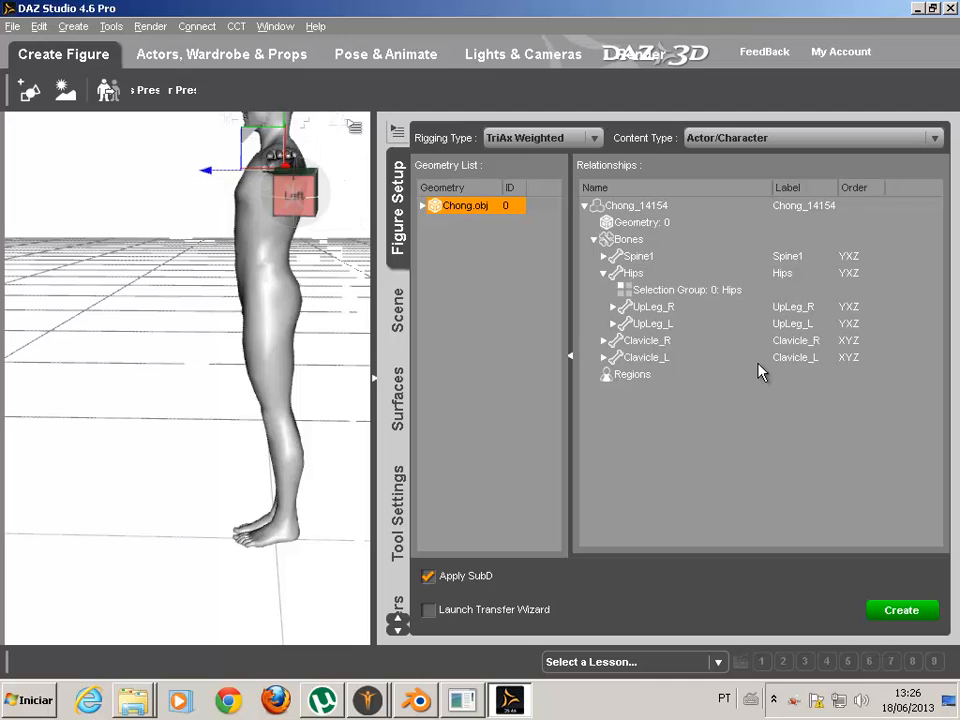
click(613, 323)
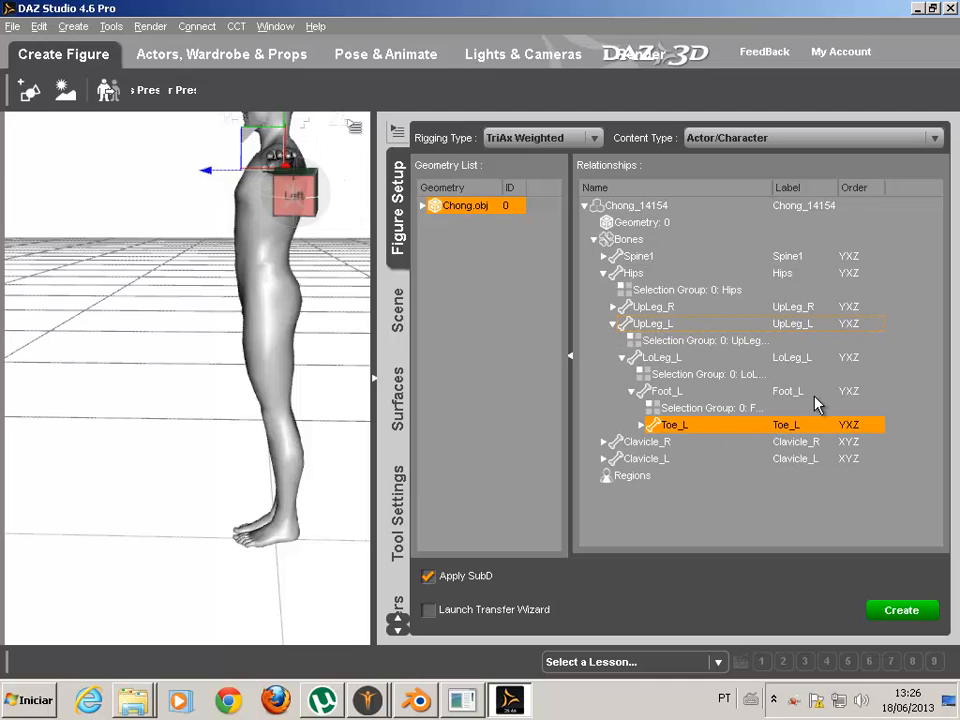
click(861, 395)
click(857, 393)
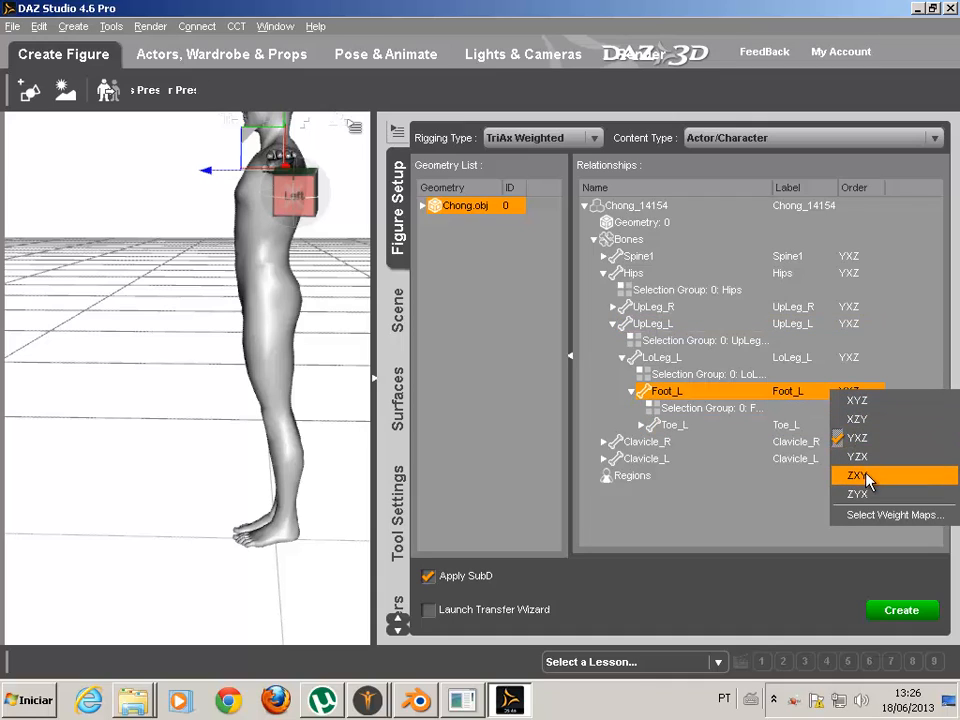
click(866, 480)
click(850, 425)
click(850, 425)
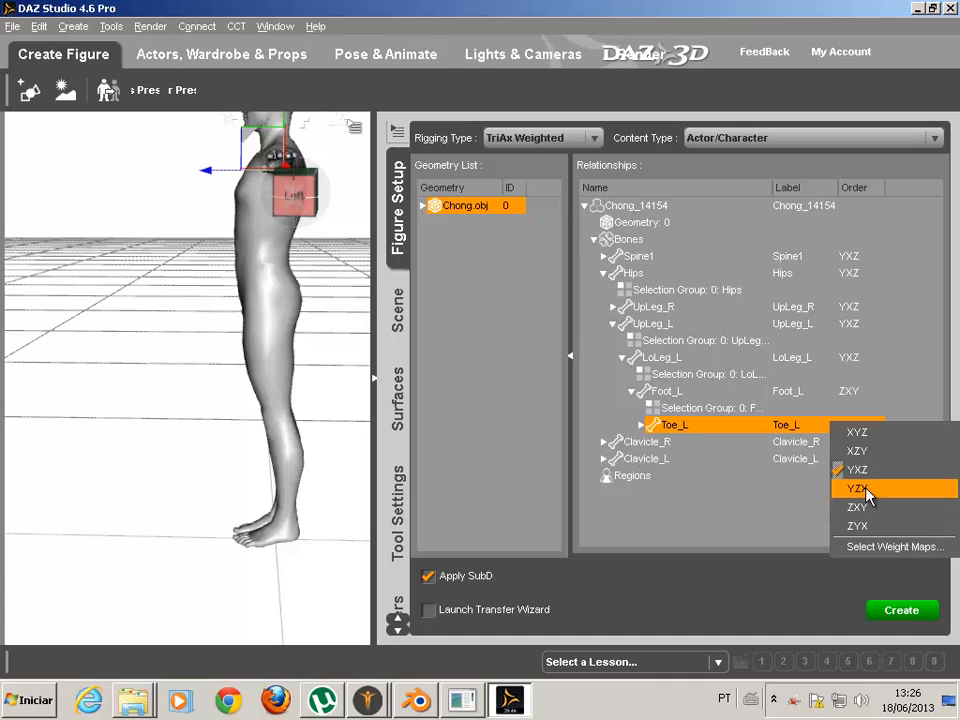
click(859, 489)
click(612, 324)
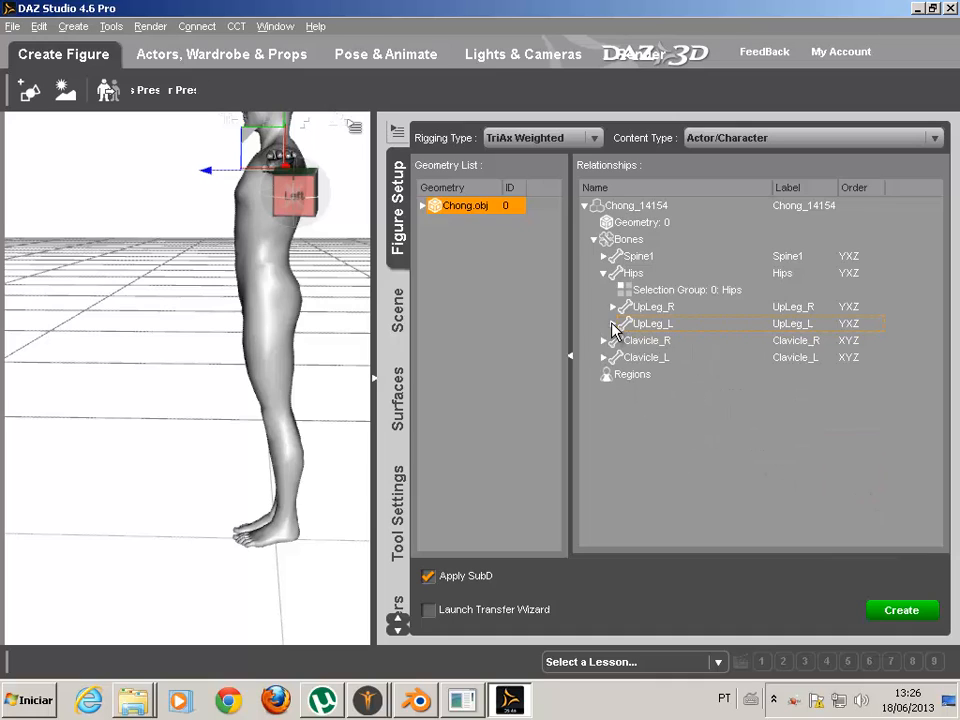
- Set the rotation order of Toe_R and Foot_R in the right leg branch to ZXY
click(612, 307)
click(622, 340)
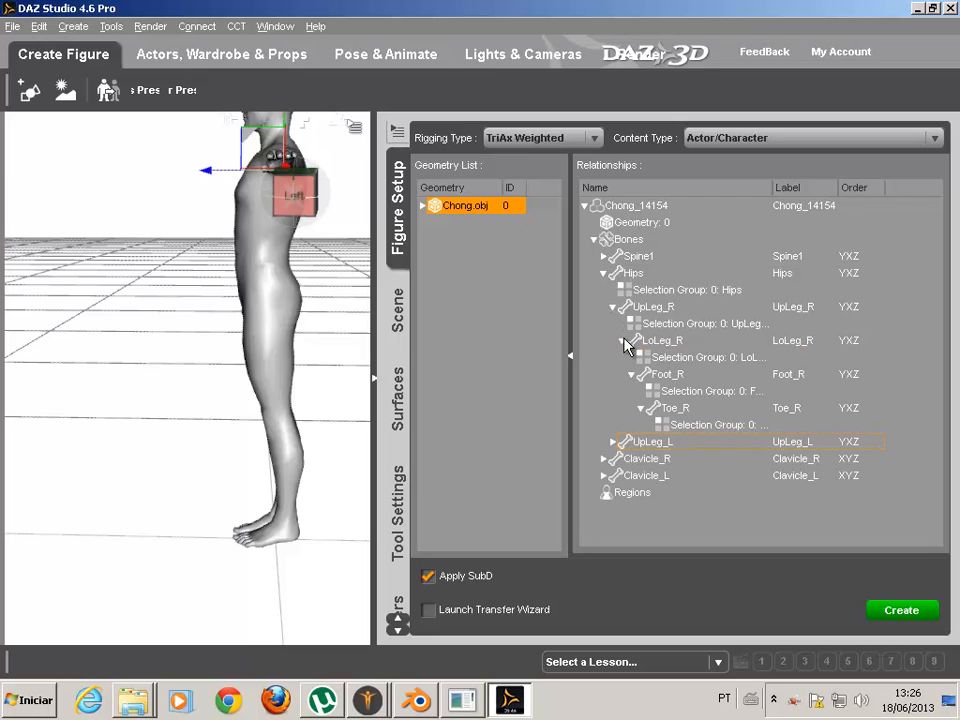
click(846, 410)
click(846, 410)
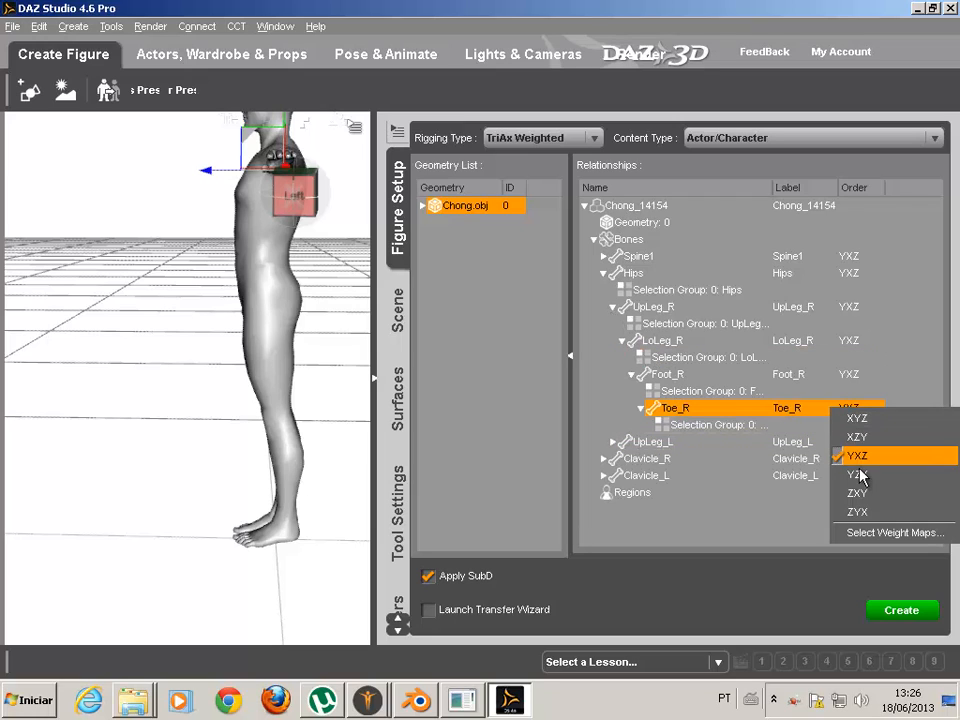
click(864, 497)
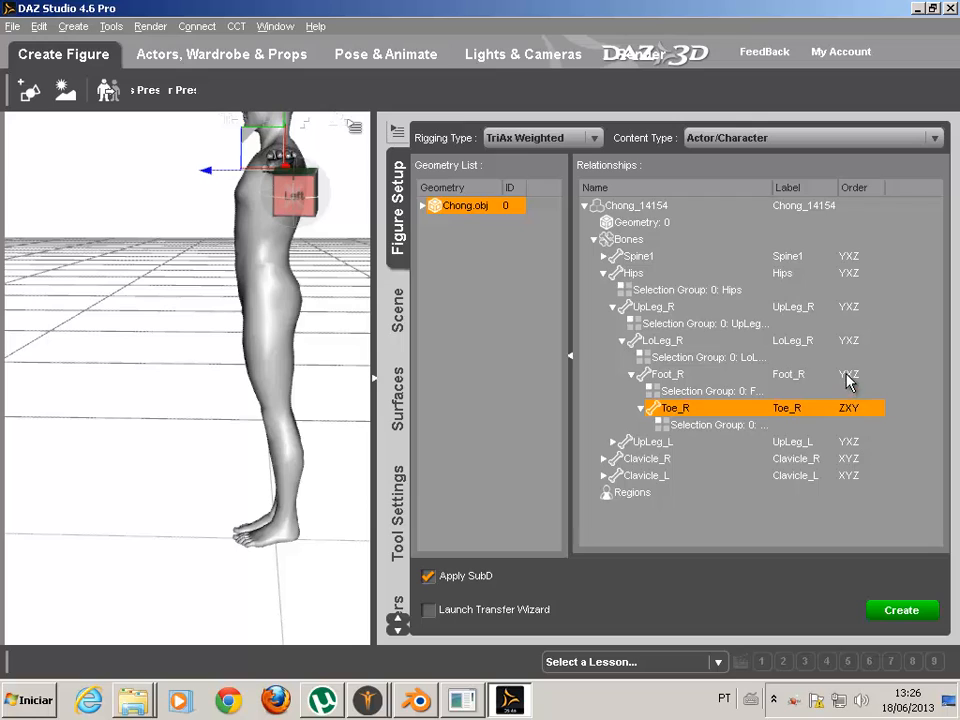
click(848, 375)
click(848, 375)
click(875, 465)
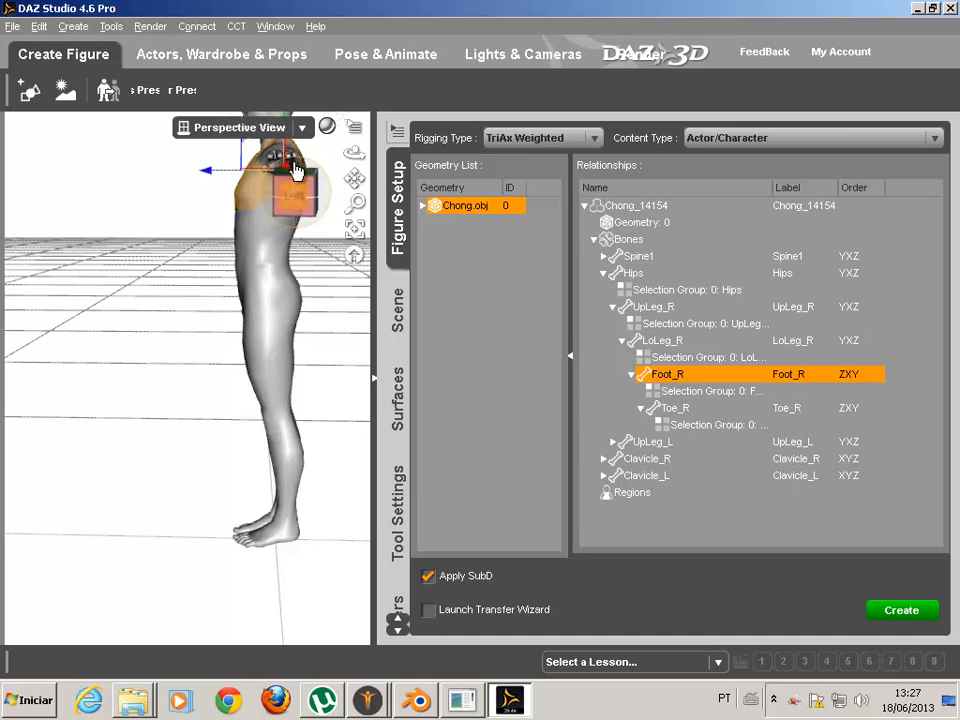
- Collapse the UpLeg_R and Hips branches and look inside the Clavicle_R branch
drag(298, 208, 352, 222)
drag(277, 240, 262, 238)
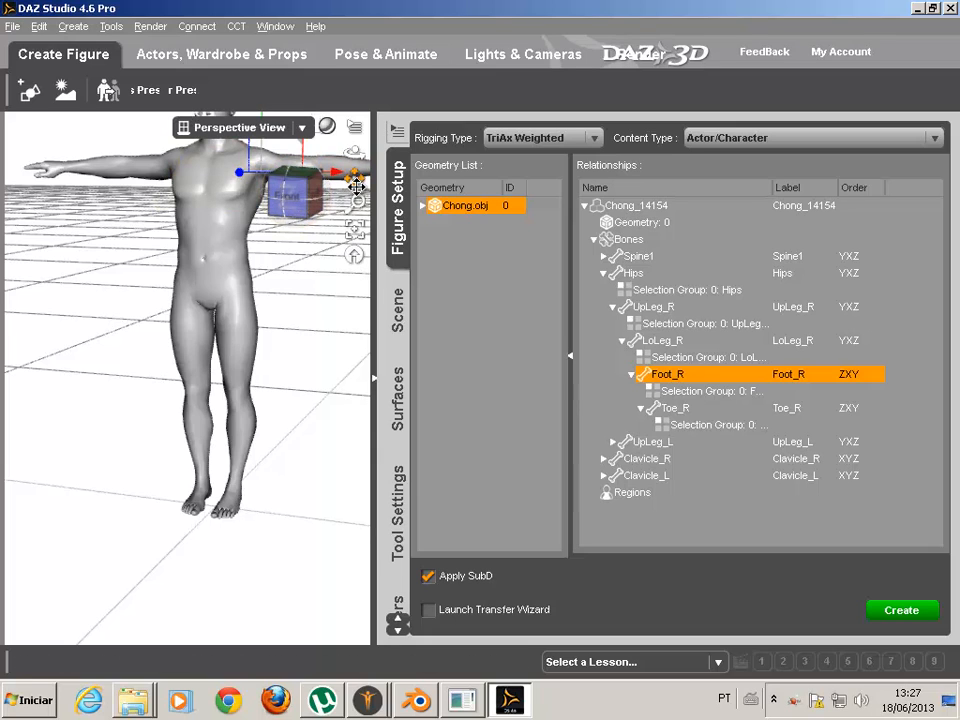
drag(355, 178, 355, 273)
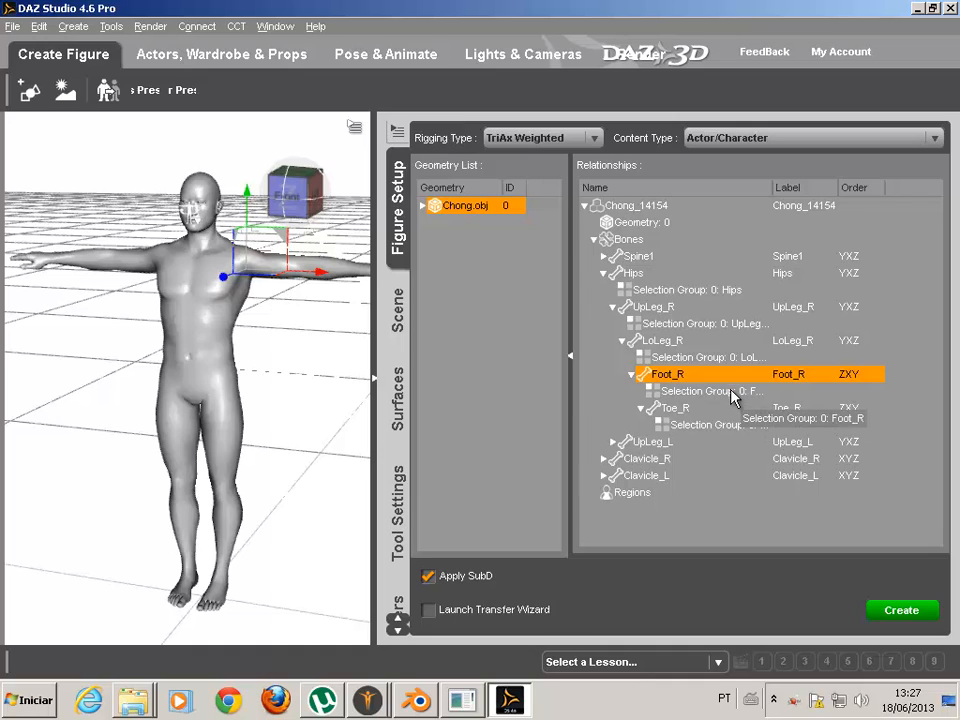
click(613, 307)
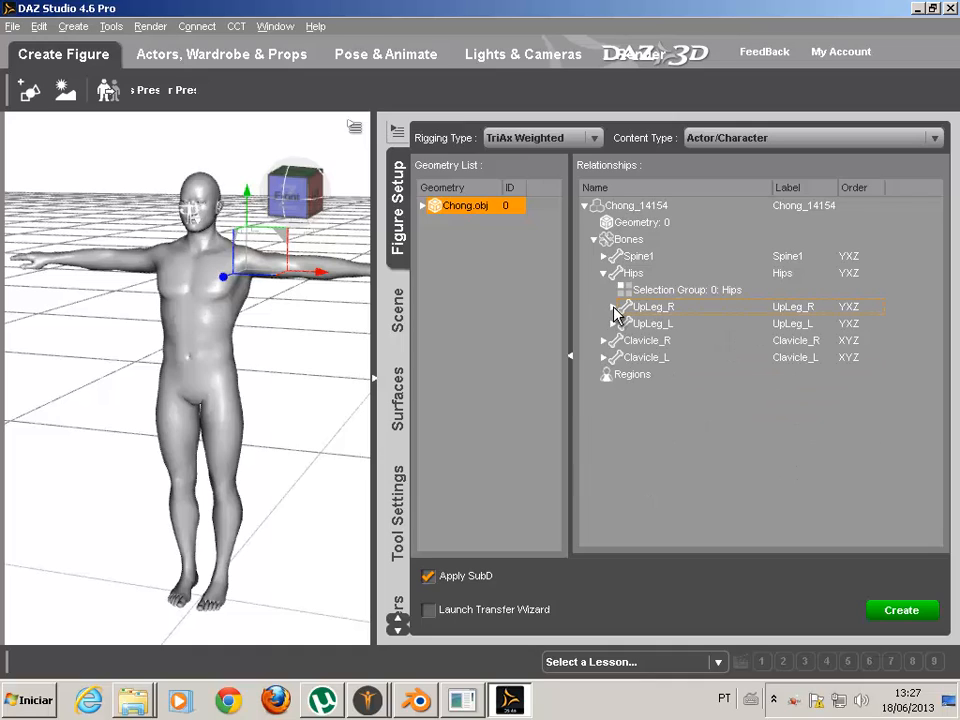
click(605, 273)
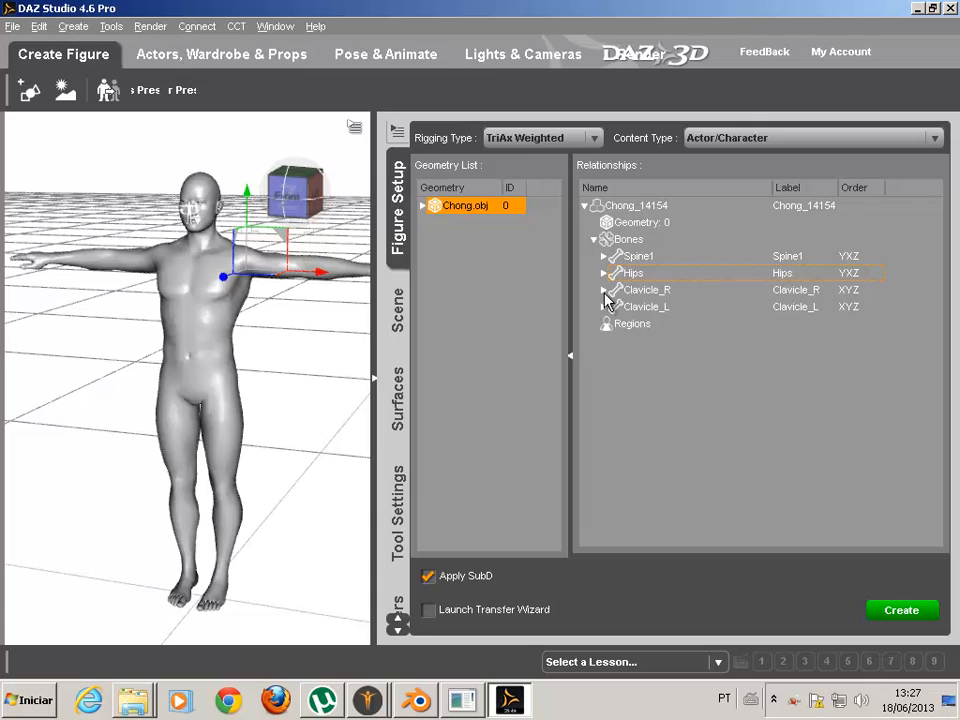
click(604, 290)
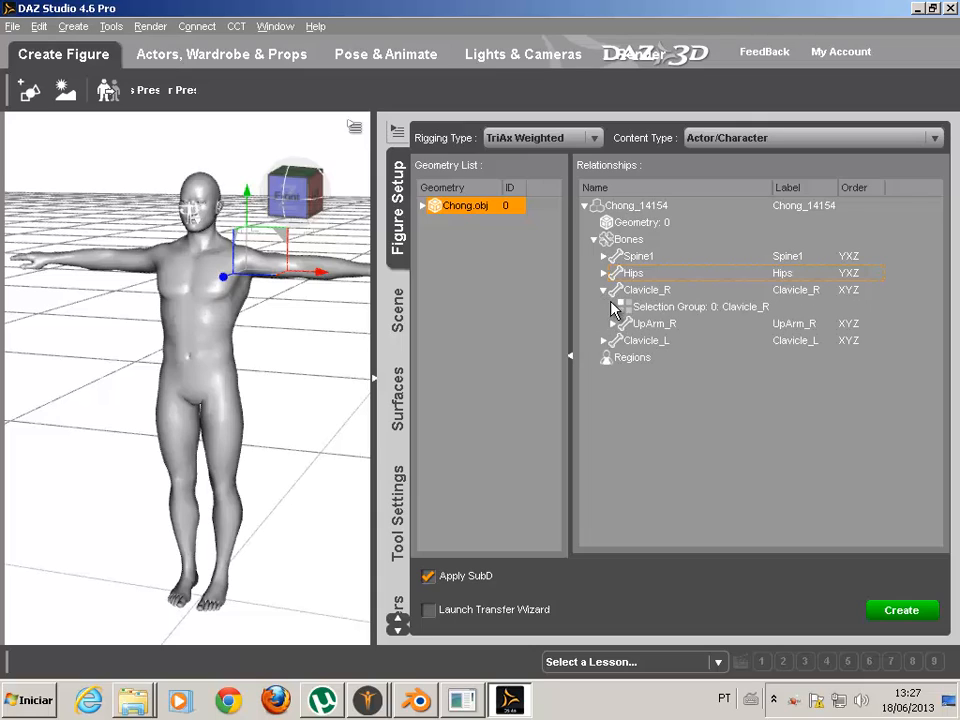
click(604, 290)
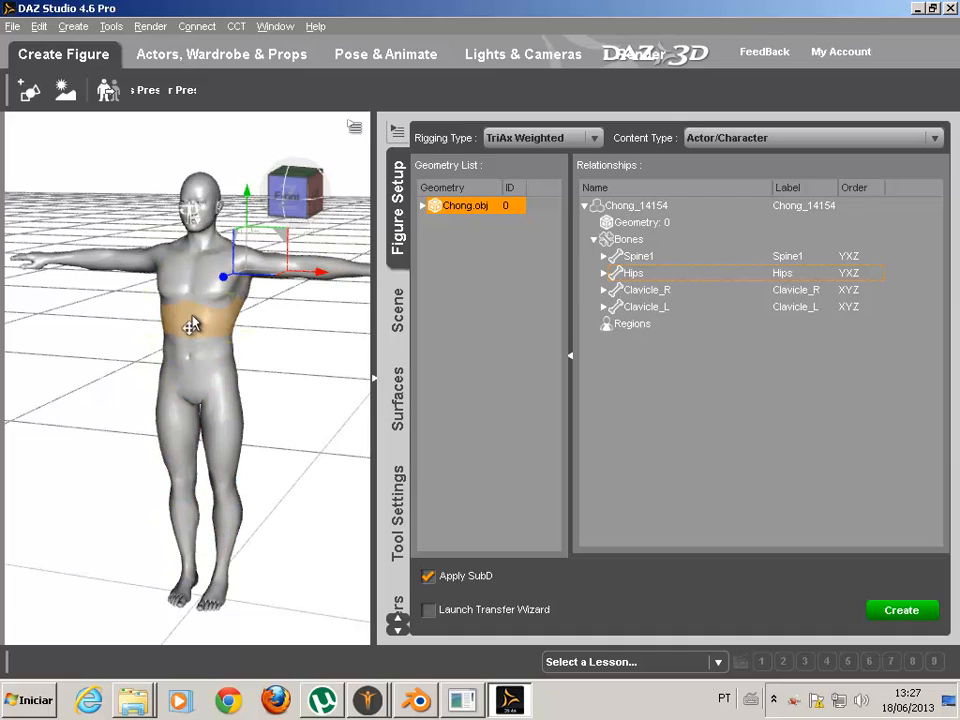
- Set the rotation order of the Neck and Head bones at the end of the spine chain to YXZ
click(603, 256)
click(614, 290)
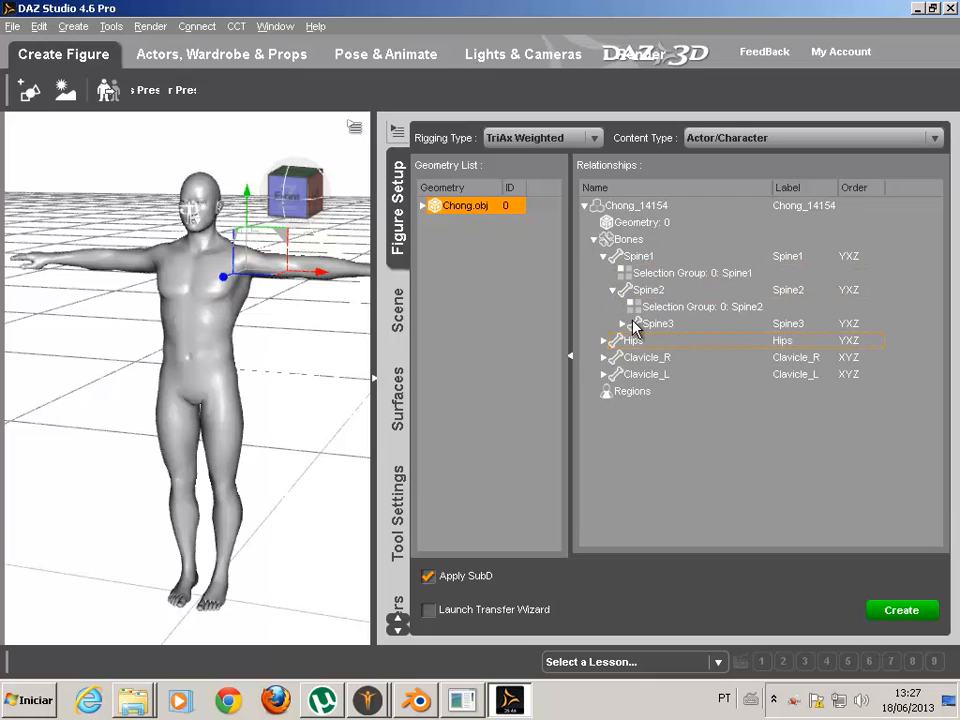
click(623, 324)
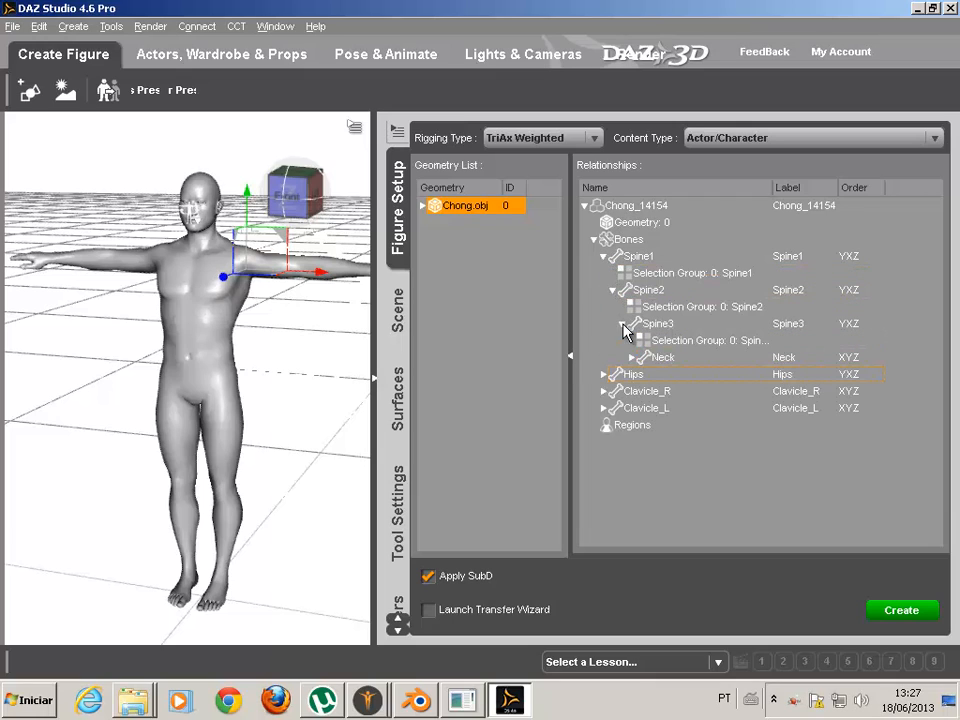
click(851, 360)
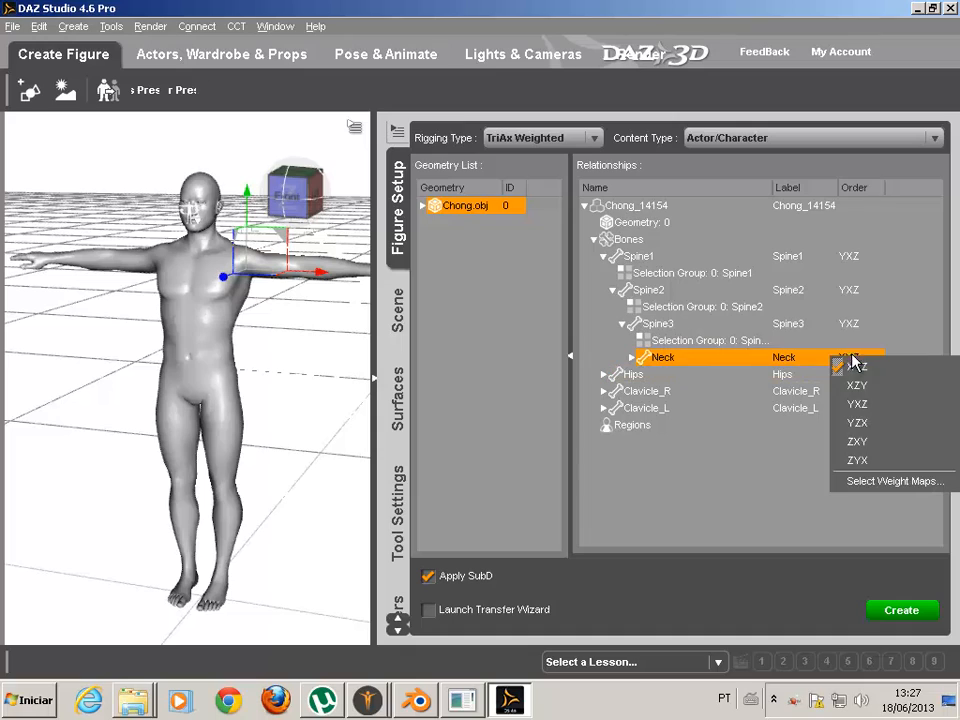
click(888, 405)
click(630, 359)
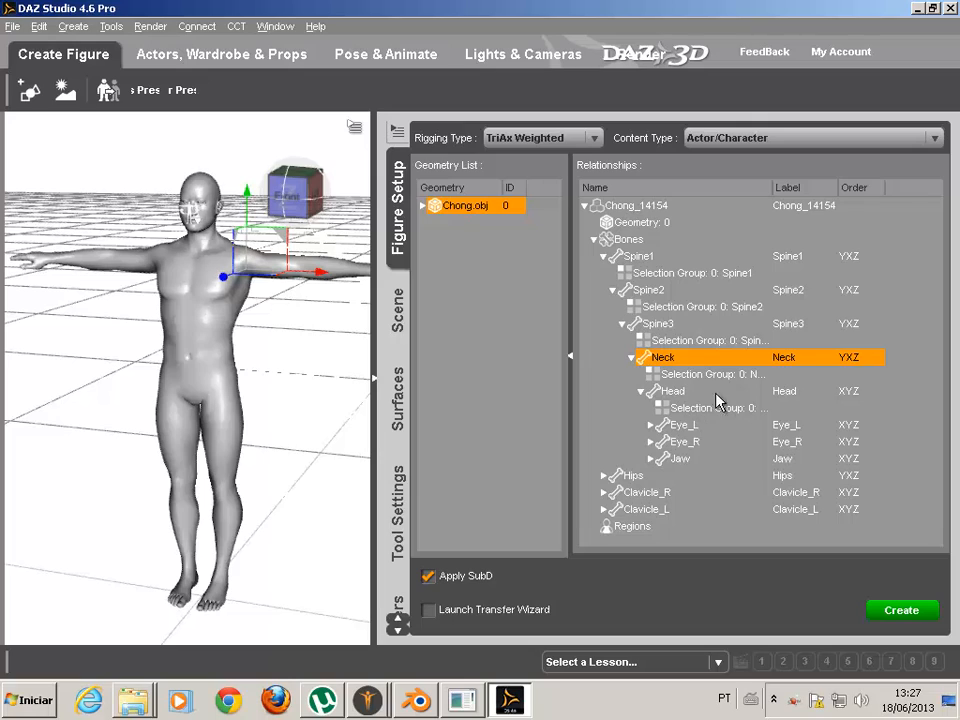
click(857, 393)
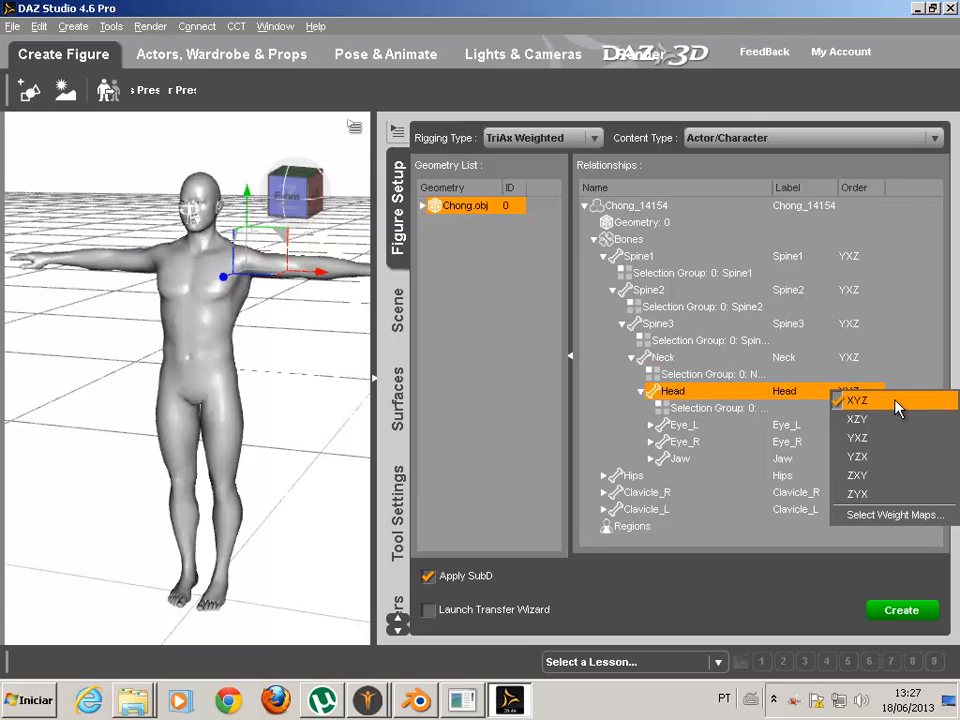
click(890, 438)
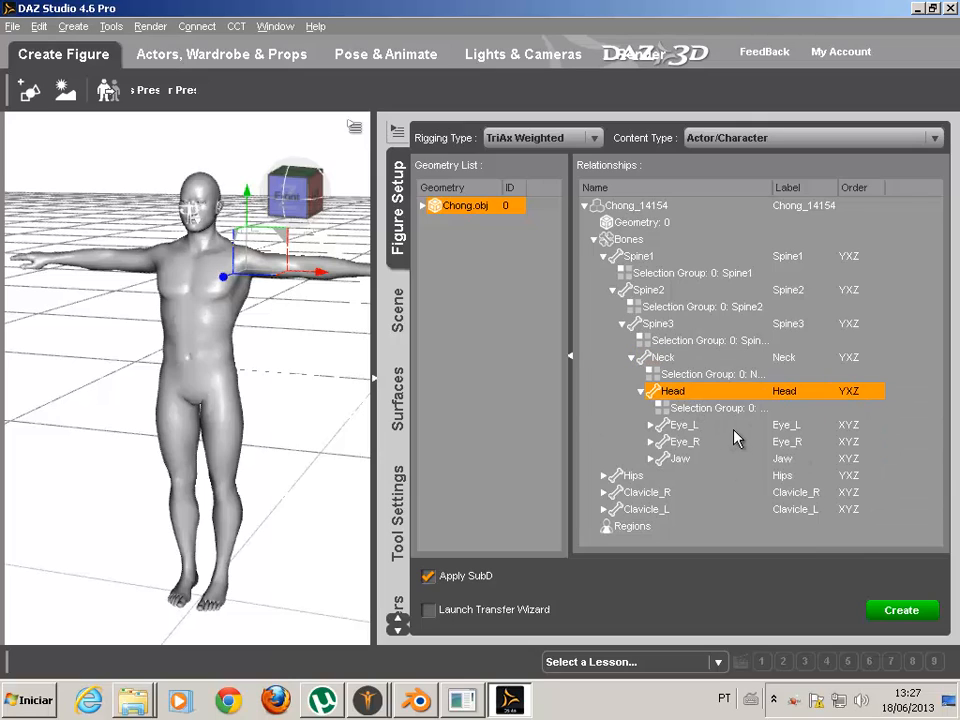
- Set the rotation order of the Eye_L and Eye_R bones under Head to ZXY
click(855, 428)
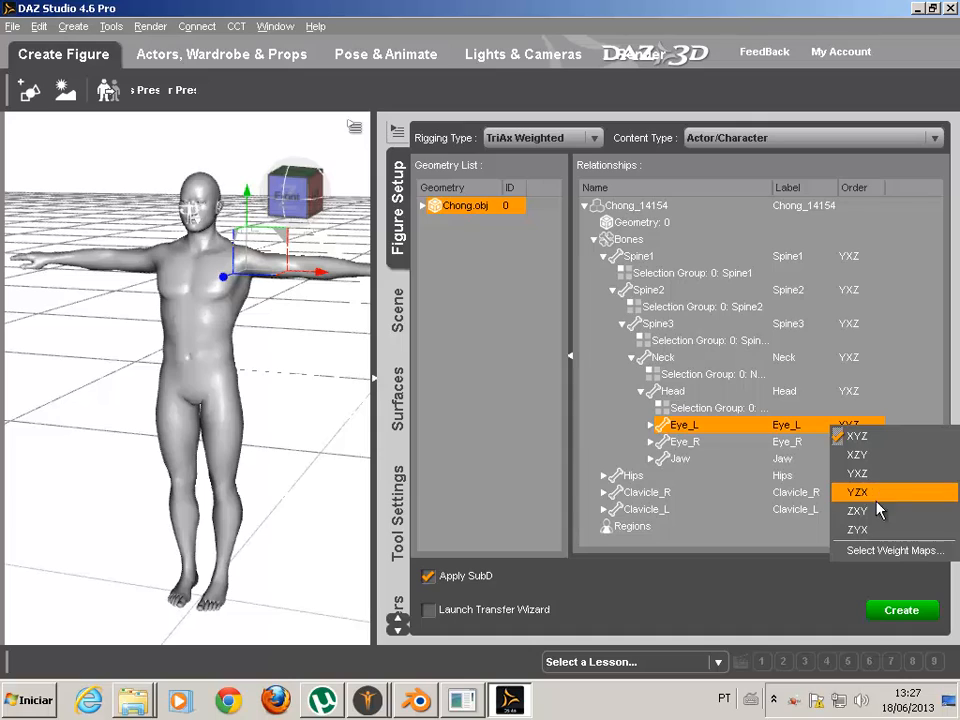
click(878, 512)
click(866, 443)
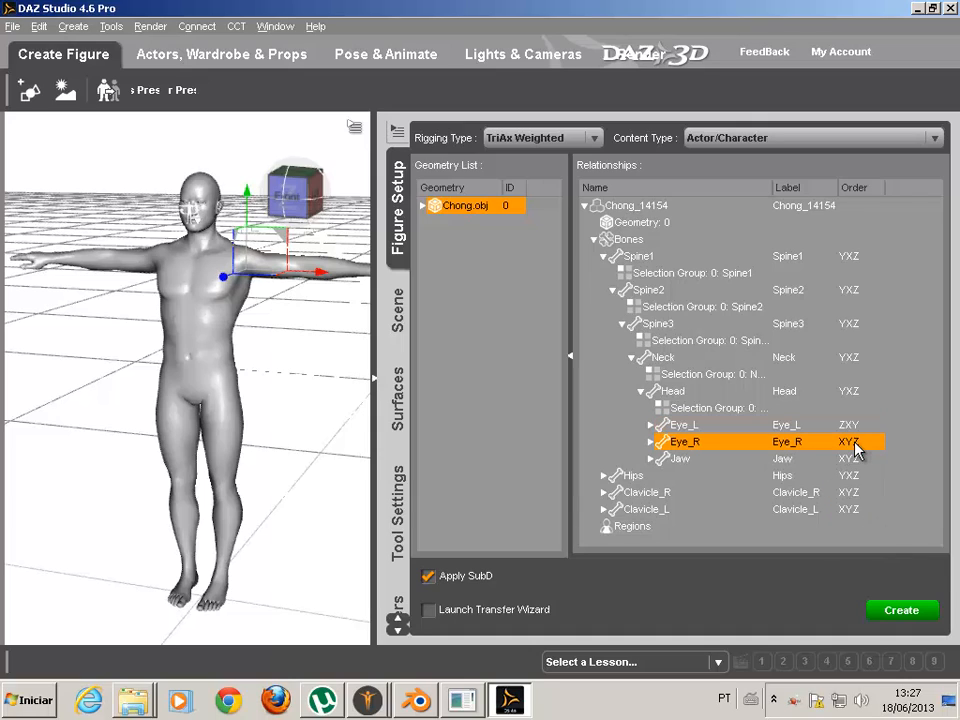
click(860, 528)
- Expand the Jaw branch under Head and set the rotation order of the Jaw bone to ZXY
click(650, 459)
click(845, 459)
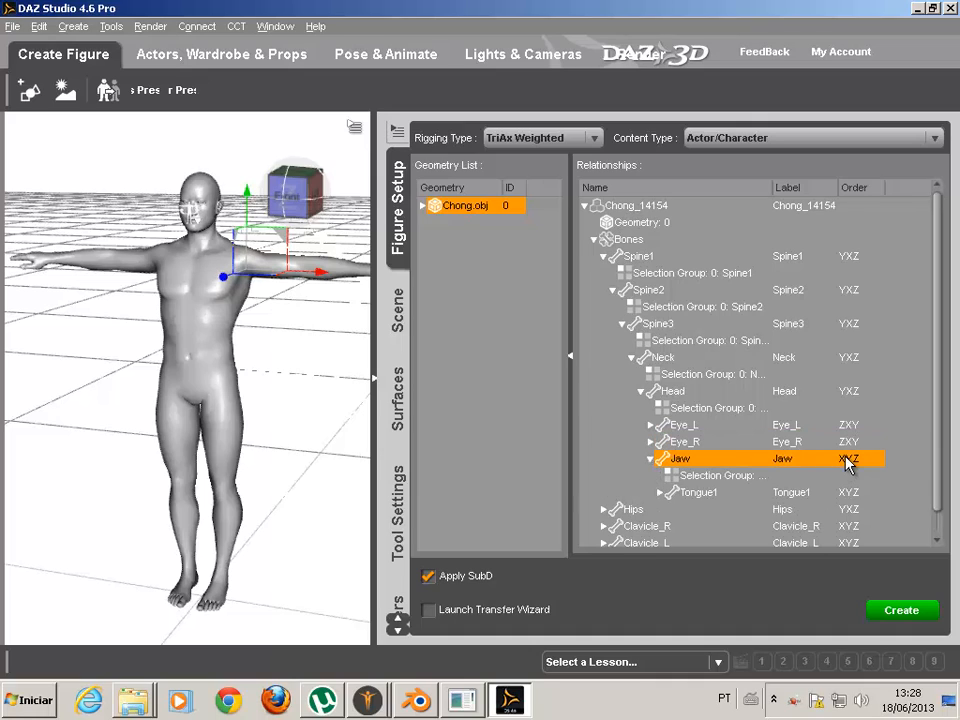
click(846, 460)
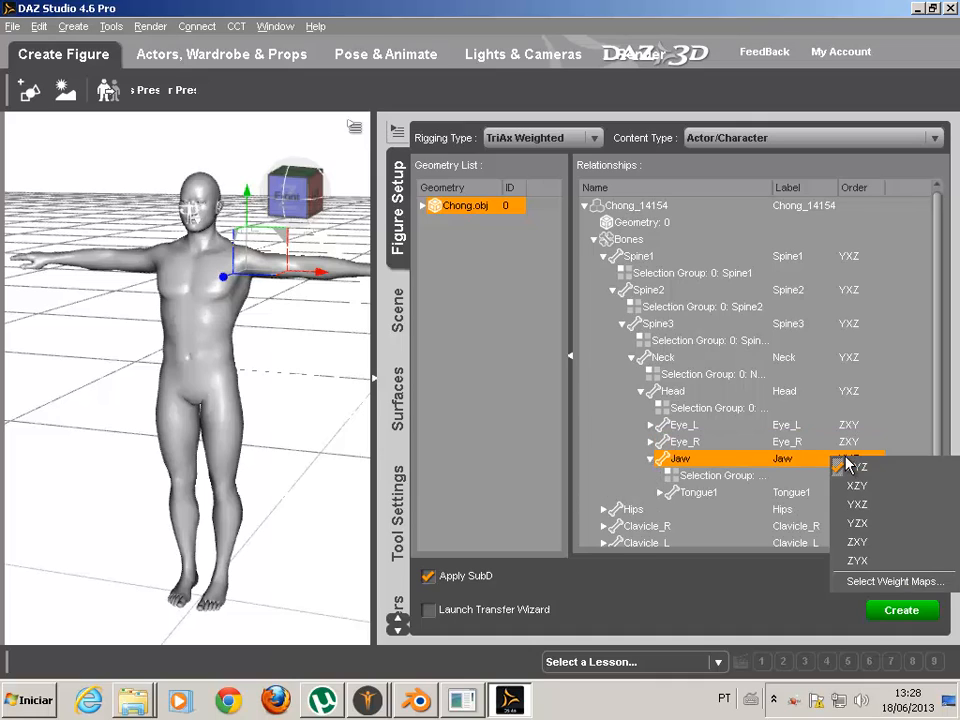
click(873, 542)
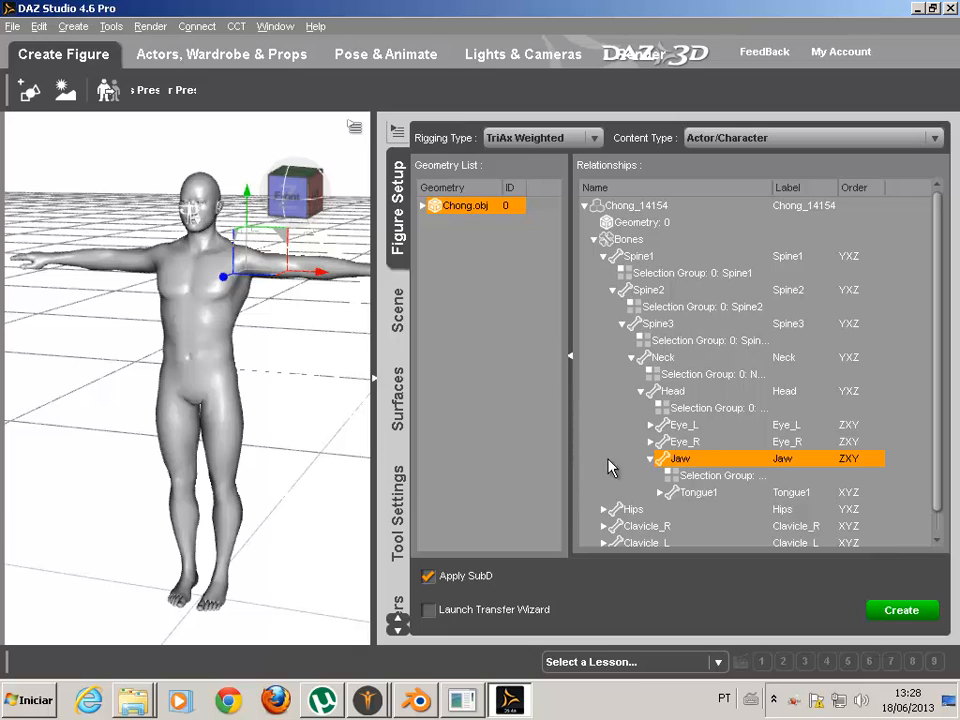
scroll(615, 462, down, 1)
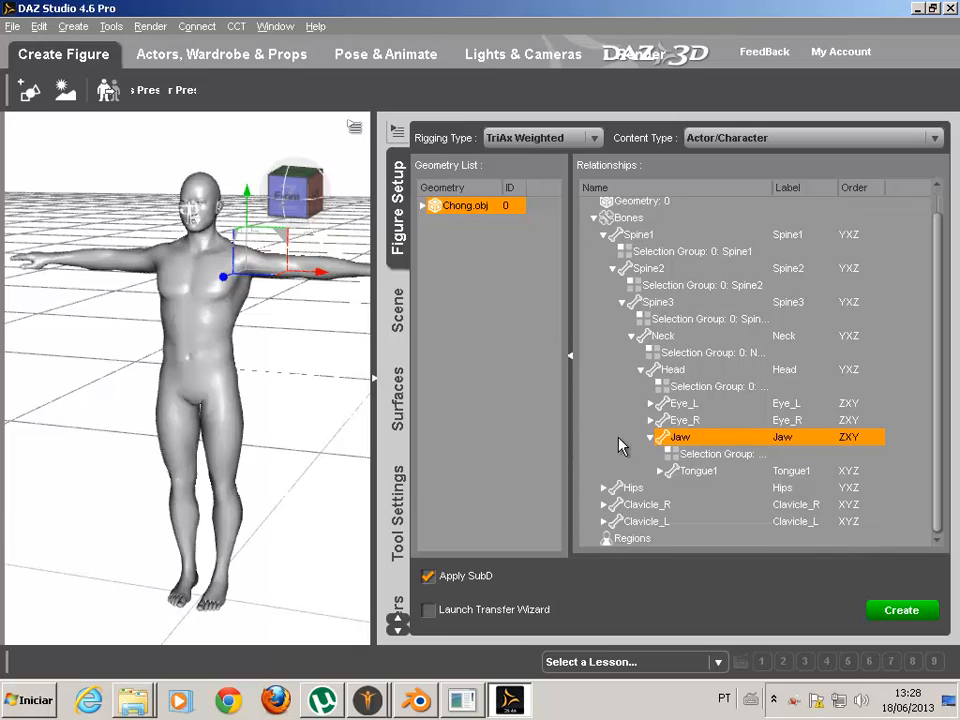
- Set the rotation order of the Tongue1, Tongue2 and Tongue3 bones under Jaw to ZXY and collapse the Spine1 branch
click(845, 474)
click(851, 475)
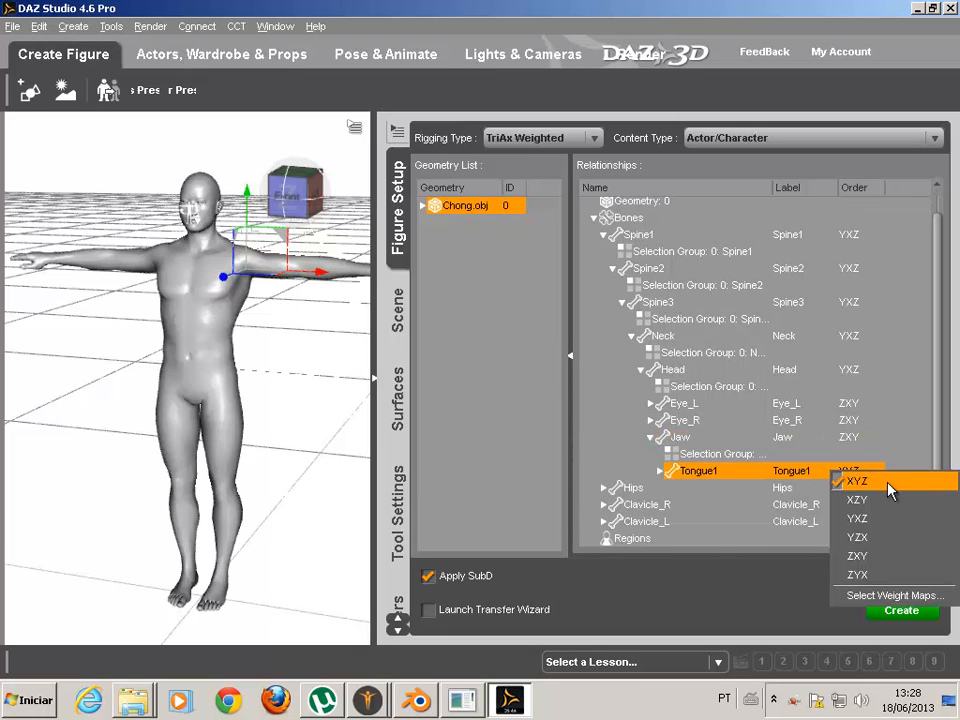
click(864, 557)
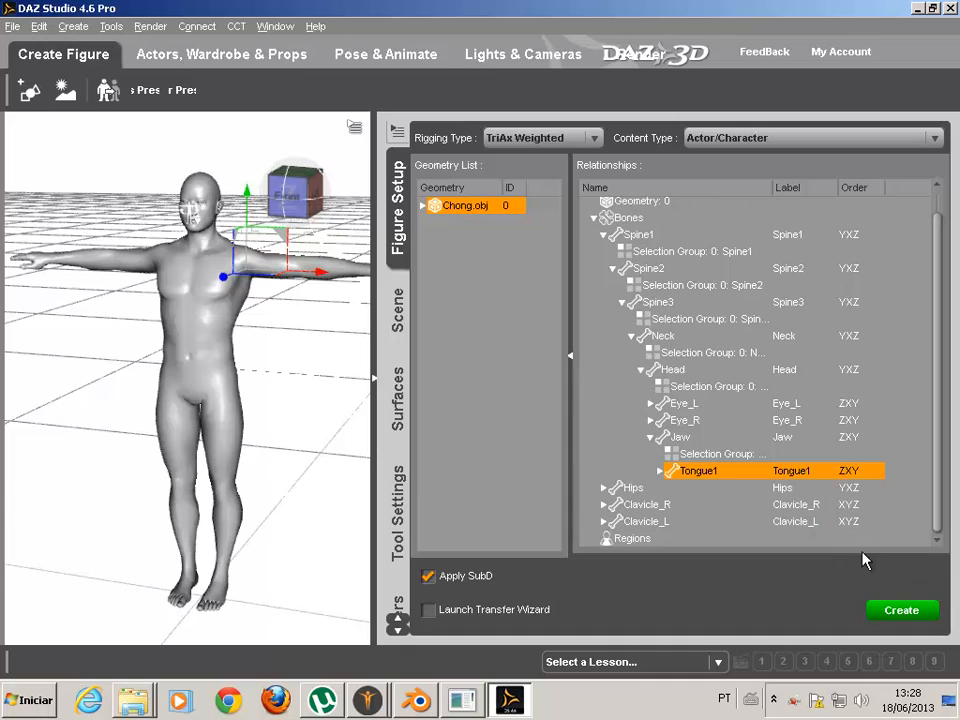
click(659, 471)
click(789, 488)
click(848, 487)
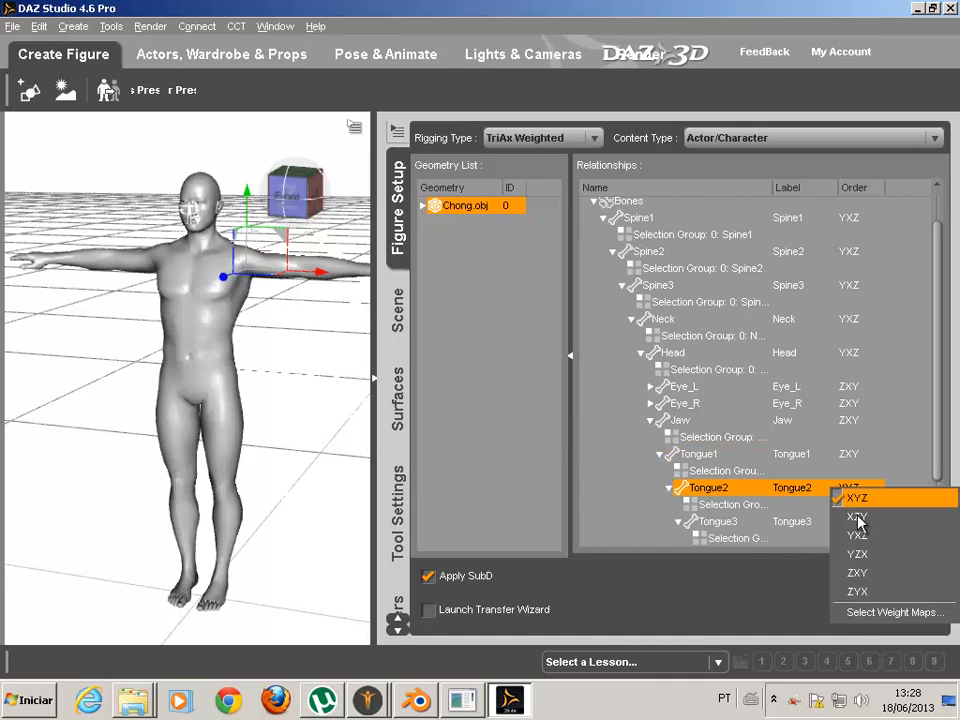
click(858, 573)
scroll(779, 442, down, 2)
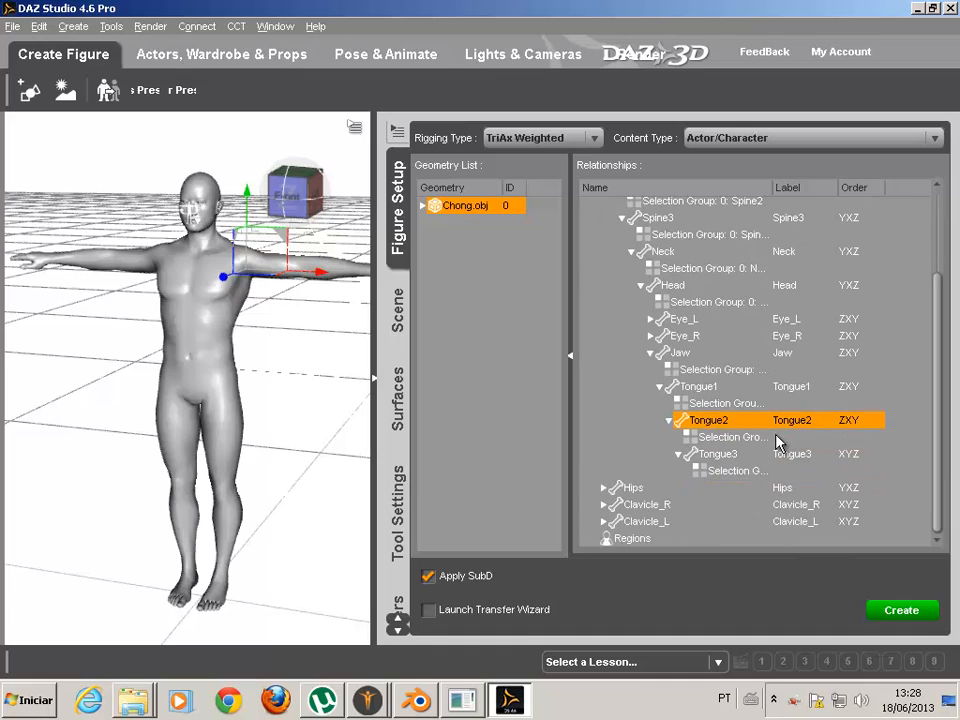
click(850, 456)
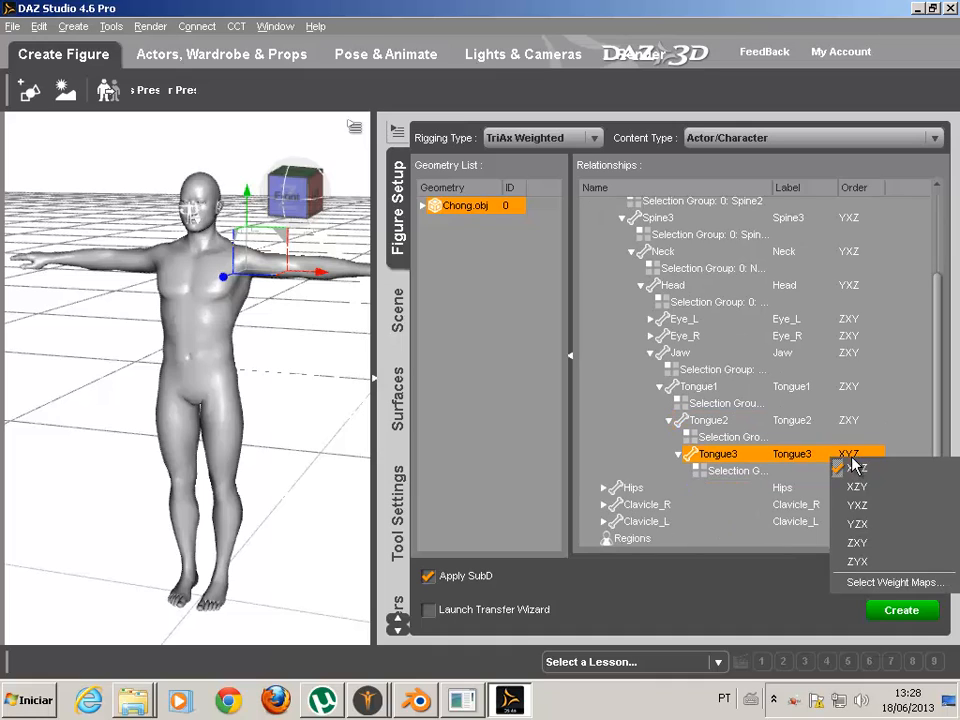
click(883, 542)
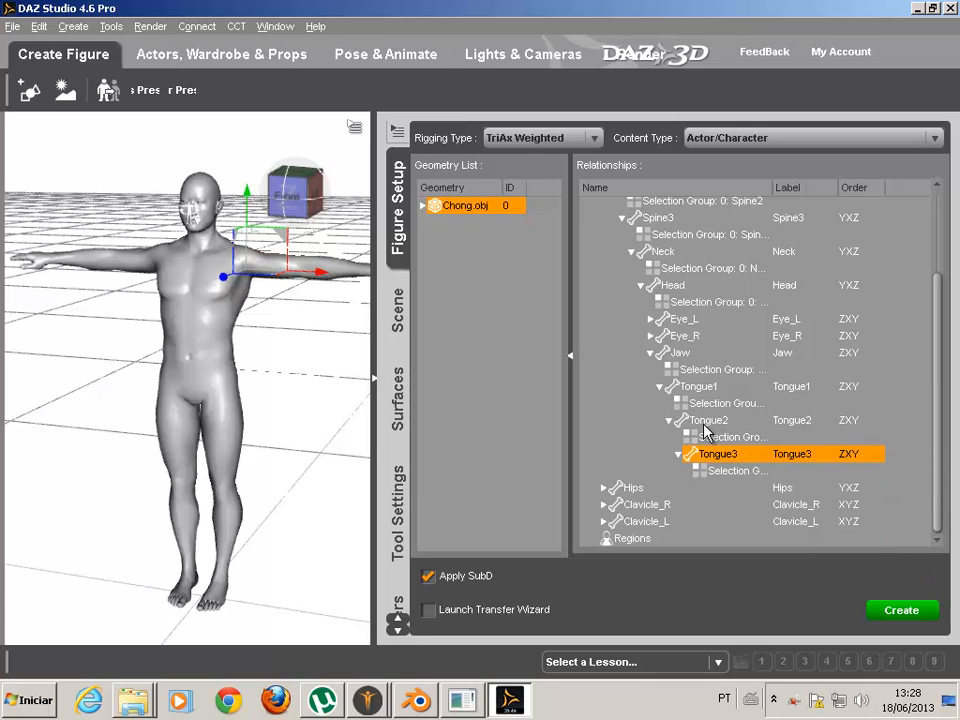
scroll(680, 390, up, 2)
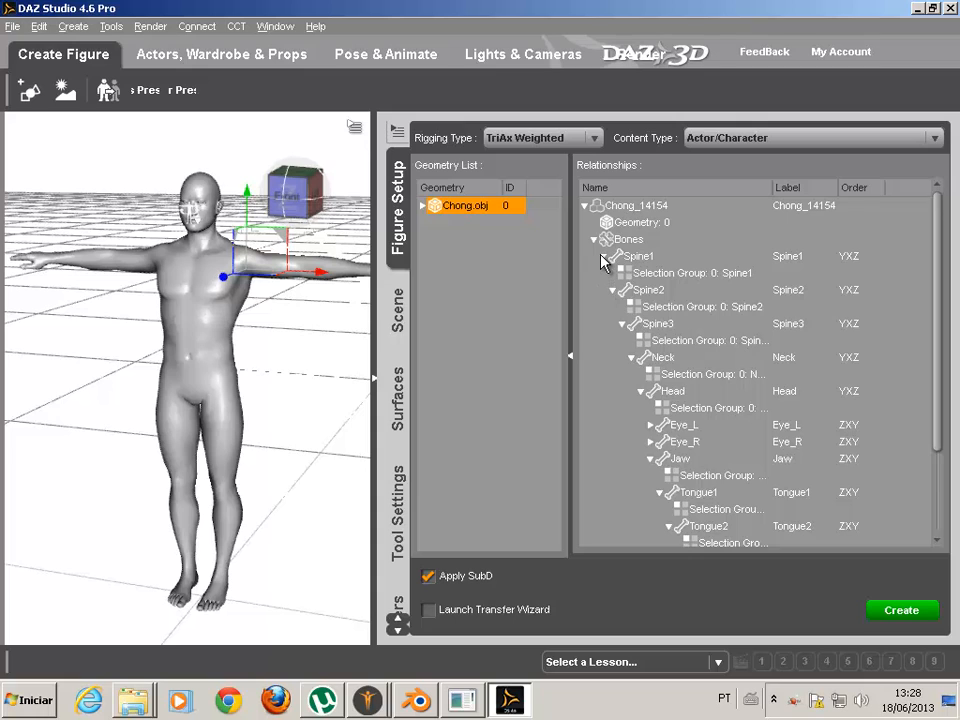
click(603, 257)
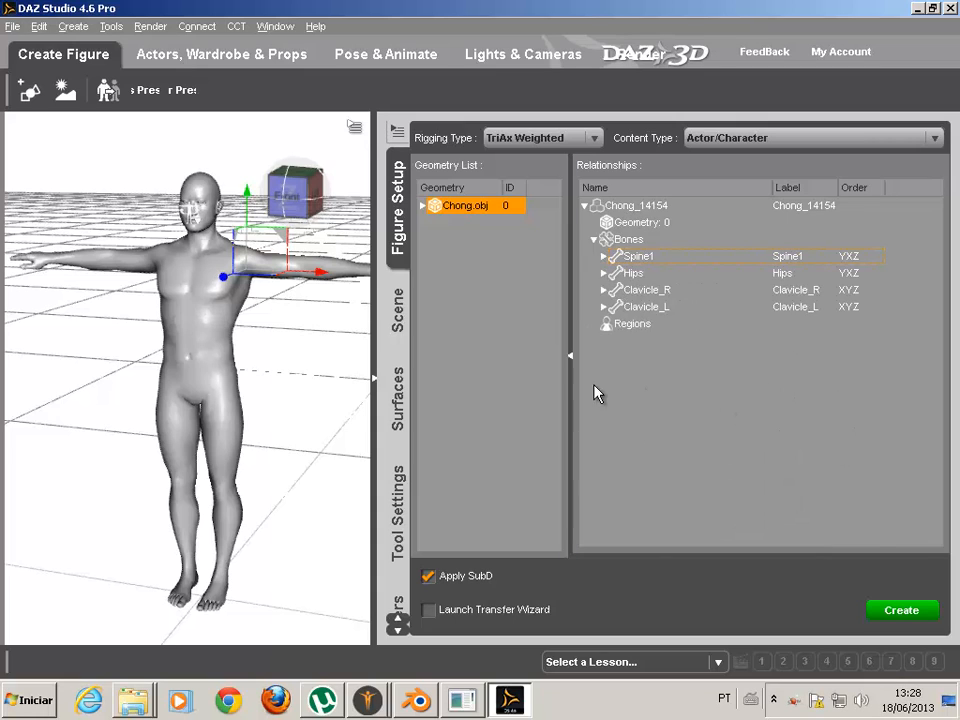
- Delete the existing Chong_14154 figure from the scene and create it again from the figure setup
click(396, 305)
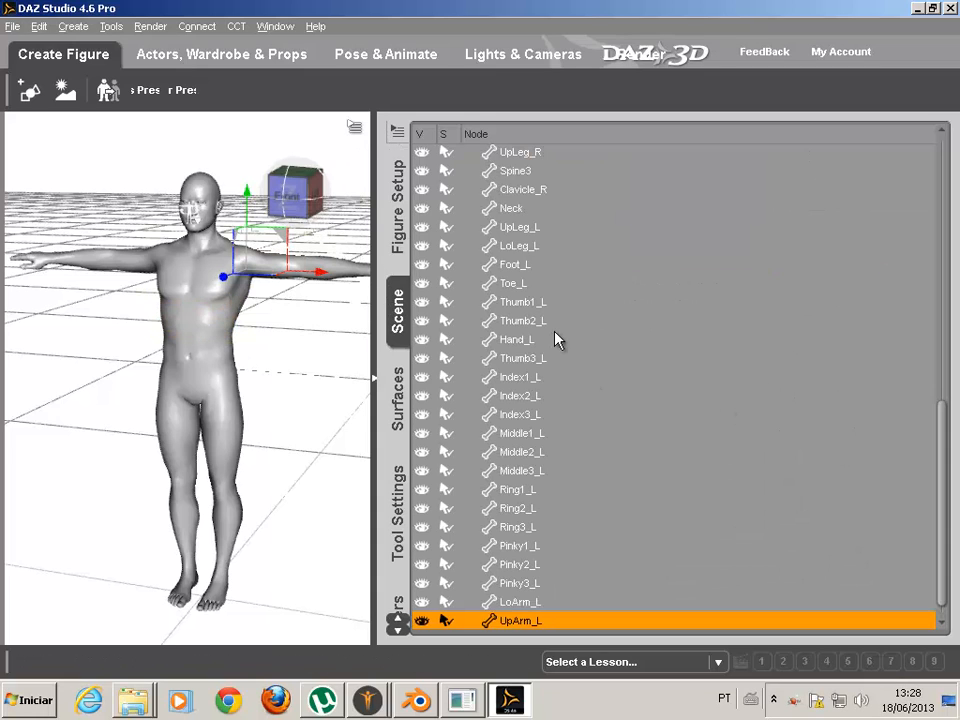
scroll(557, 340, up, 10)
click(467, 156)
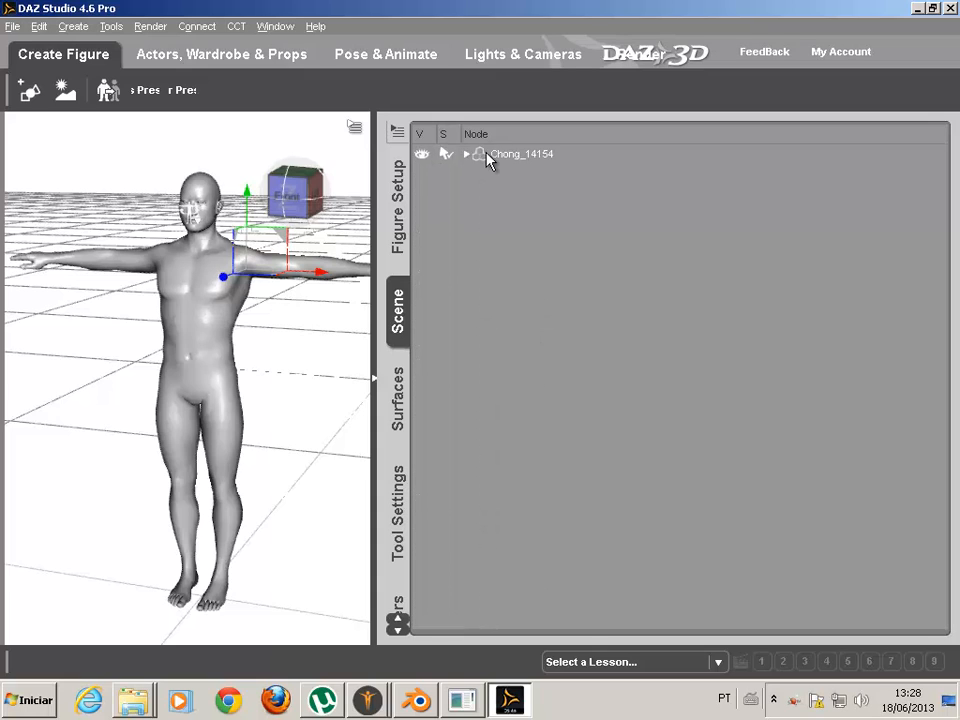
right_click(493, 154)
click(534, 171)
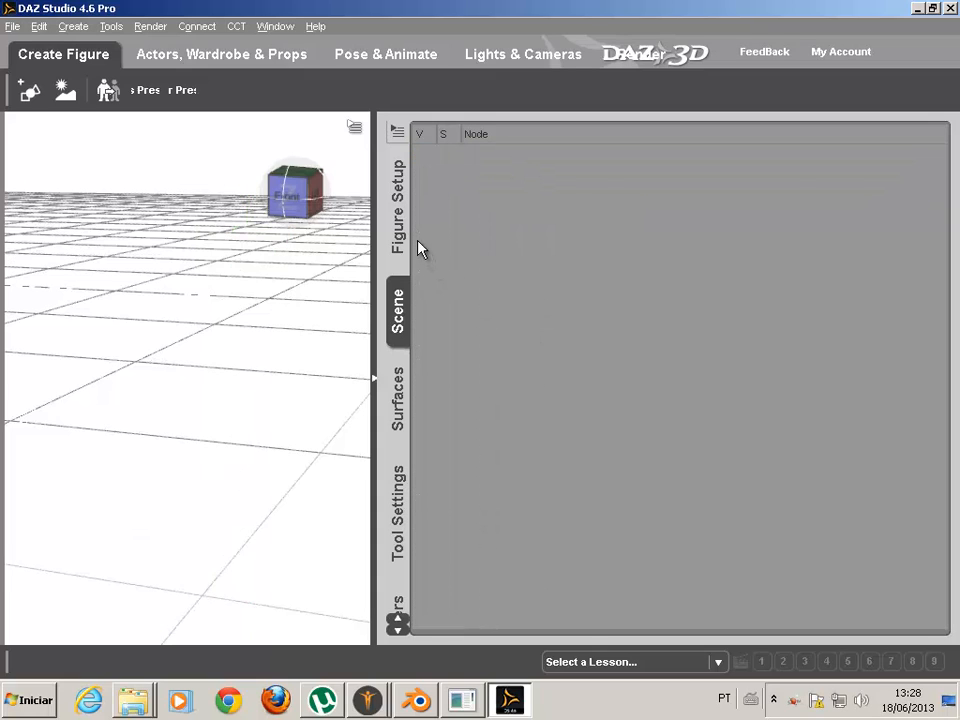
click(412, 246)
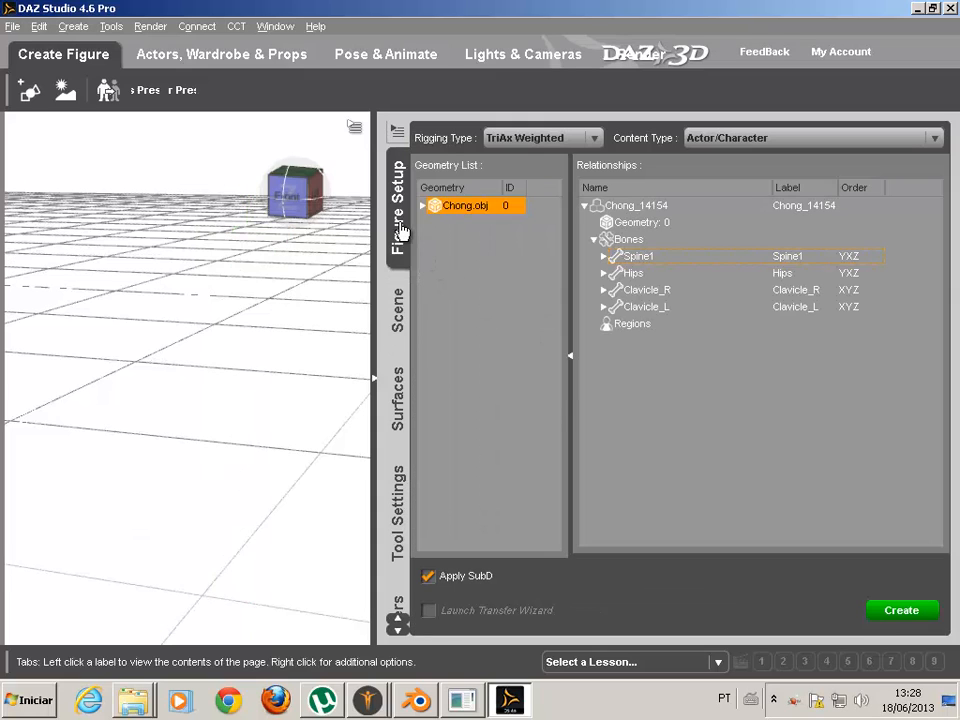
click(899, 615)
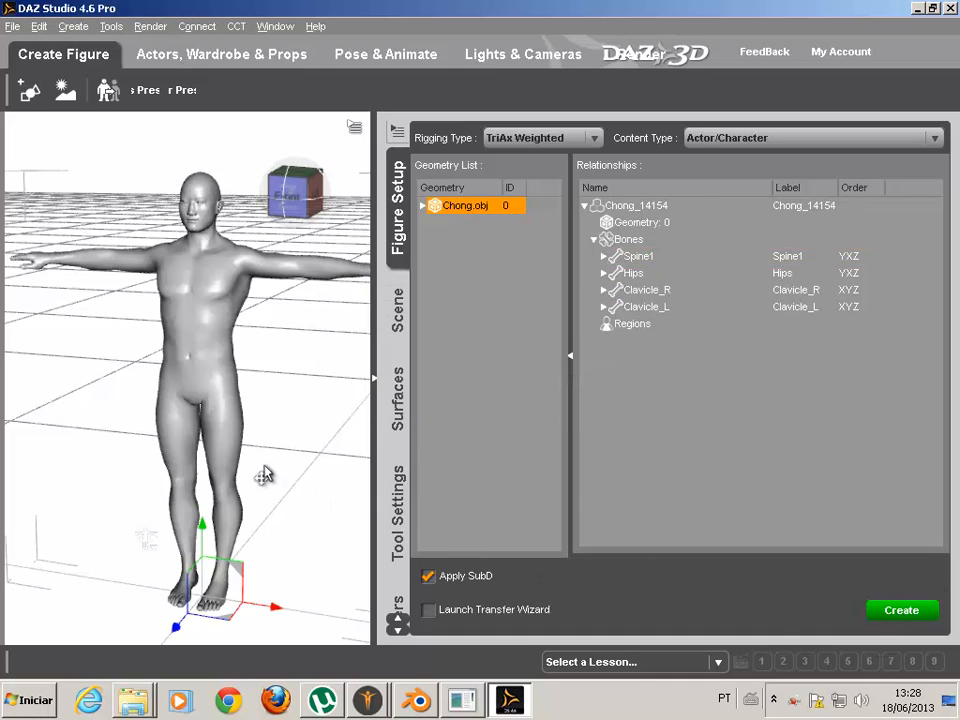
- Activate the joint editing tool to show the new figure's bones in the viewport
scroll(228, 388, up, 10)
mouse_move(354, 181)
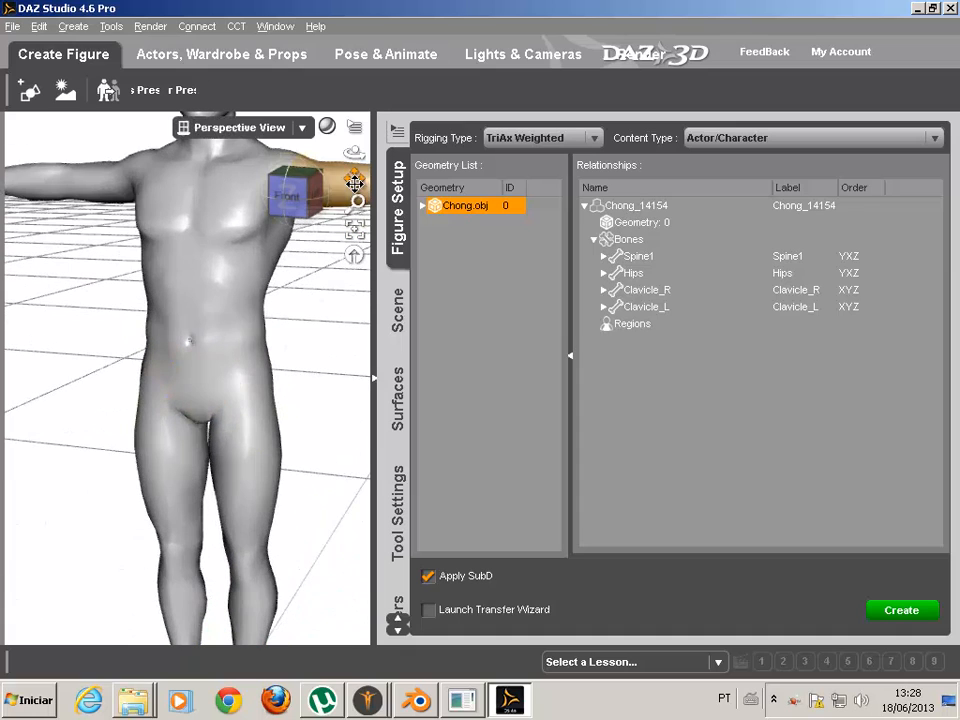
drag(354, 181, 330, 284)
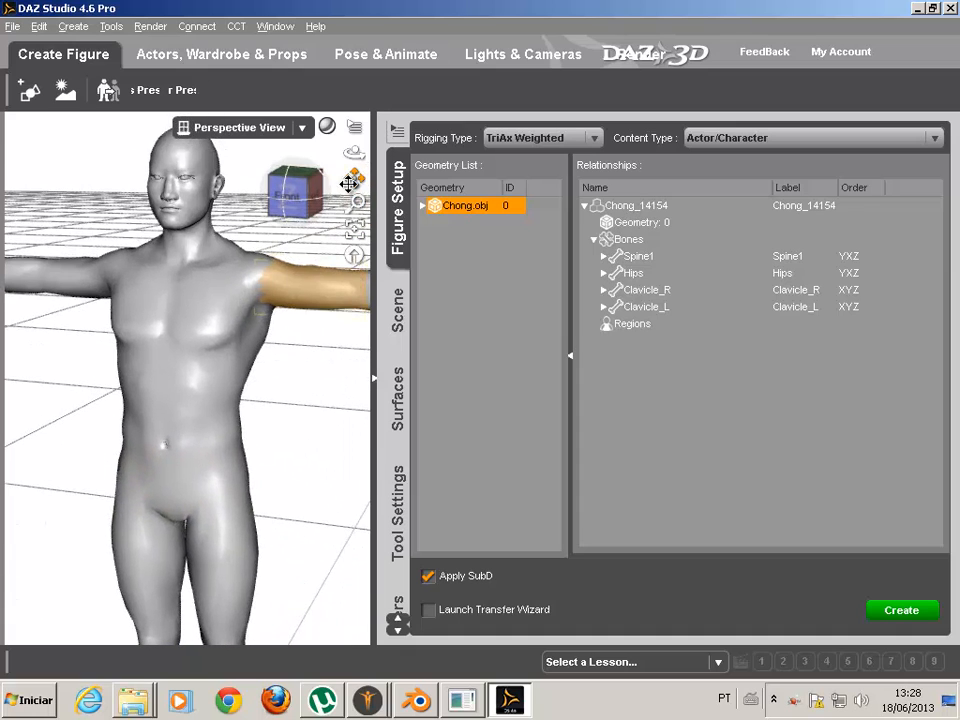
click(110, 27)
click(140, 230)
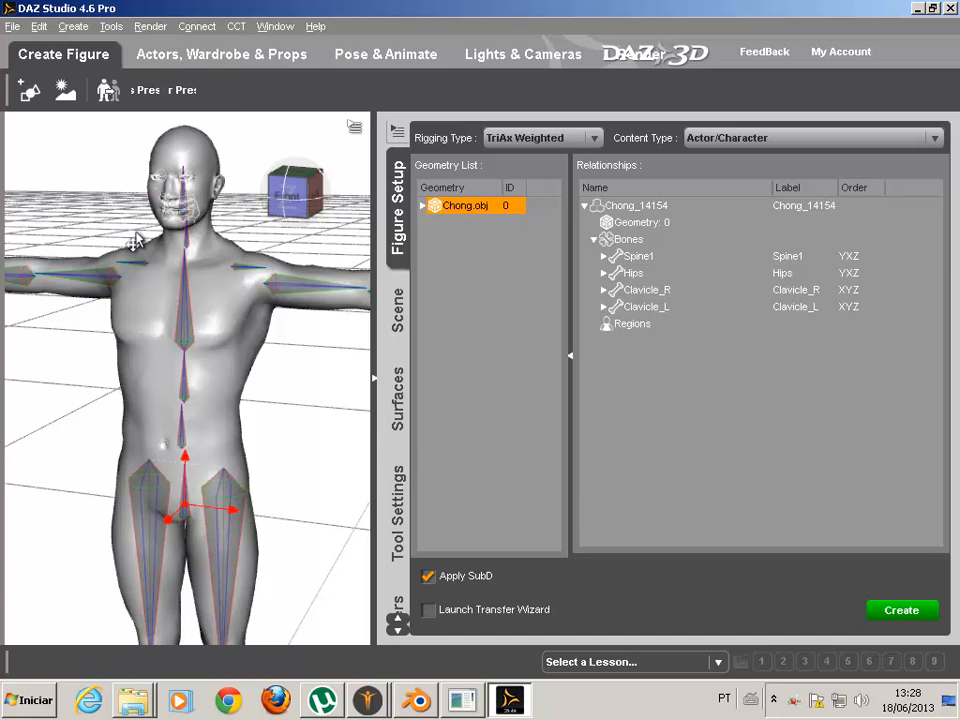
- Examine the placement of the figure's bones from the front and left views, including the head, neck and arms
click(288, 195)
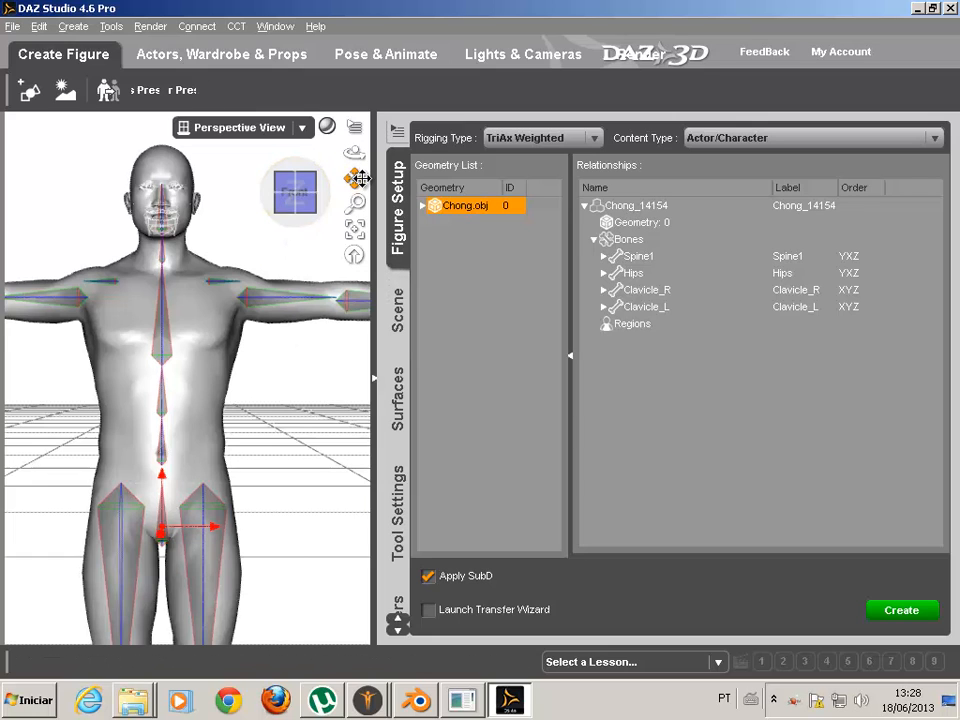
mouse_move(359, 175)
mouse_down()
mouse_move(359, 110)
mouse_move(352, 300)
mouse_move(380, 182)
mouse_move(414, 185)
mouse_move(264, 178)
mouse_move(292, 190)
mouse_move(360, 182)
mouse_up()
drag(374, 244, 664, 315)
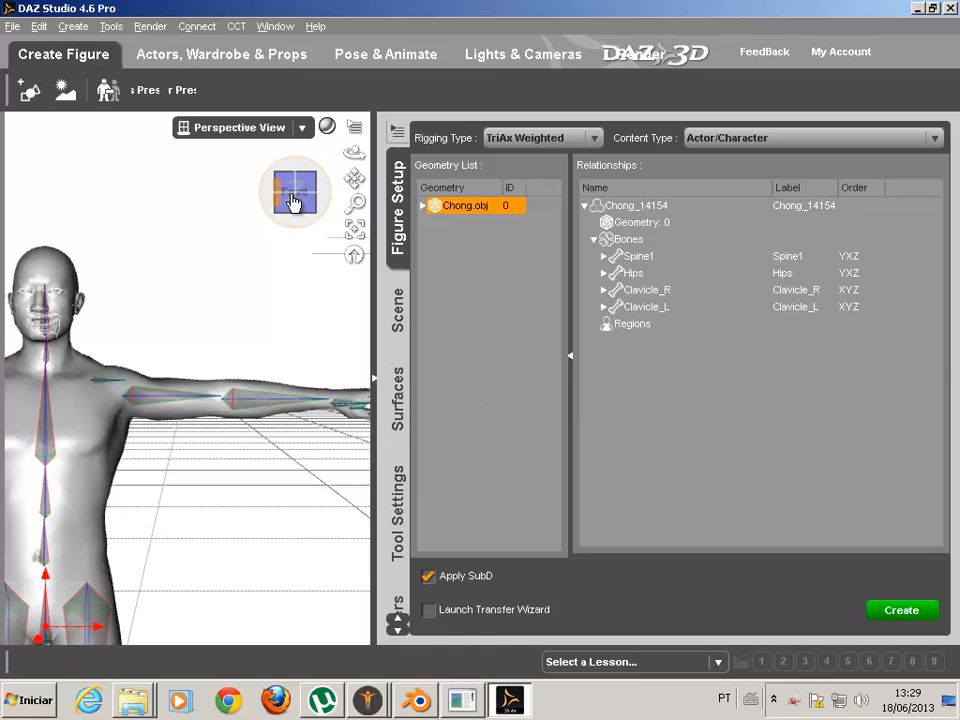
drag(294, 203, 203, 208)
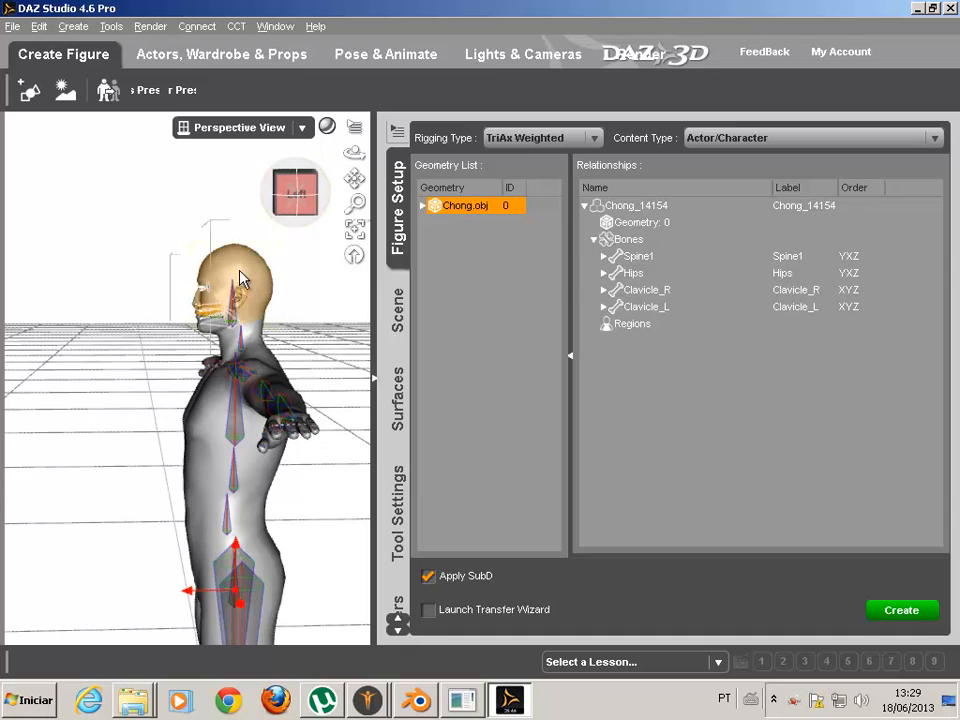
scroll(242, 279, up, 6)
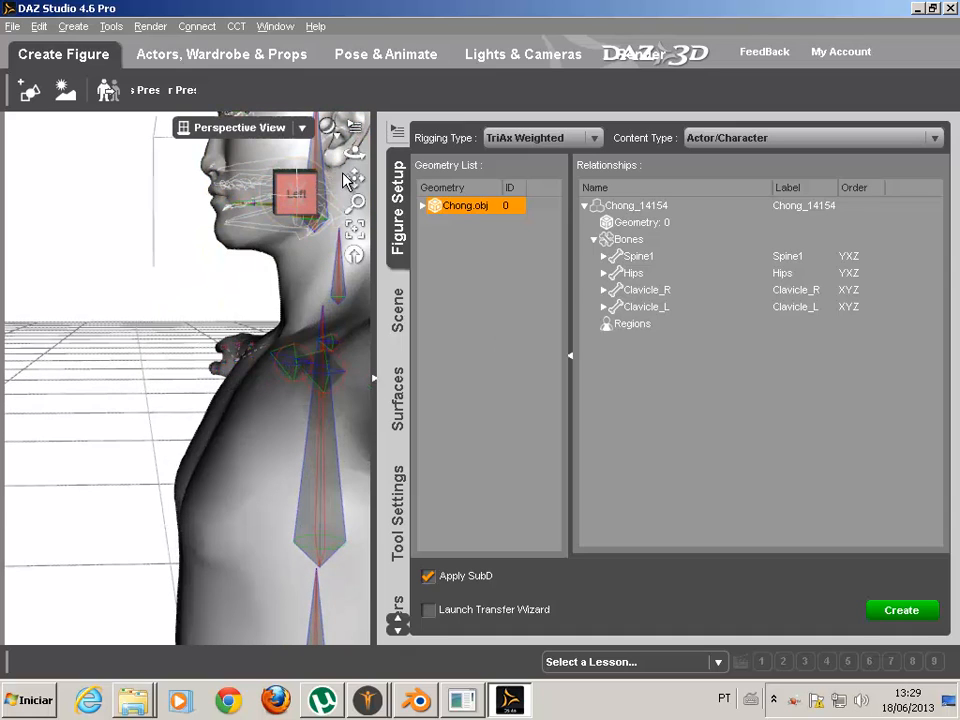
click(293, 198)
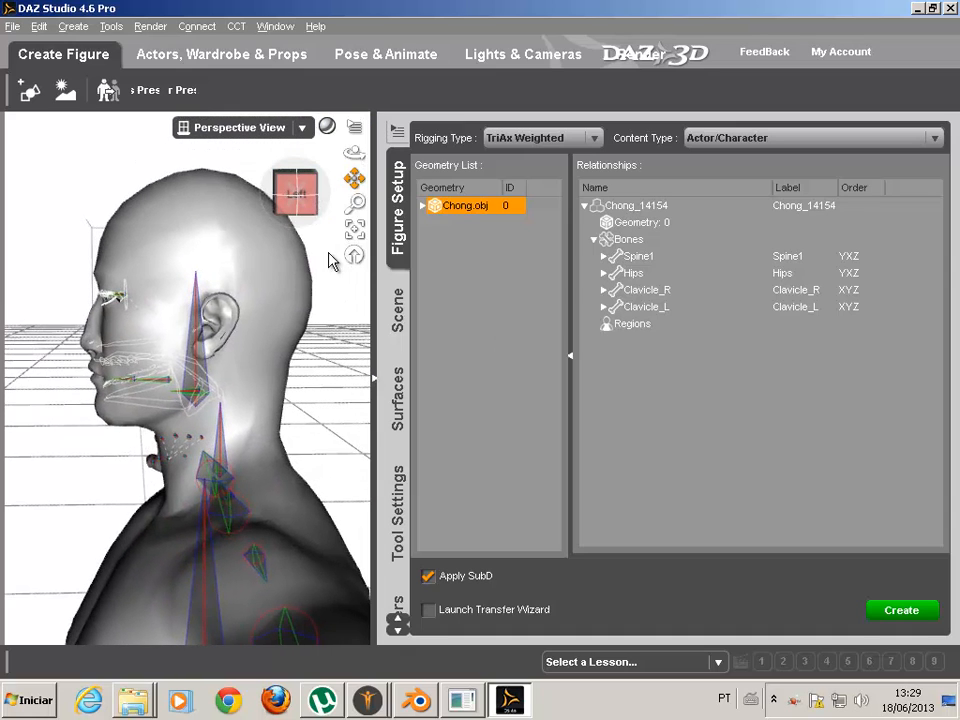
scroll(221, 362, down, 5)
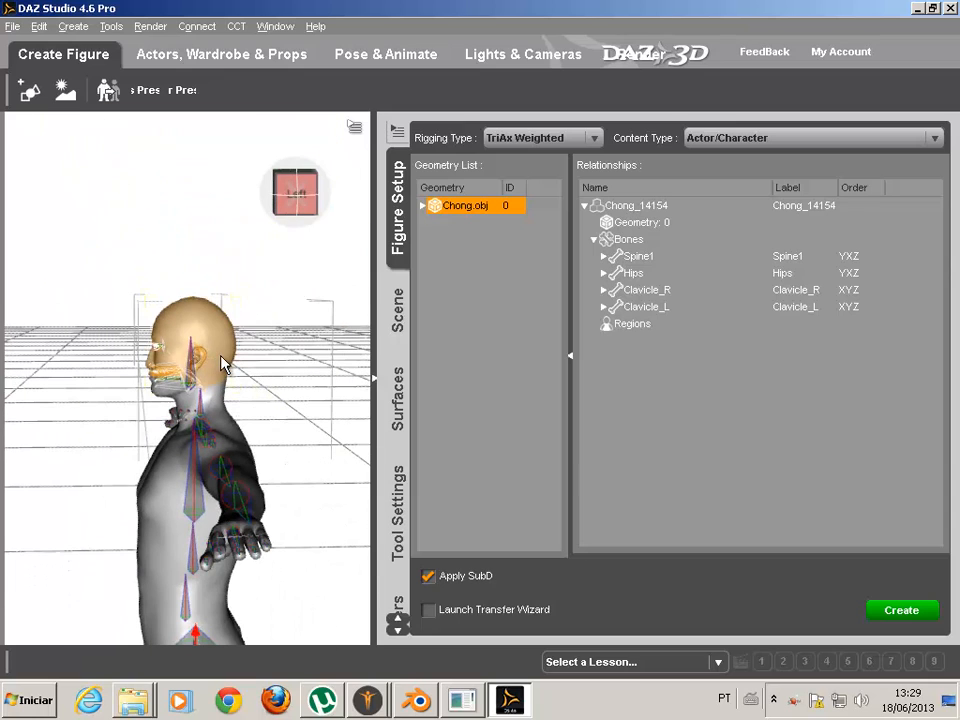
click(292, 190)
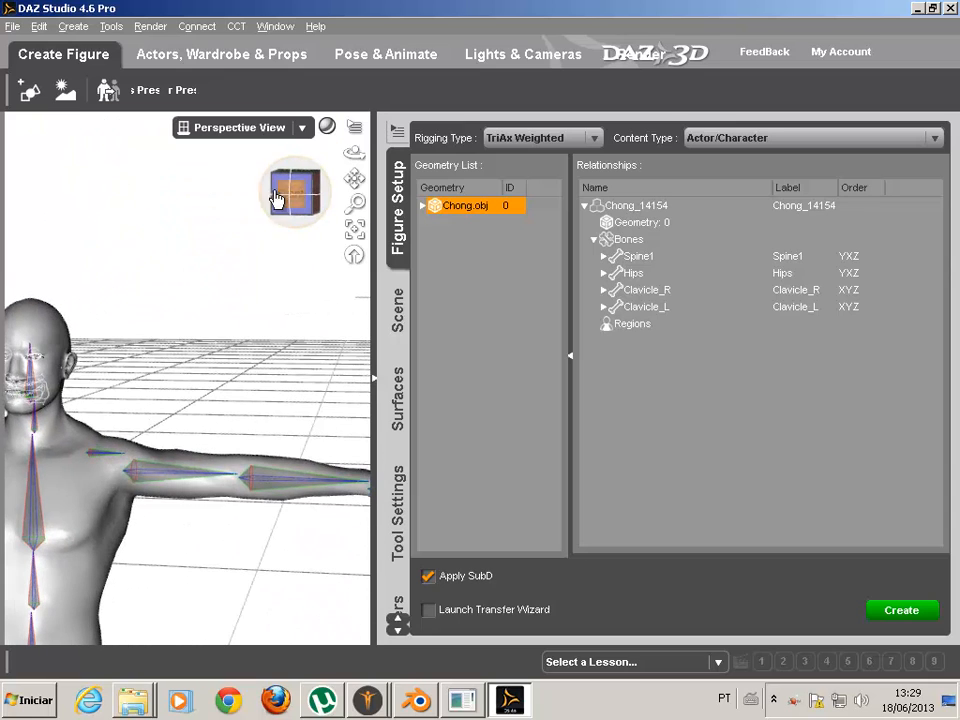
drag(354, 178, 459, 2)
scroll(255, 345, down, 5)
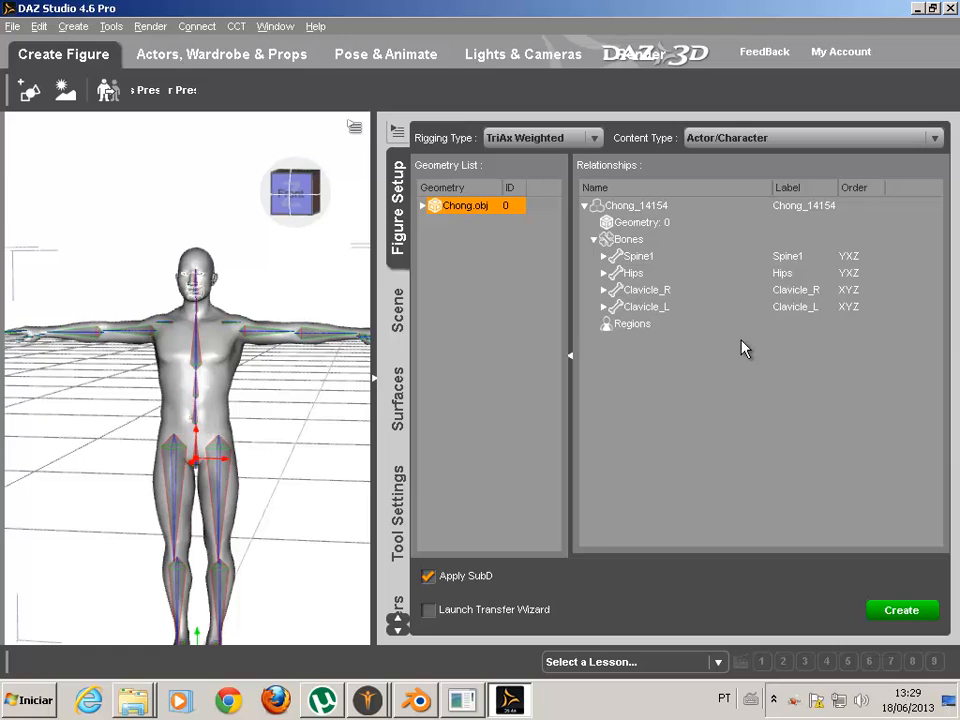
- Start saving the figure as a Figure/Prop support asset
click(12, 28)
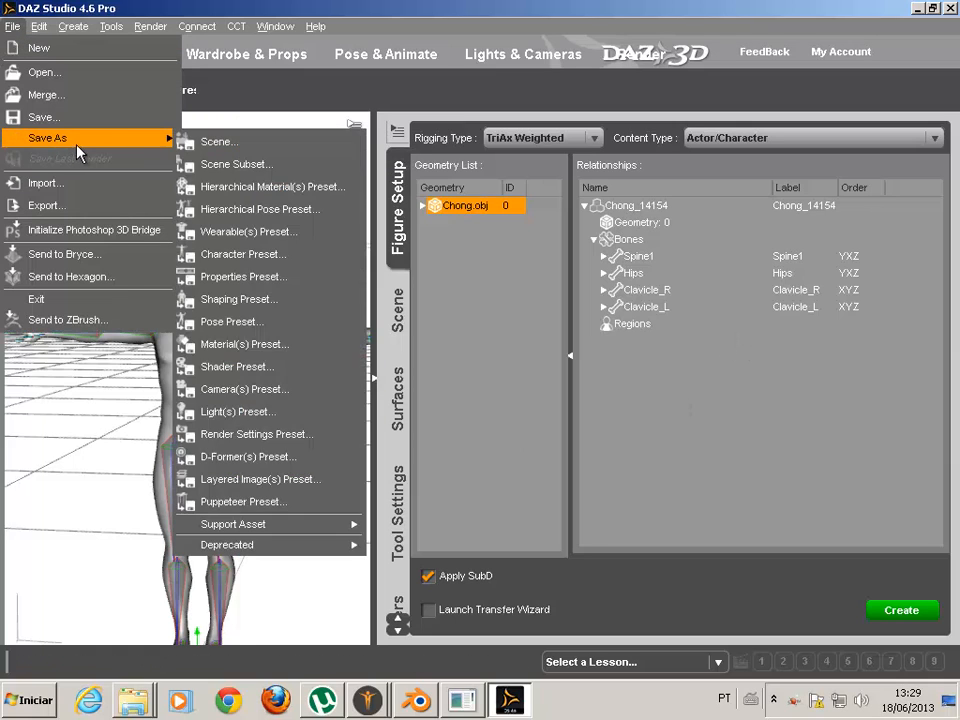
mouse_move(120, 137)
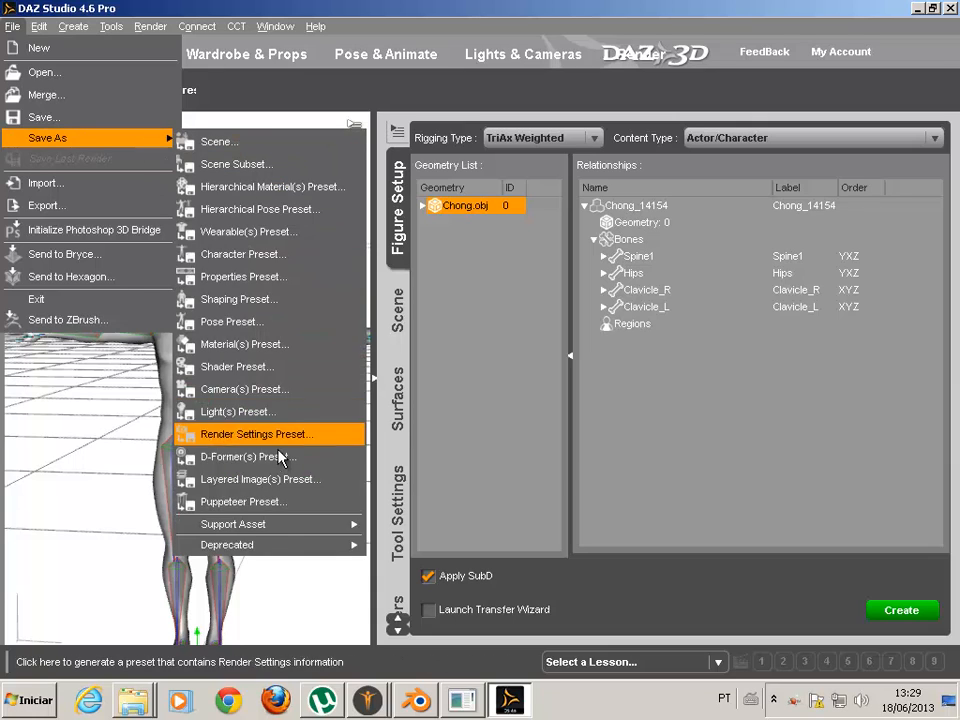
mouse_move(322, 528)
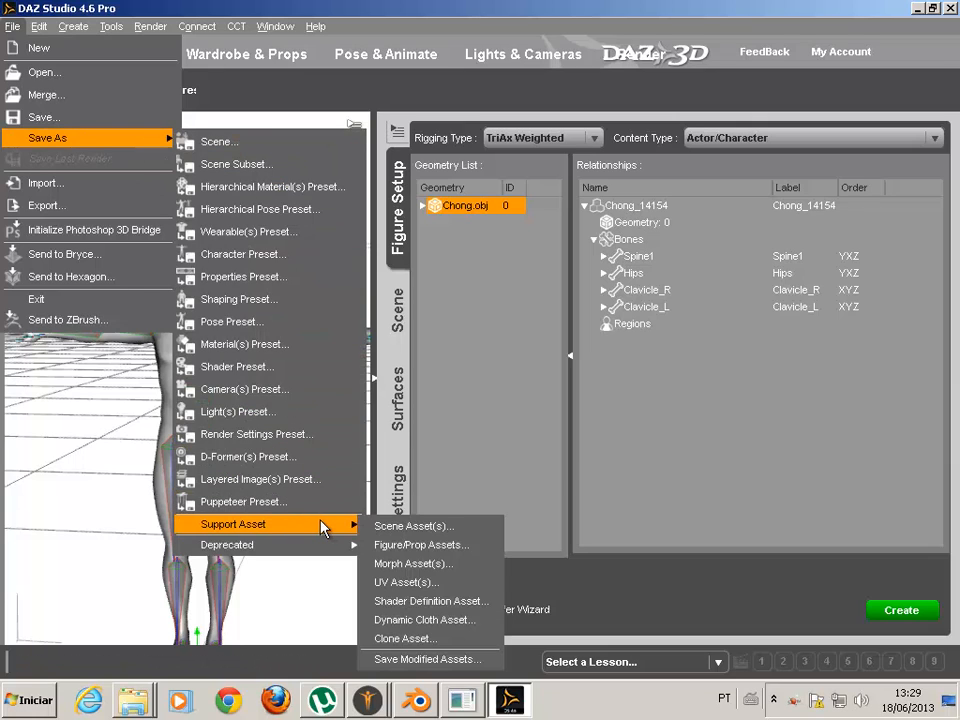
click(435, 548)
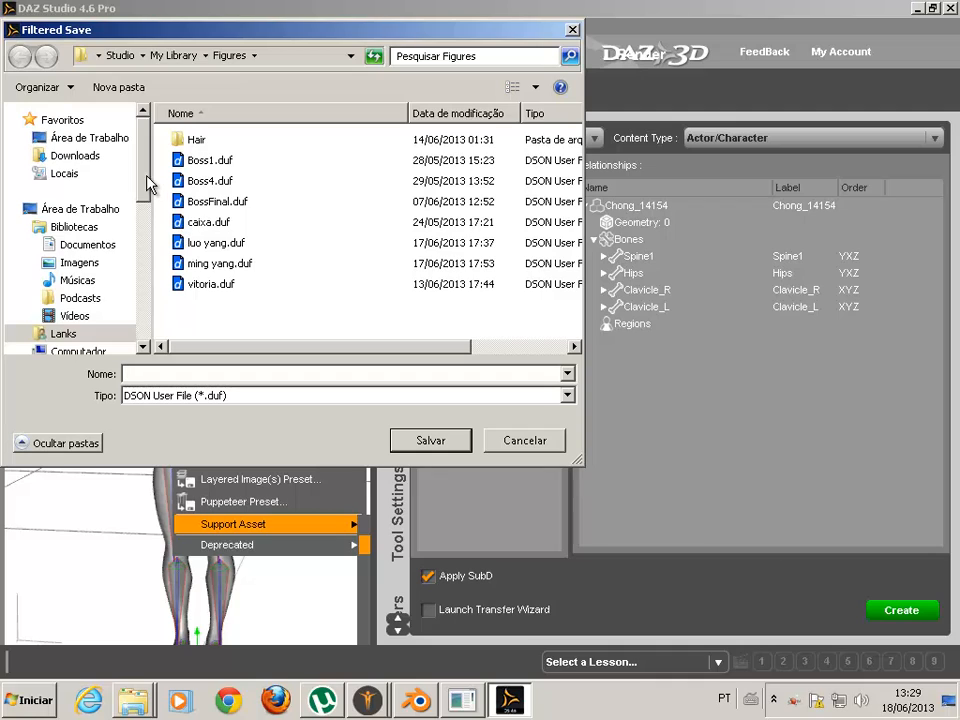
- Save the asset file under the name Chong in the Figures folder of My Library
scroll(146, 190, down, 1)
click(124, 56)
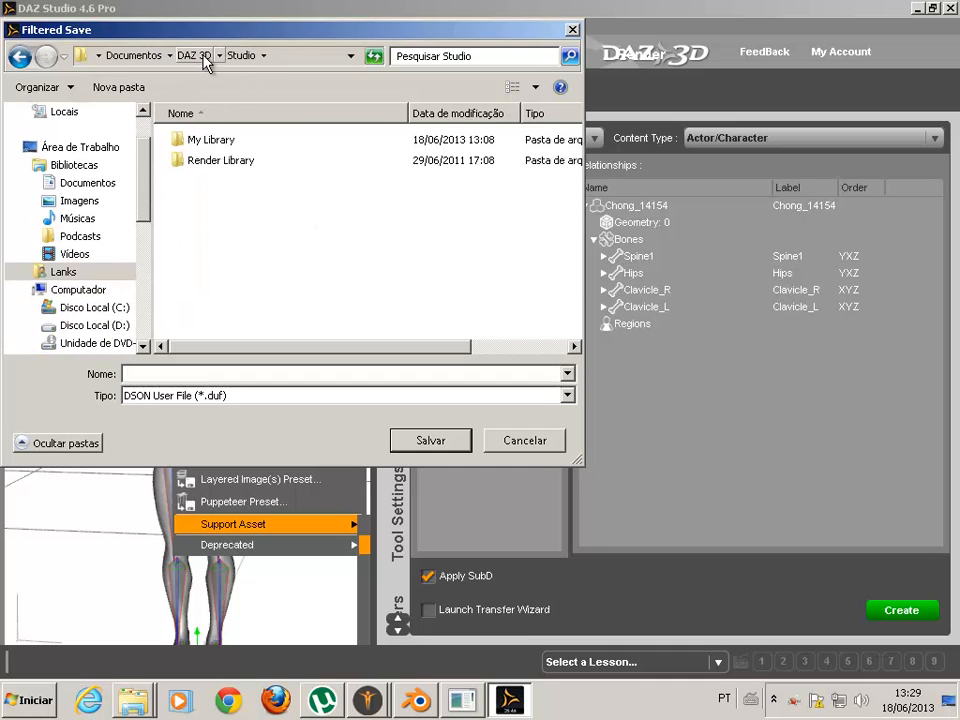
double_click(222, 144)
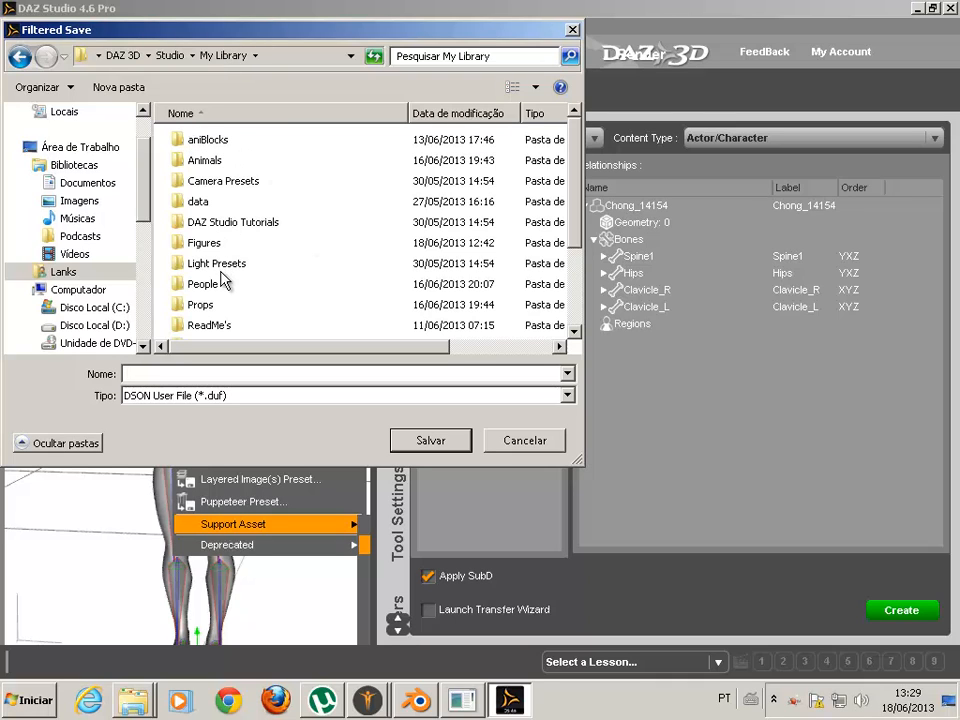
scroll(222, 275, down, 1)
click(216, 190)
double_click(216, 188)
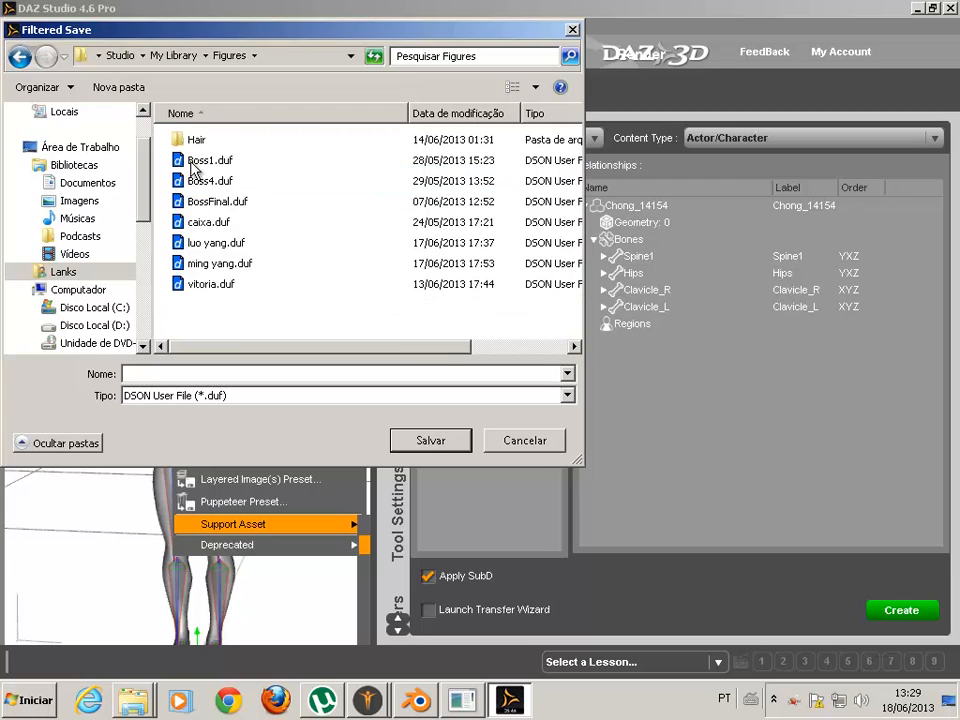
click(140, 373)
text(Chong)
key(Return)
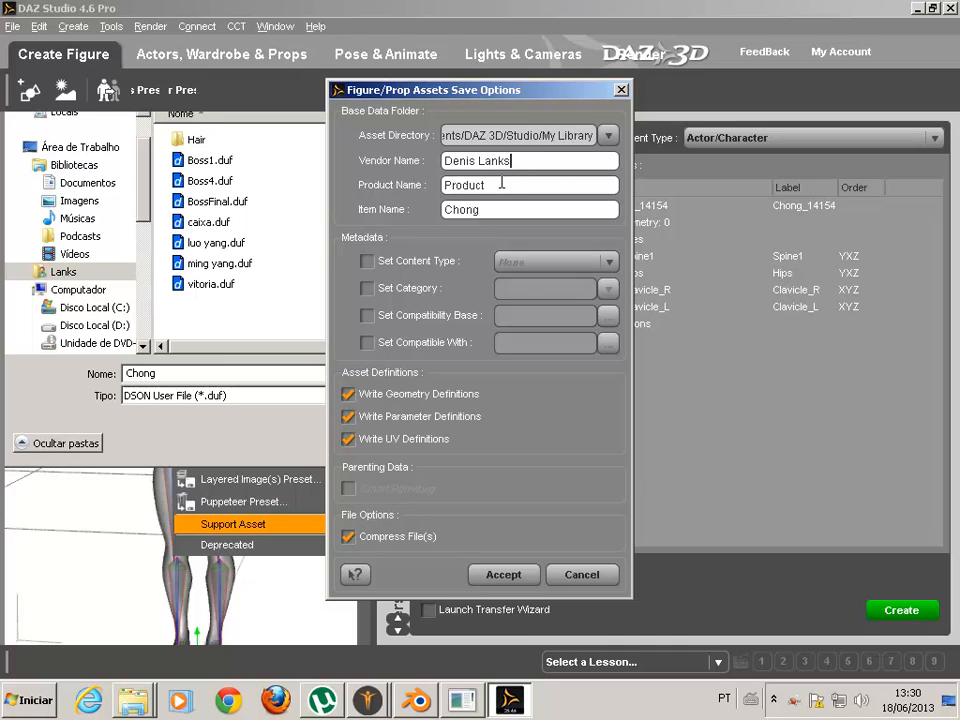
- Enable the content type metadata for the Chong asset and set it to Actor > Character
click(367, 262)
click(609, 262)
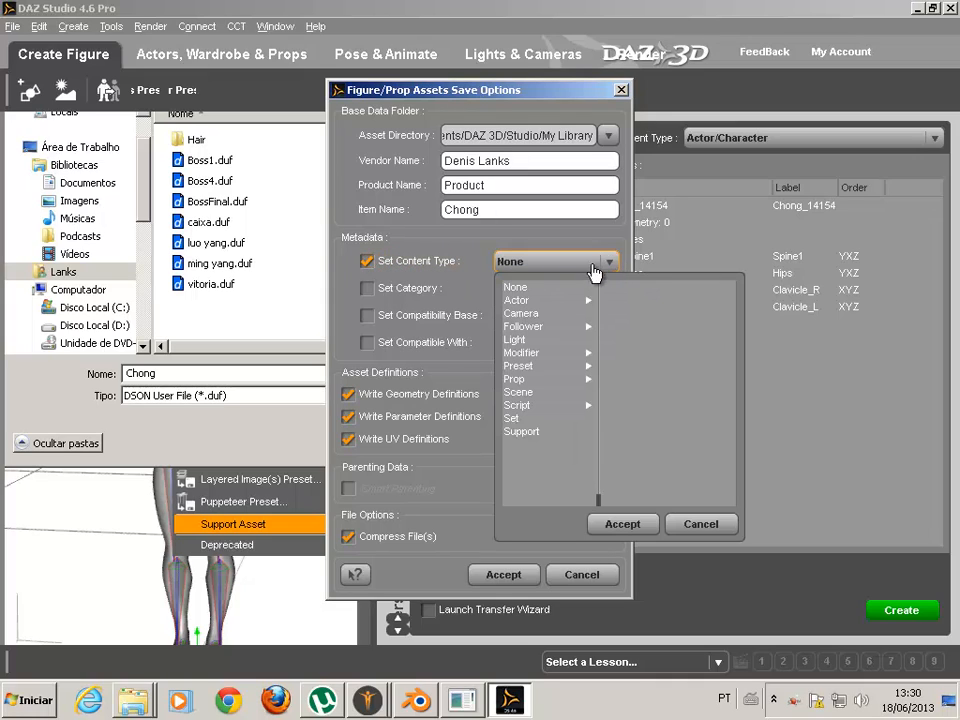
mouse_move(561, 301)
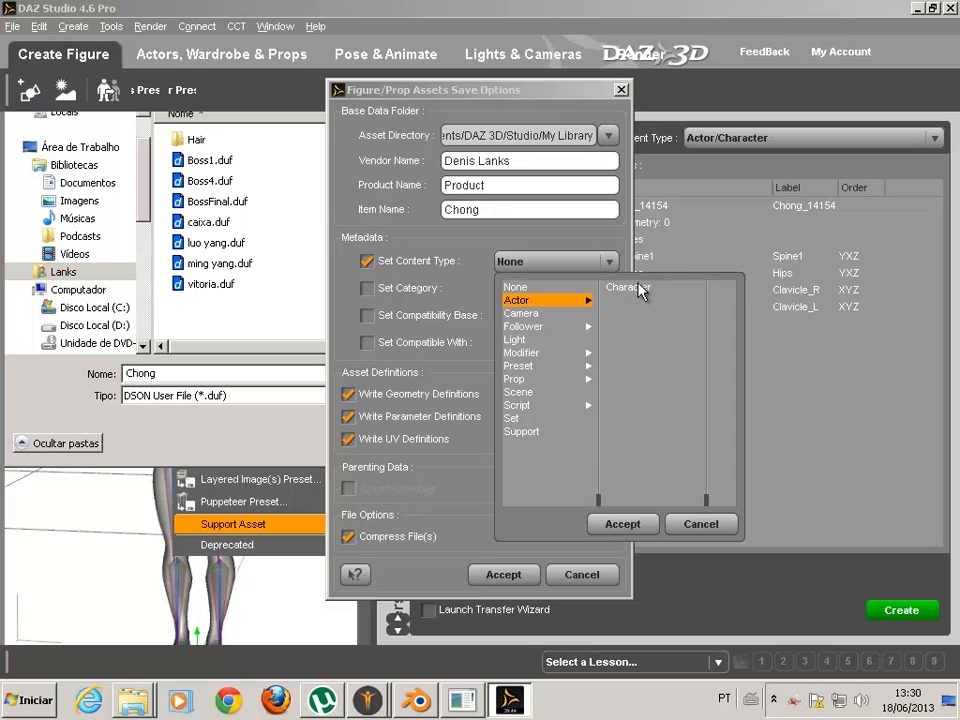
click(637, 288)
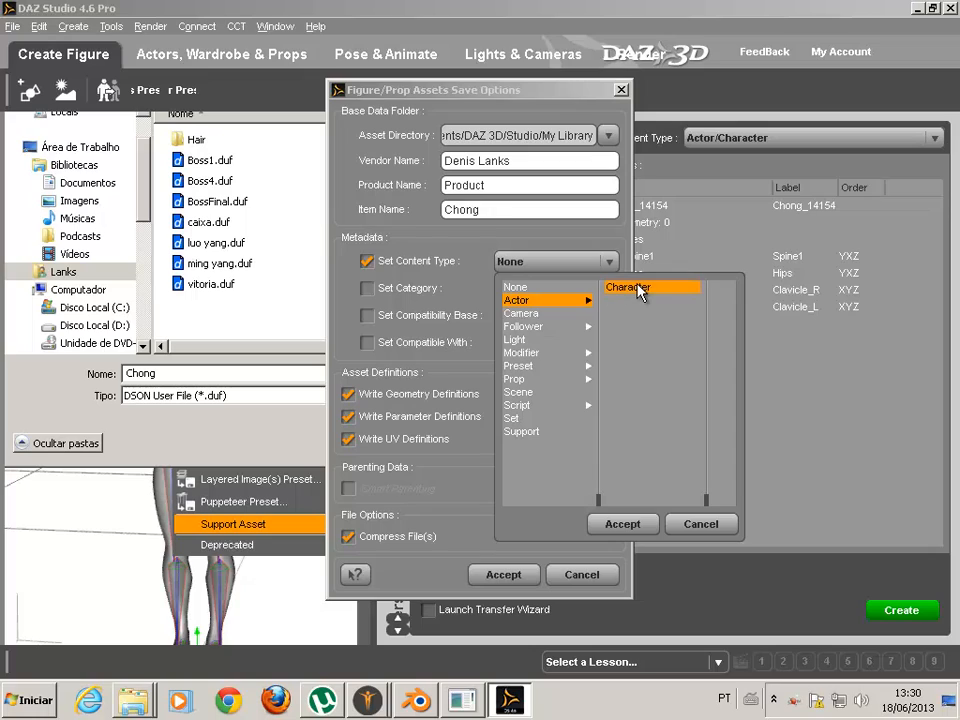
click(621, 525)
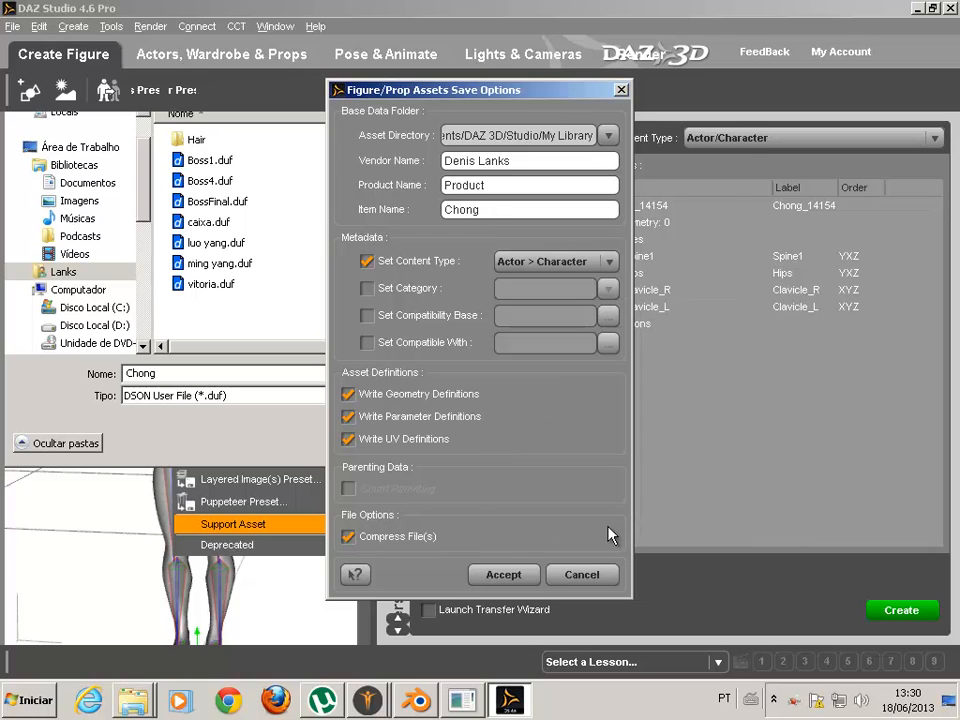
- Enable the category metadata for the asset and set it to Default/People/Male
click(367, 288)
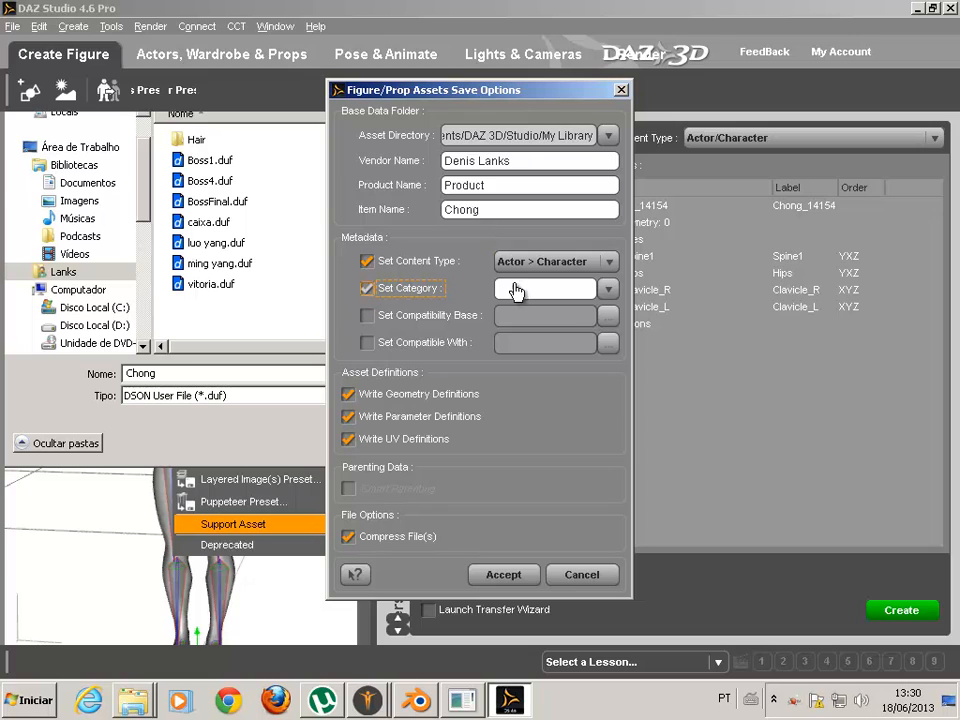
click(612, 290)
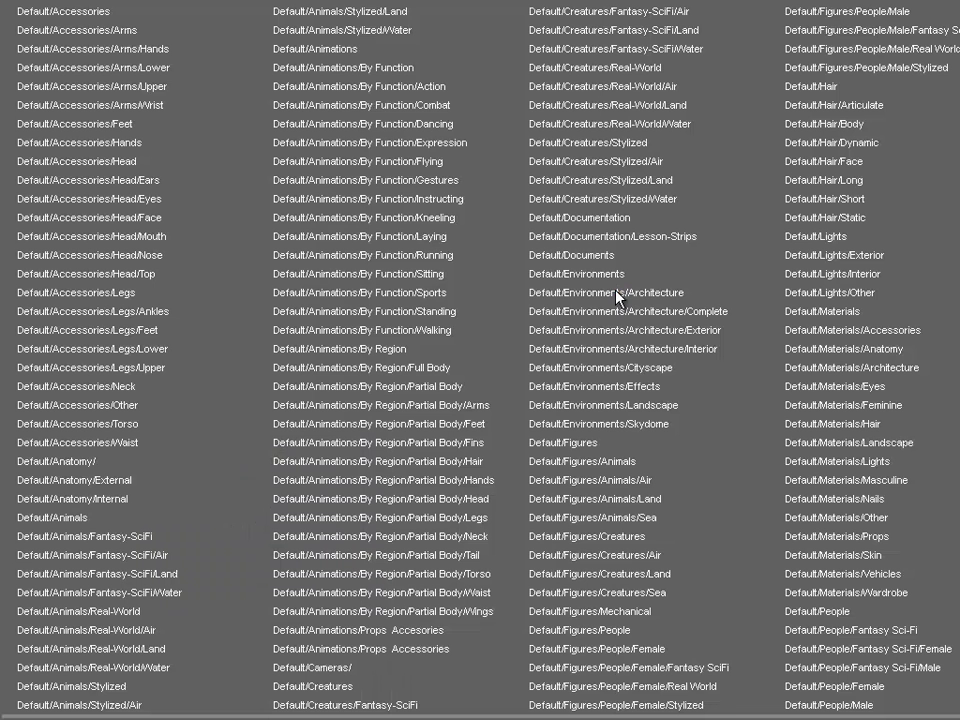
click(855, 707)
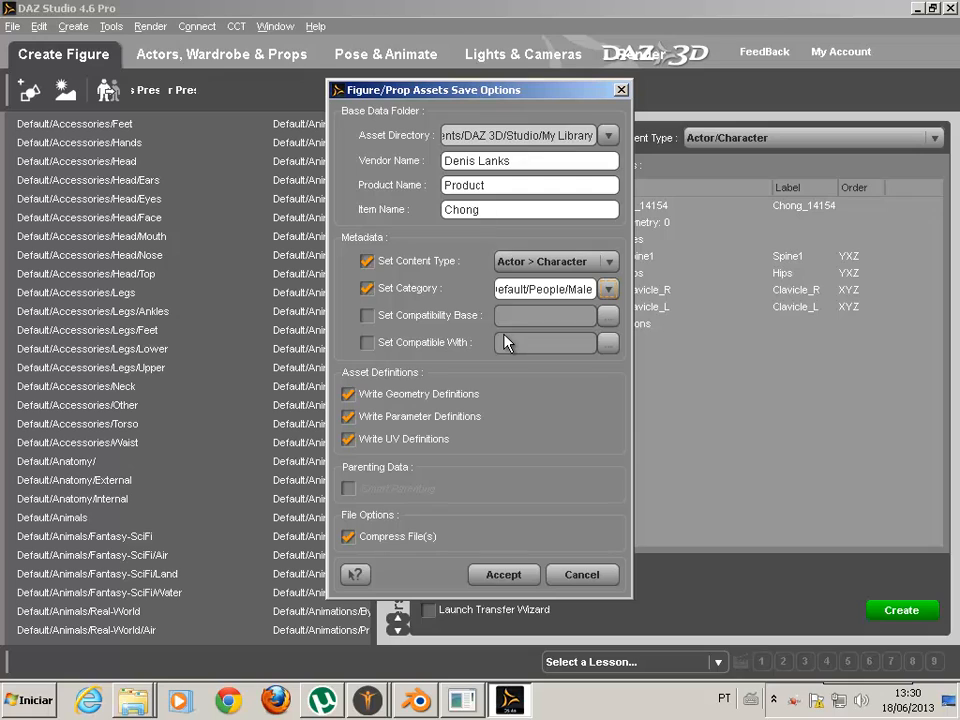
click(369, 318)
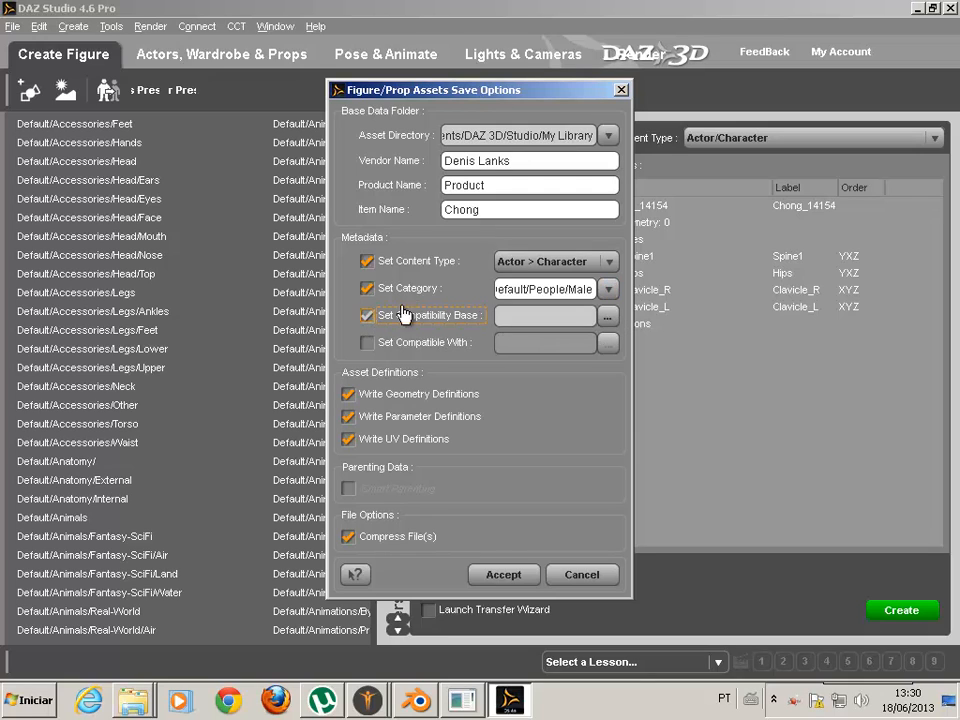
click(608, 316)
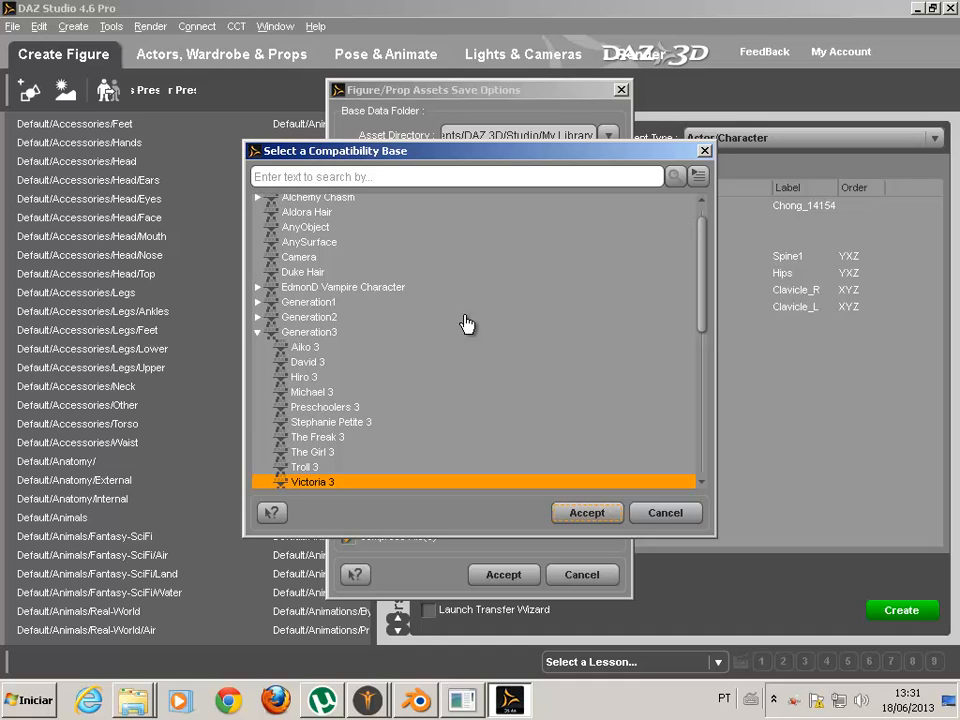
scroll(467, 323, down, 3)
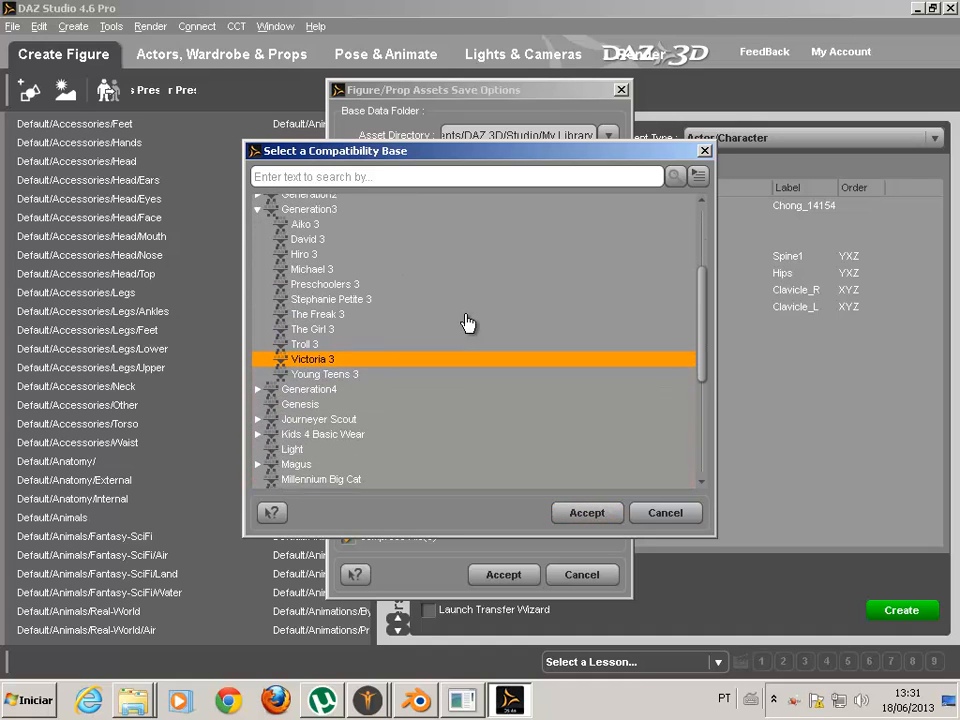
scroll(467, 323, down, 5)
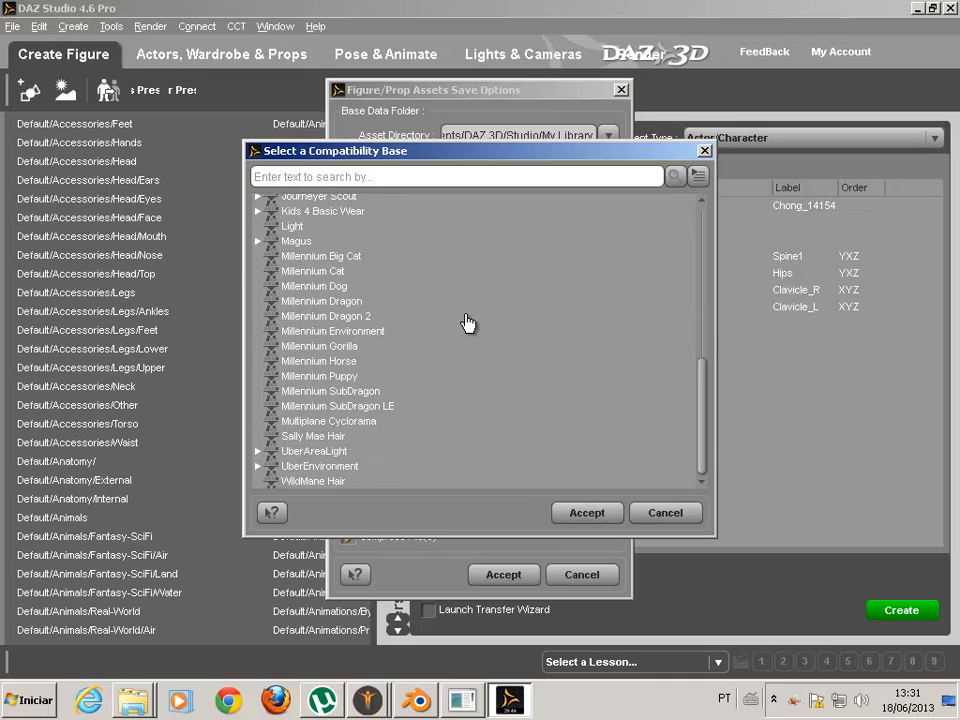
click(257, 466)
scroll(274, 454, down, 2)
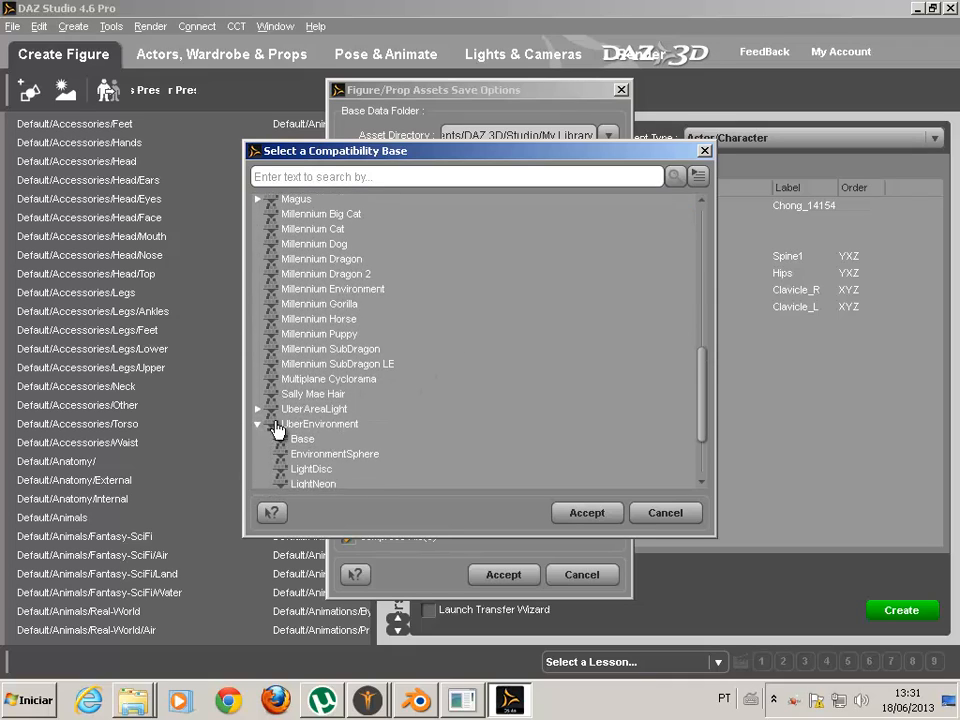
scroll(260, 390, up, 7)
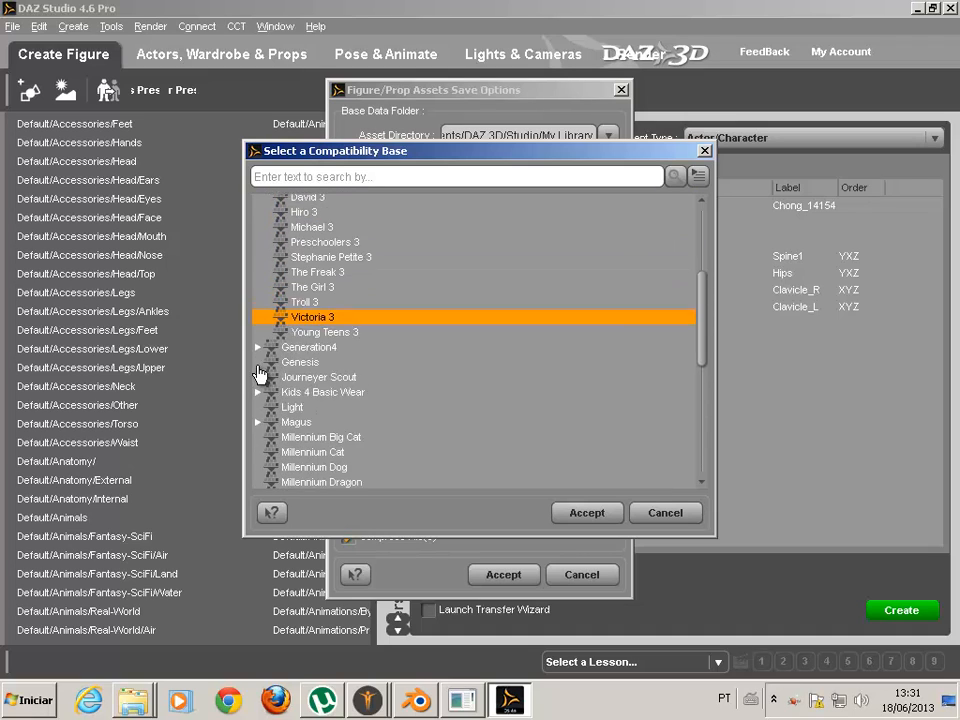
scroll(258, 374, up, 4)
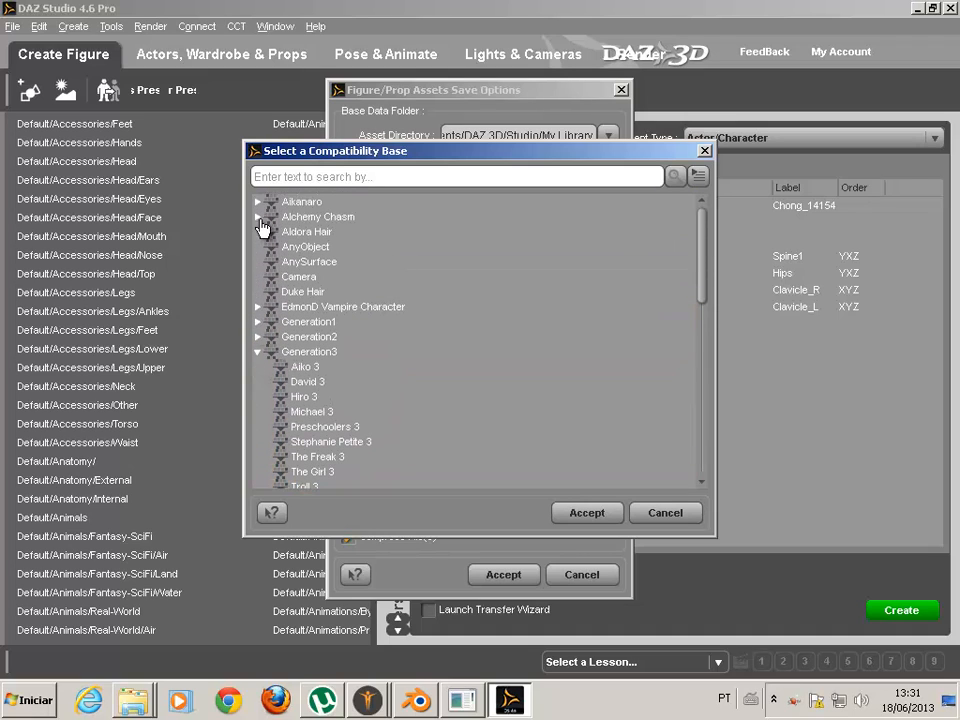
click(258, 202)
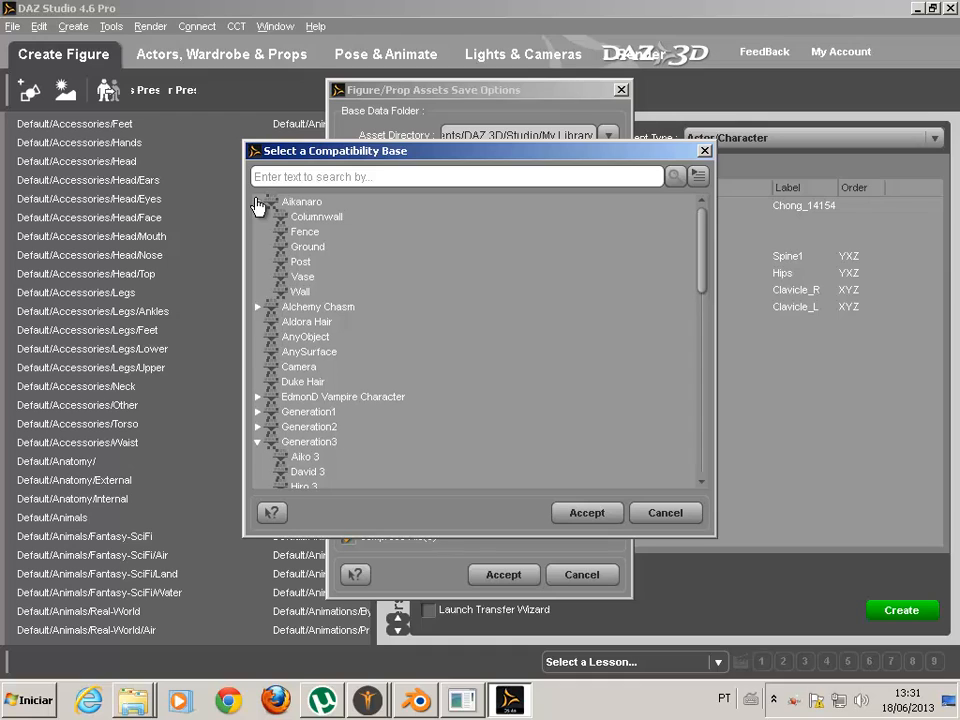
click(259, 307)
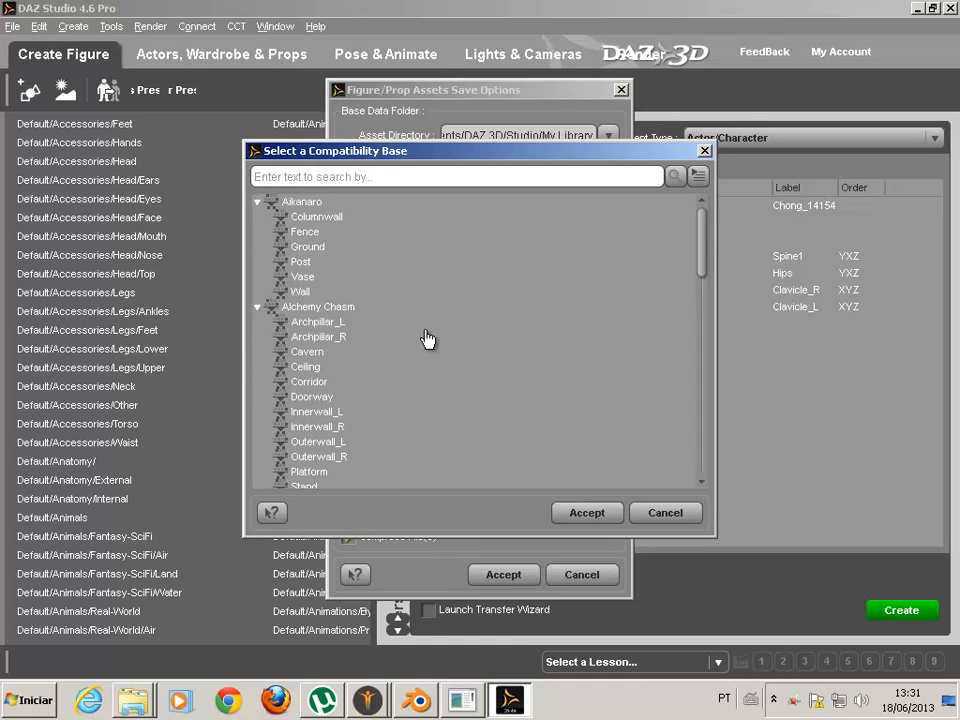
click(258, 202)
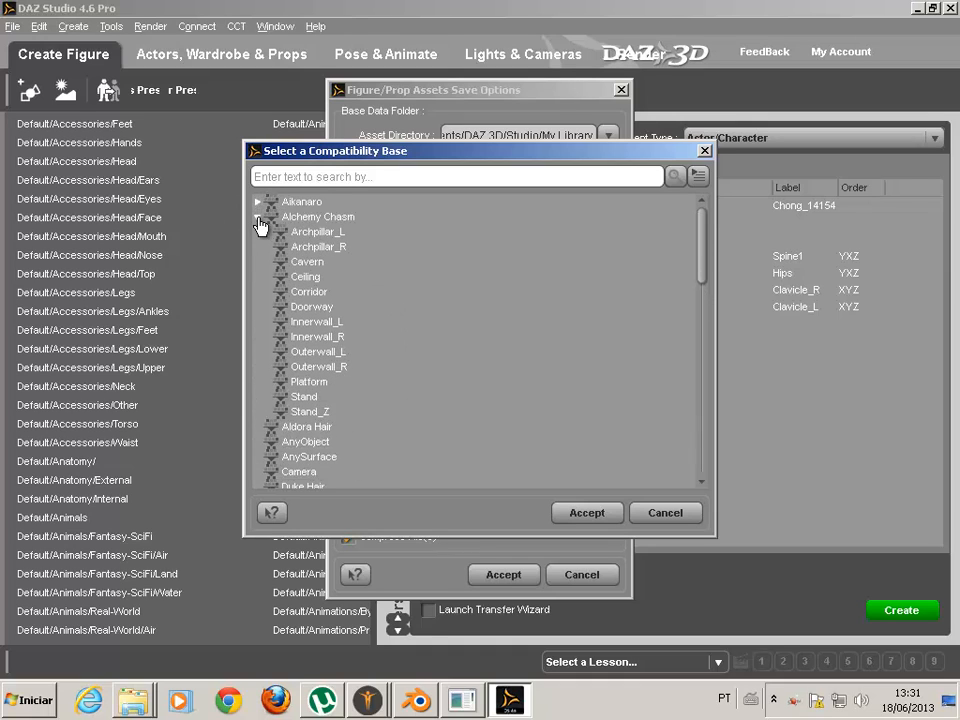
click(258, 217)
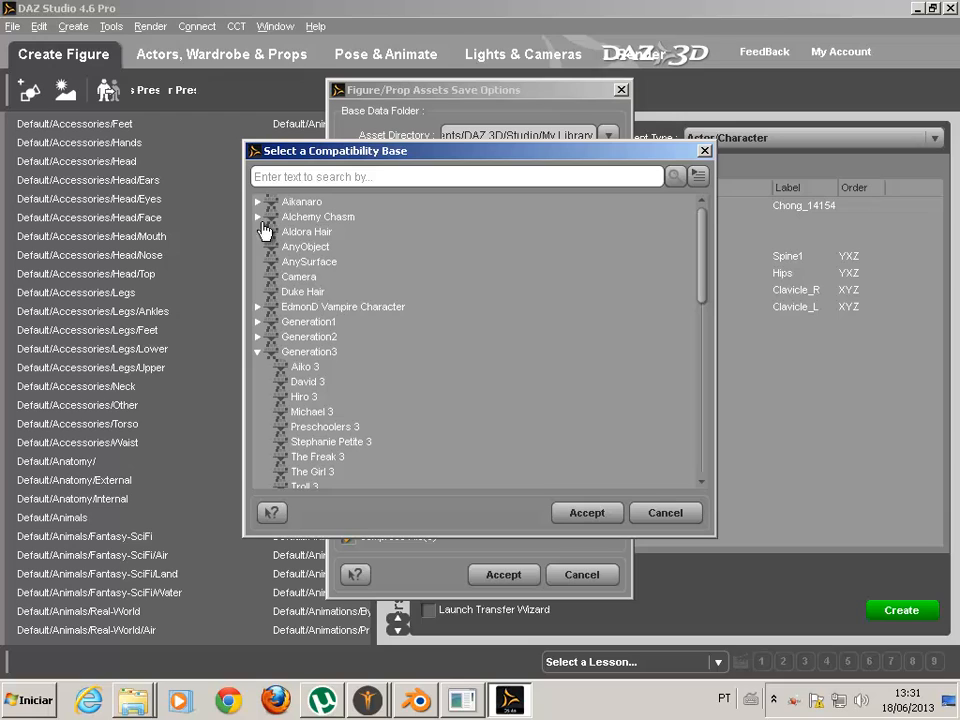
click(258, 352)
scroll(390, 361, down, 1)
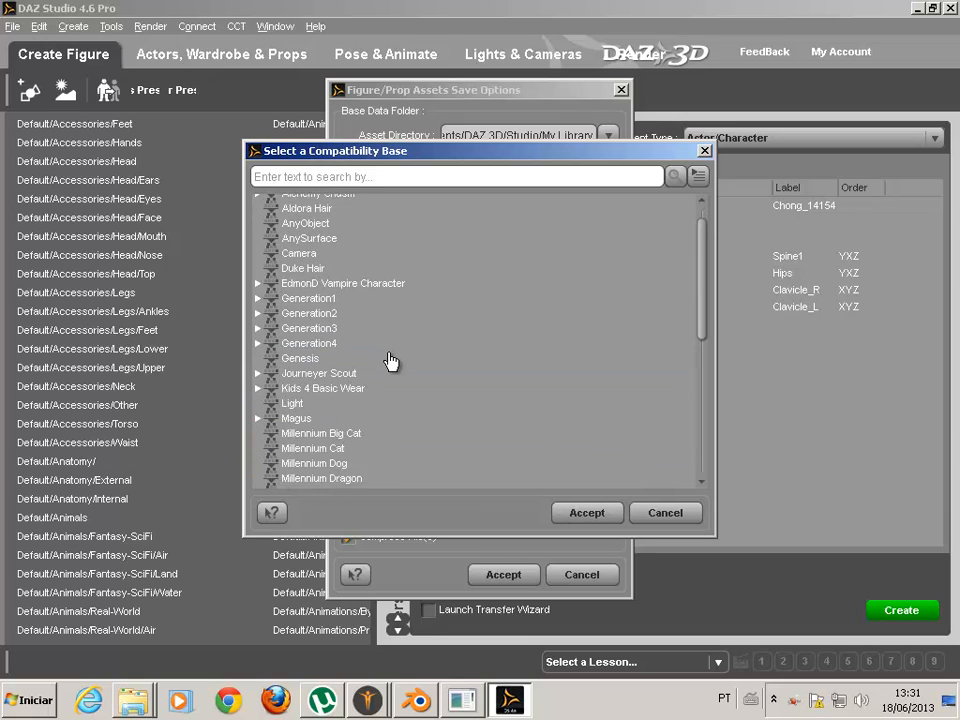
scroll(390, 361, down, 3)
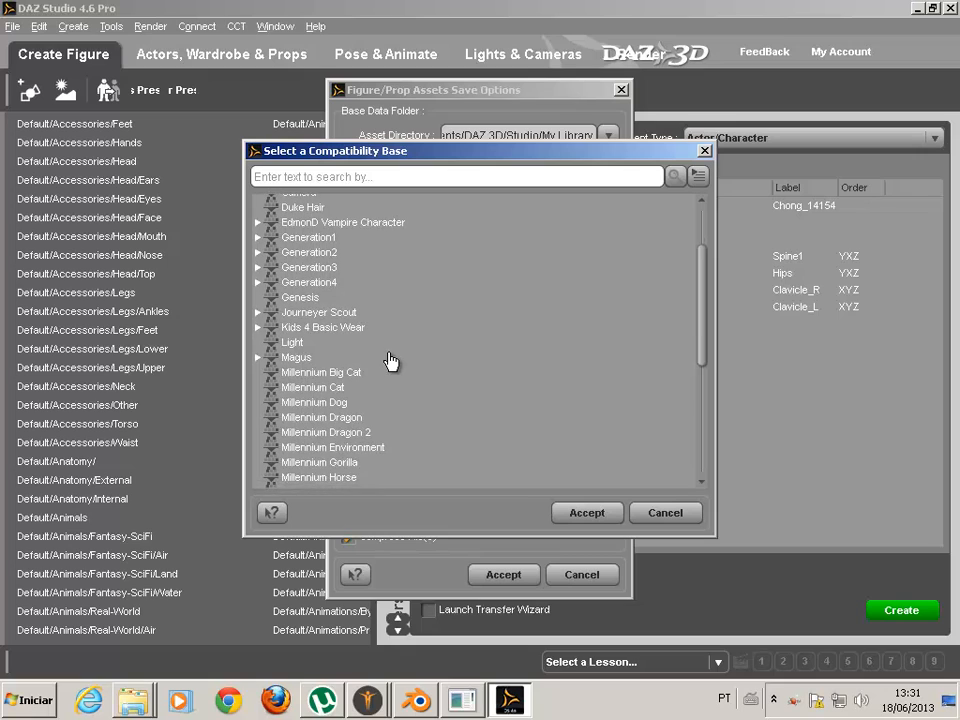
scroll(390, 361, down, 4)
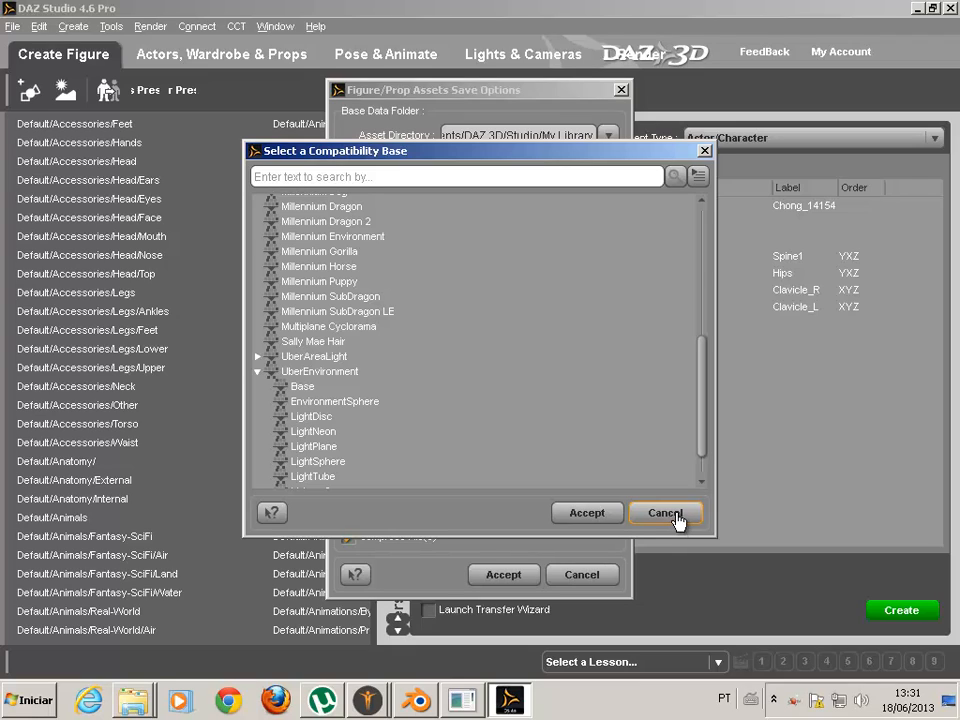
click(327, 177)
text(Bossfinal)
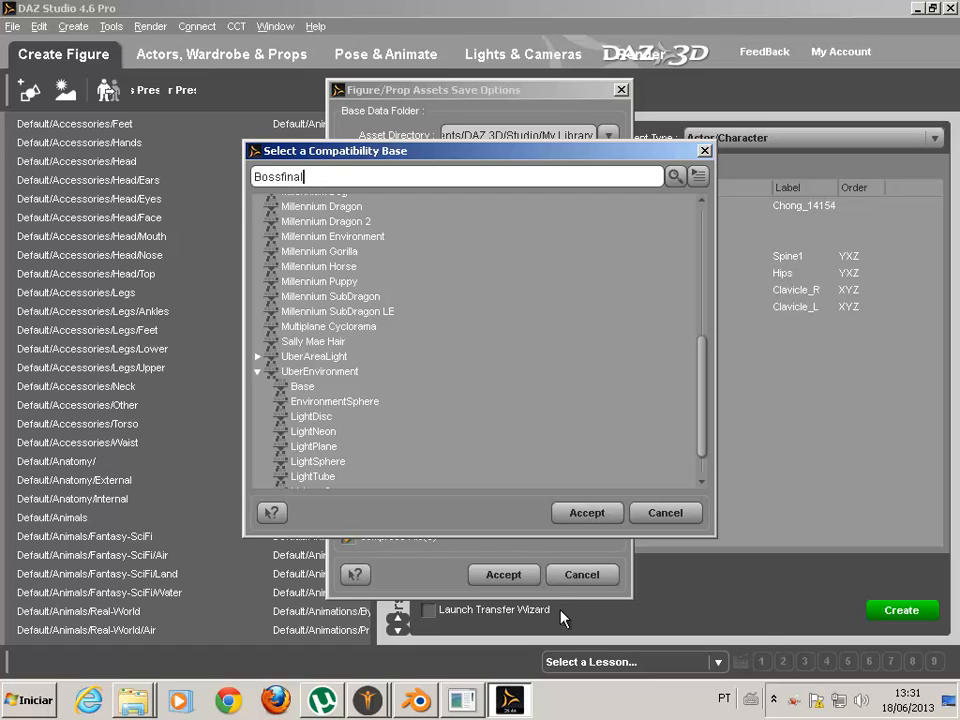
click(688, 516)
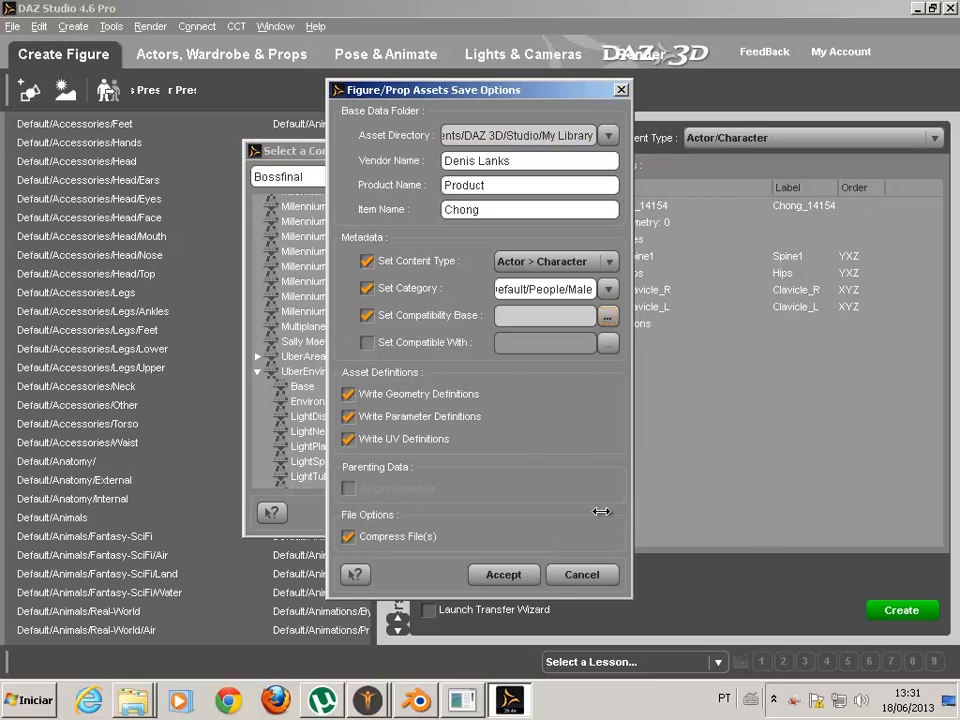
click(367, 315)
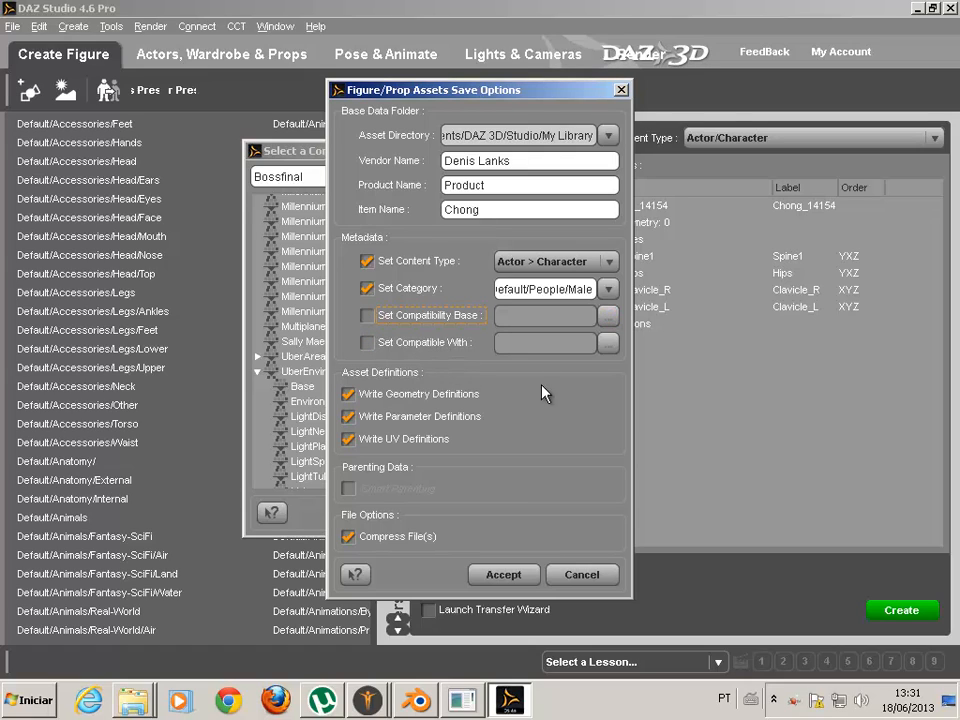
- Accept the Figure/Prop Assets save options to write the Chong asset to the library
click(507, 584)
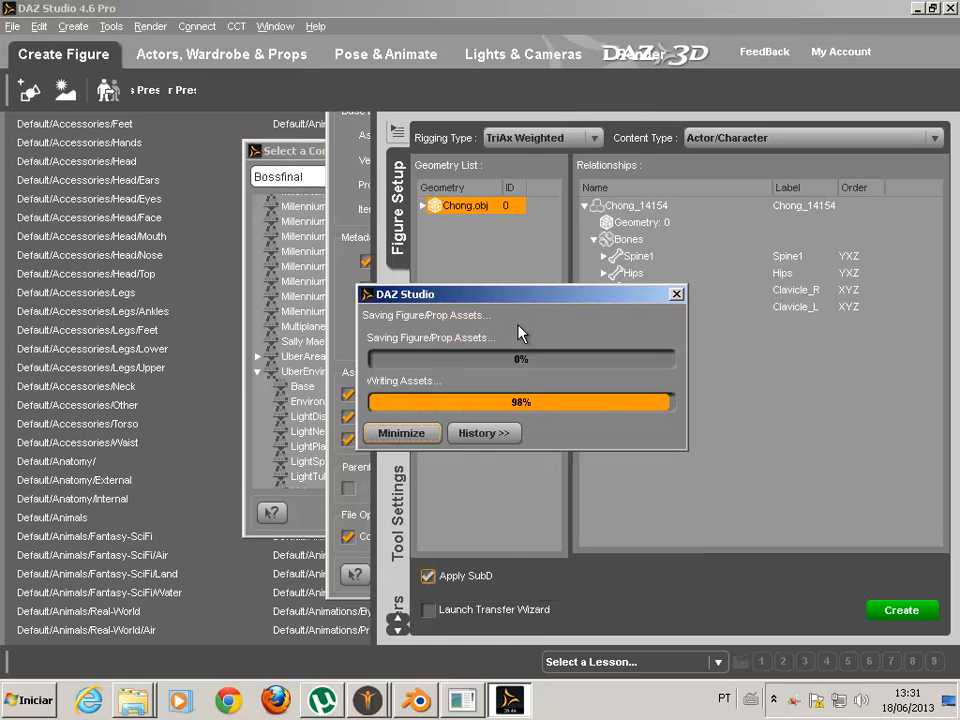